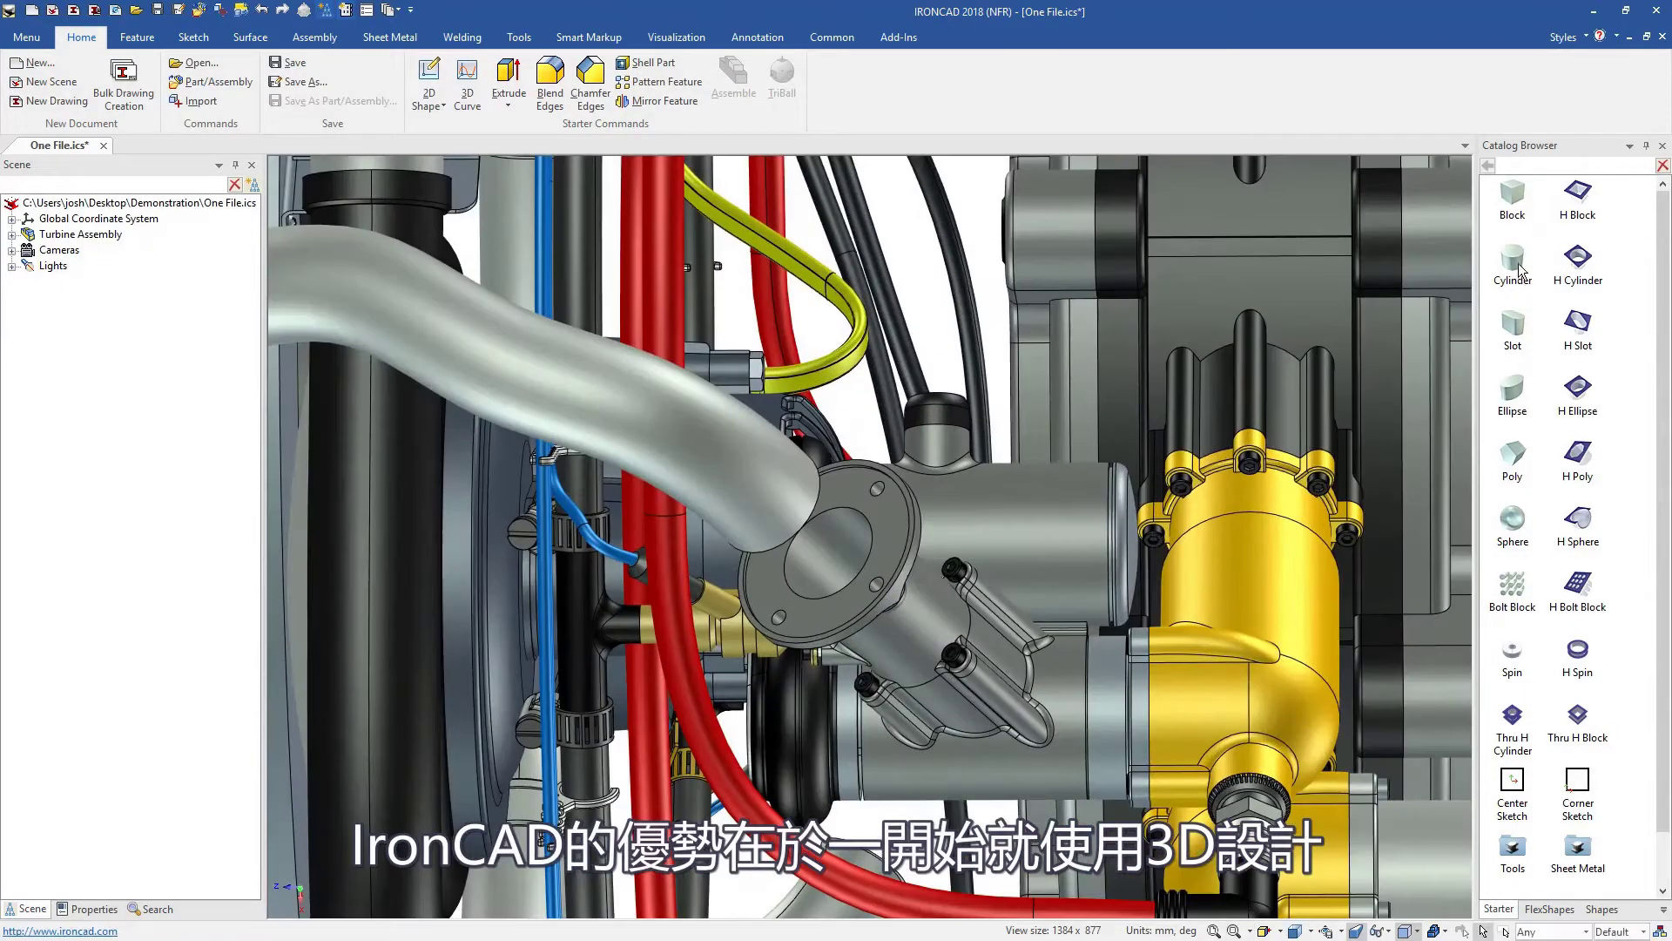
Step: Drop a catalog cylinder onto the turbine flange face to bring up the Drop As choices
right_click_drag(1428, 369, 921, 553)
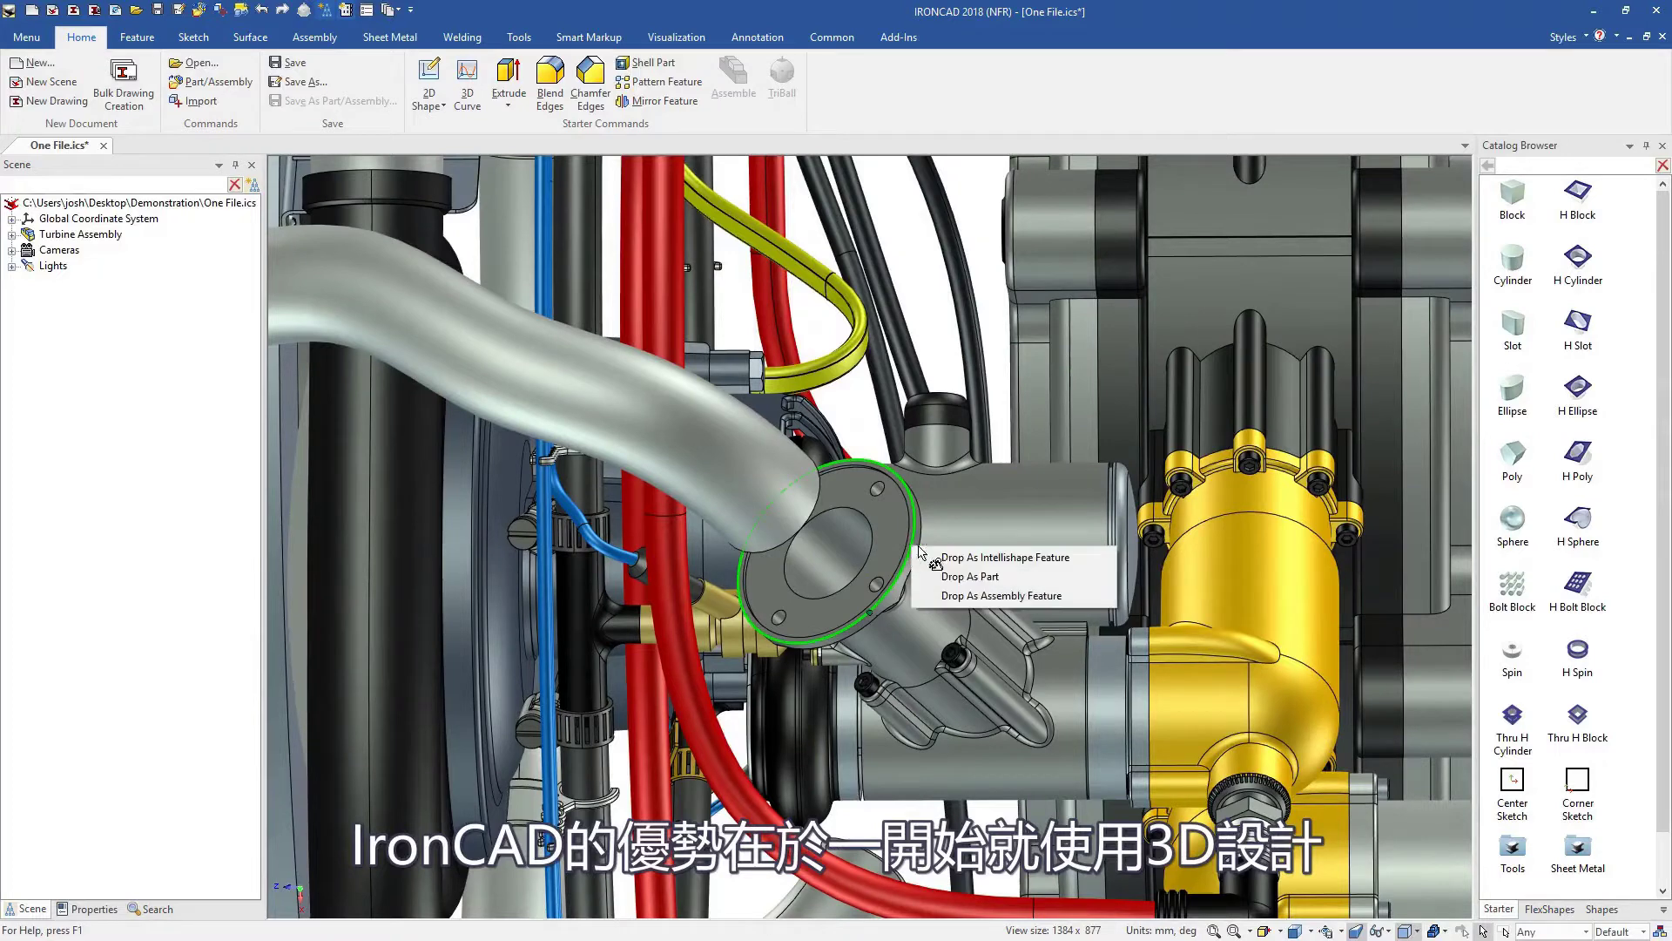
Step: Add the cylinder as new Part109, set its dimension to 4, and enlarge it to 50
left_click(1046, 578)
left_click(836, 523)
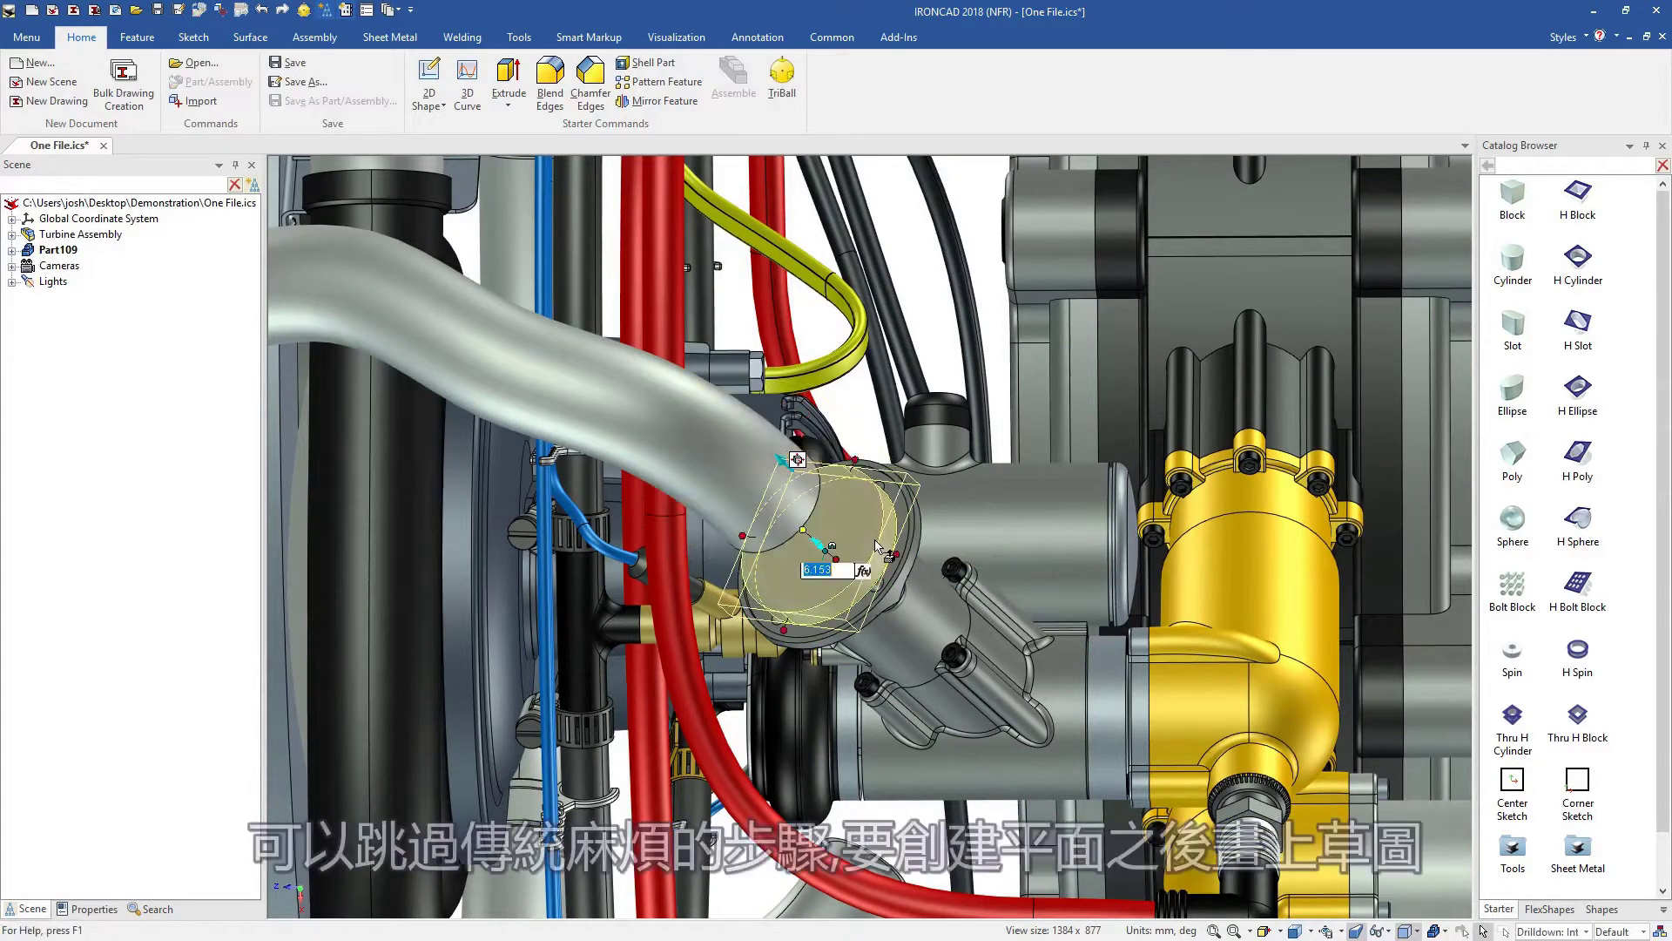
type("4")
key("Return")
left_click_drag(910, 553, 927, 562)
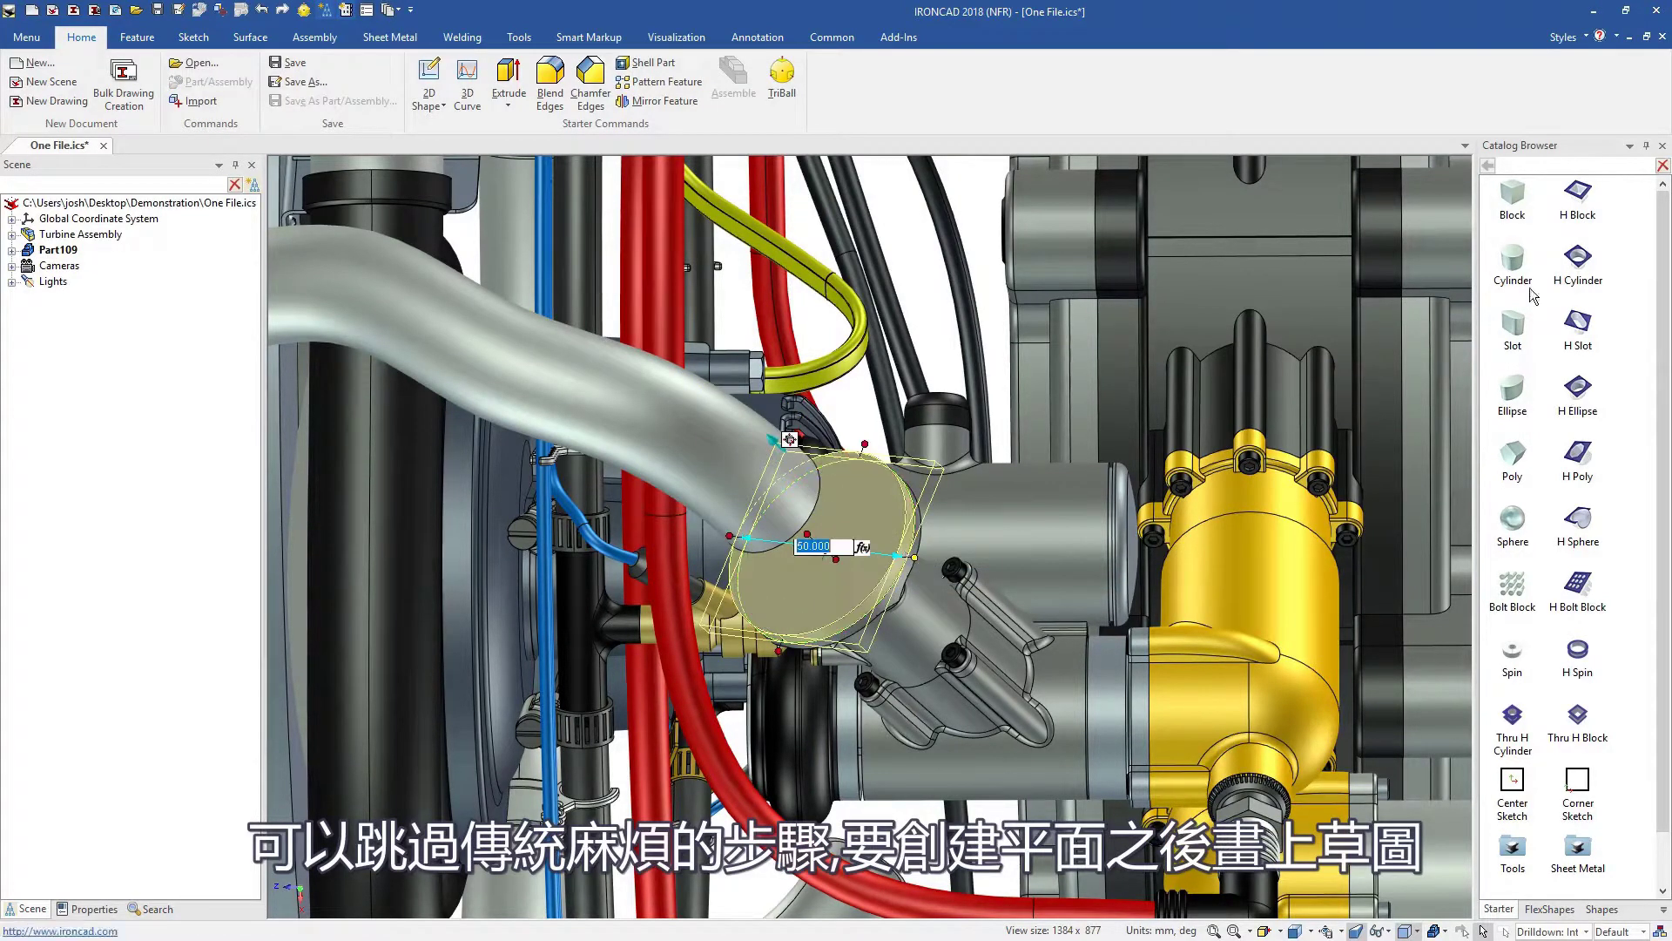
Step: Add a widened hole cylinder, then resize the cylinder to 28 and stretch it around the pipe
left_click_drag(1577, 261, 861, 529)
scroll(861, 529, "up", 5)
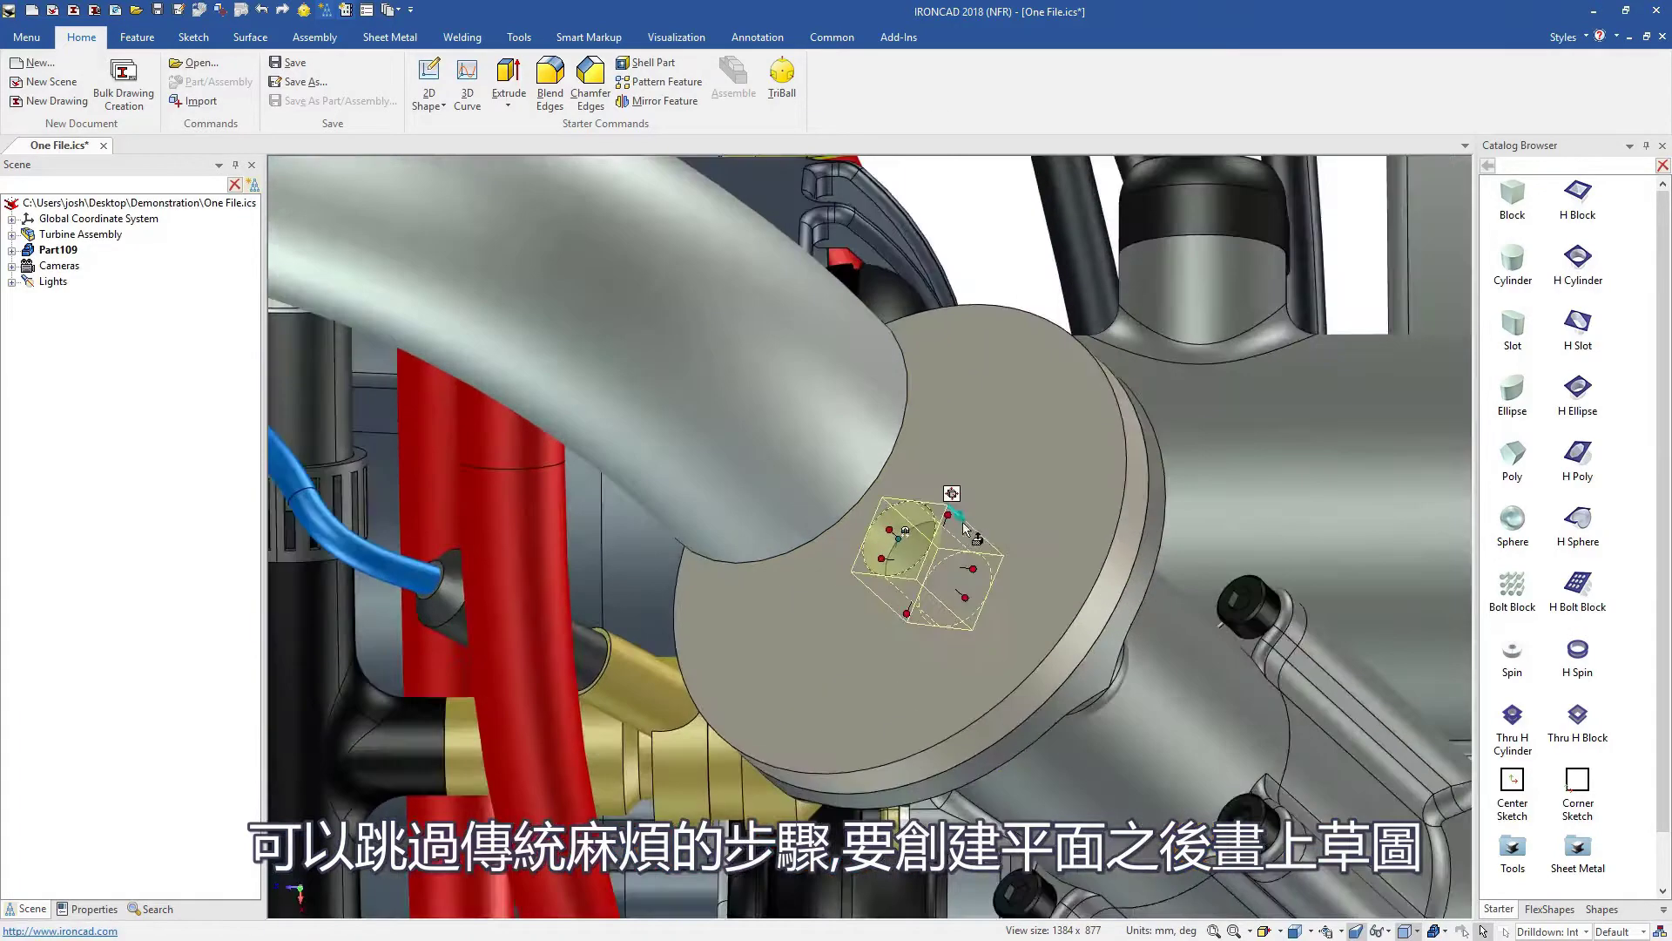
middle_click_drag(860, 530, 1061, 471)
scroll(1061, 471, "up", 3)
left_click_drag(936, 592, 1036, 584)
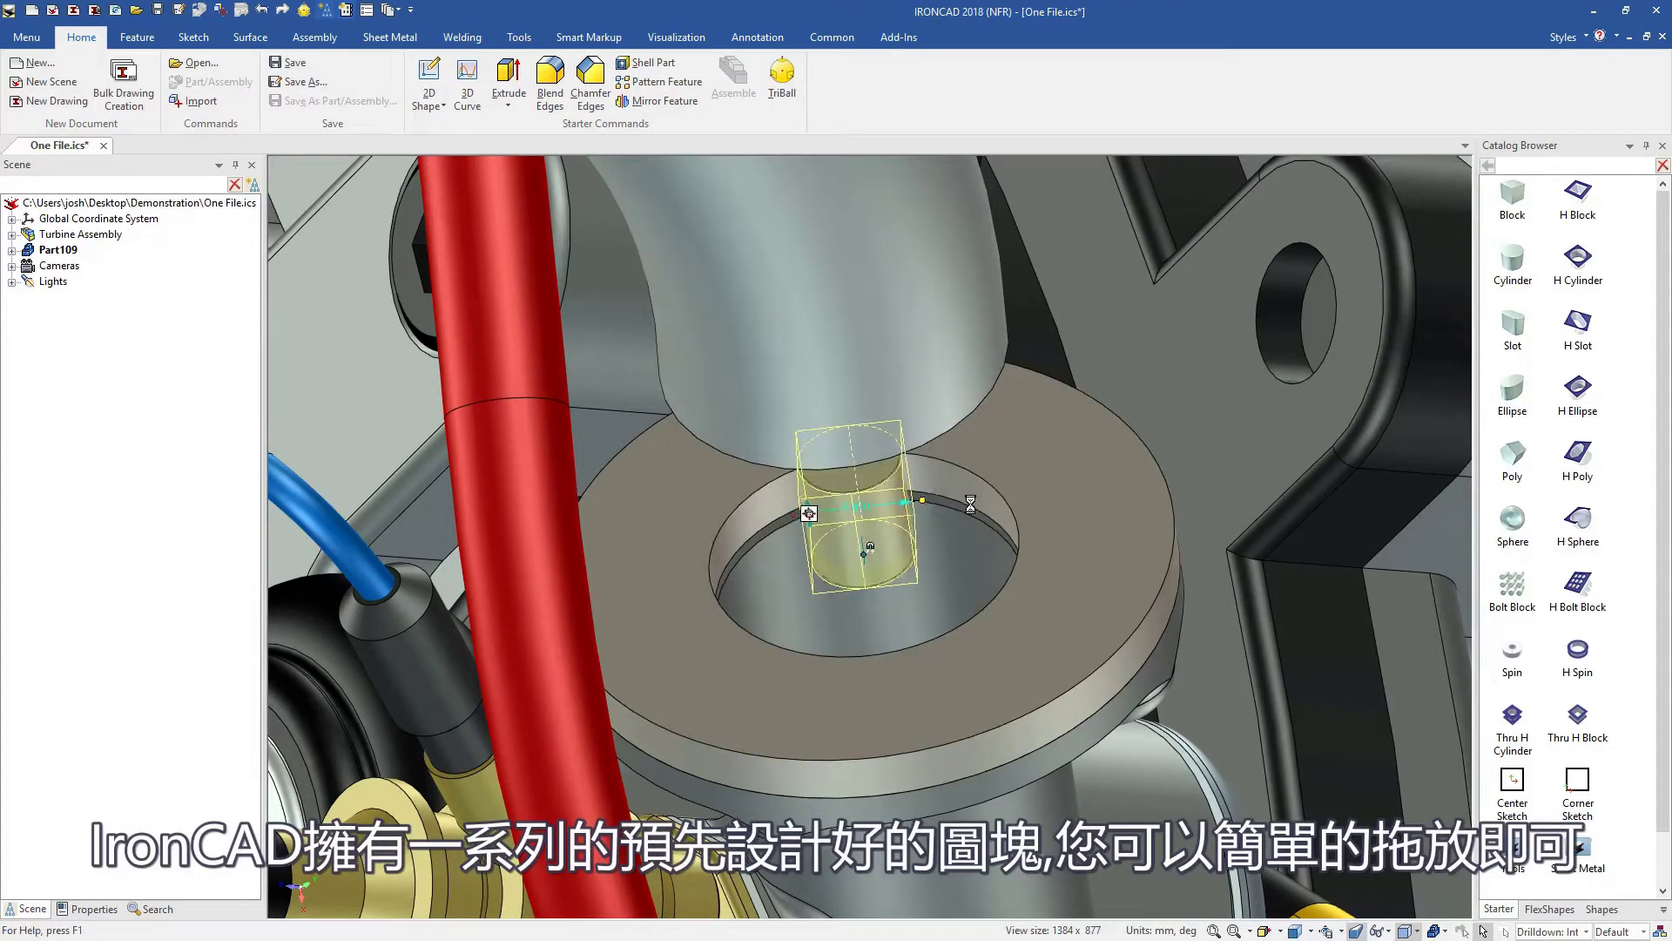
left_click_drag(920, 500, 992, 501)
middle_click_drag(915, 496, 896, 519)
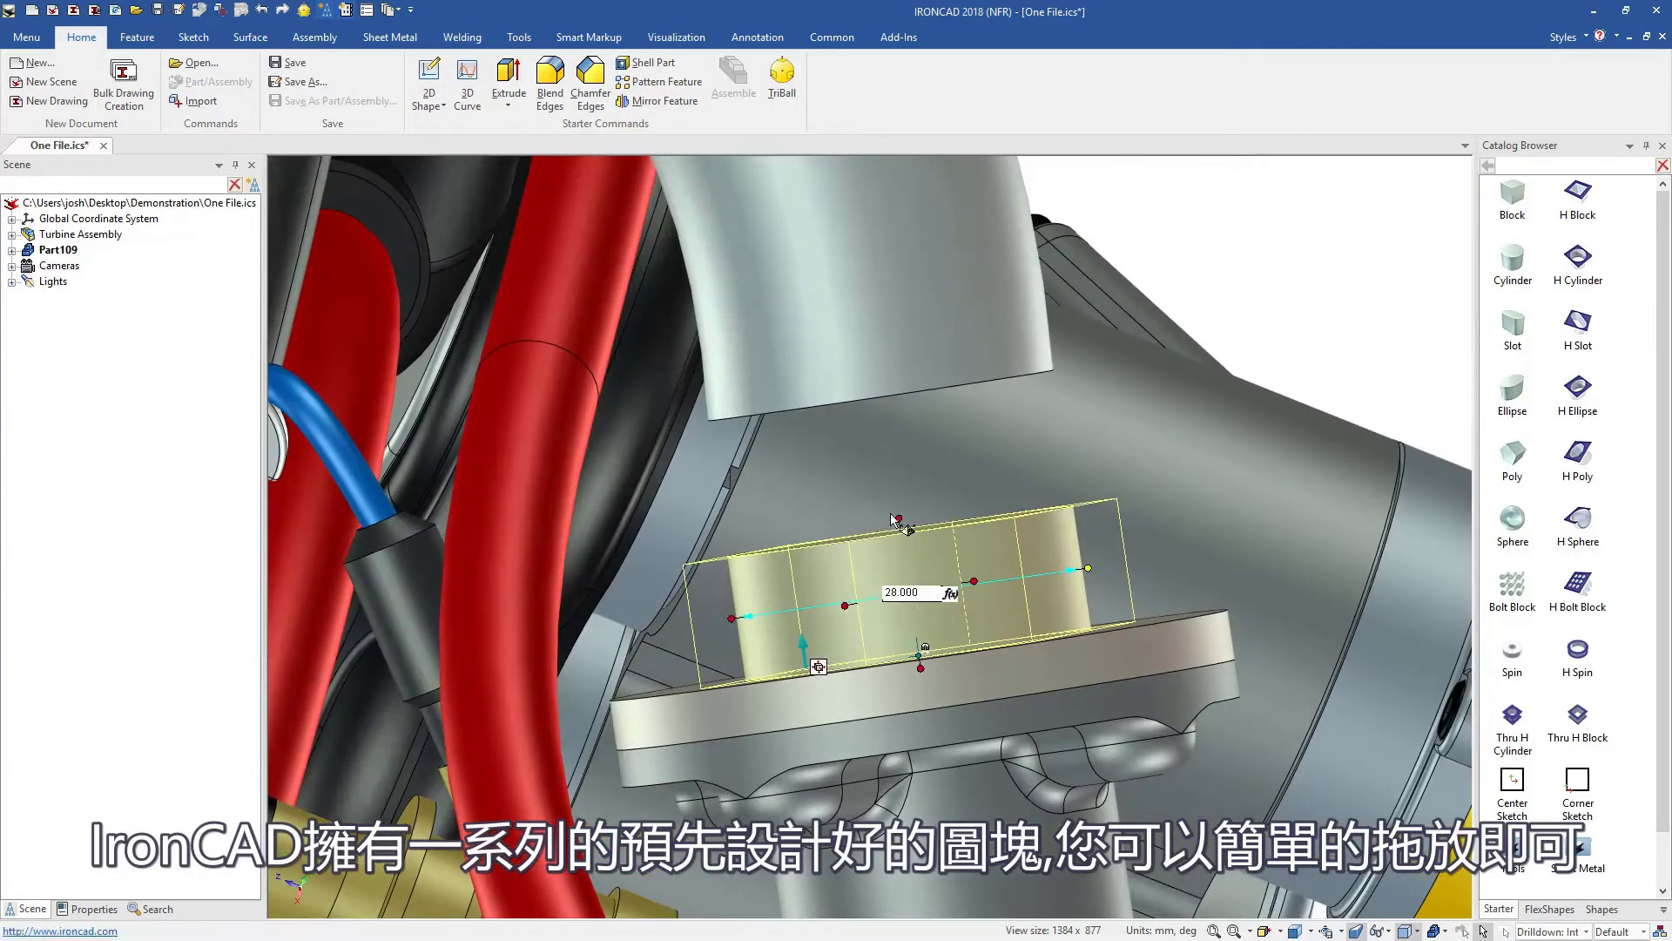
left_click_drag(907, 527, 902, 431)
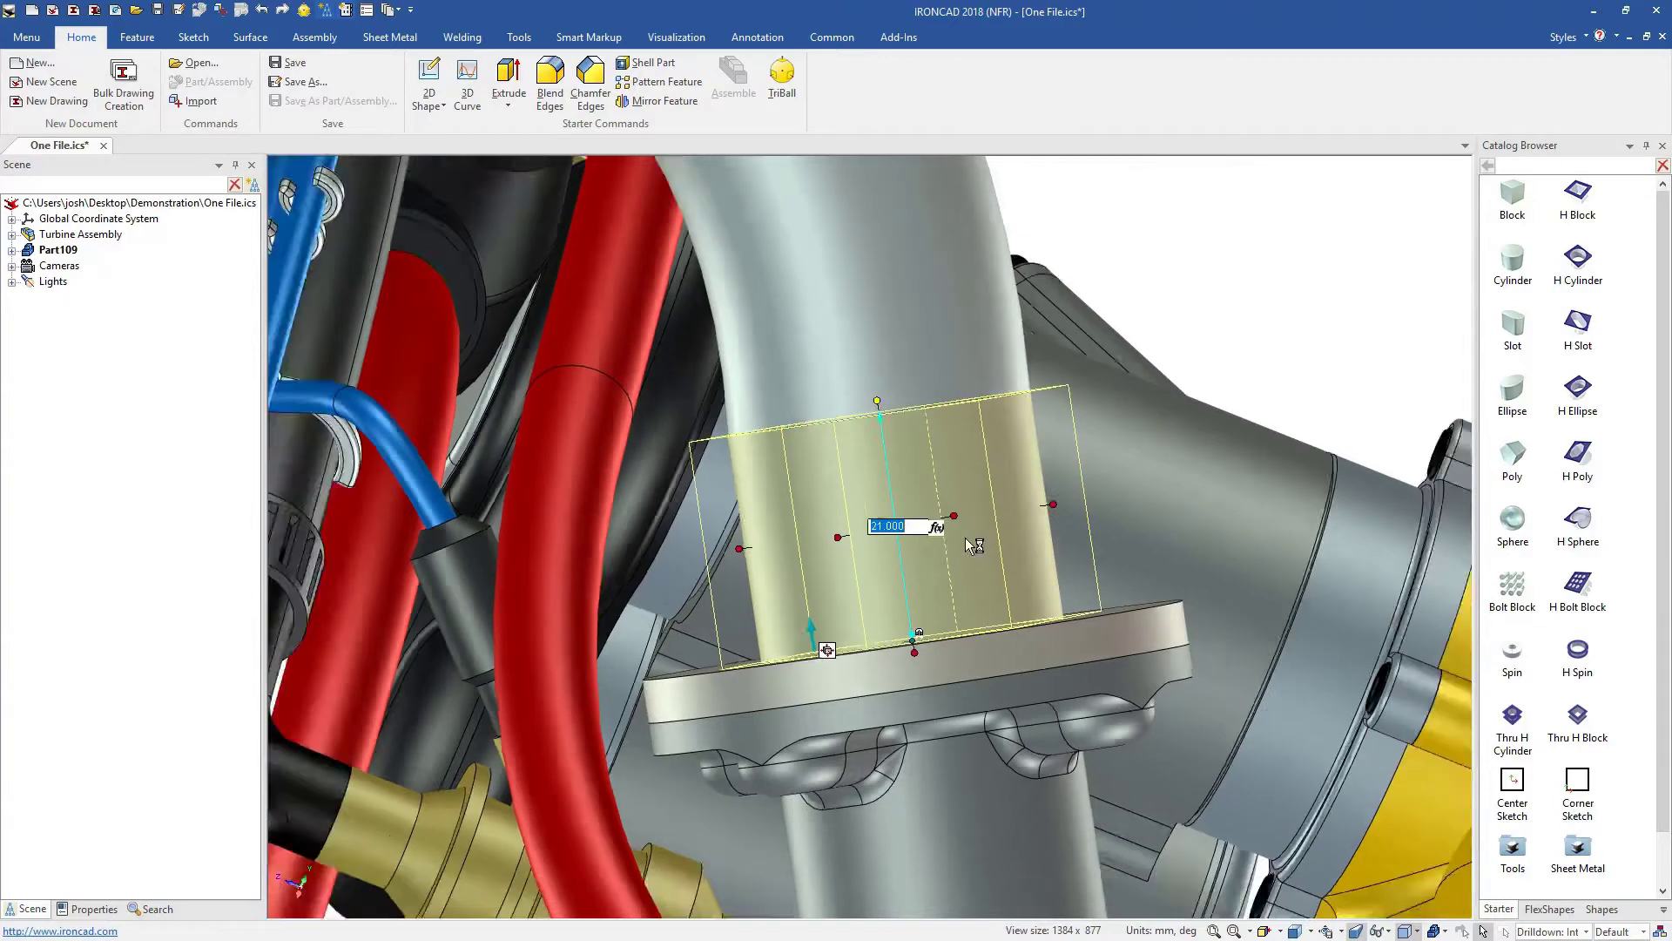
mouse_move(915, 523)
middle_mouse_down()
mouse_move(875, 624)
mouse_move(1131, 529)
middle_mouse_up()
mouse_move(921, 555)
left_mouse_down()
mouse_move(902, 382)
mouse_move(900, 447)
left_mouse_up()
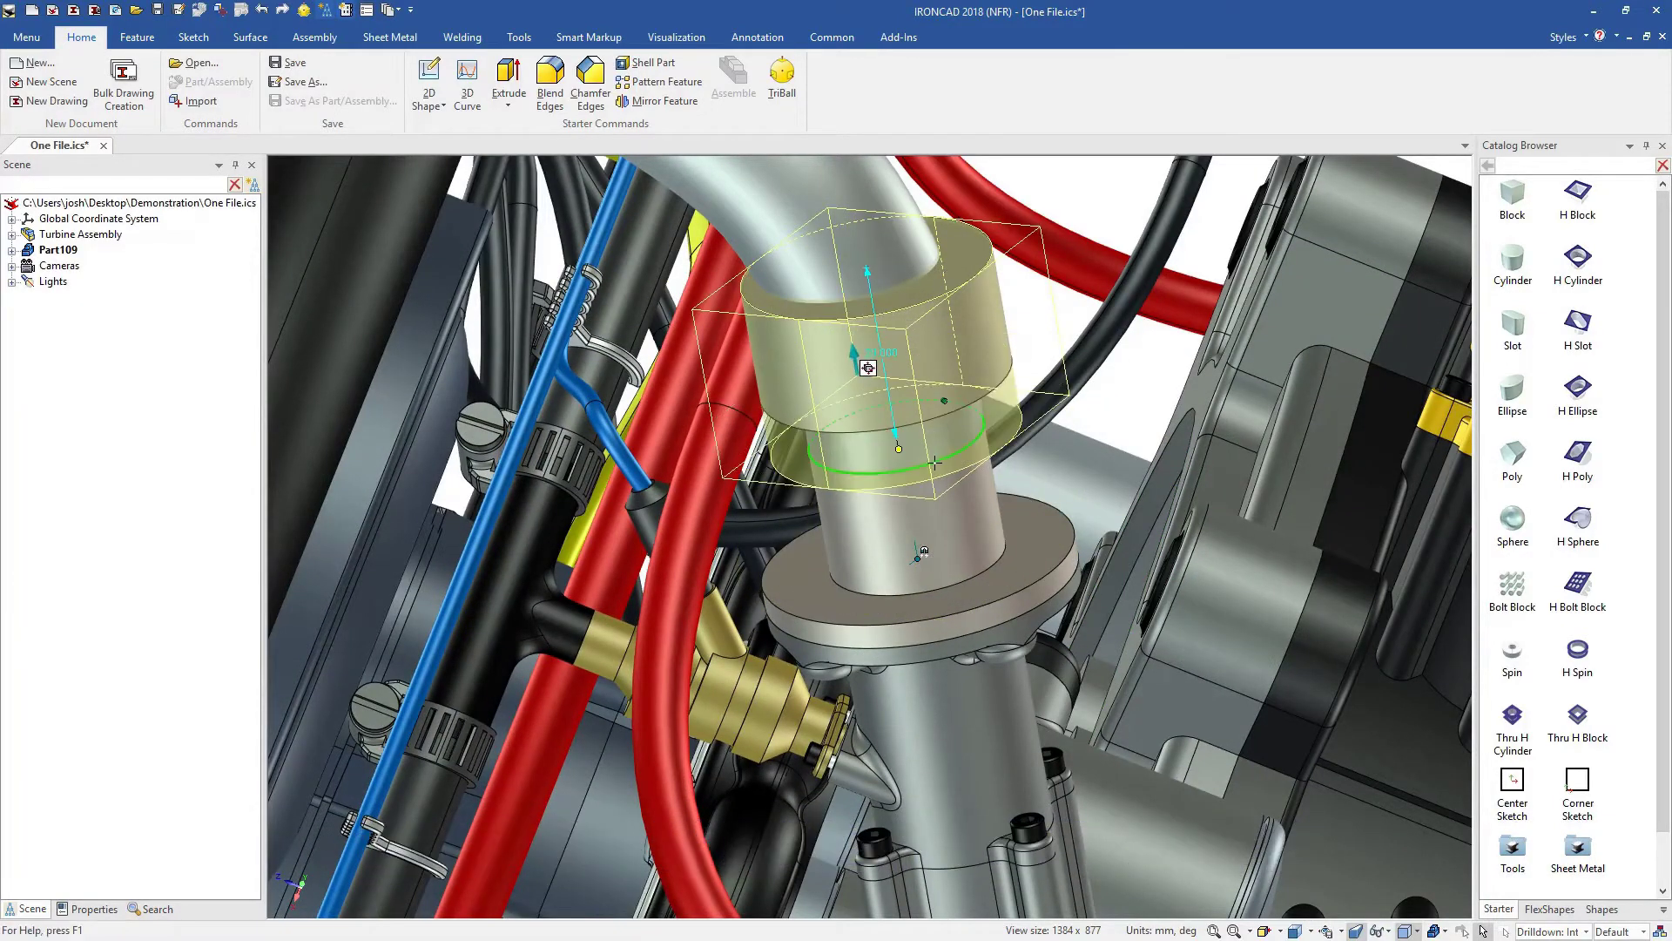
type("15")
Step: Shorten the cylinder to a height of 15 so it forms a pipe collar
key("Return")
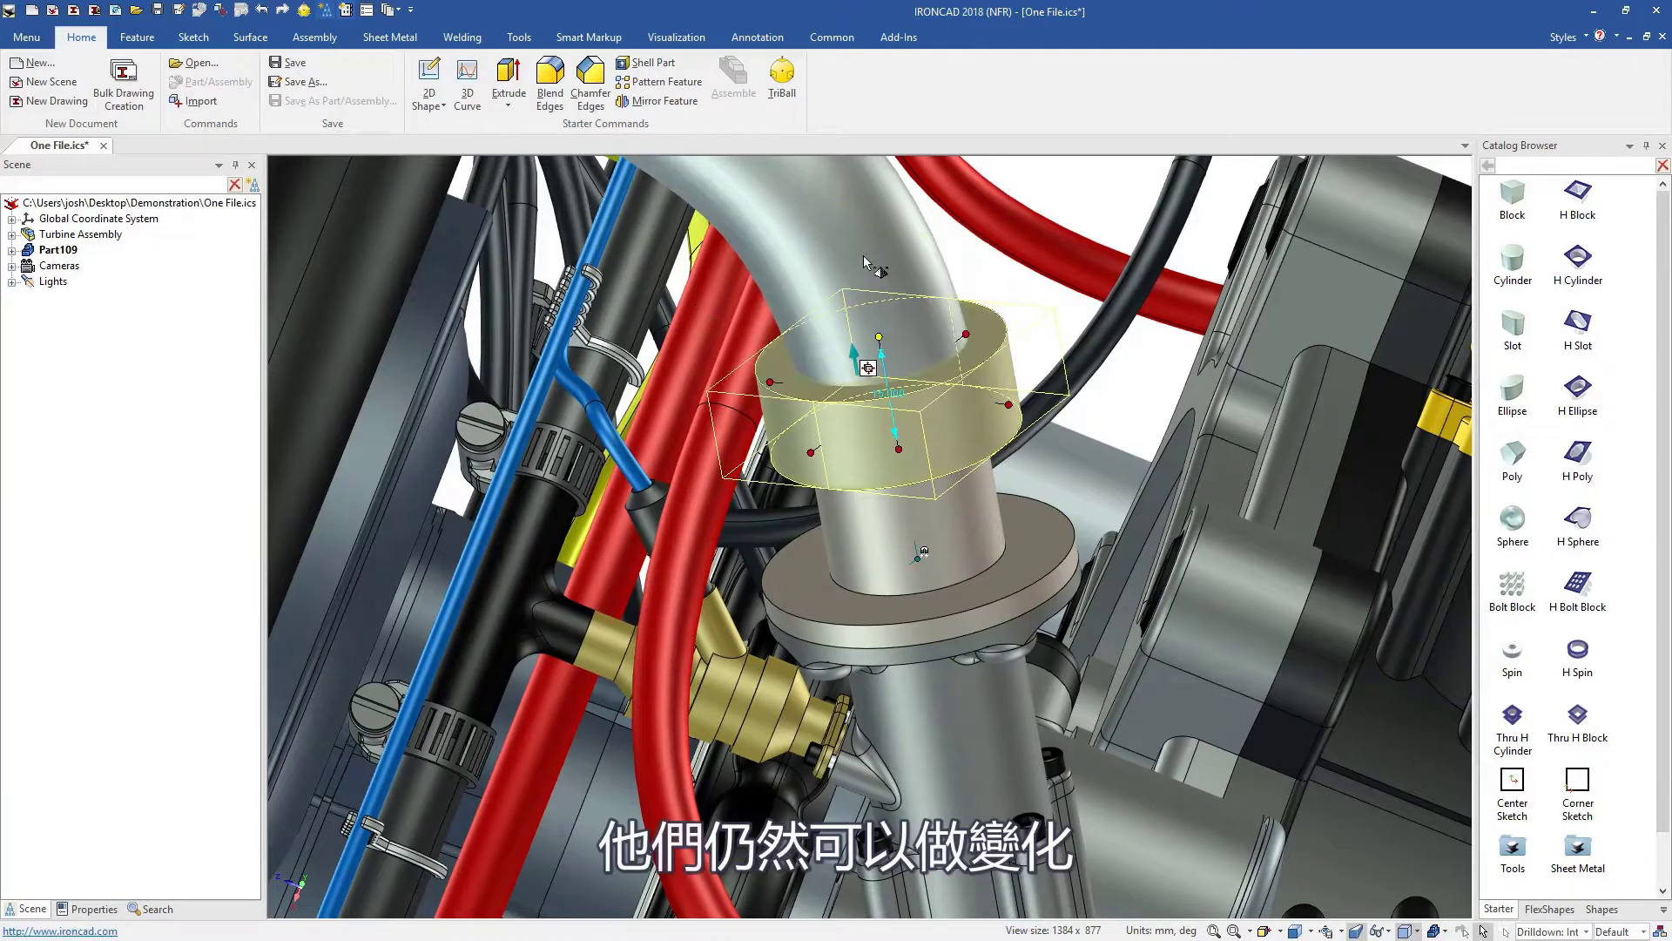
left_click_drag(1016, 407, 992, 393)
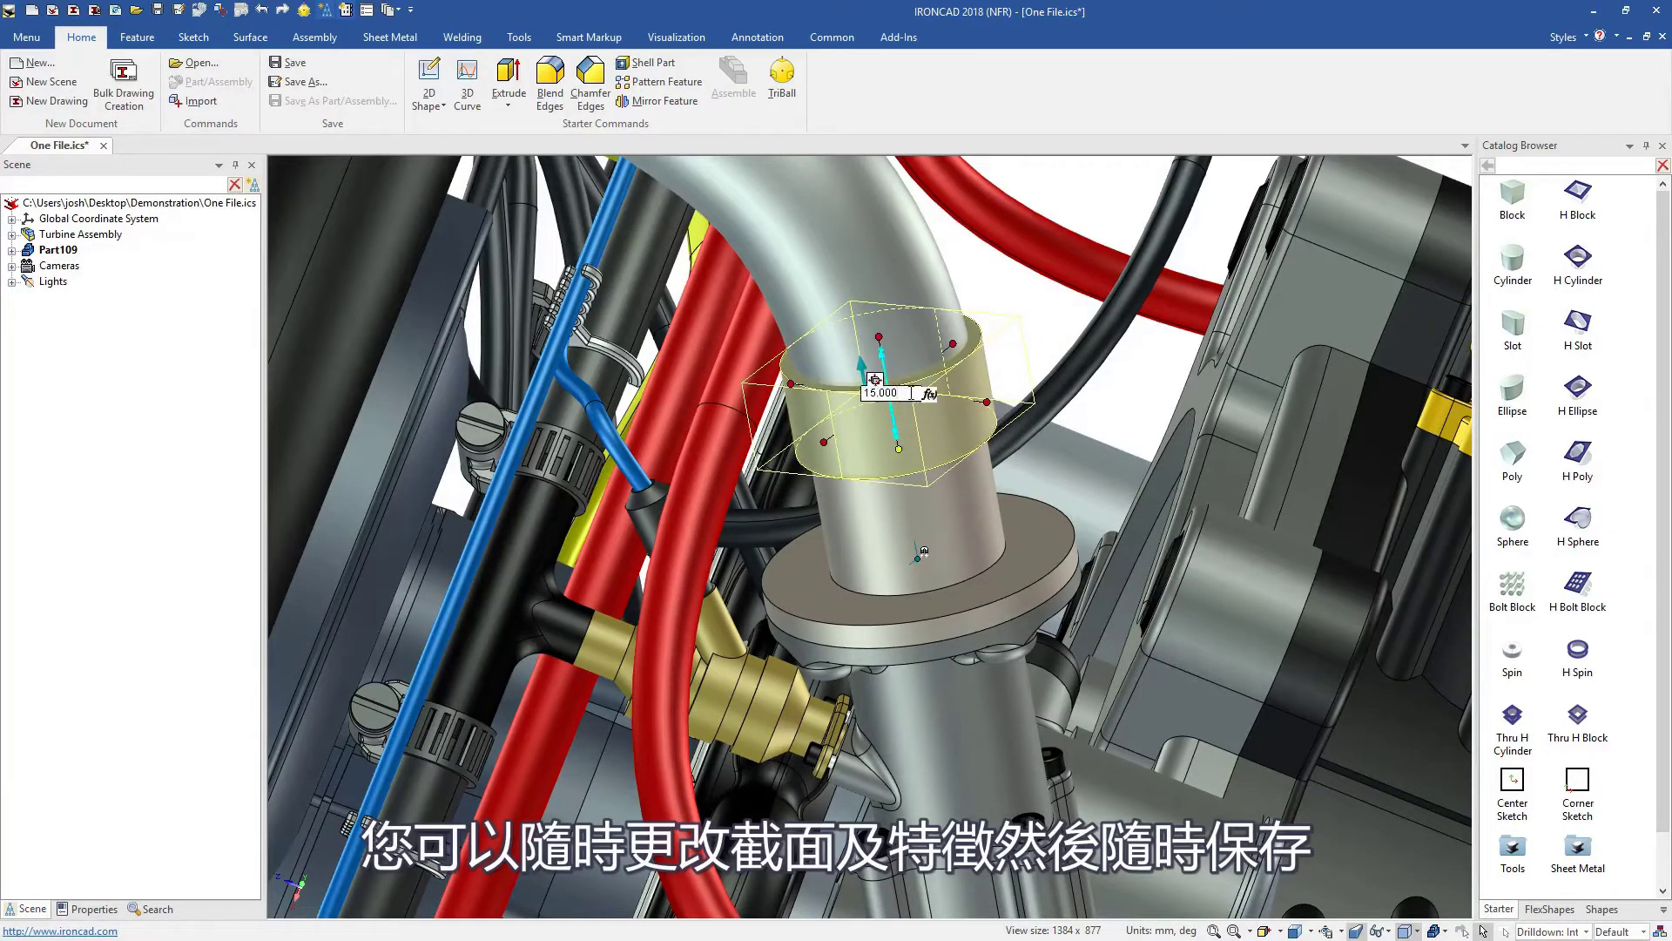
key("Return")
Step: Start a 1 mm Blend Edges treatment on the cylinder and flange top faces
left_click(944, 417)
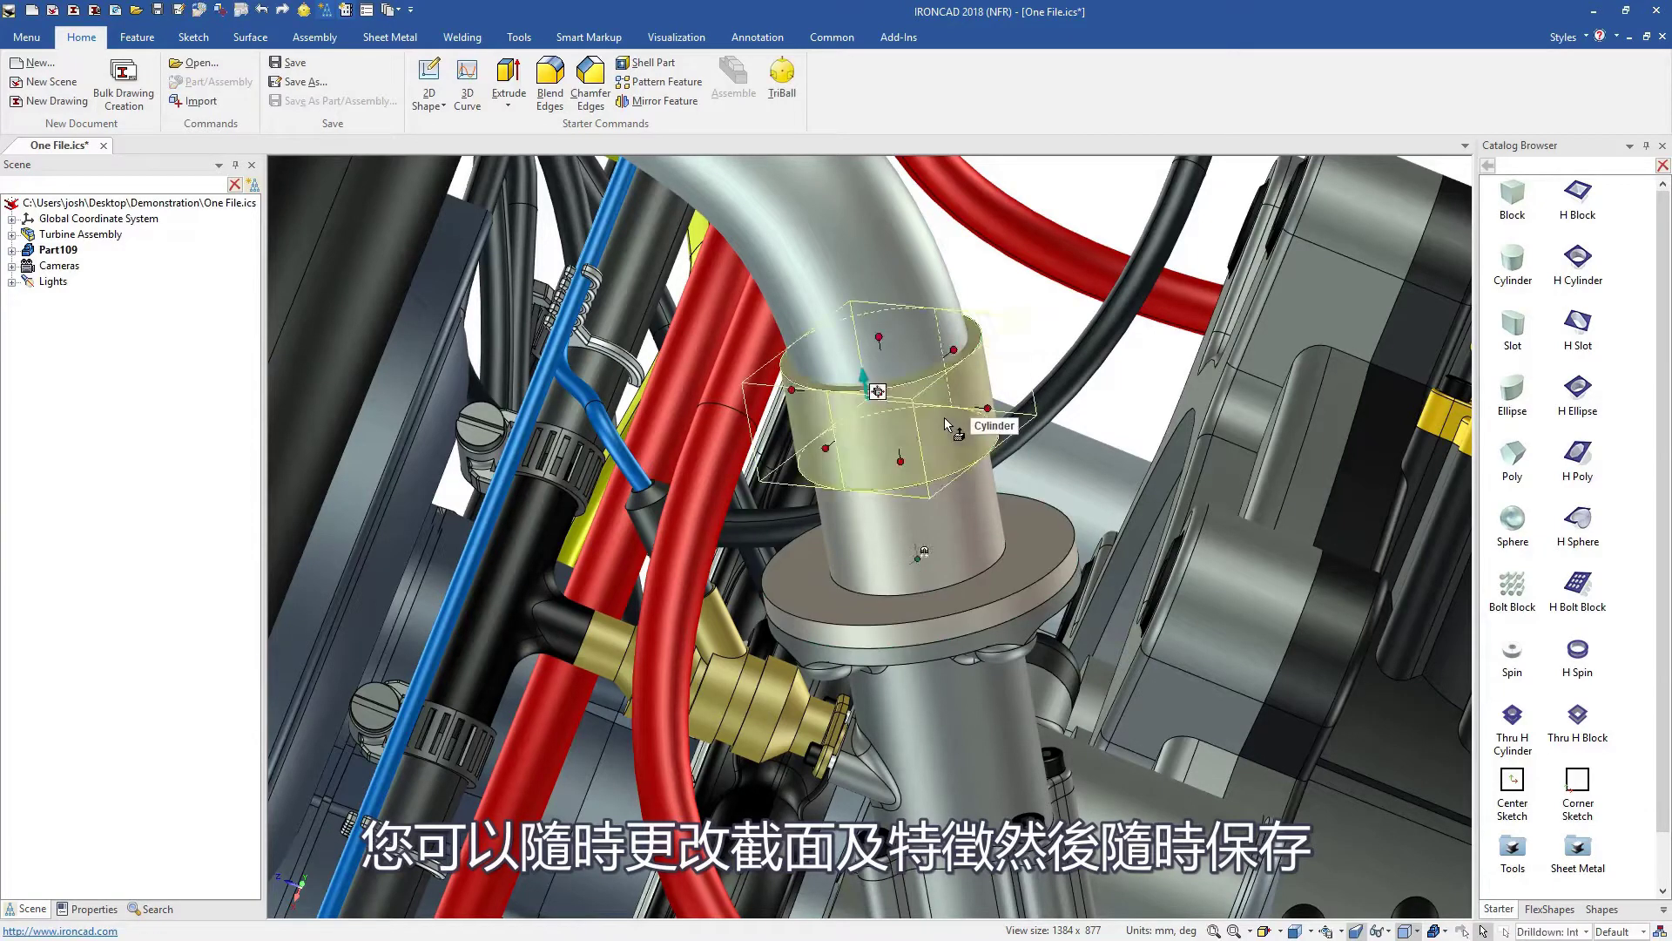
left_click(944, 417)
right_click(945, 417)
left_click(1007, 448)
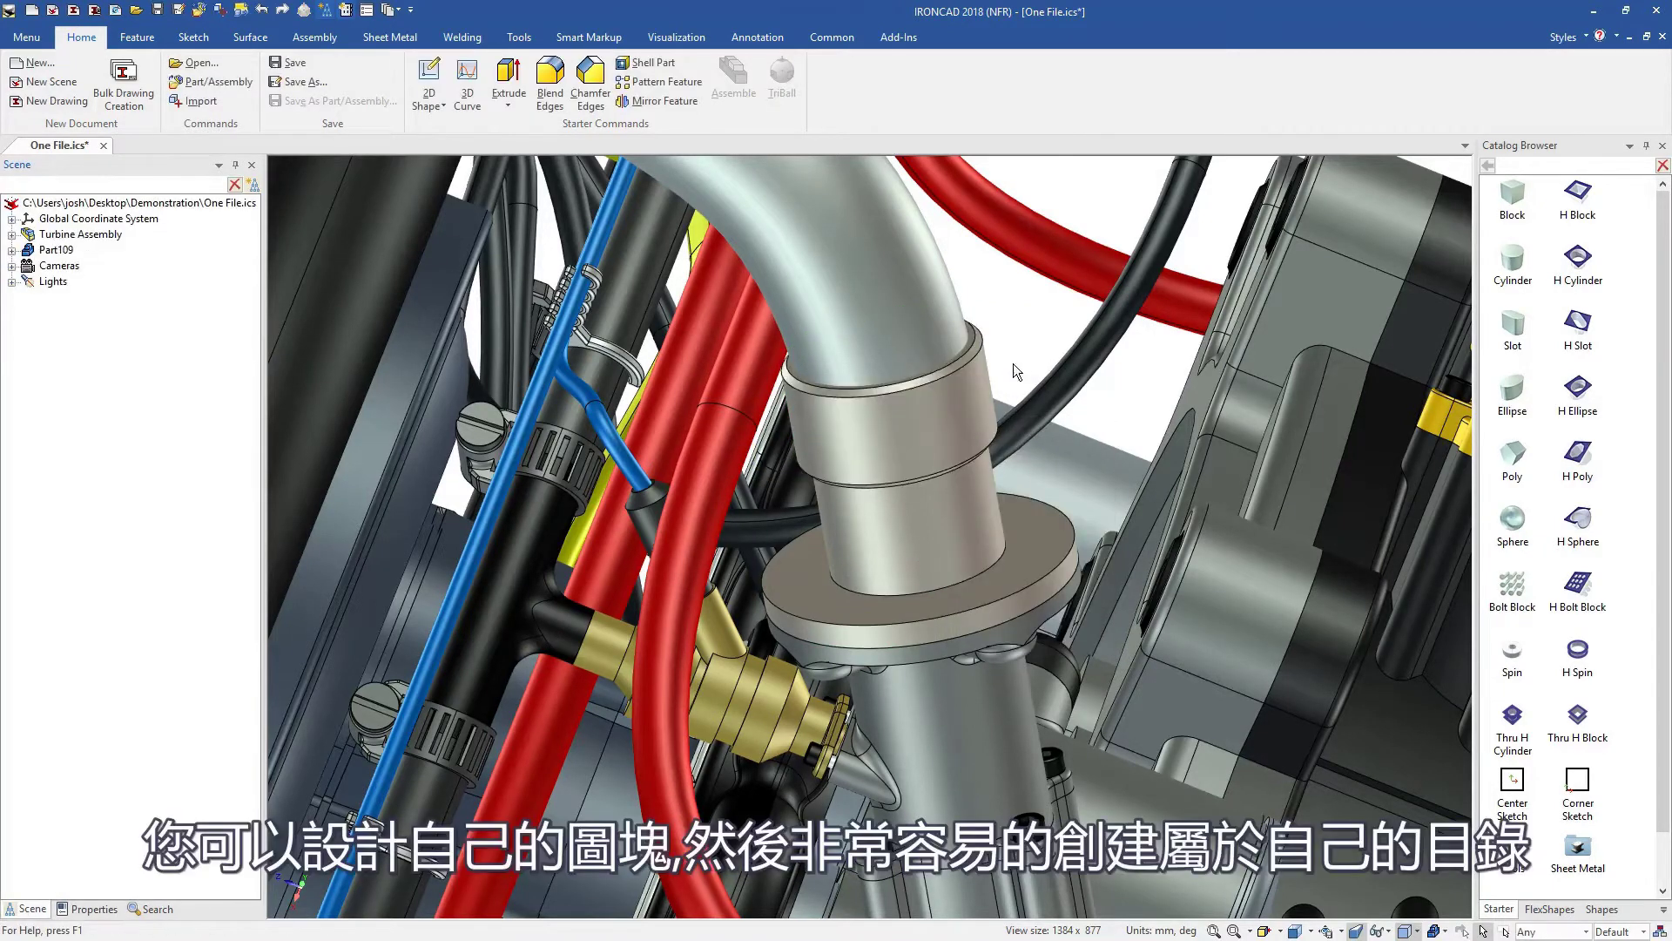
left_click(1030, 539)
right_click(1031, 539)
Step: Apply the 1 mm blend to the flange face edges
left_click(1071, 547)
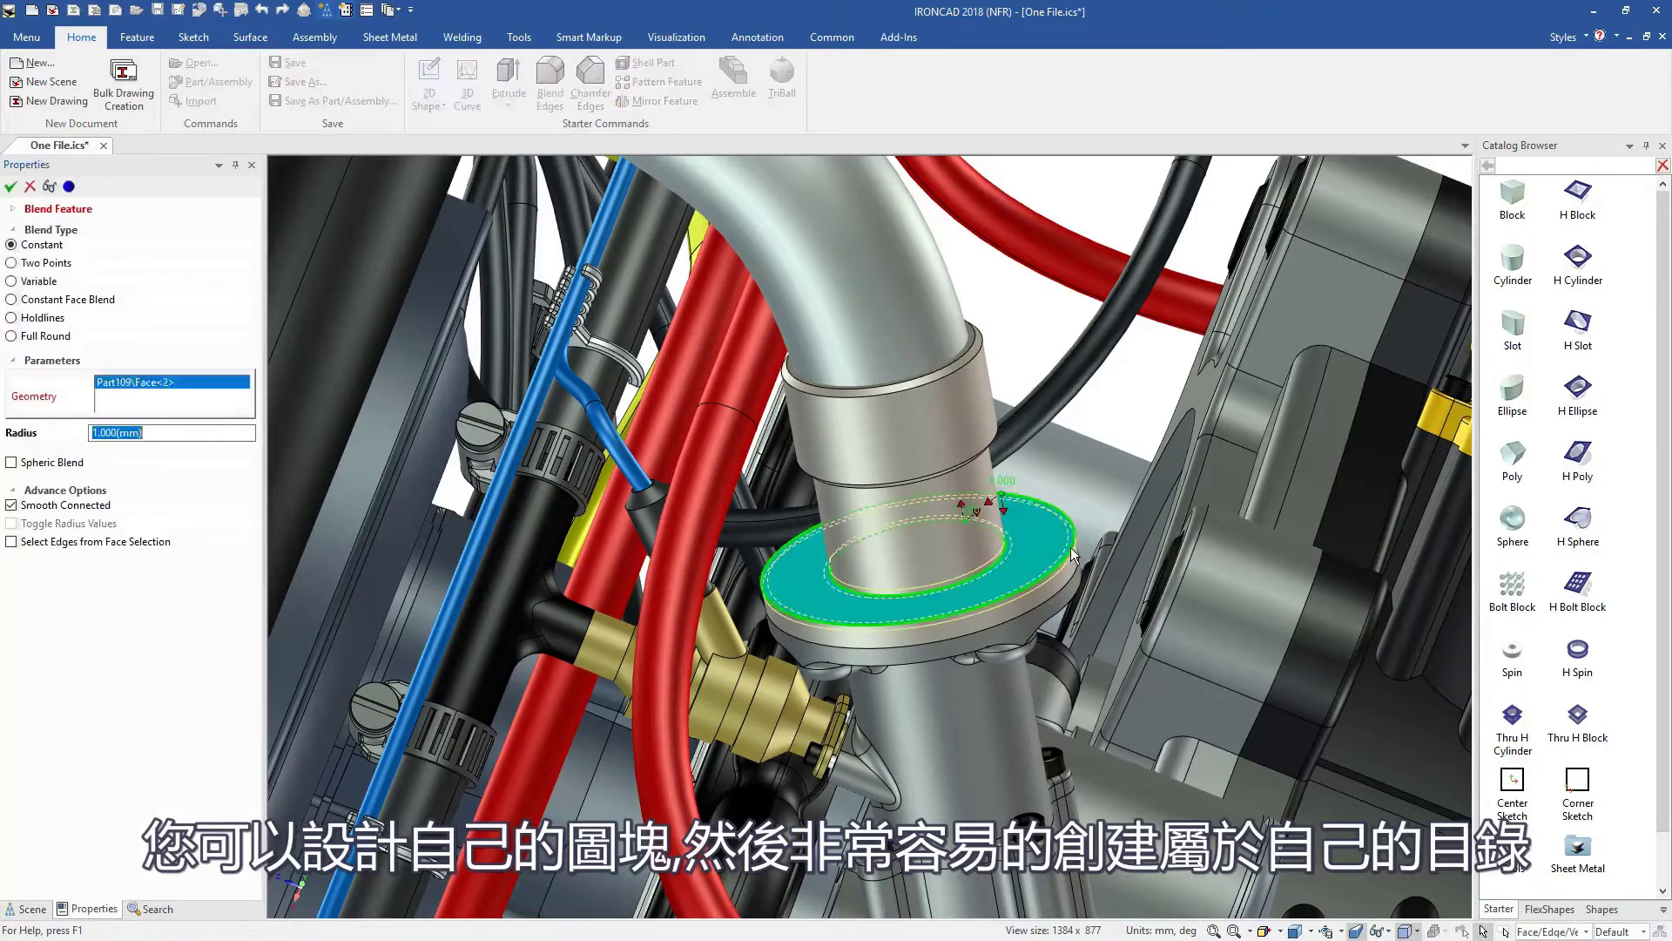
key("Return")
scroll(1047, 551, "up", 4)
middle_click_drag(955, 571, 983, 615)
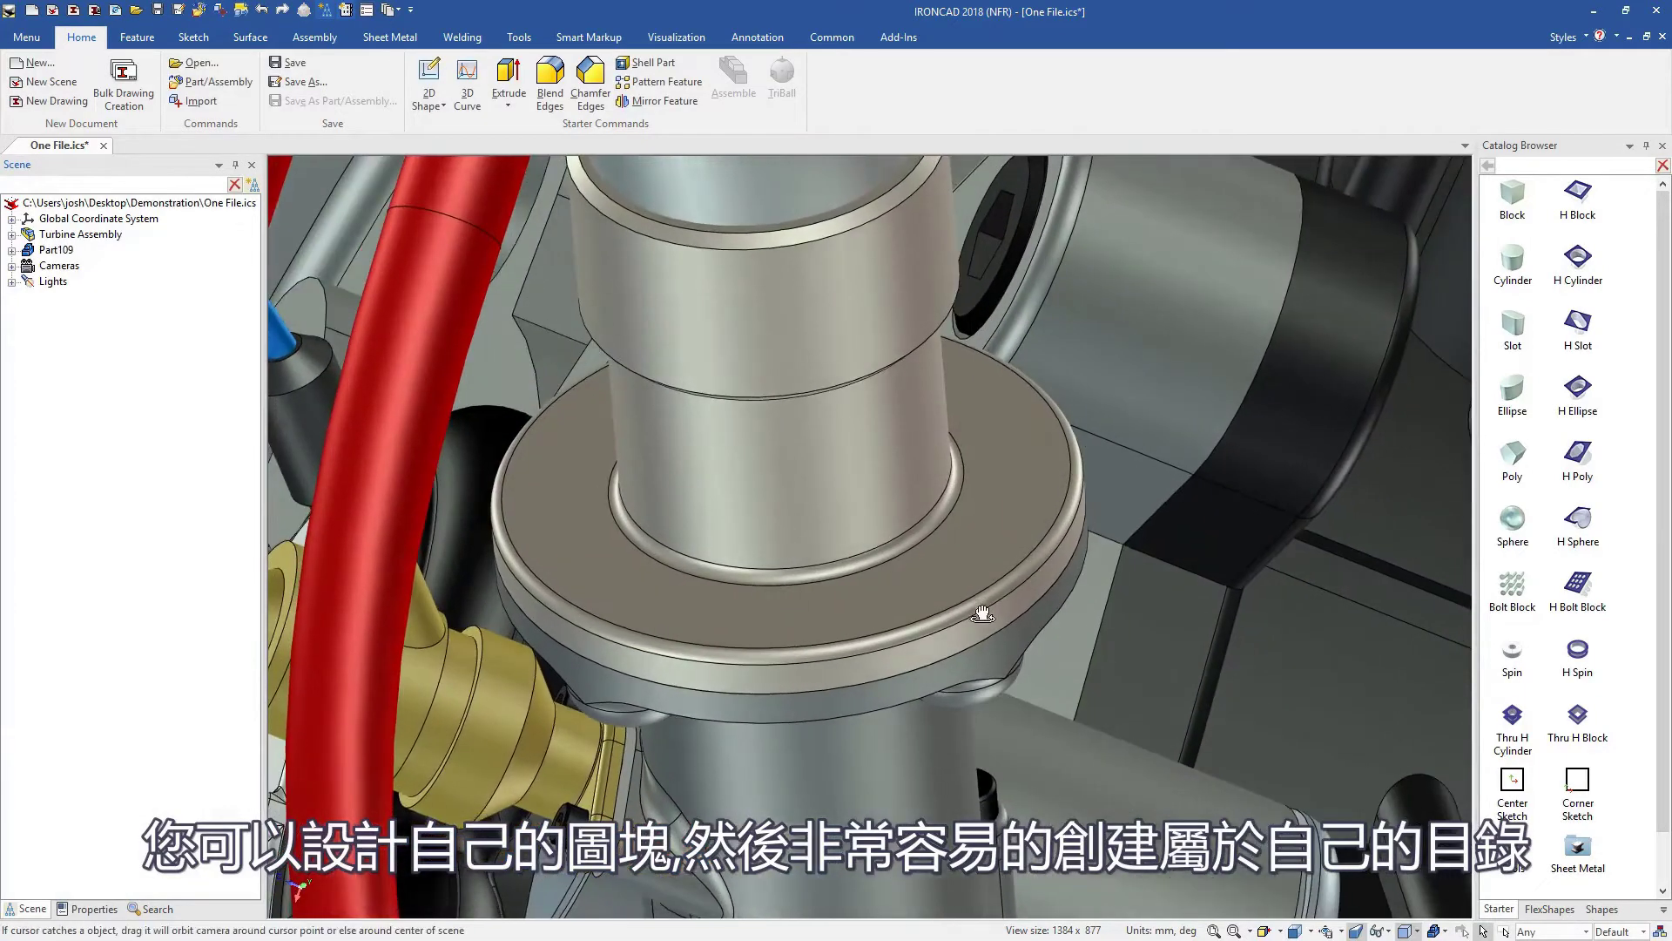
Step: Drop an H Cylinder hole on the flange and shrink it to diameter 4
left_click_drag(1578, 261, 993, 565)
middle_click_drag(1019, 548, 956, 610)
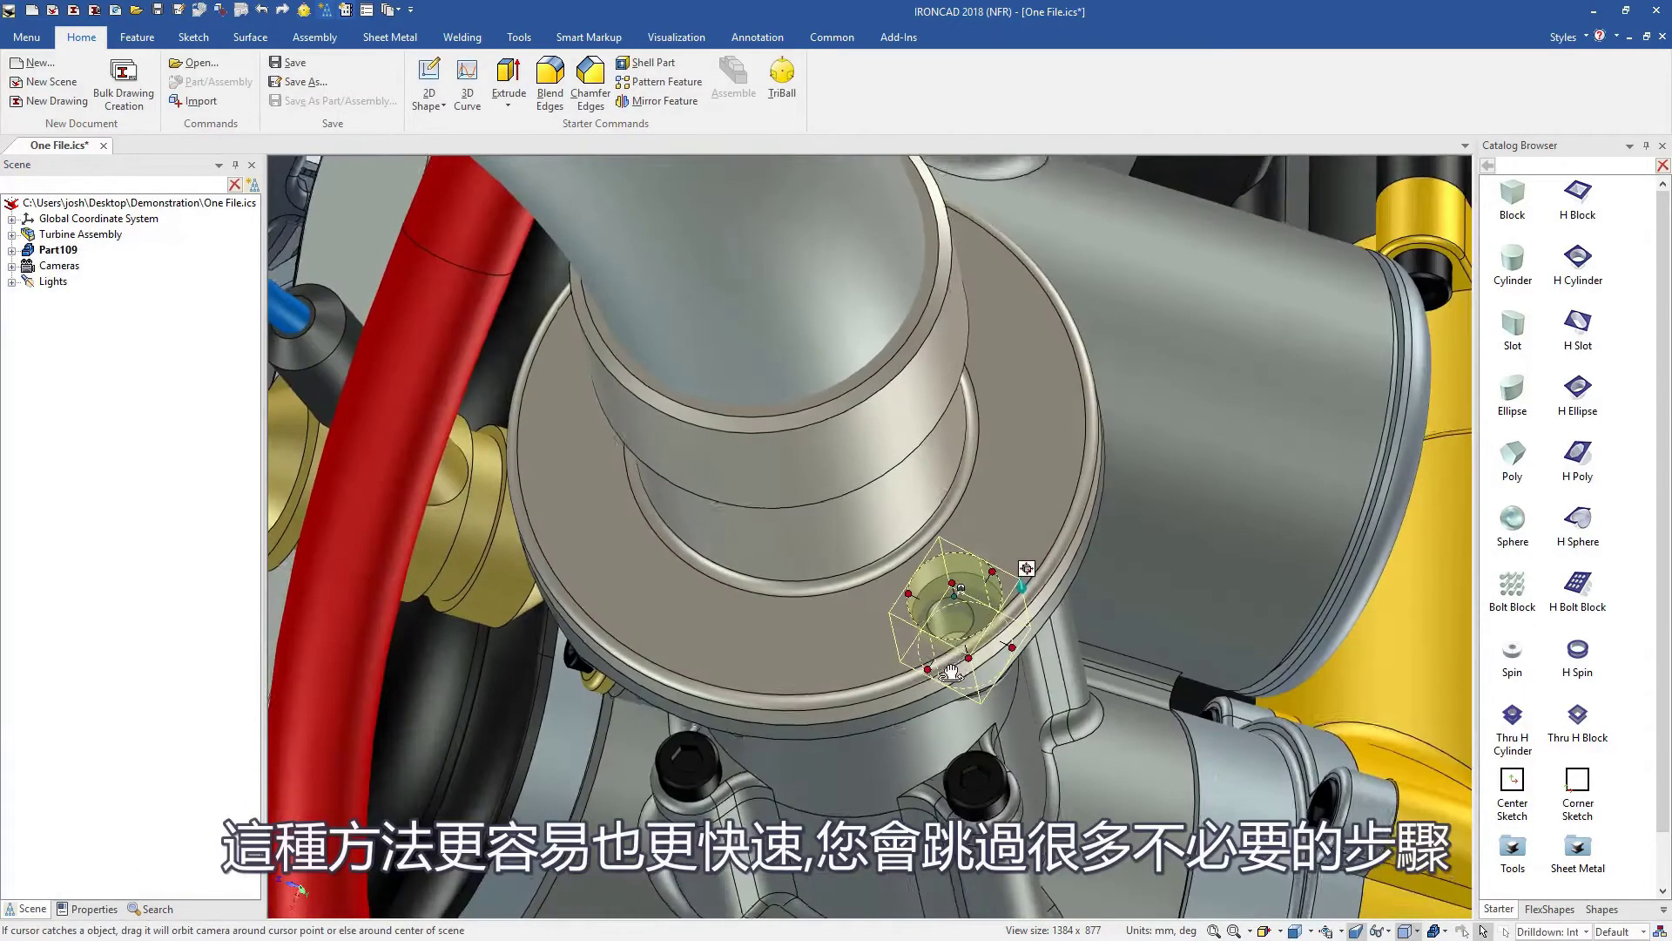
right_click(957, 609)
left_click(1019, 628)
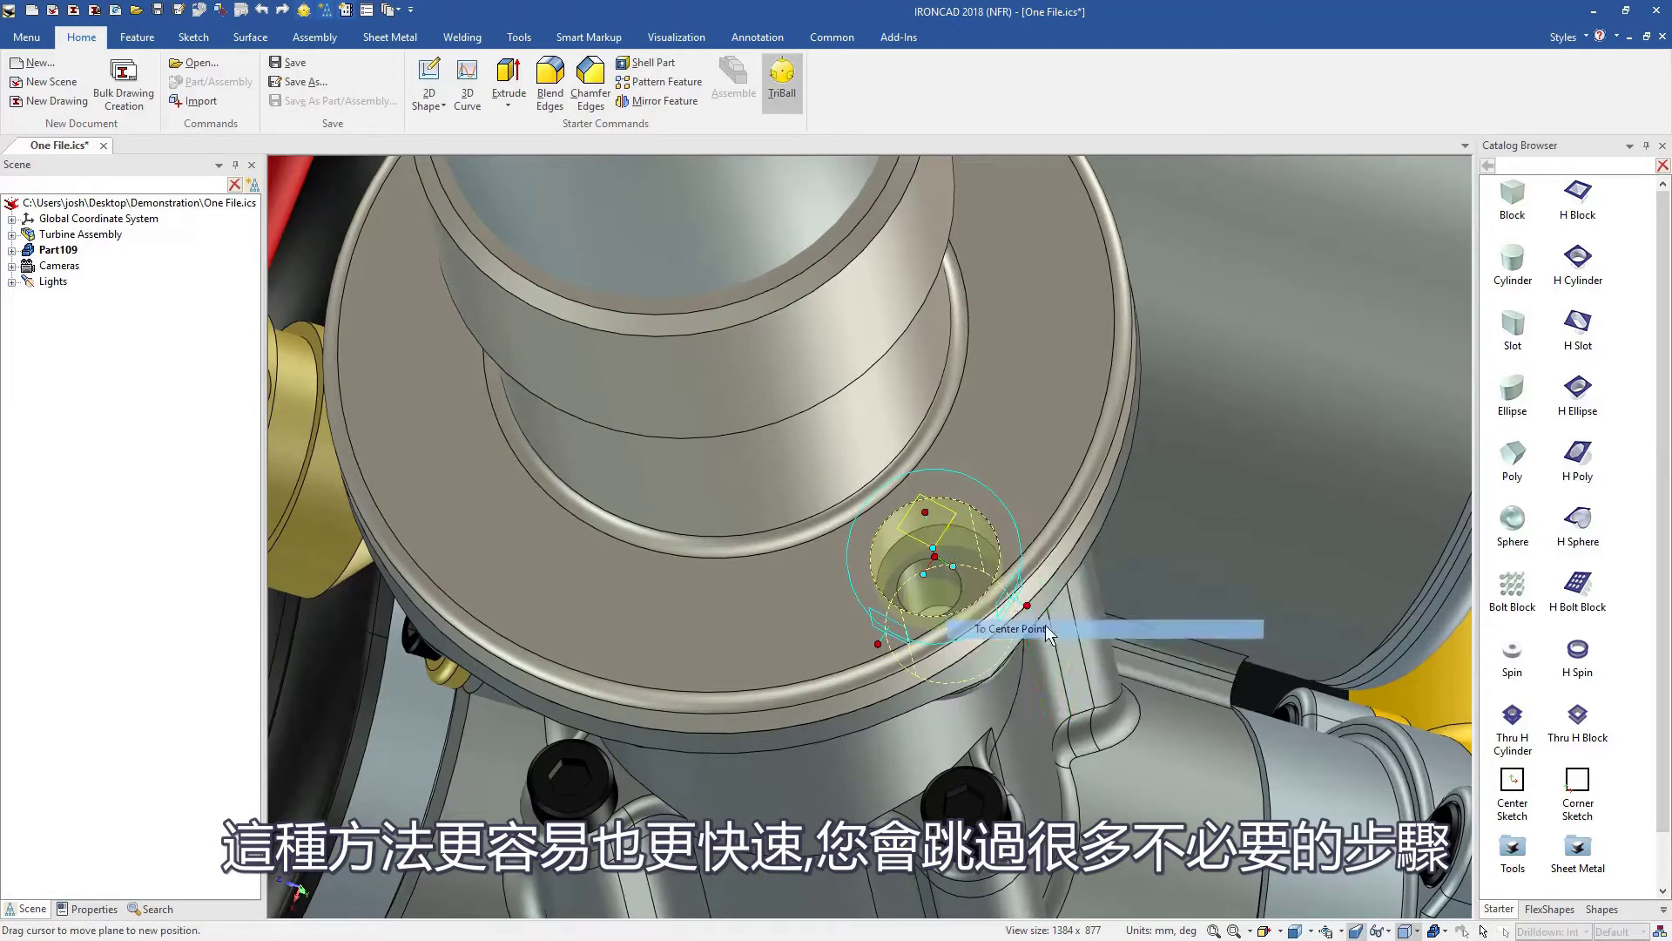
left_click(963, 597)
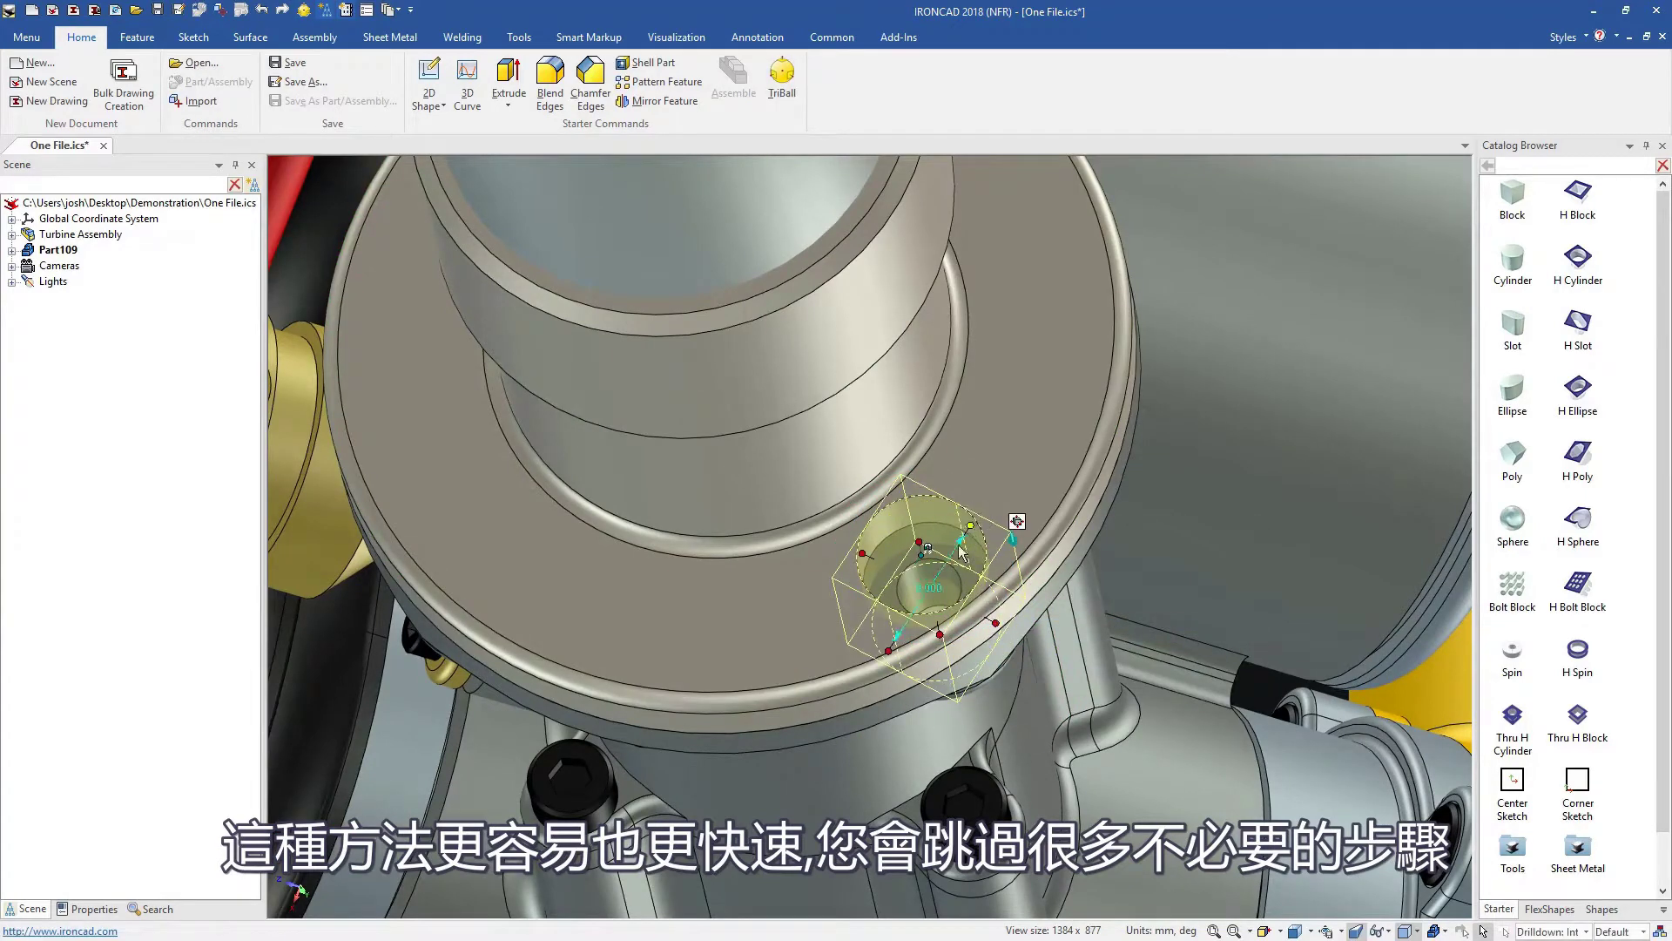
left_click_drag(961, 549, 934, 582)
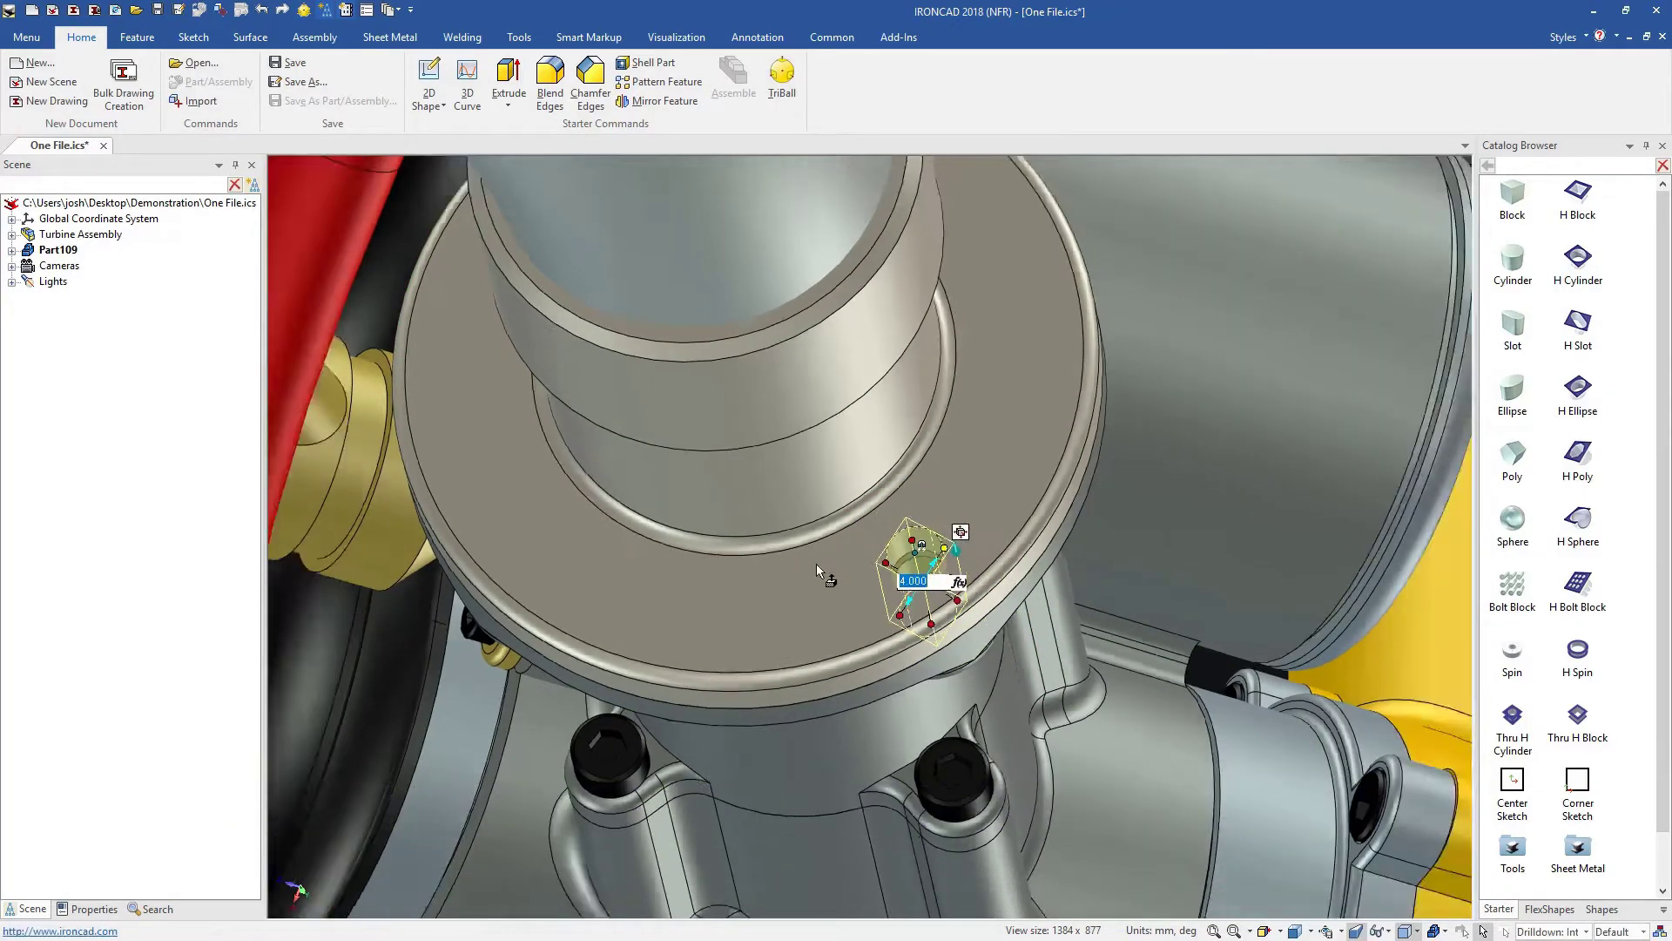
Step: Rotate the hole about the flange axis with TriBall to make repeated copies around the flange
mouse_move(817, 564)
middle_mouse_down()
mouse_move(779, 419)
mouse_move(796, 449)
middle_mouse_up()
key("F10")
left_click_drag(906, 591, 864, 577)
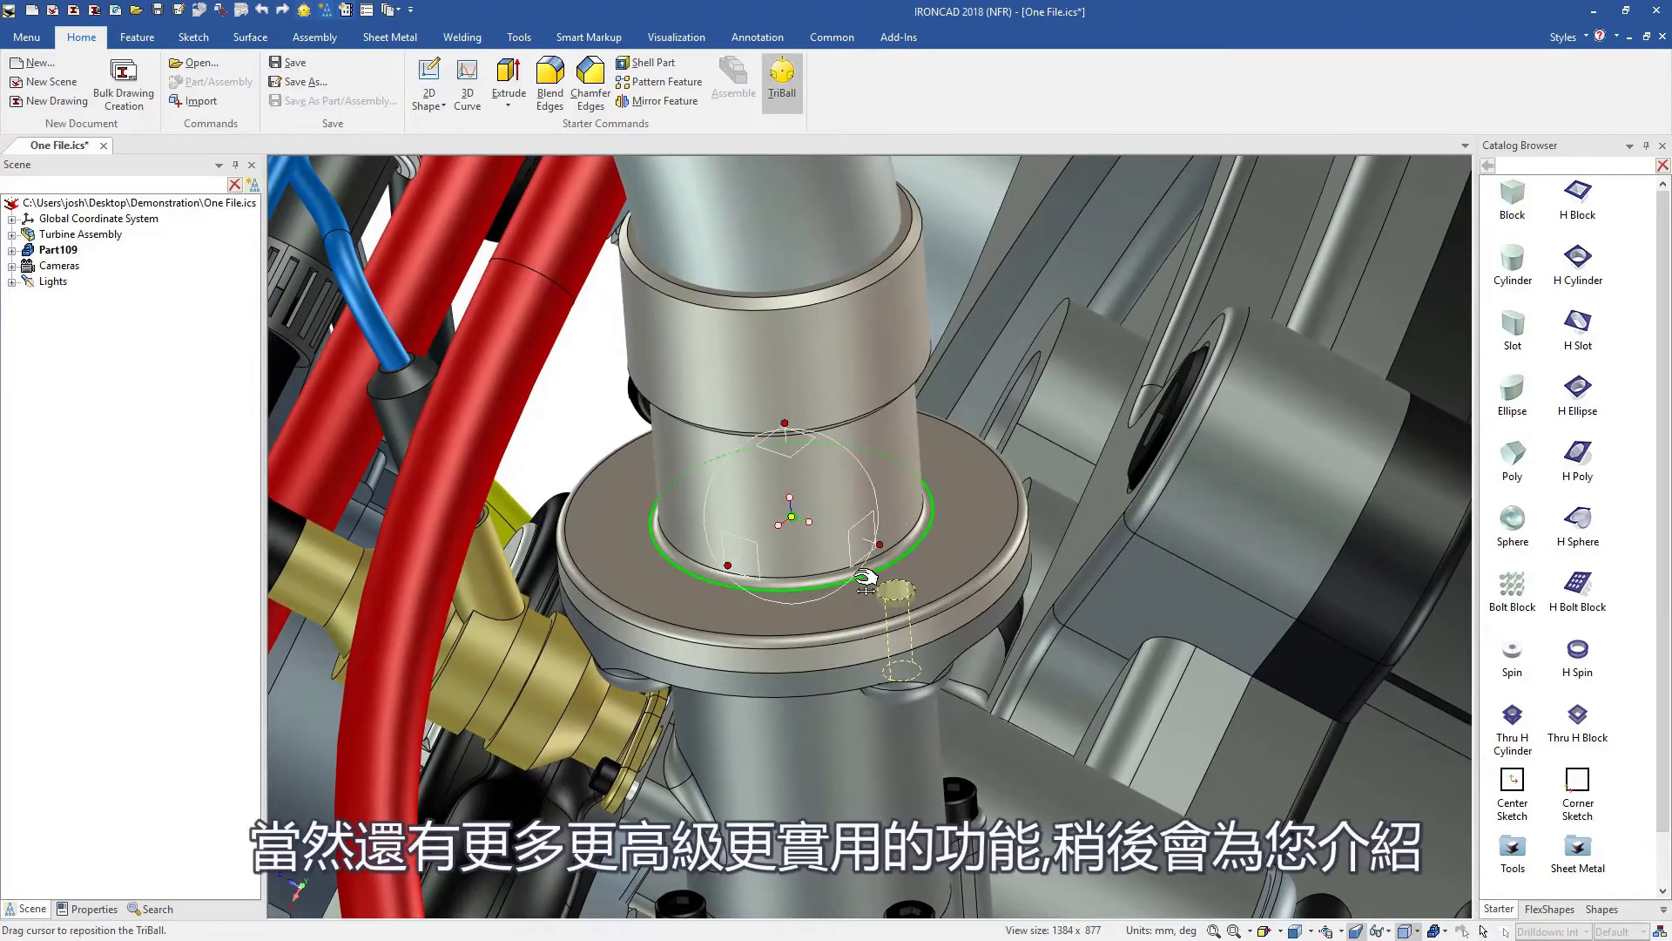
right_click_drag(787, 495, 784, 486)
left_click(814, 498)
double_click(818, 412)
key("Return")
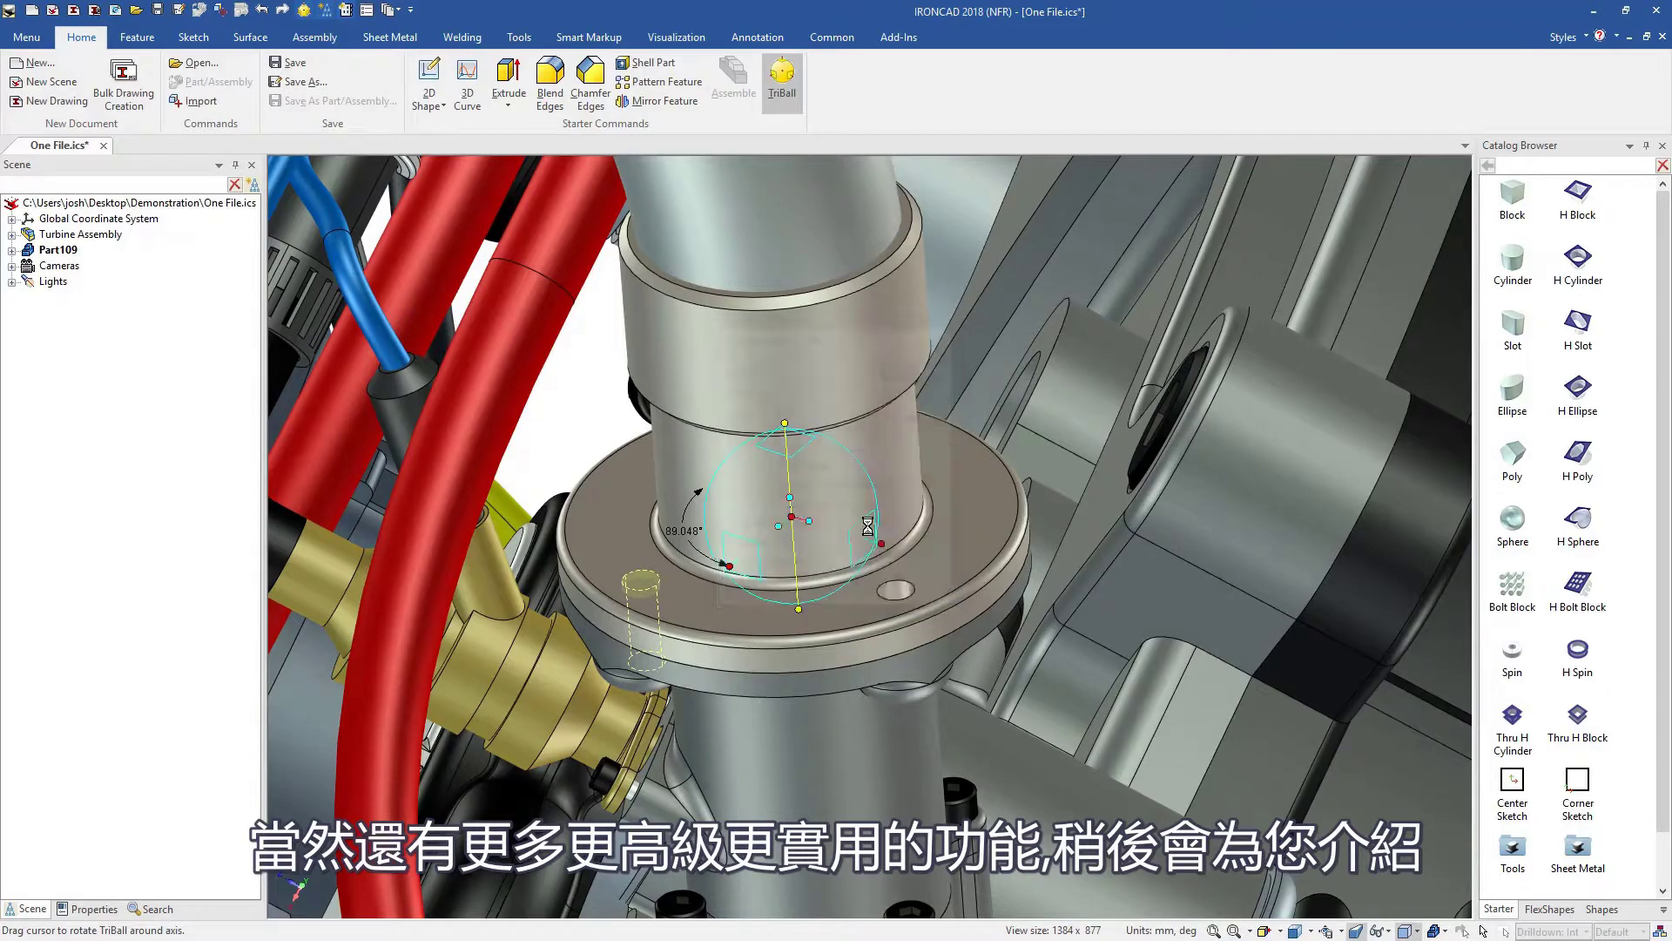
key("Escape")
Step: Fit the assembly, zoom to the EMC Top box, and hide all unselected parts
key("F8")
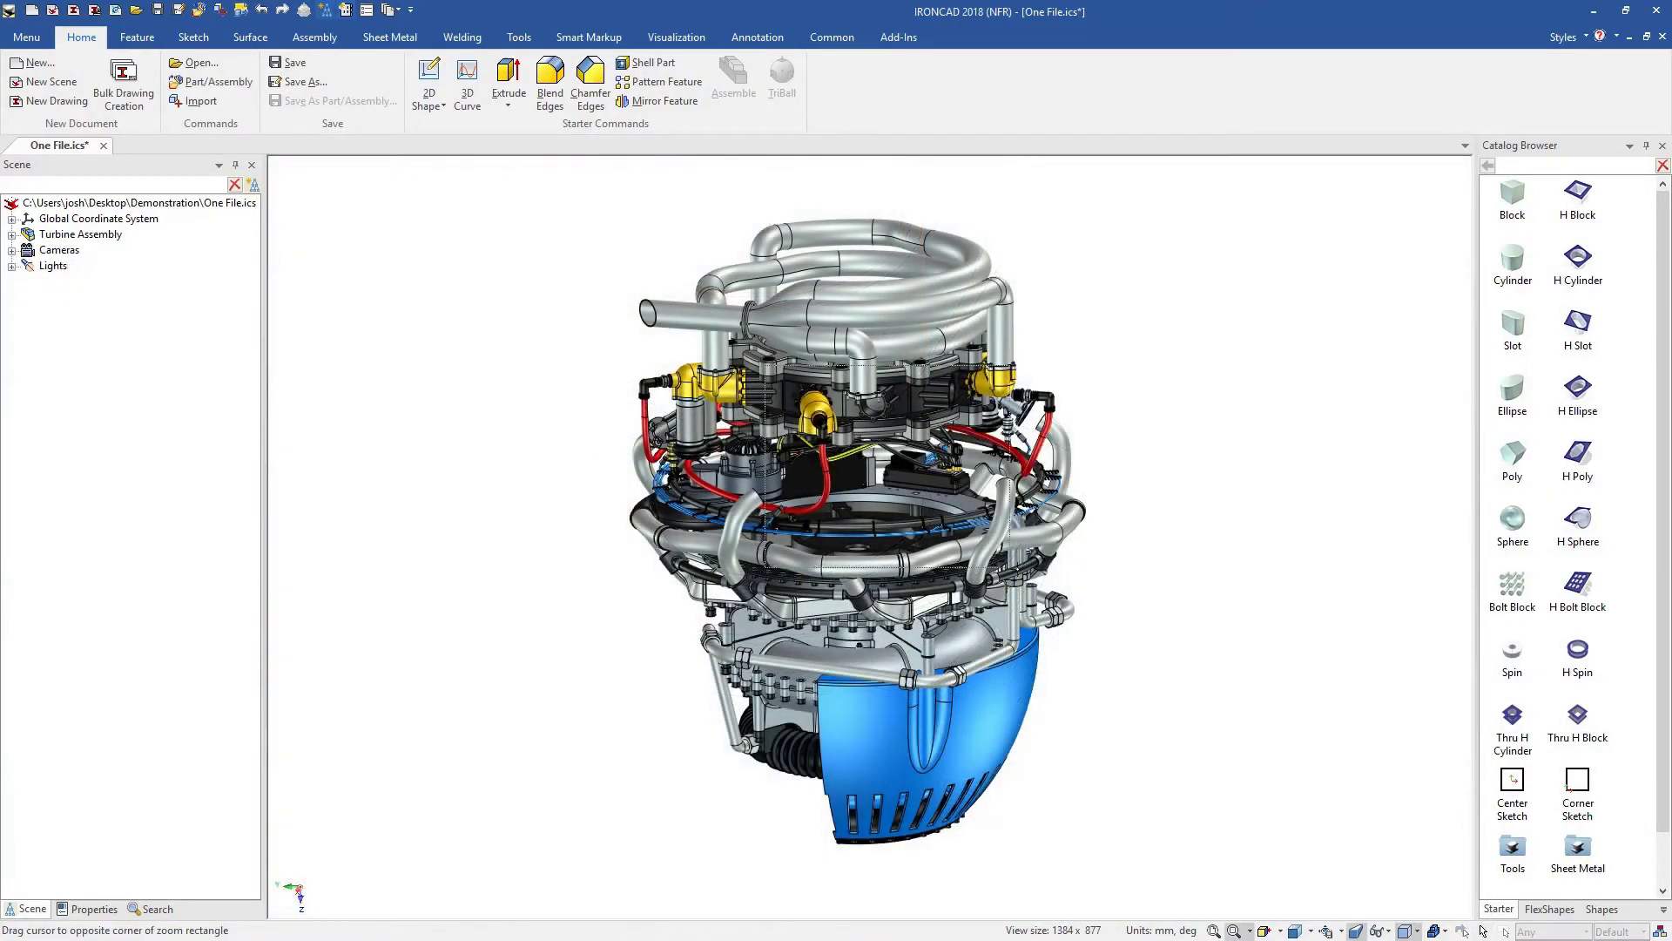
left_click_drag(758, 399, 966, 570)
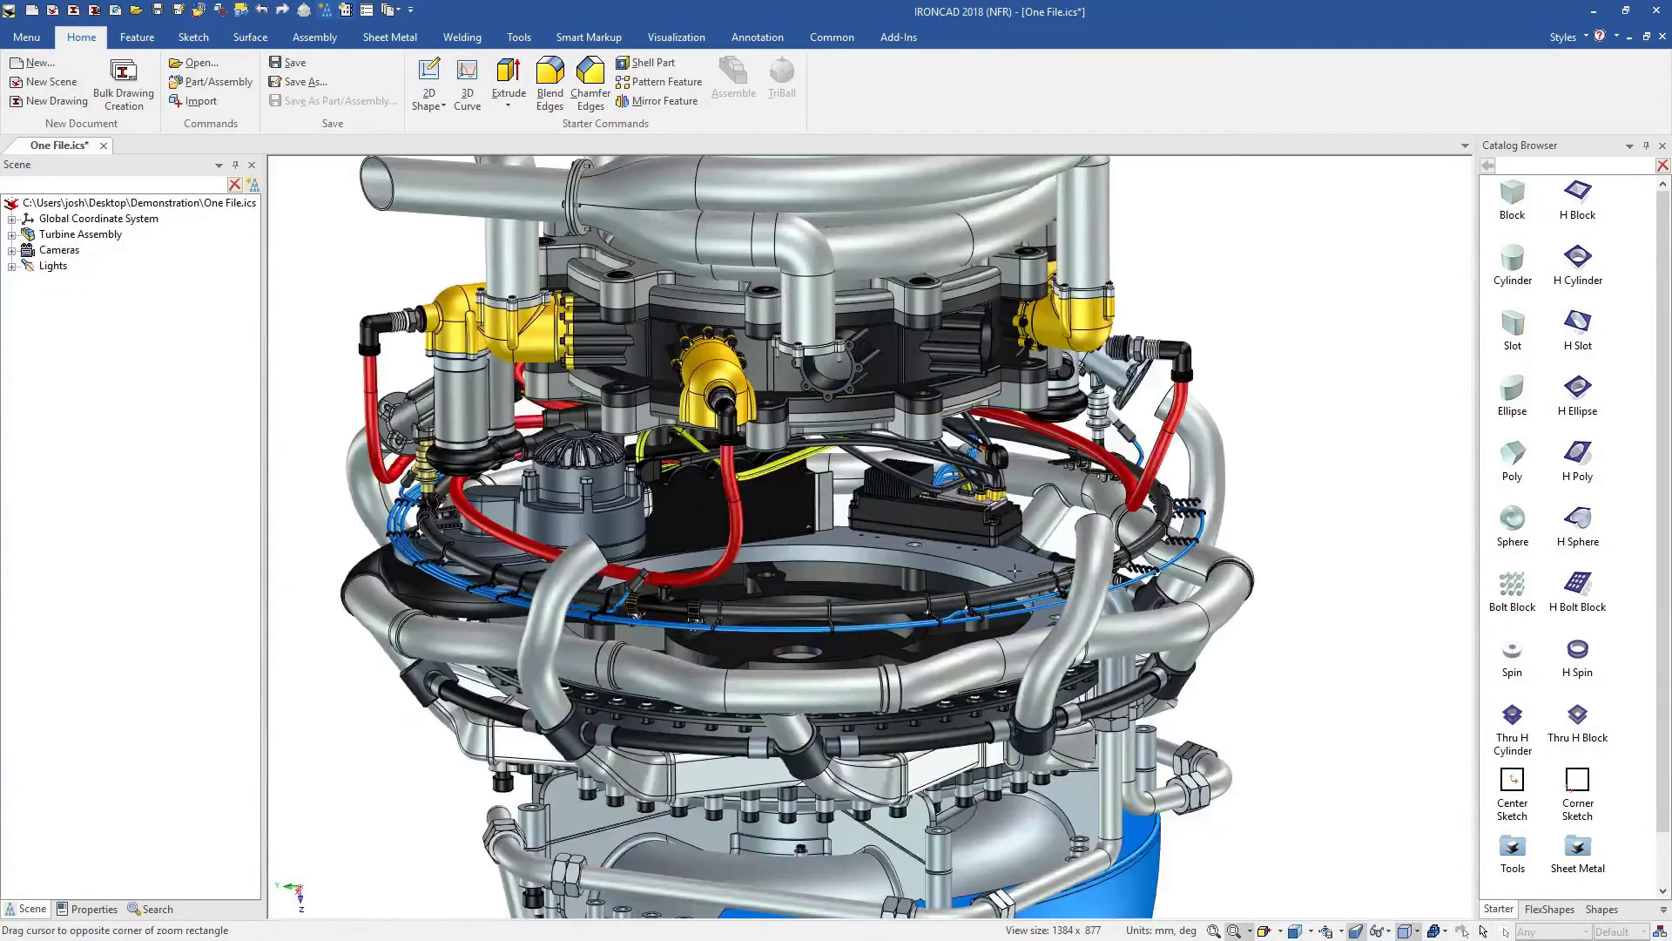
right_click(945, 589)
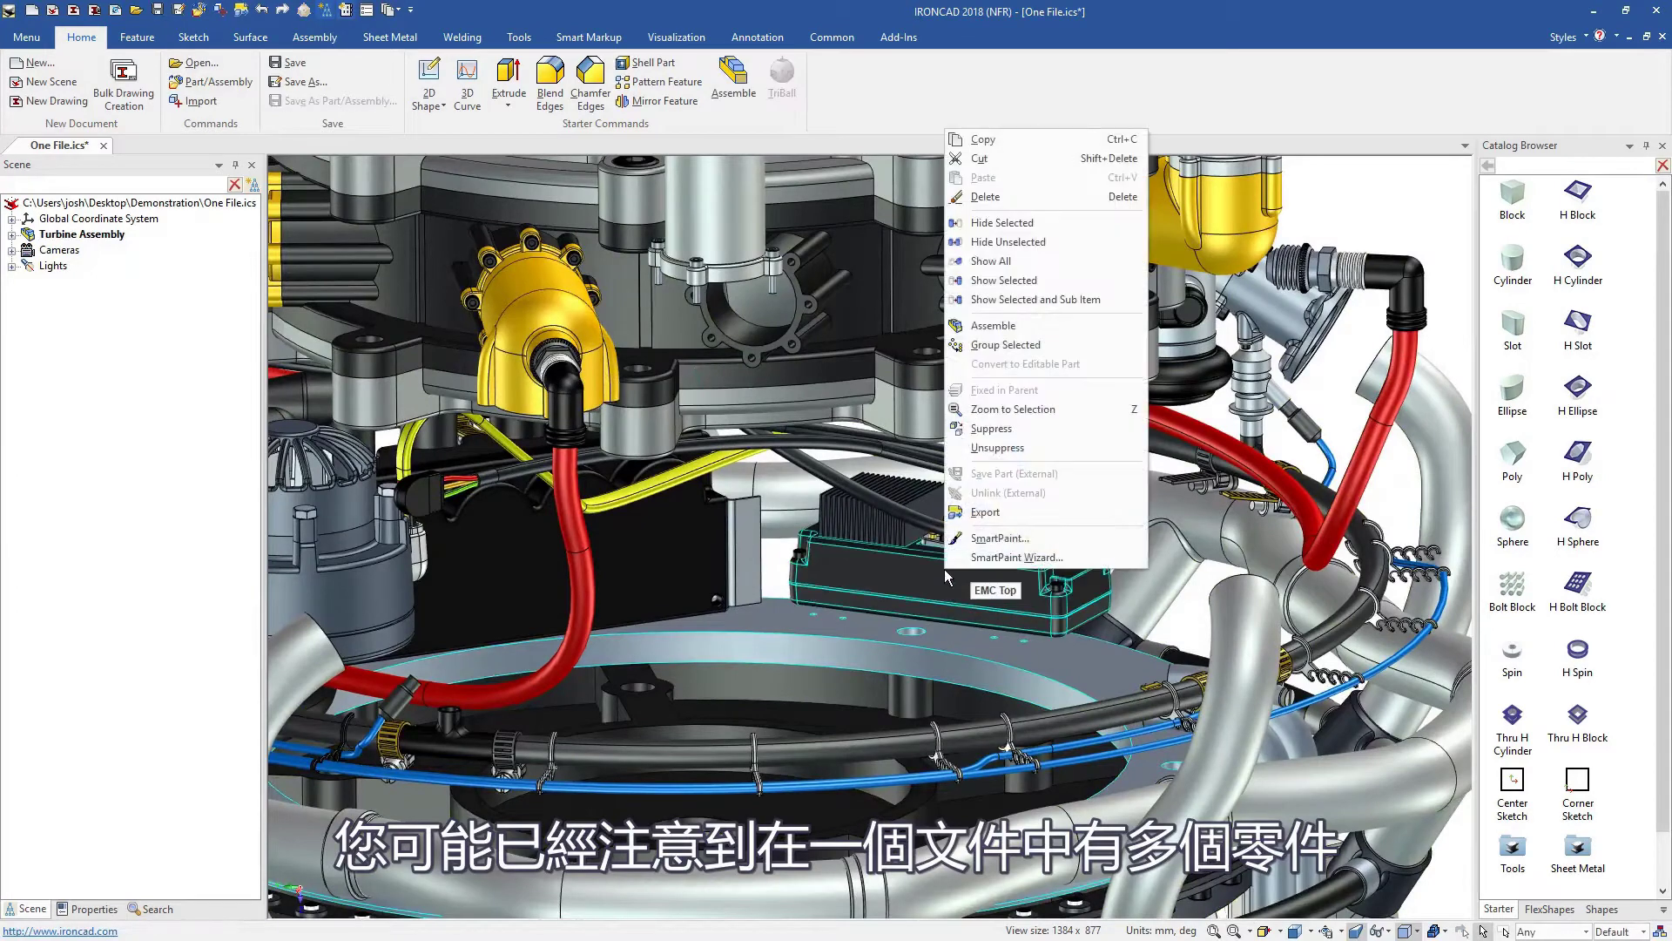
left_click(1019, 244)
scroll(898, 600, "up", 5)
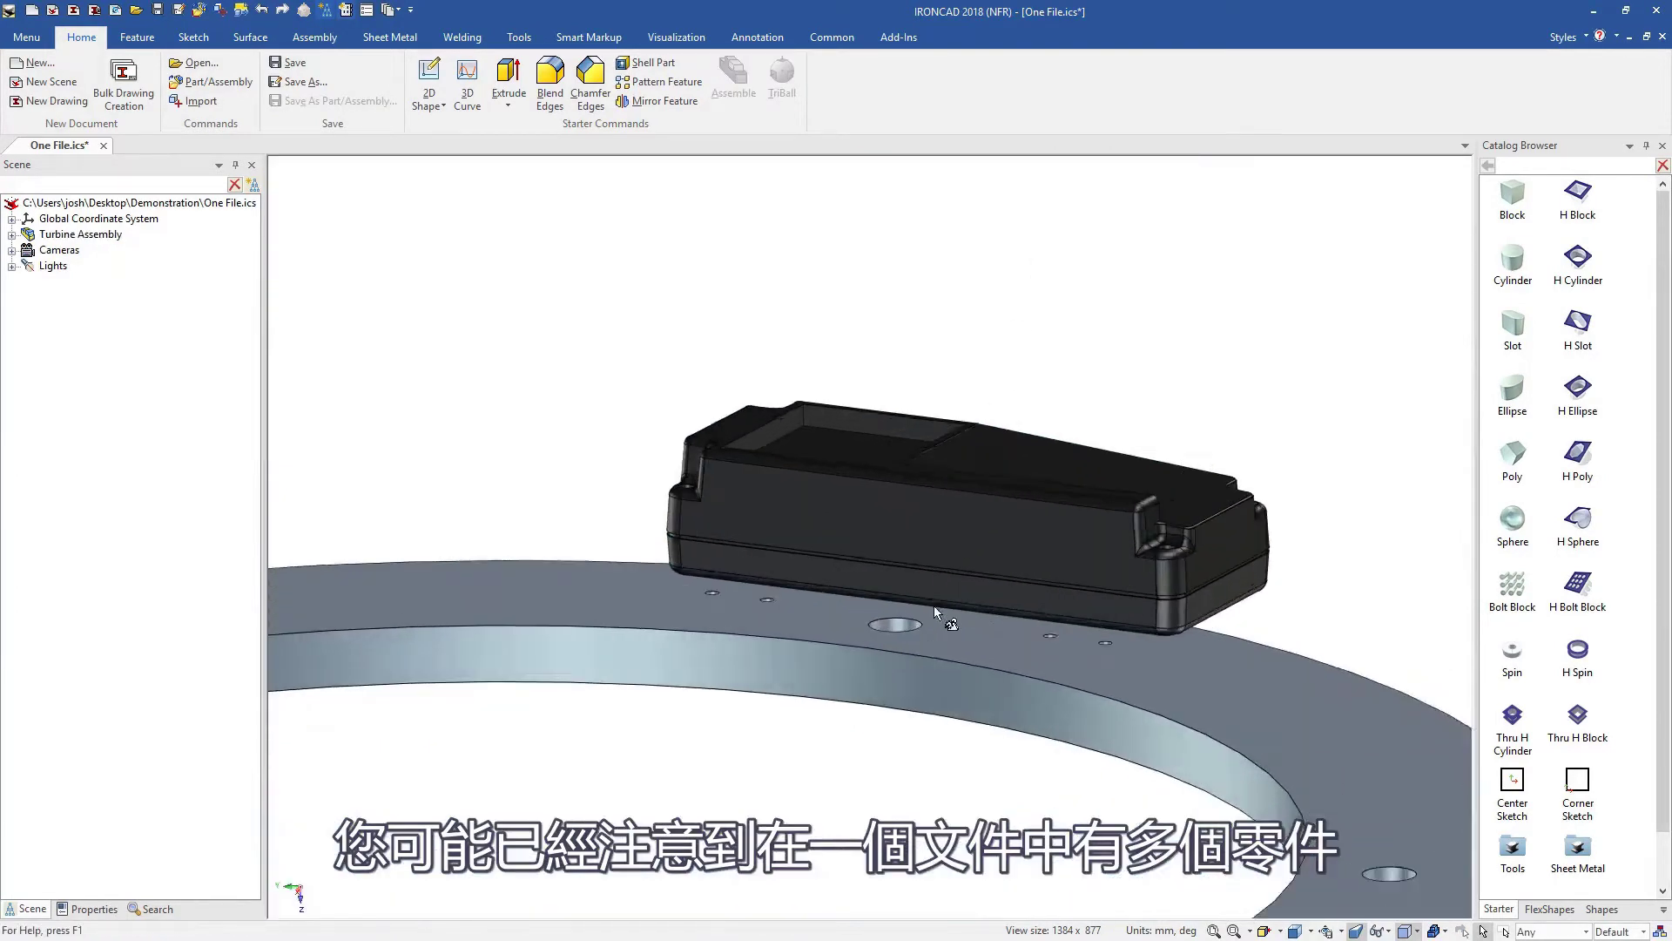
scroll(934, 605, "up", 4)
Step: Place a sheet metal stock plate on the ring and stretch it under the EMC Top box
double_click(1577, 856)
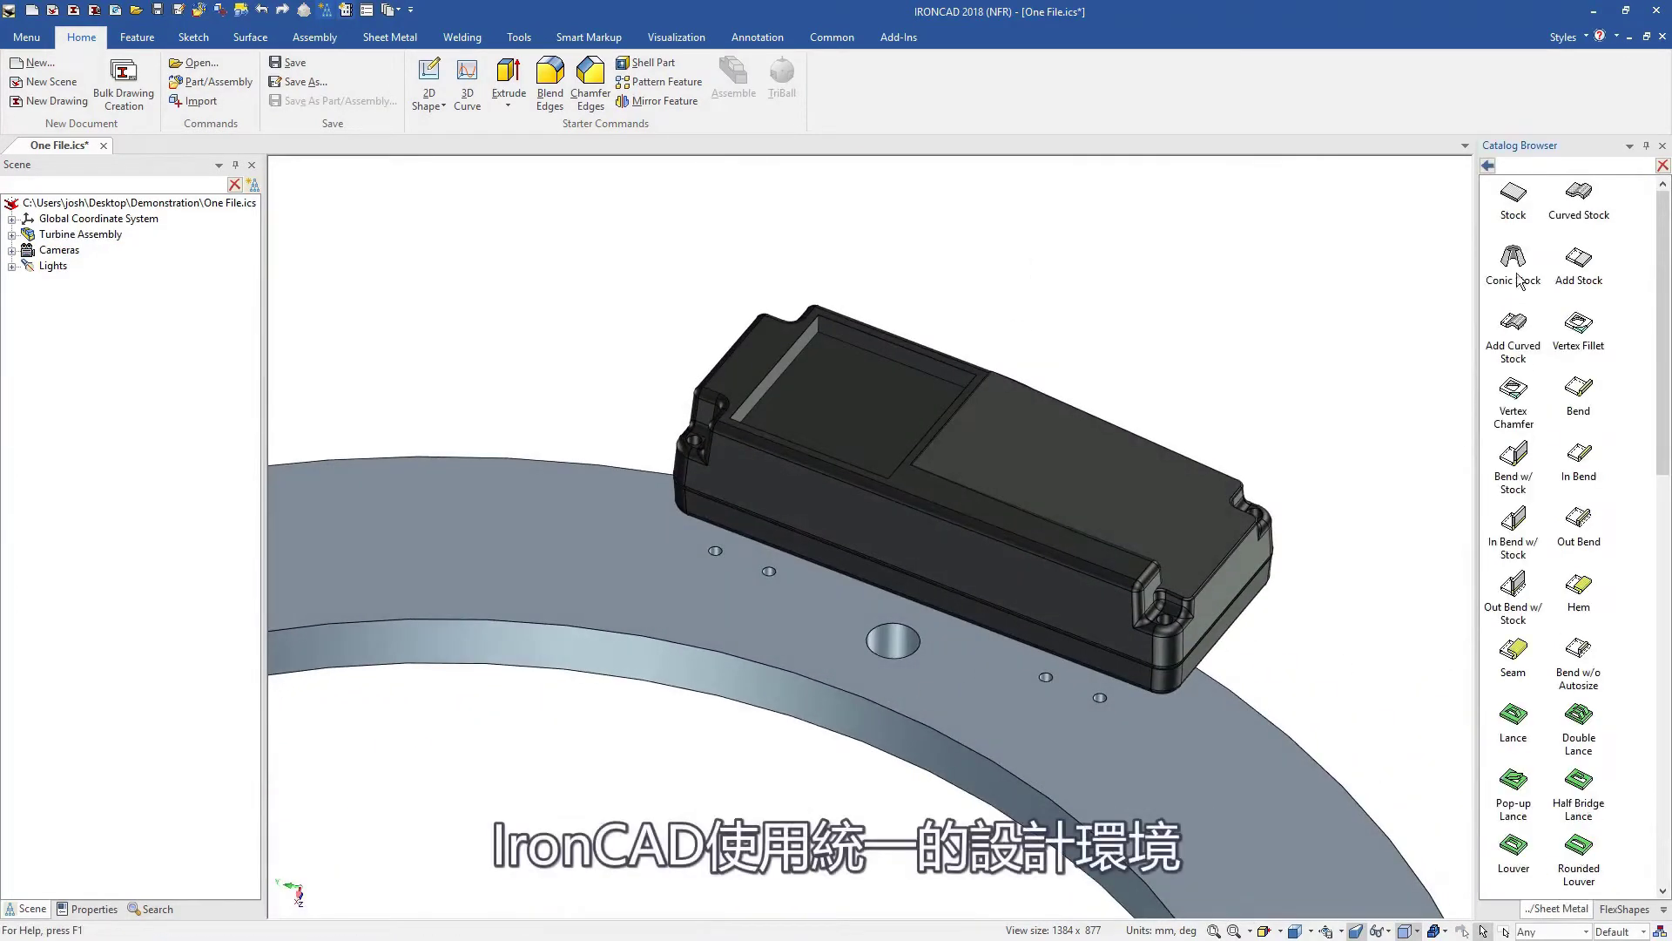
left_click_drag(1511, 200, 823, 575)
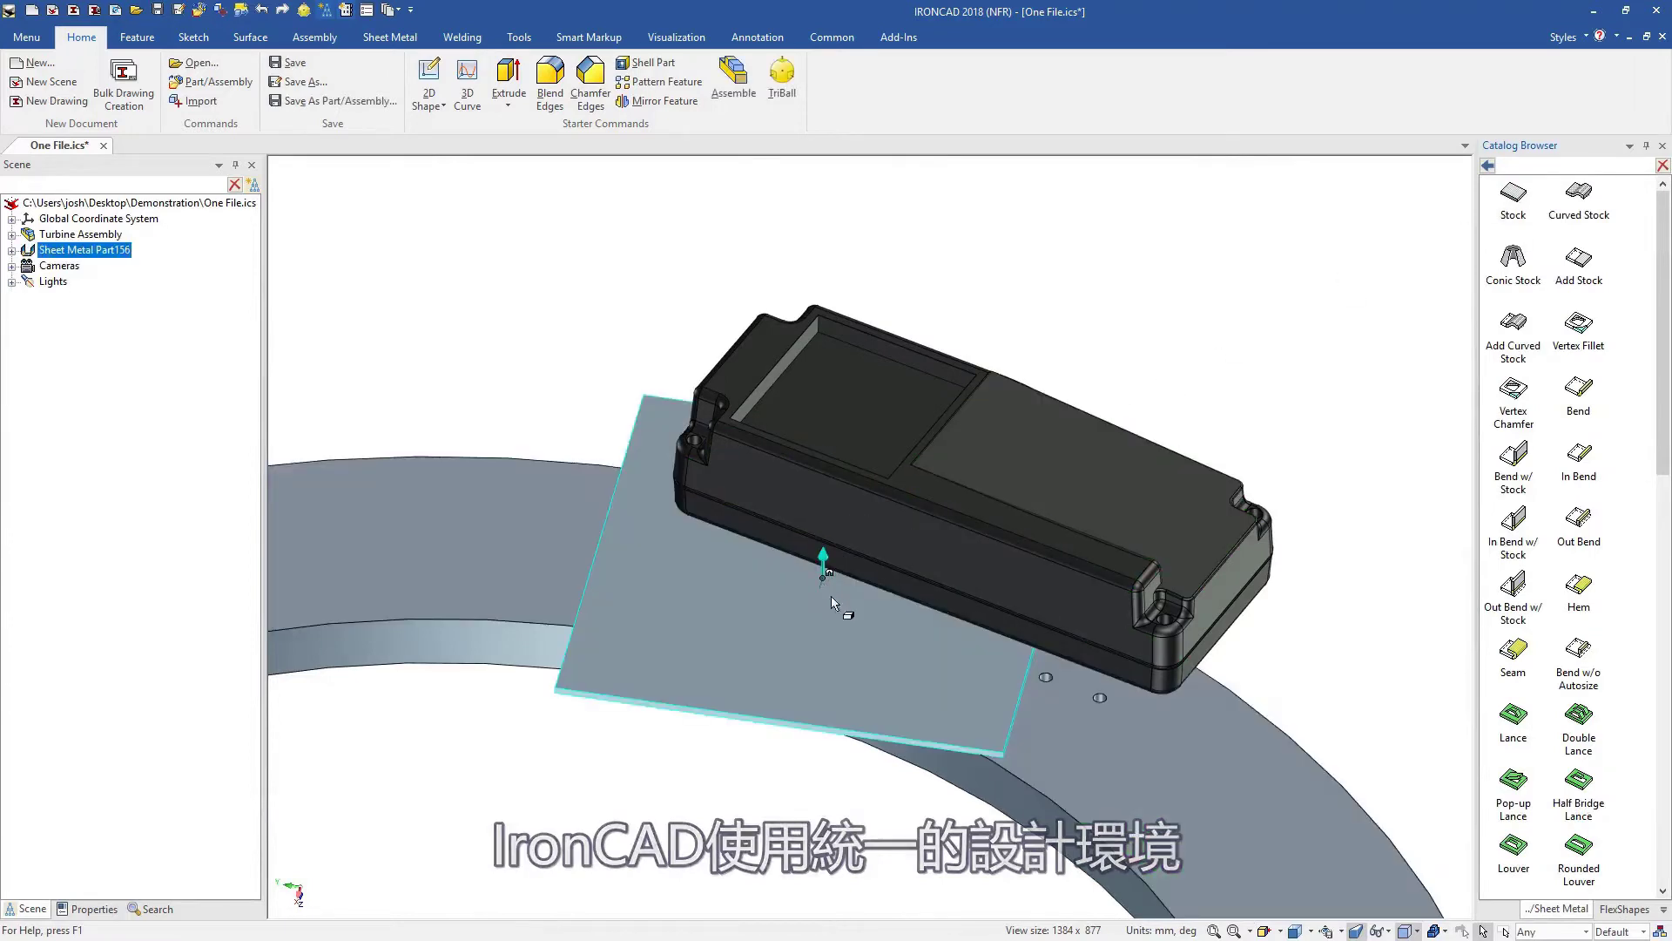
key("F10")
left_click_drag(875, 584, 869, 589)
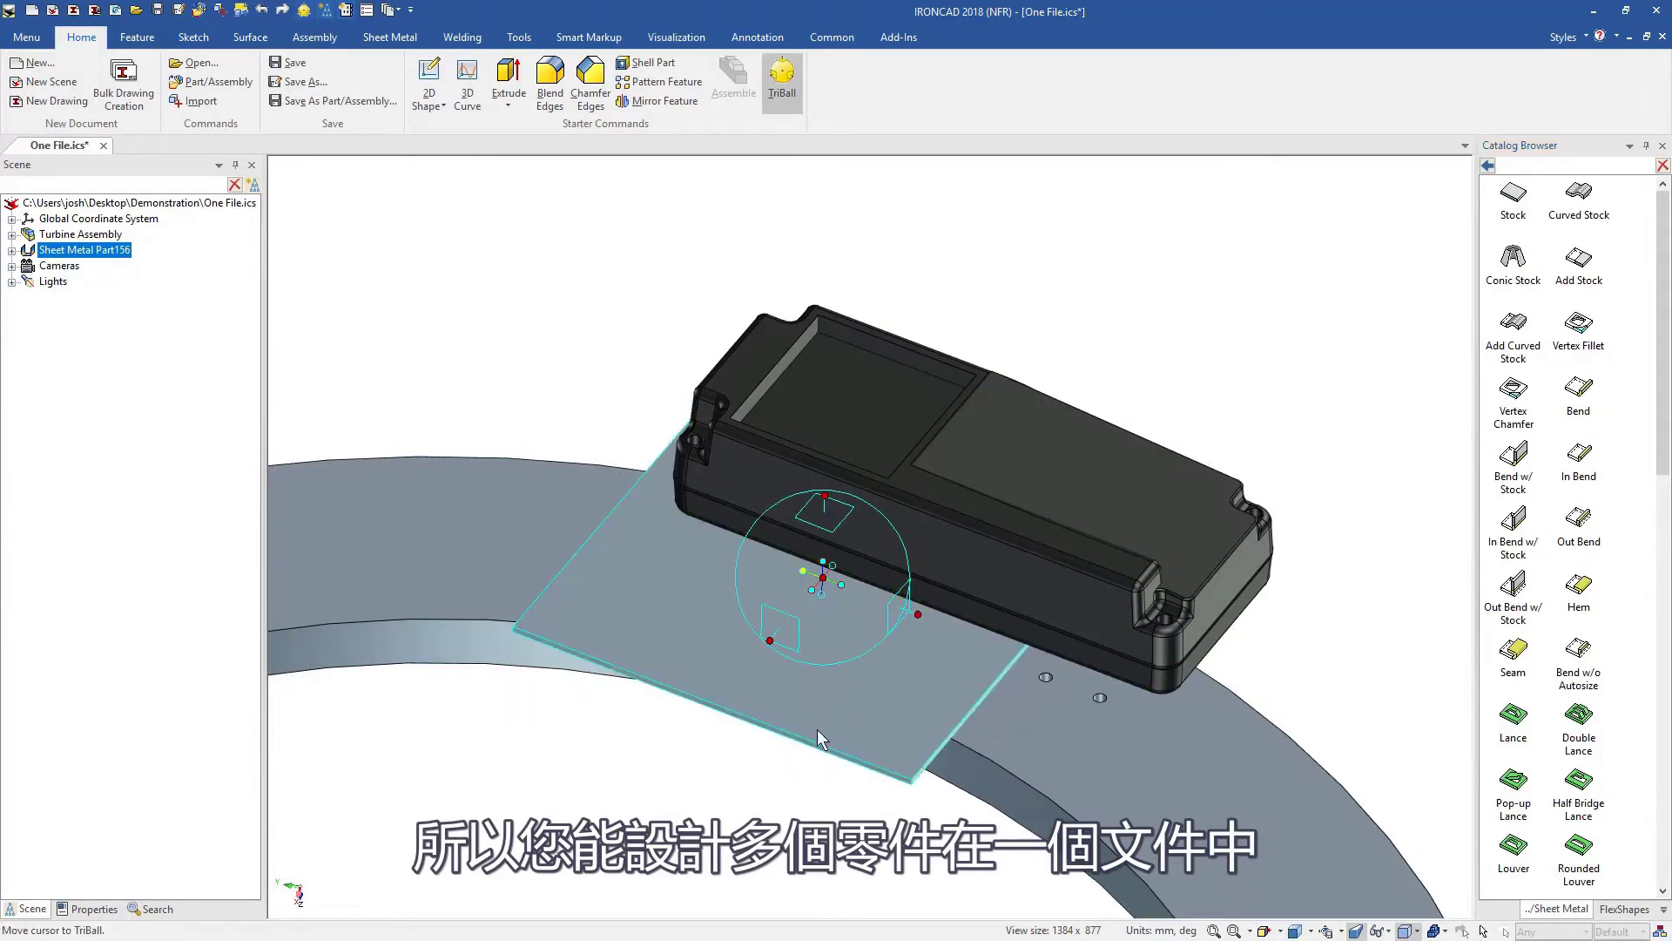
key("F10")
left_click_drag(721, 714, 923, 649)
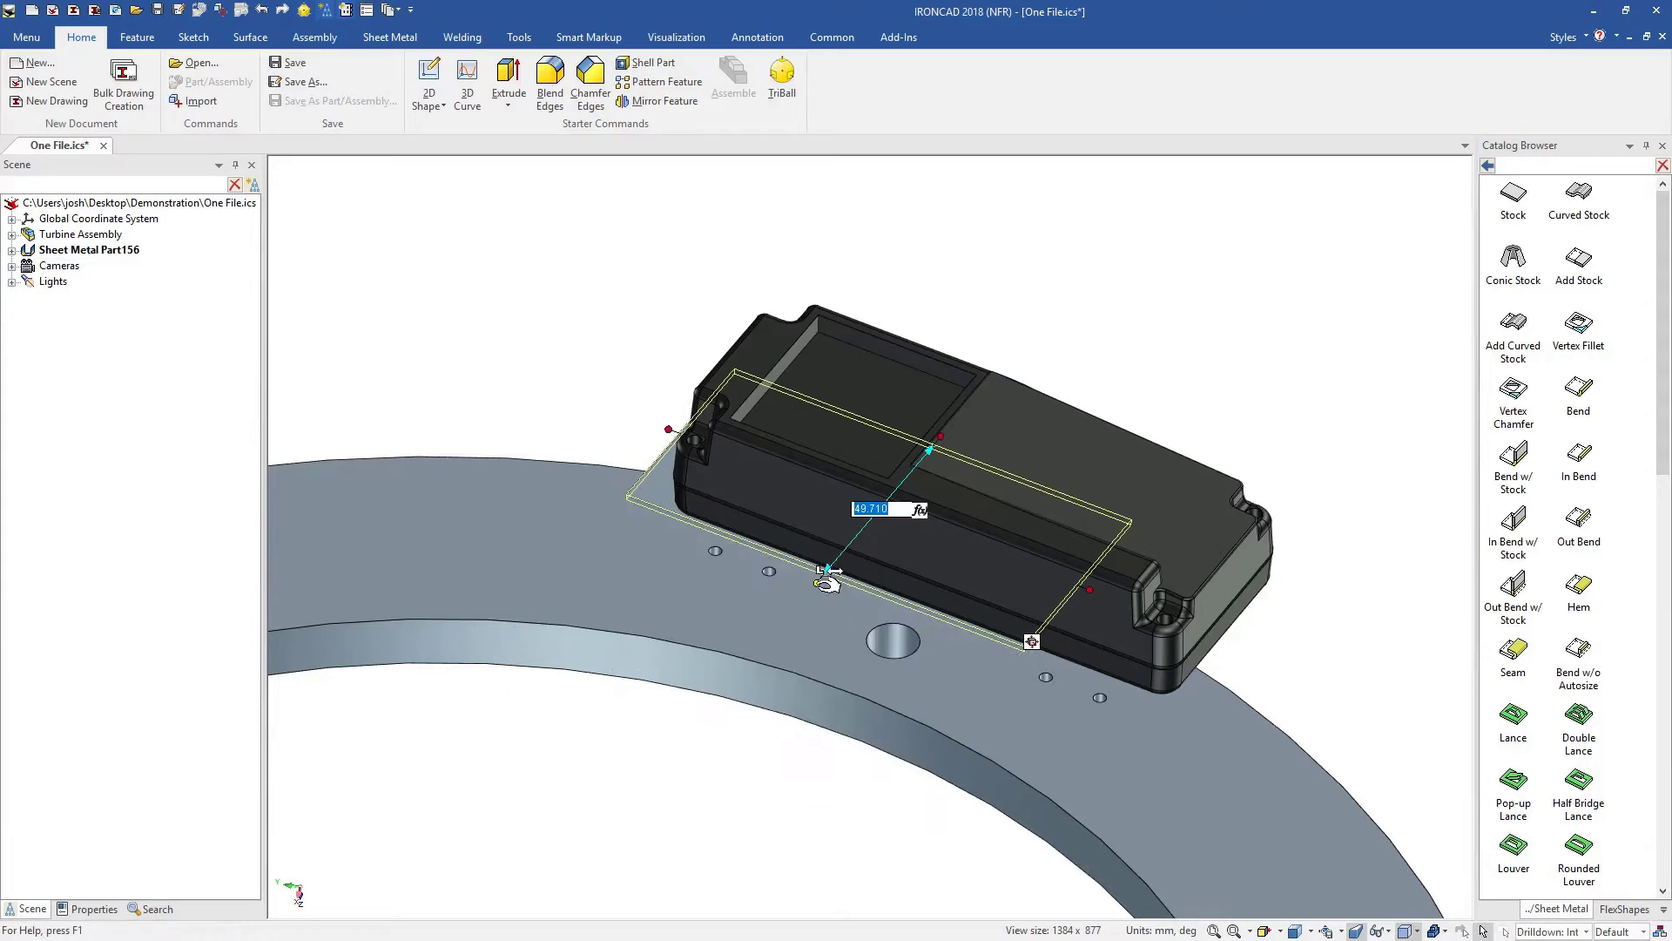
mouse_move(1088, 599)
left_mouse_down()
mouse_move(1248, 607)
mouse_move(1232, 605)
left_mouse_up()
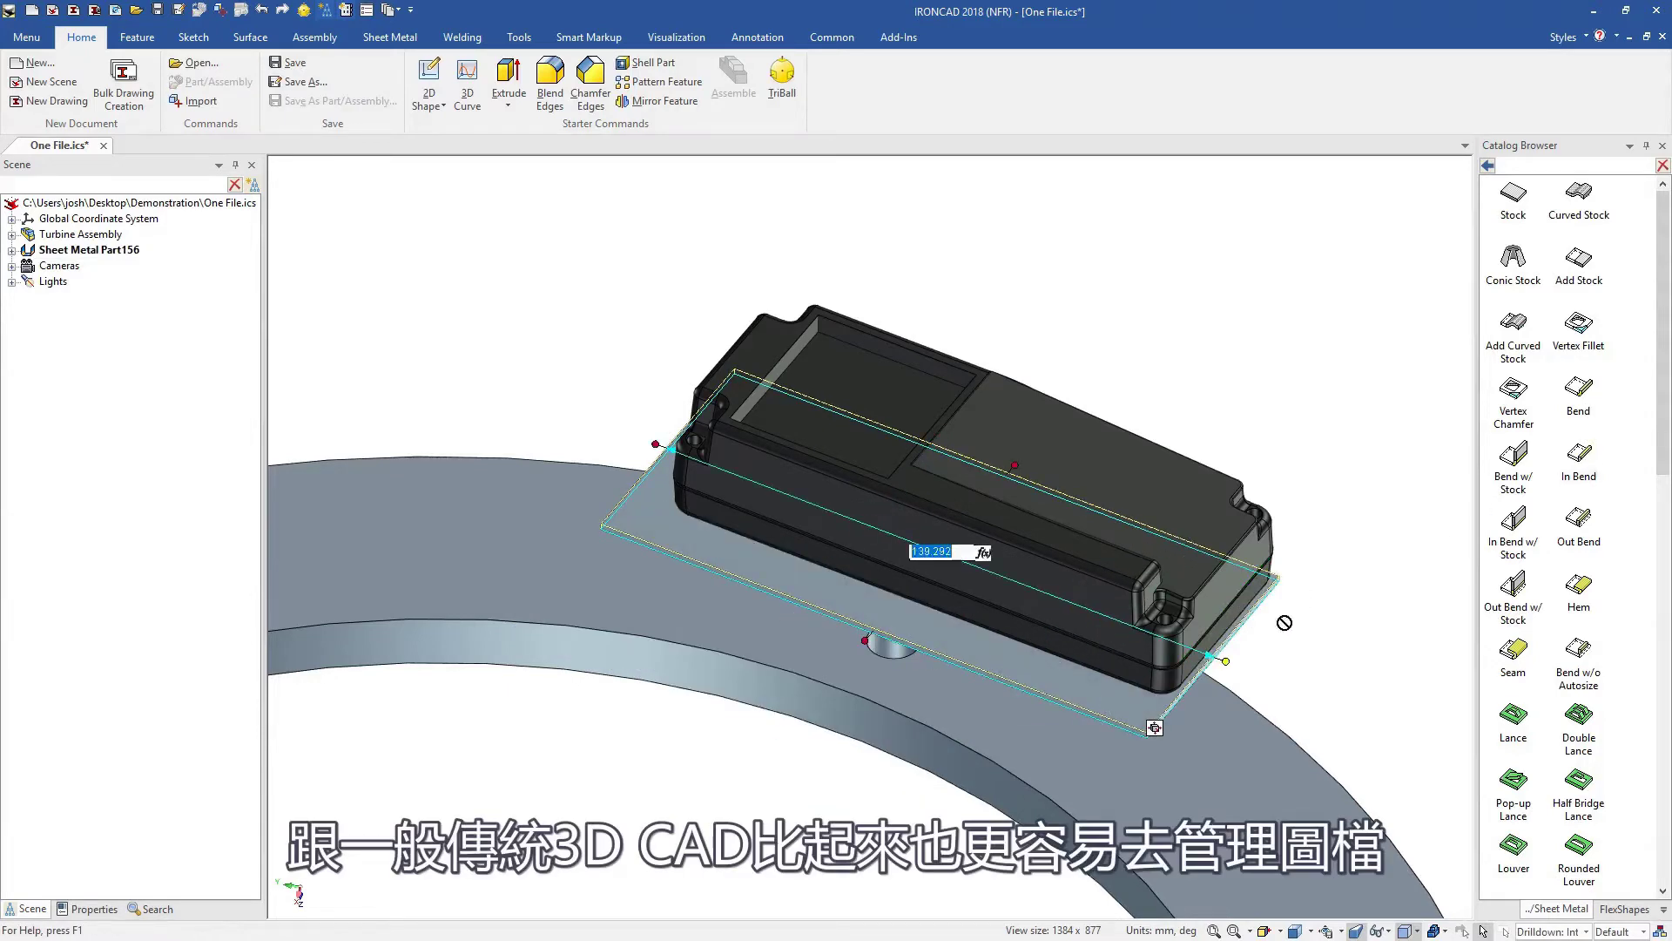
Step: Add a bent flange on the stock's right edge and set the stock width to 40
left_click(1177, 697)
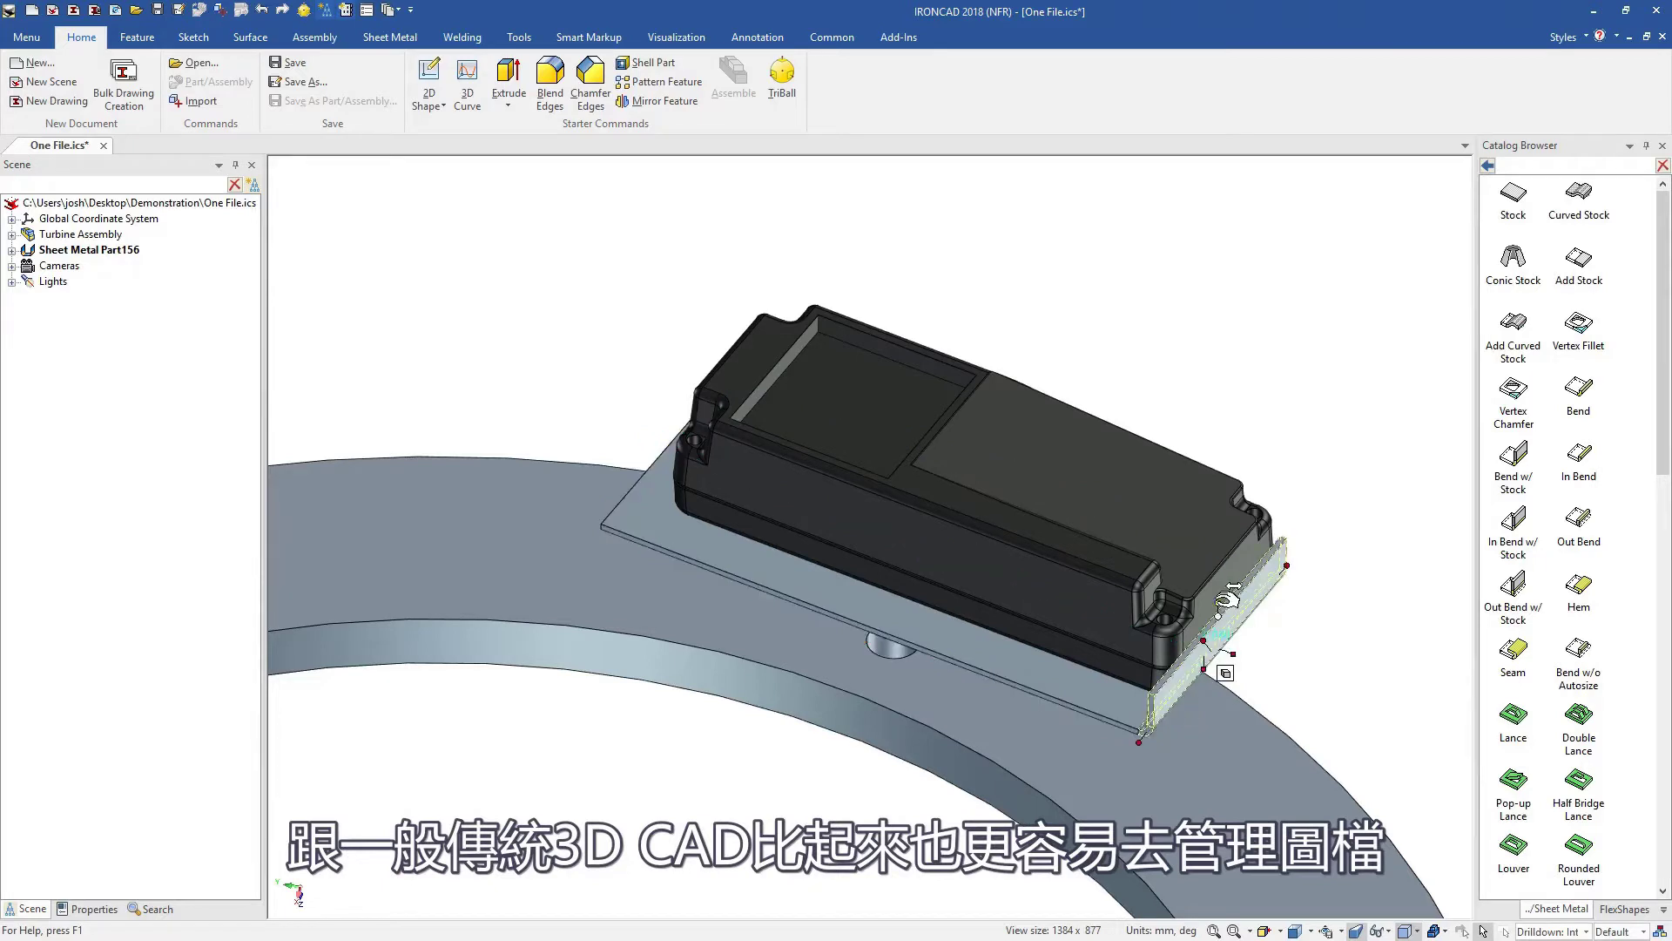
left_click(1076, 669)
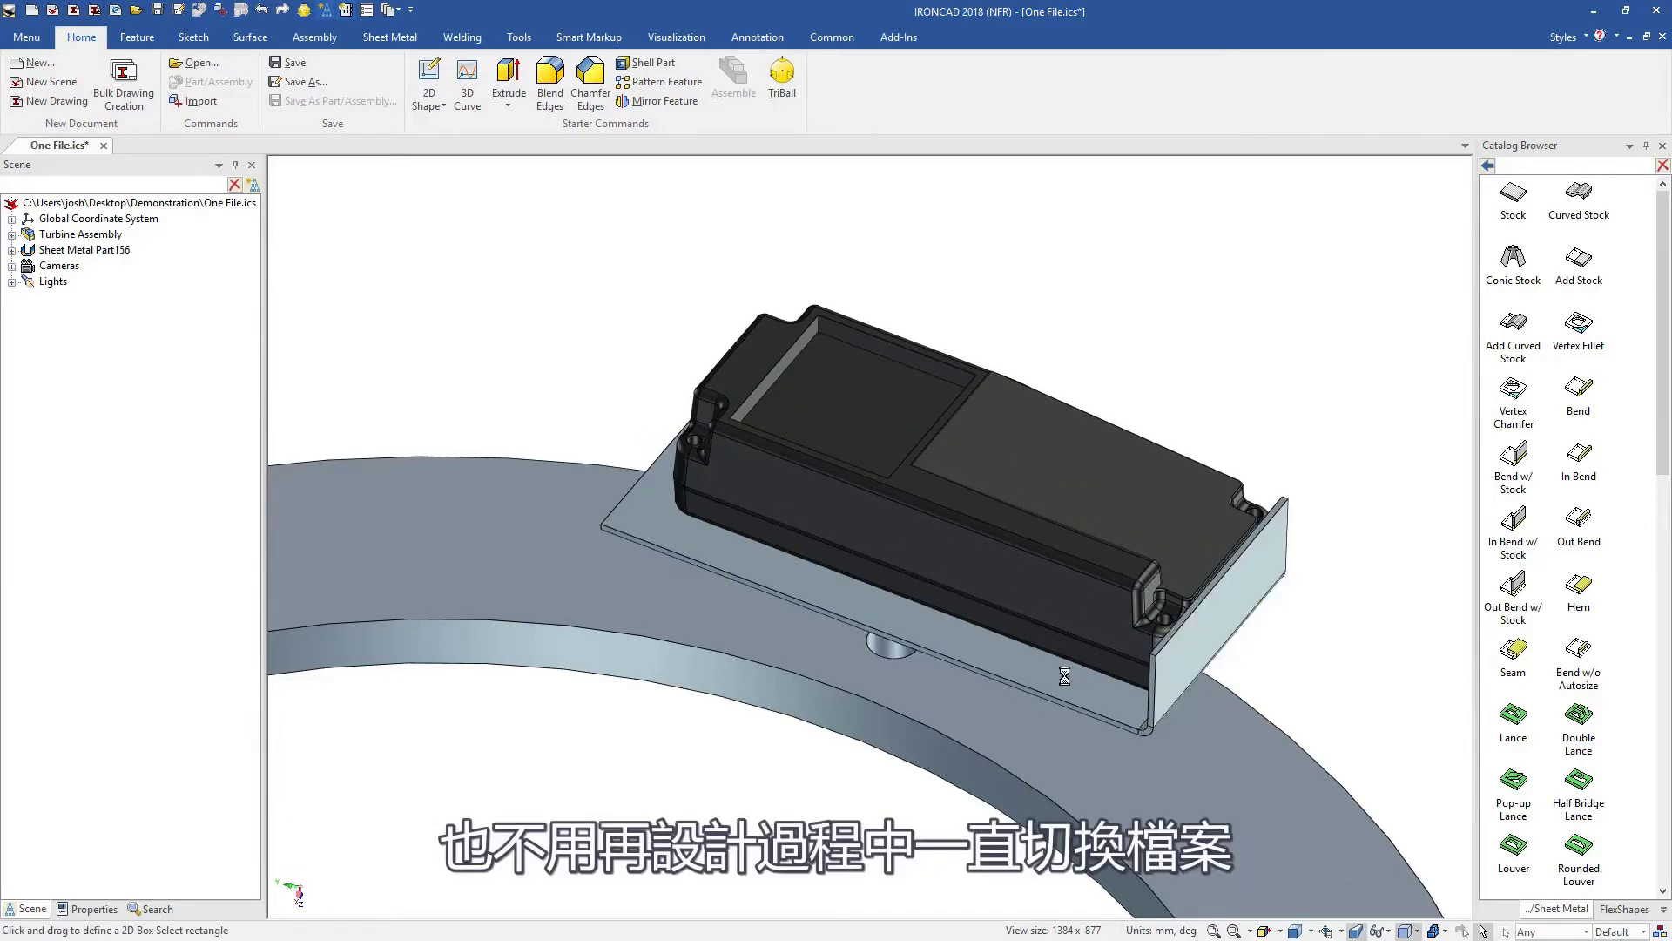
left_click(1064, 676)
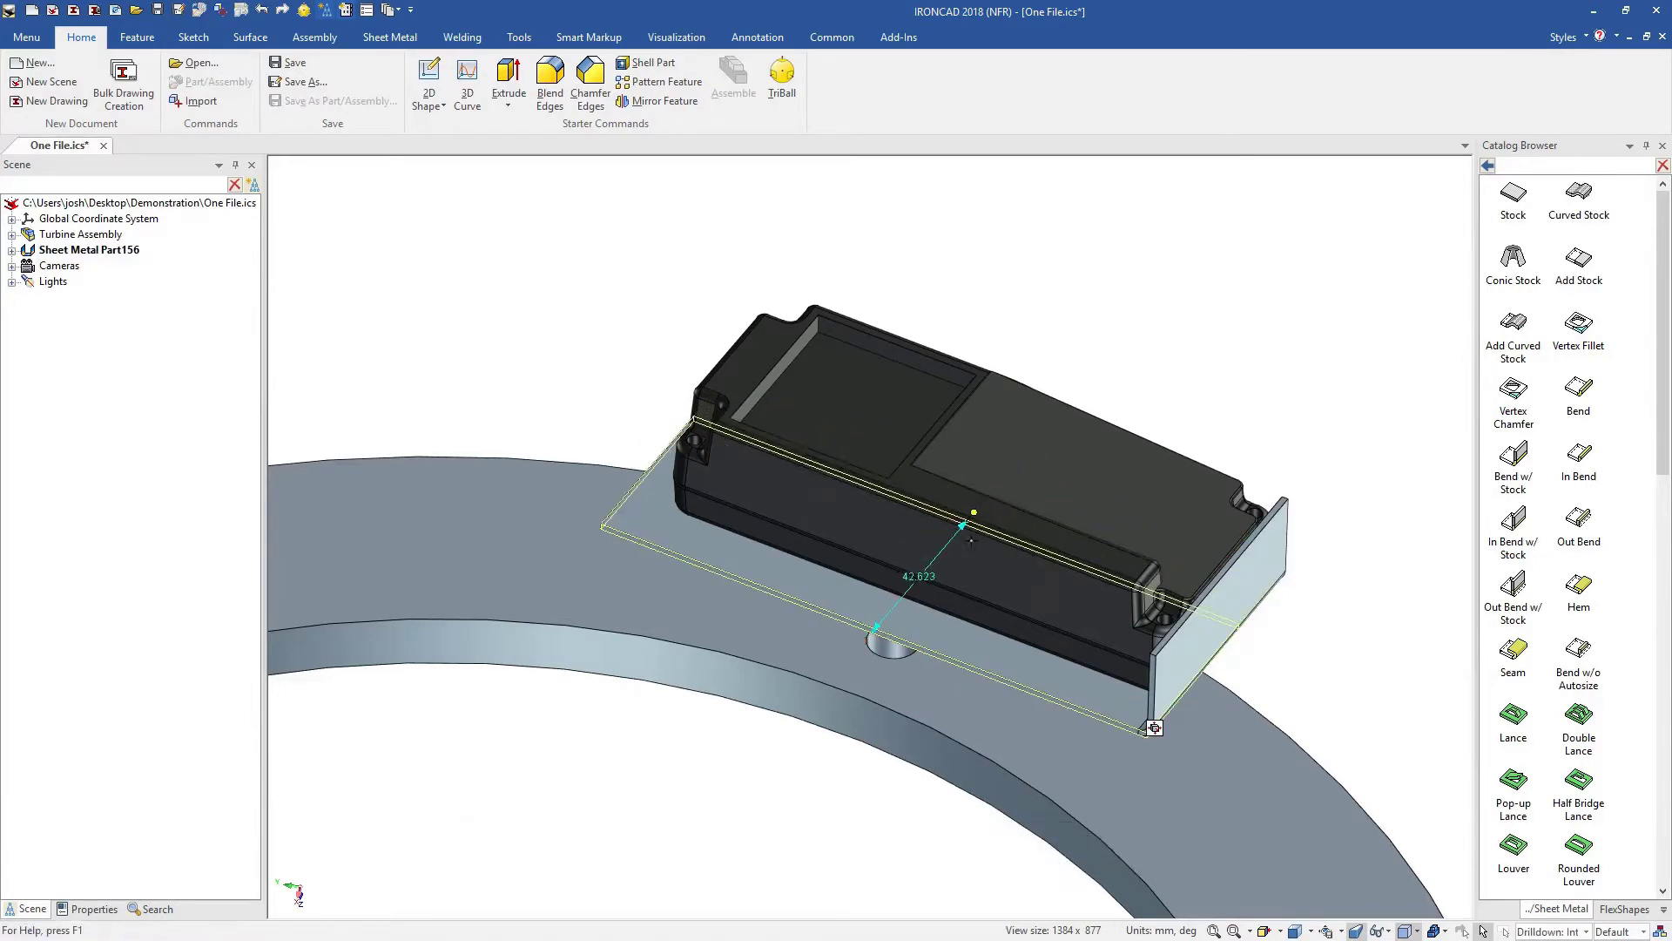
double_click(918, 575)
type("40")
key("Return")
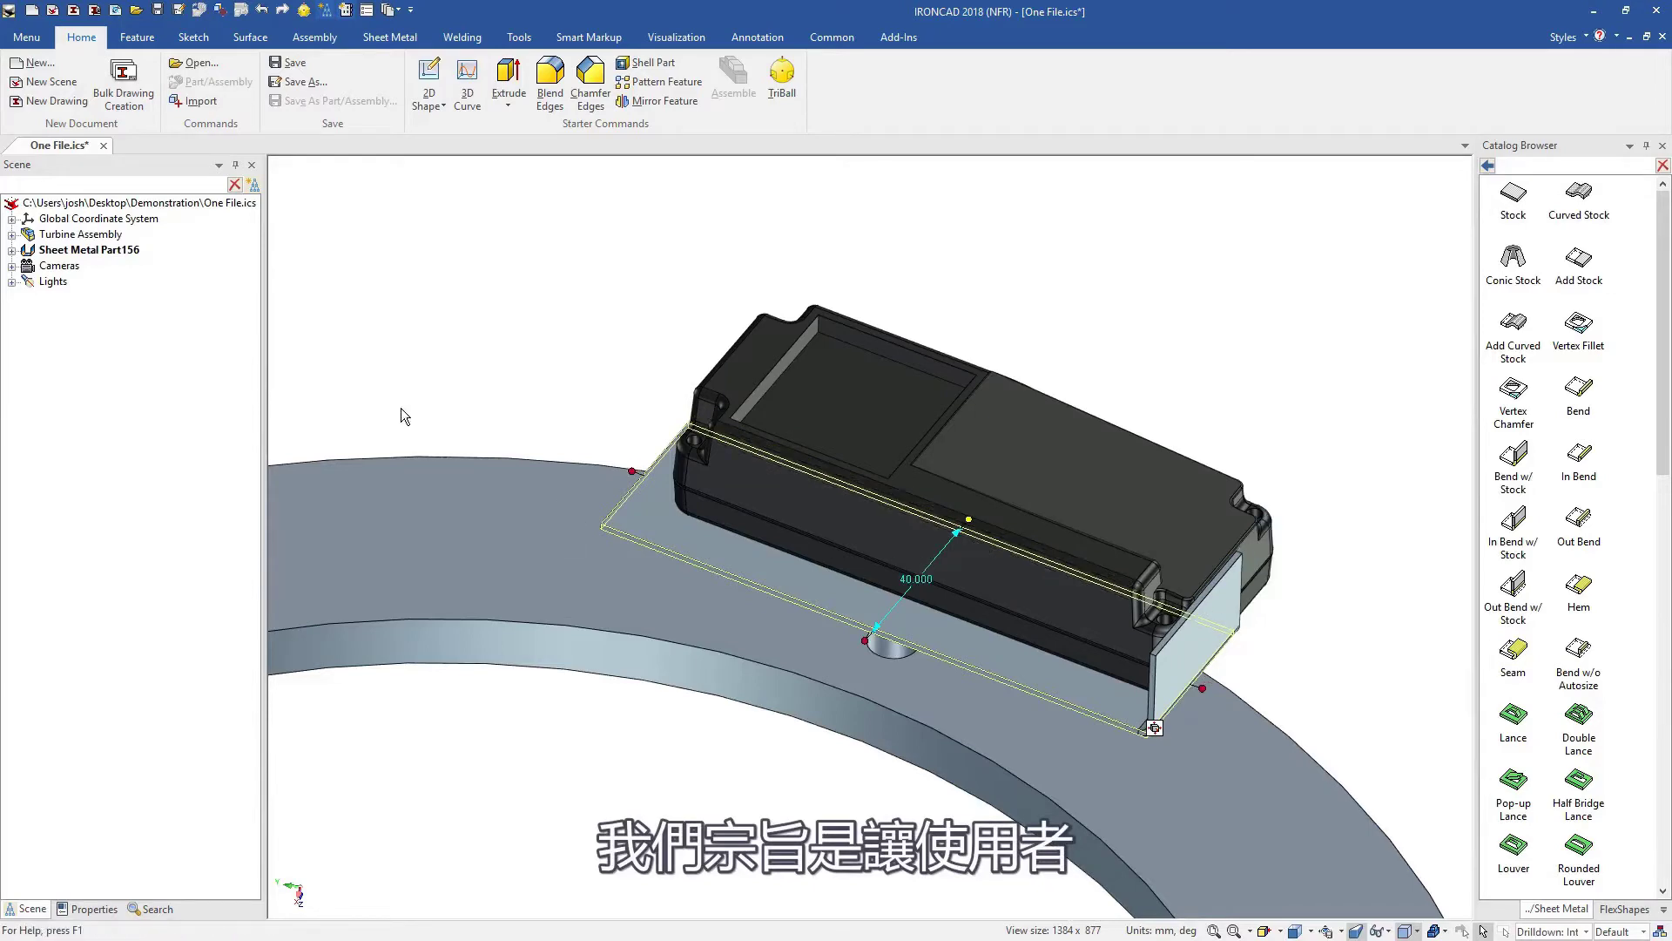
scroll(921, 582, "up", 3)
middle_click_drag(921, 582, 1163, 601)
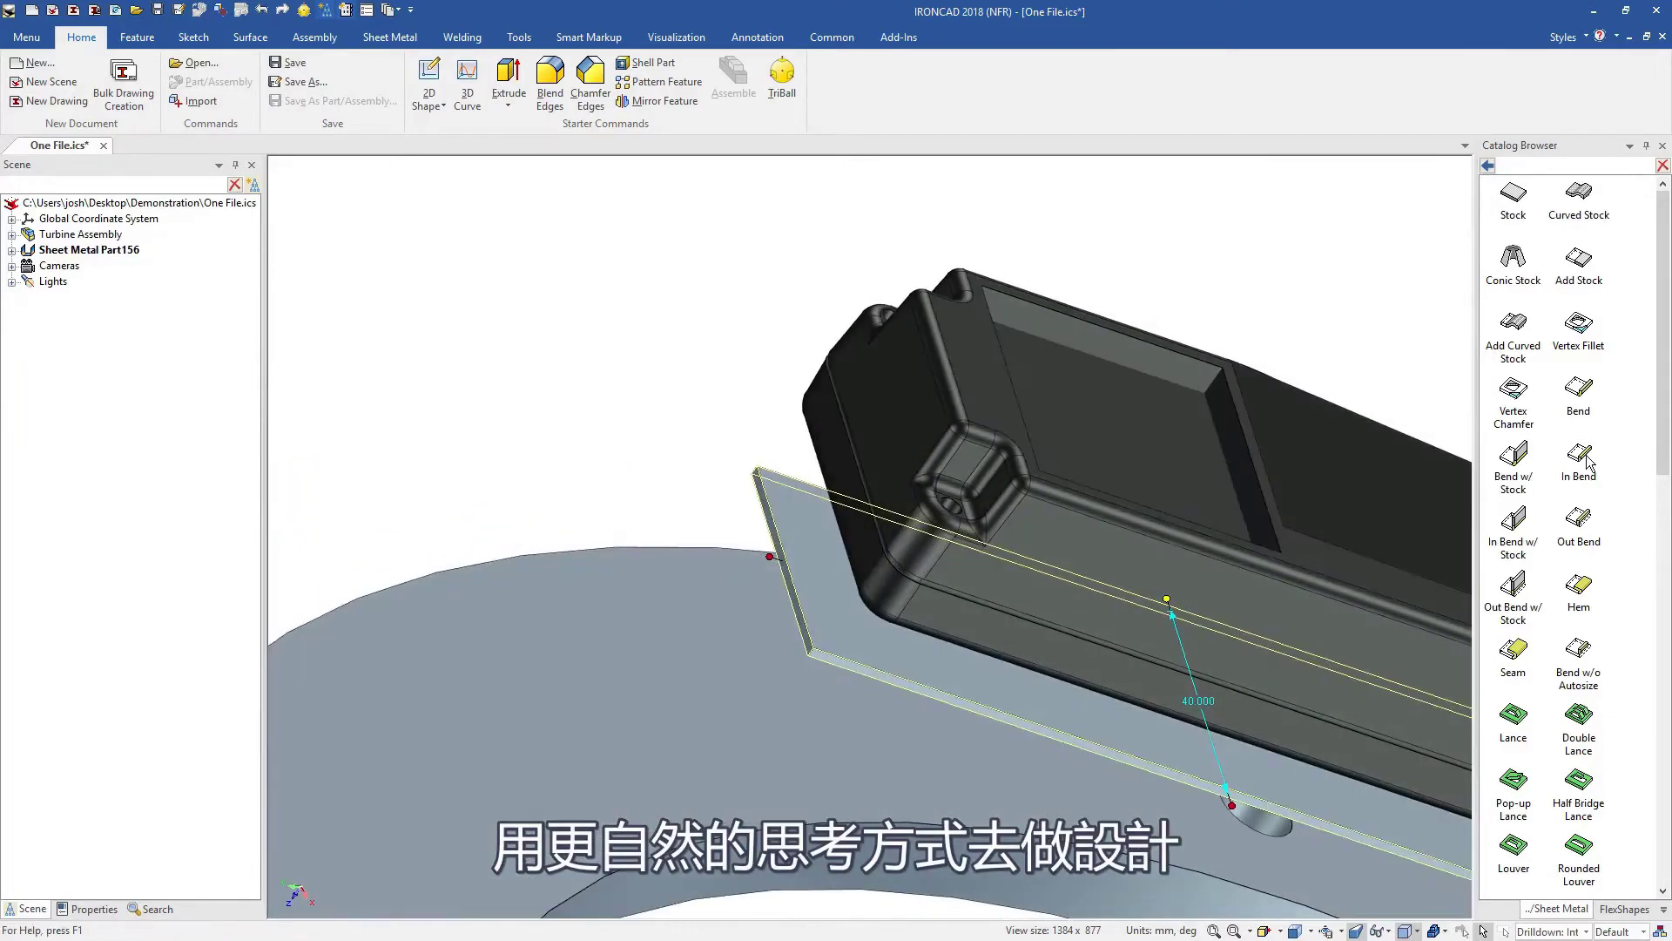
Step: Add a Bend flange along the plate edge and adjust its angle
mouse_move(1588, 460)
left_mouse_down()
mouse_move(784, 517)
mouse_move(862, 432)
left_mouse_up()
middle_click_drag(993, 524, 869, 514)
left_click(888, 565)
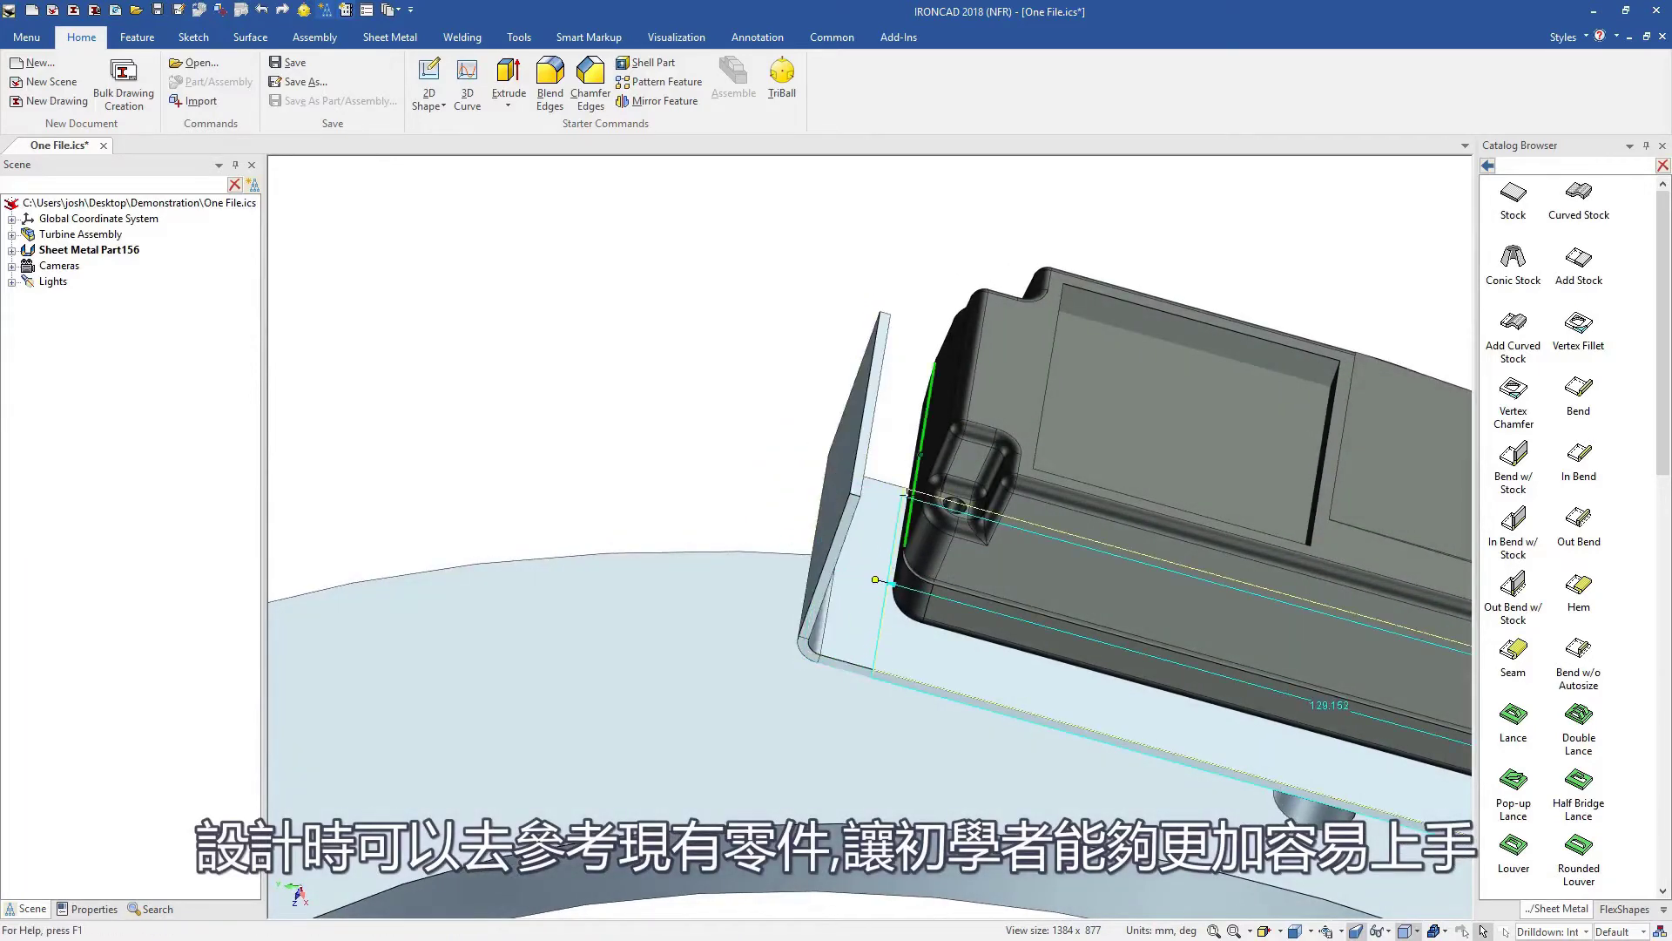
left_click(731, 392)
middle_click_drag(1013, 490, 1186, 683)
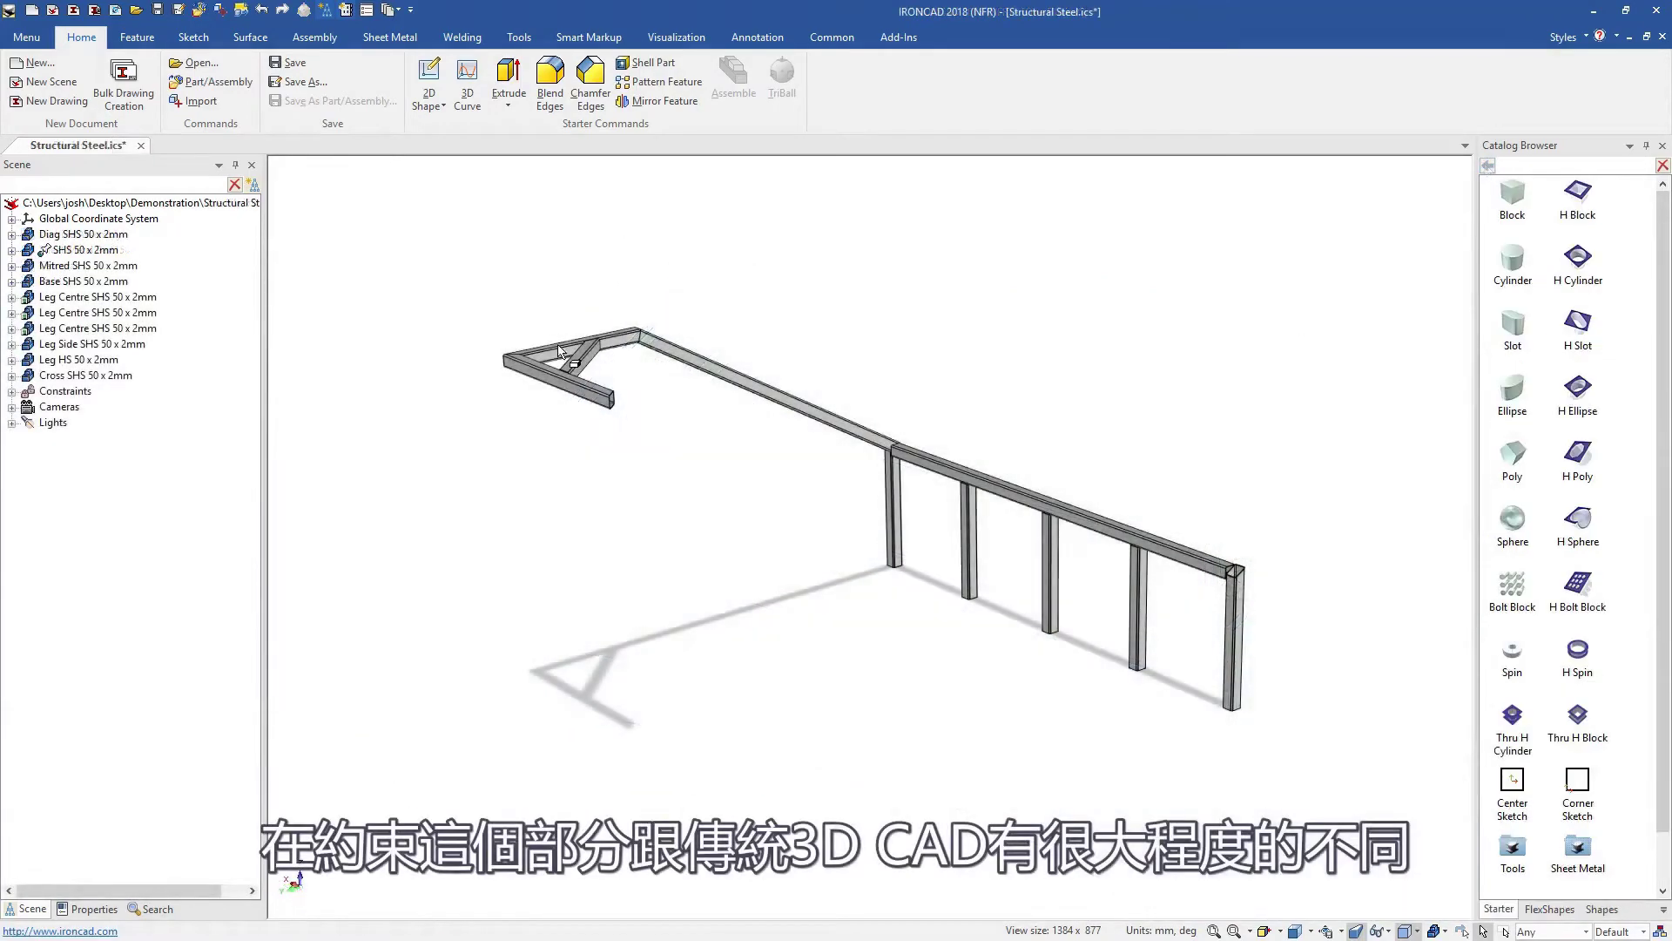
Step: Extend the mitred side member to a length of 2050
left_click(559, 352)
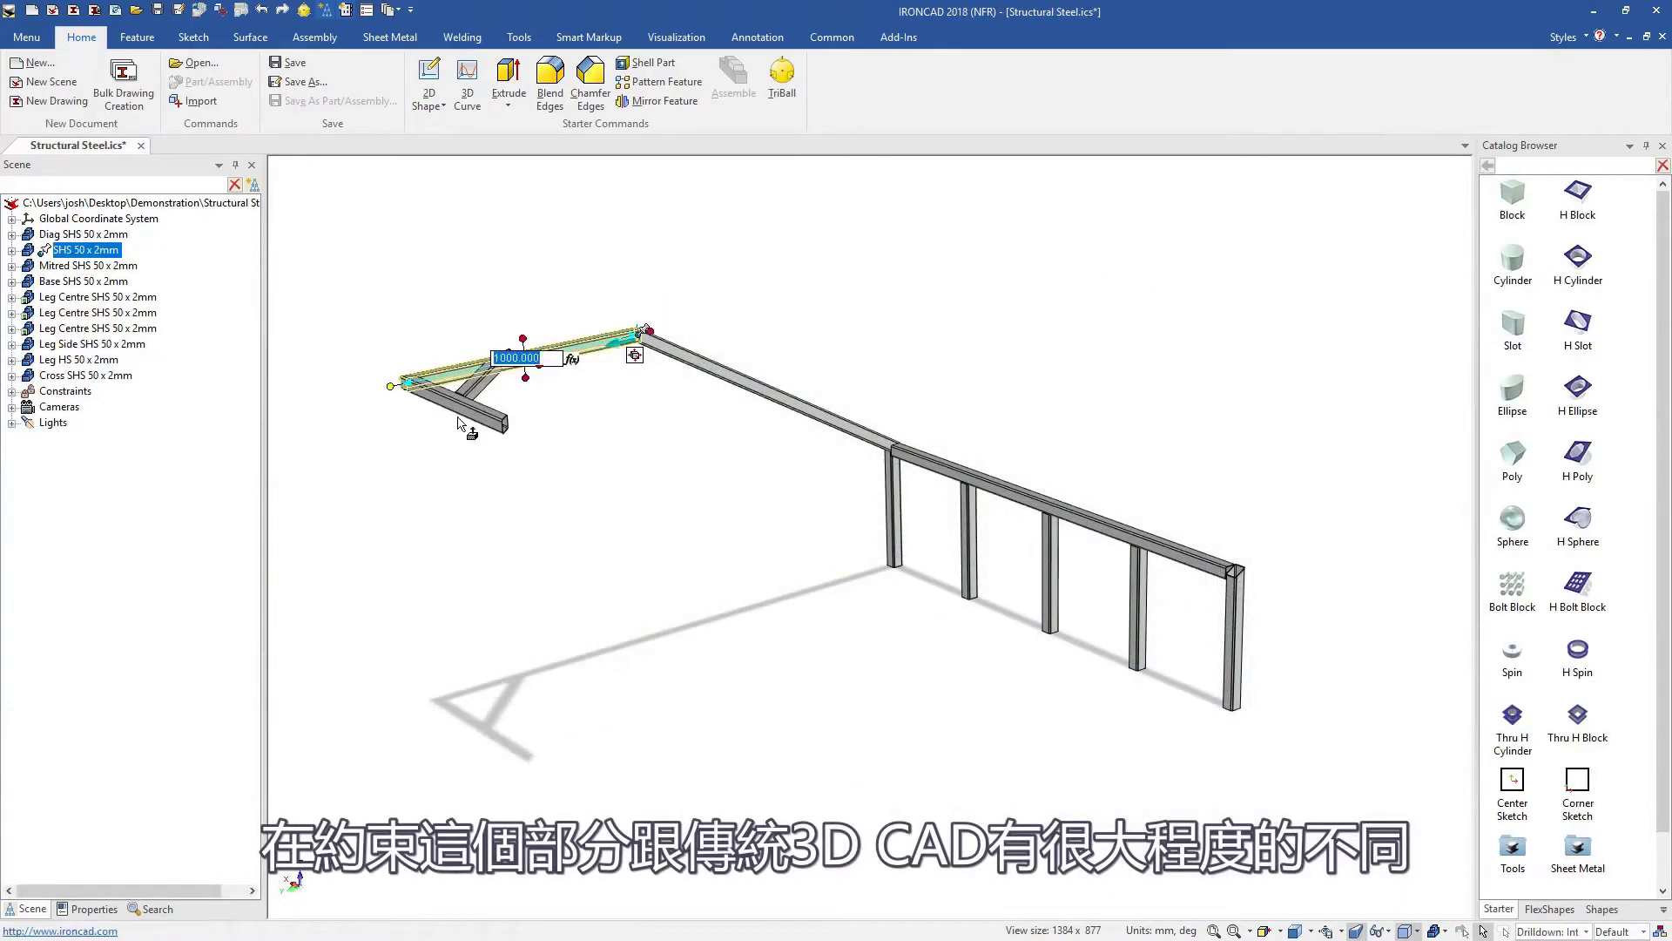
left_click(490, 428)
left_click_drag(547, 439, 731, 521)
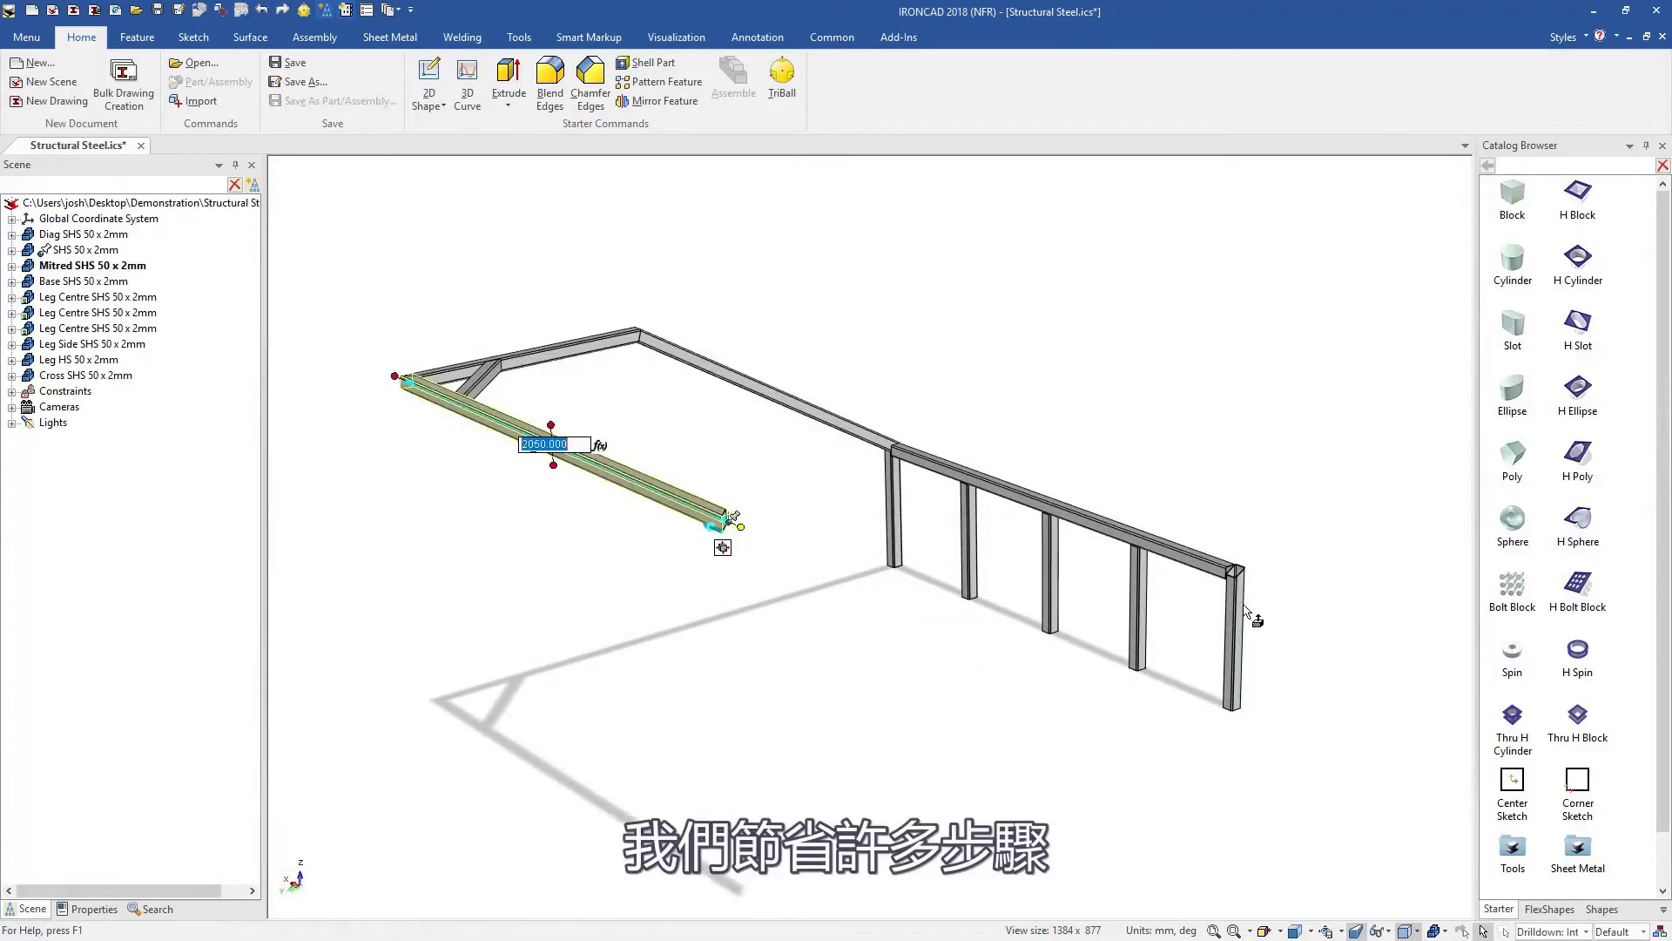
Step: Mirror-copy the end framing members to the other side of the frame
left_click(668, 352, "shift")
key("F10")
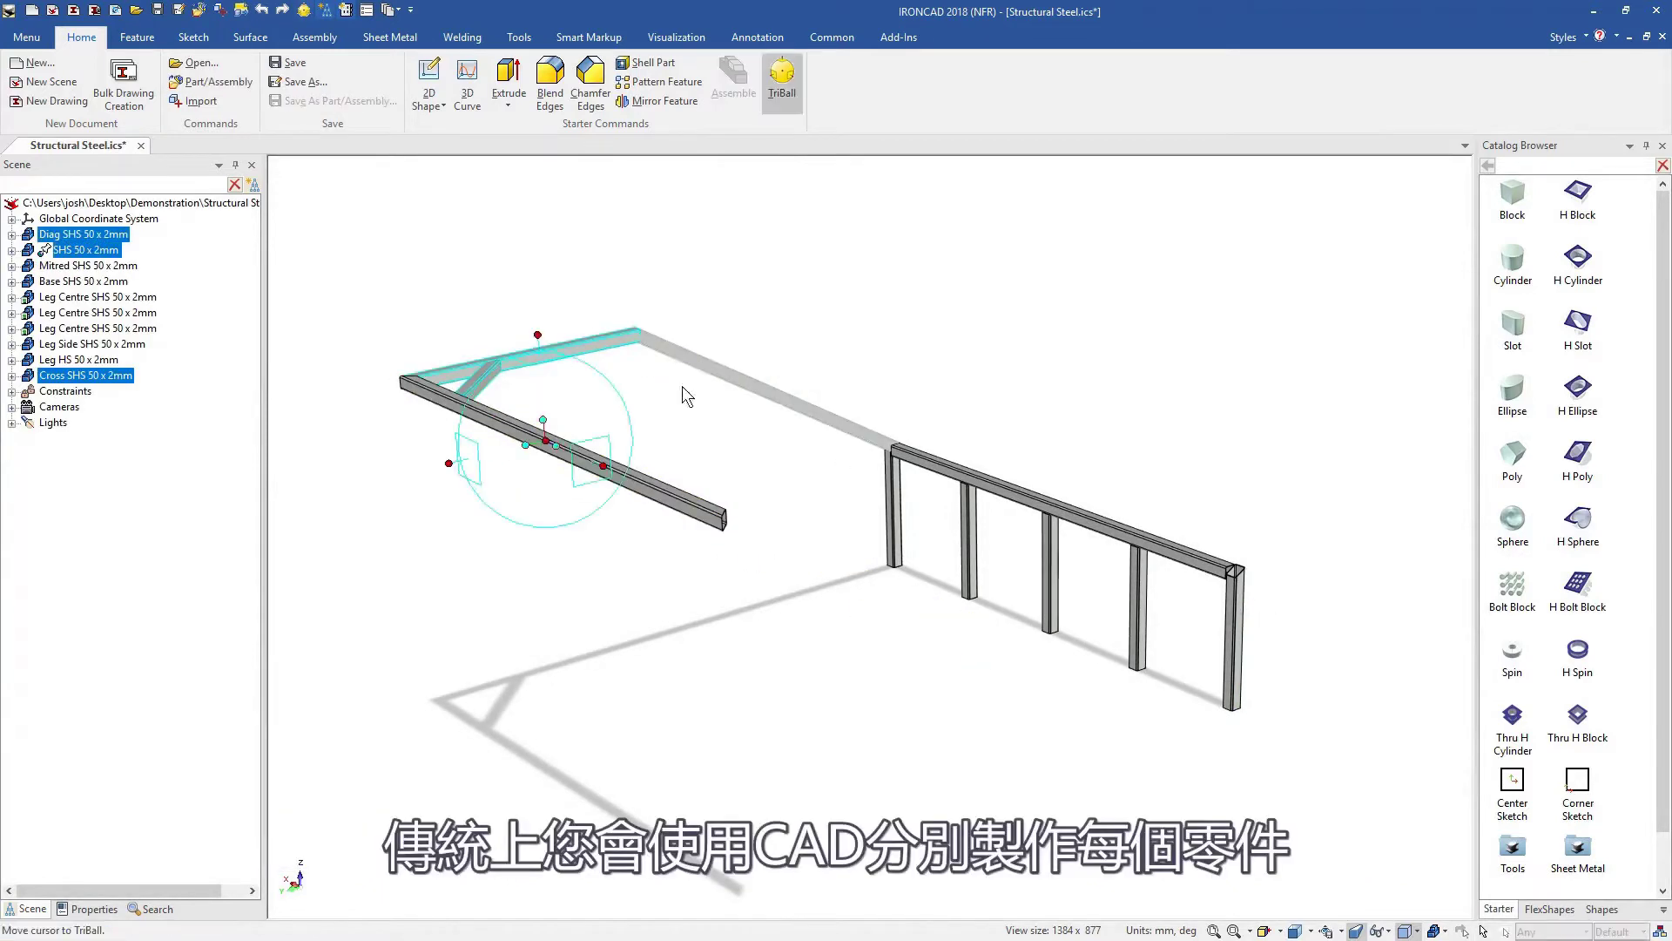
right_click(560, 452)
left_click(602, 693)
left_click(509, 713)
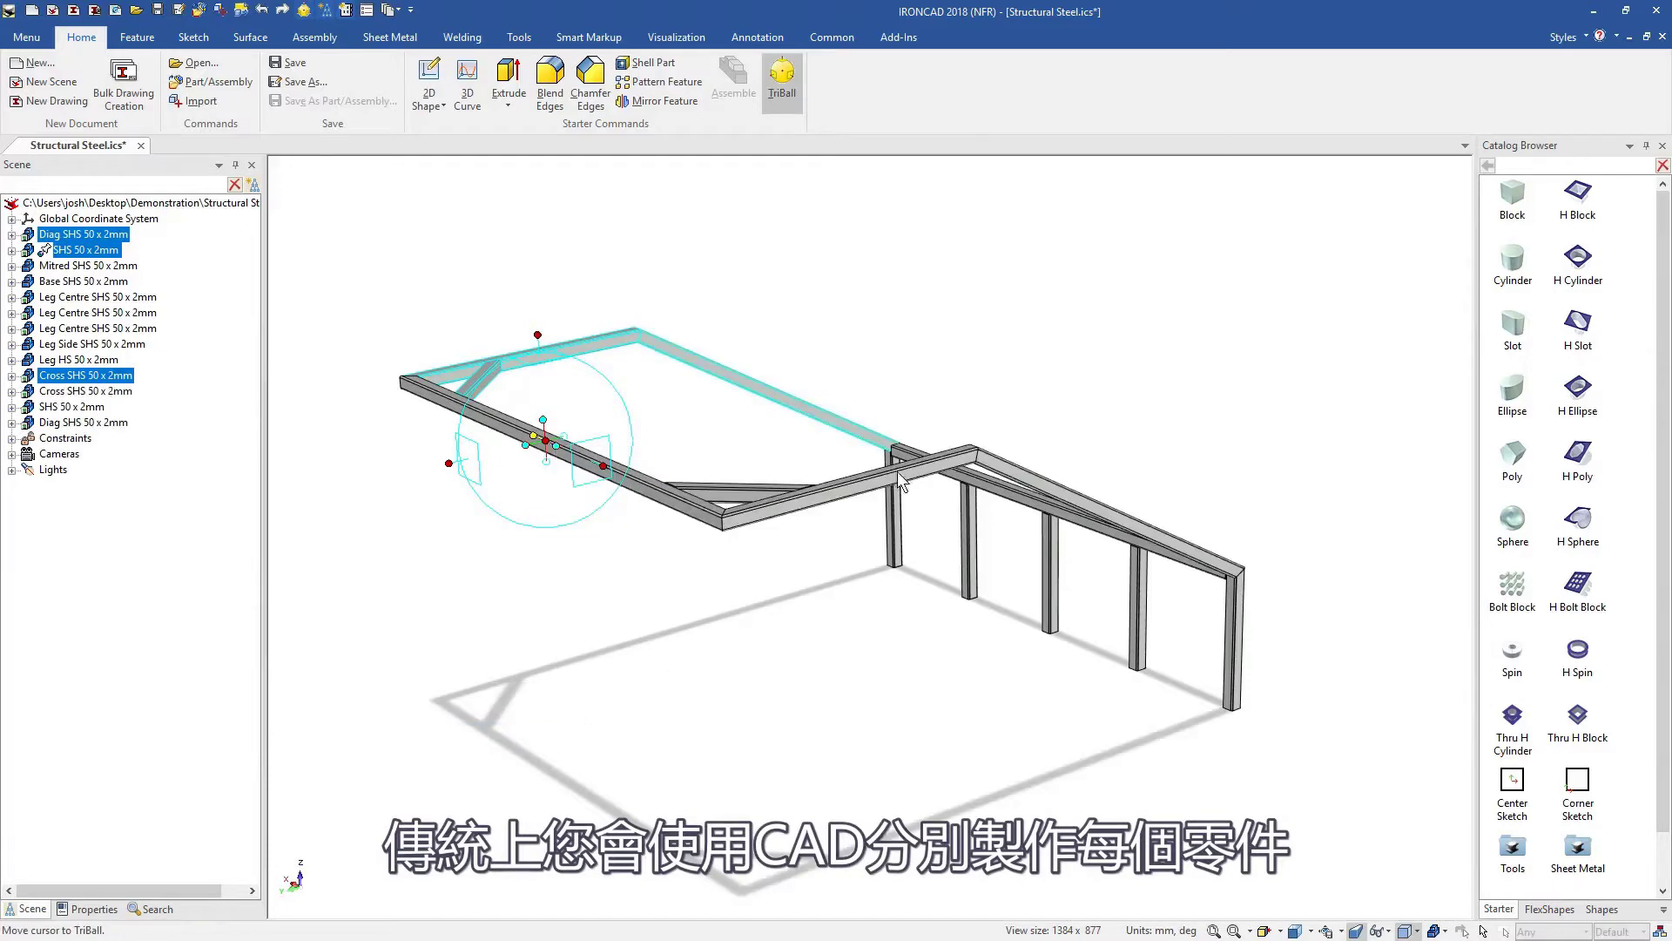
key("Escape")
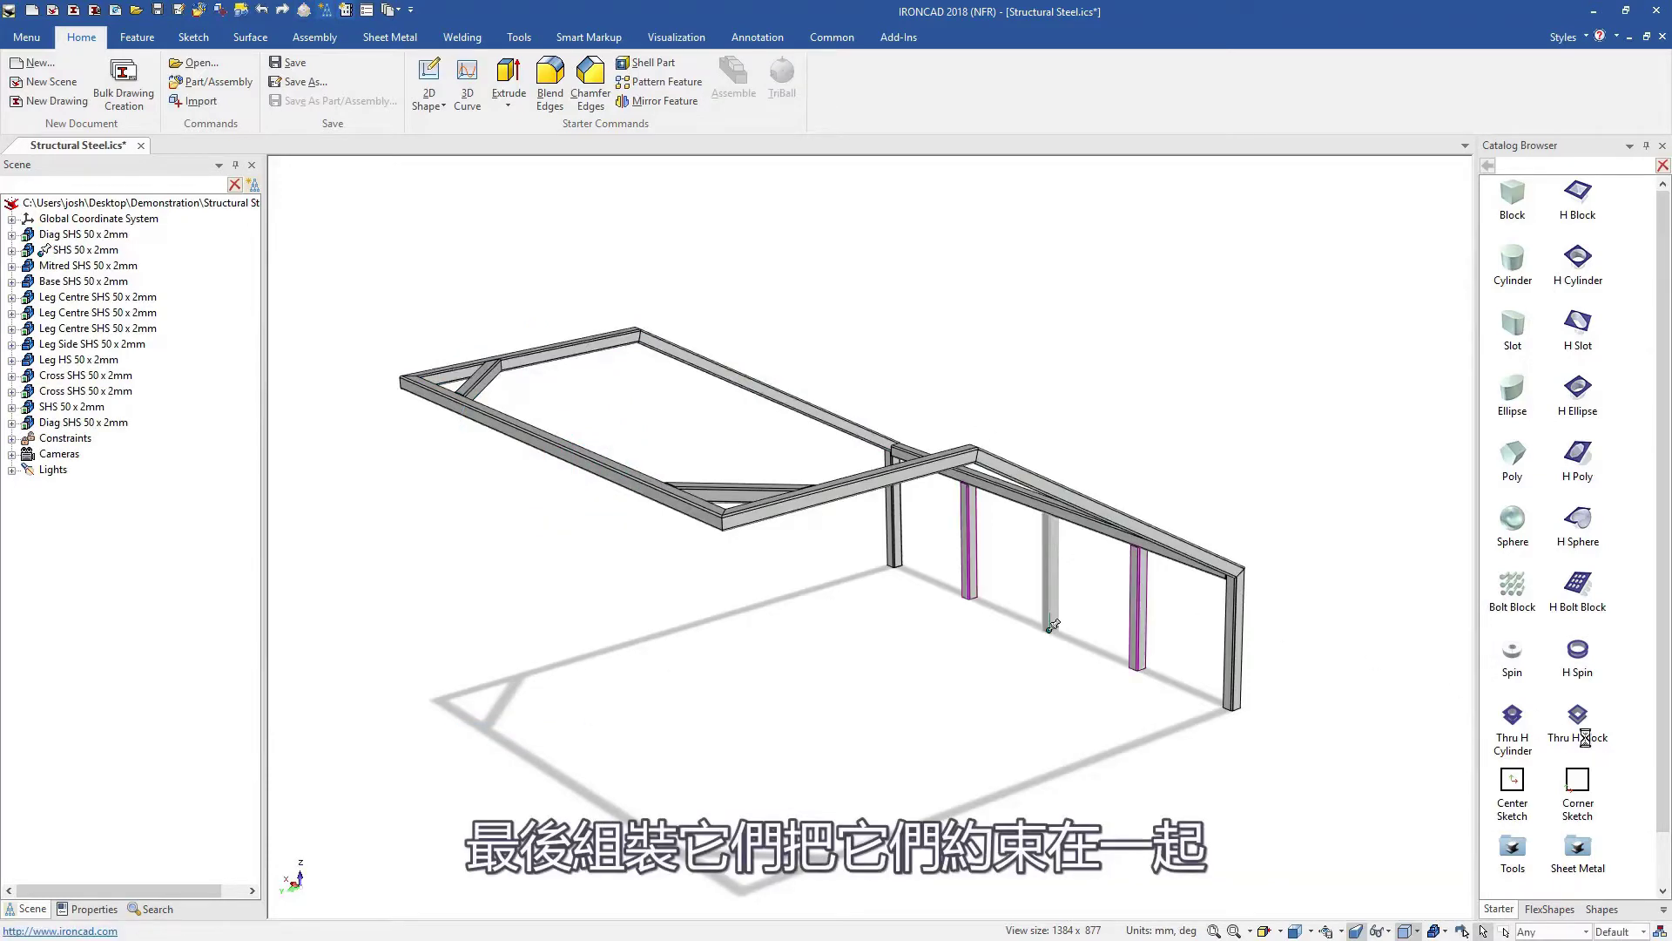
scroll(801, 404, "up", 5)
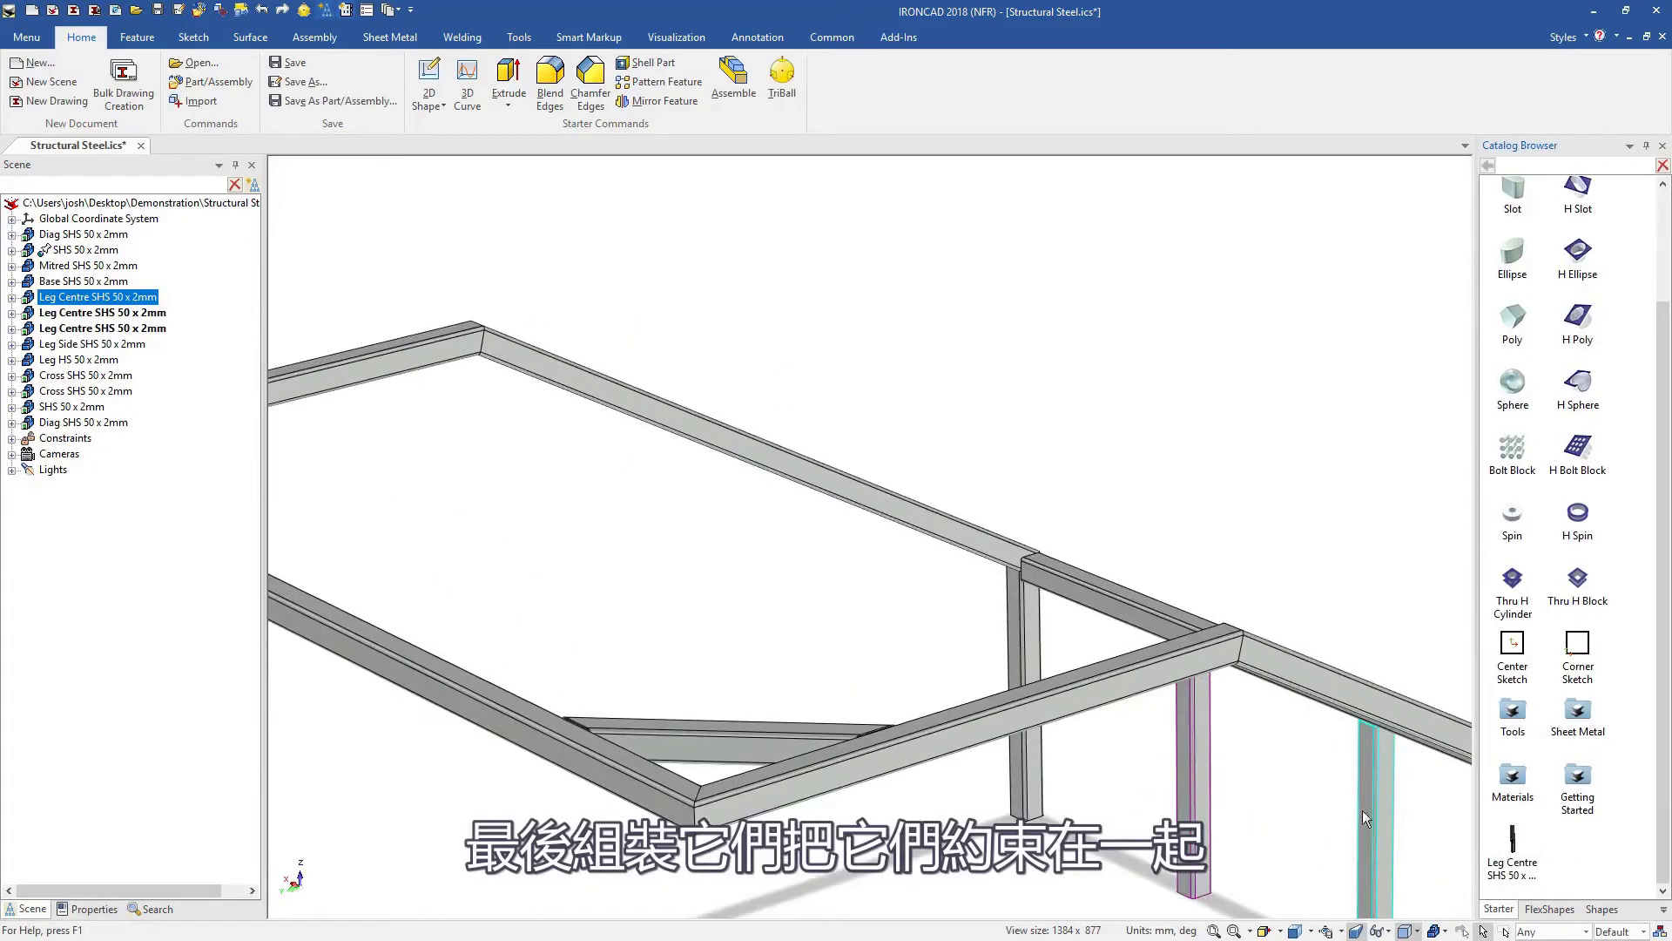
Step: Drop a Leg Centre SHS member on the top rail and set its length to 1950
left_click_drag(1512, 855, 771, 456)
left_click(971, 538)
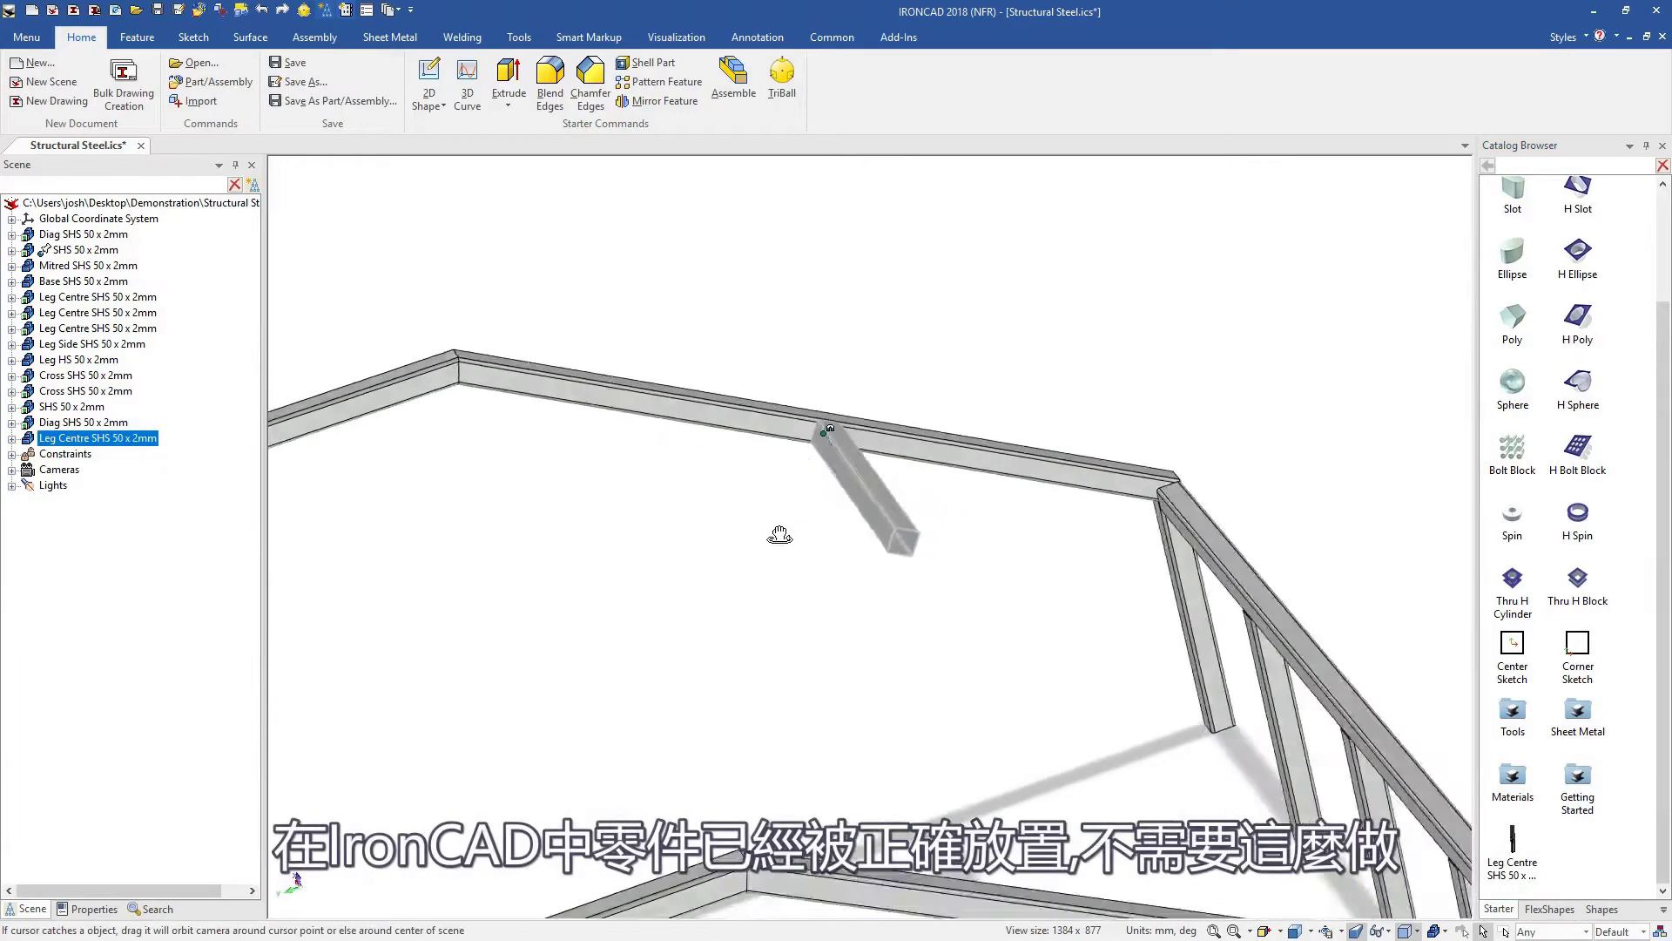
left_click_drag(958, 538, 1235, 668)
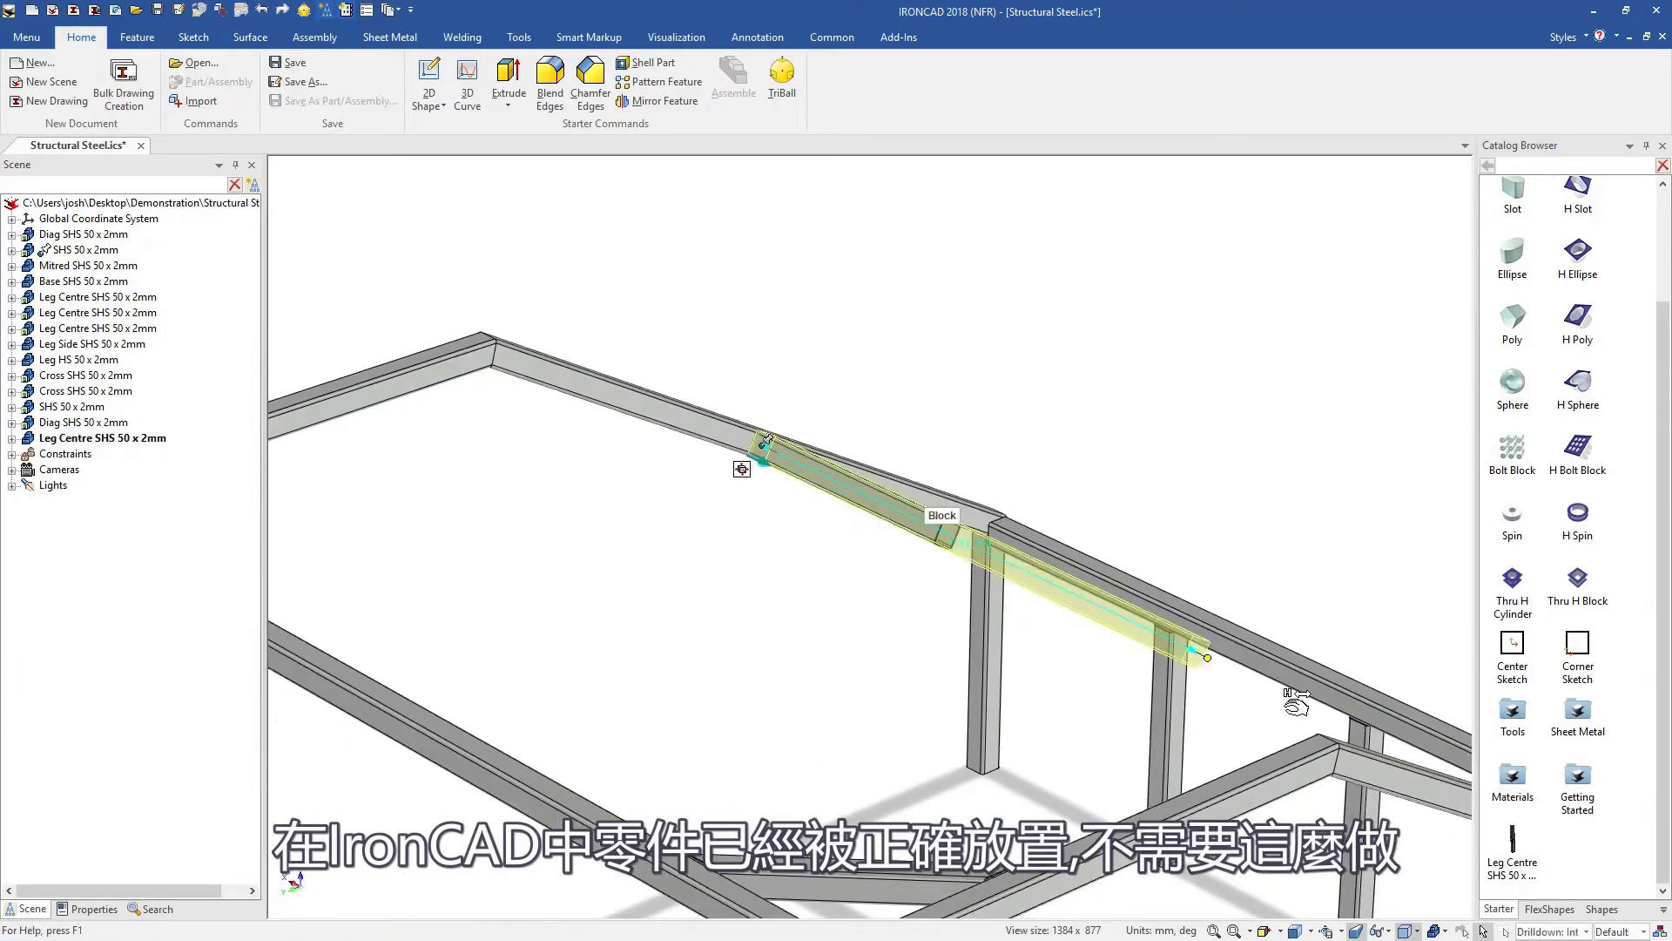
right_click(1255, 666)
left_click(1320, 778)
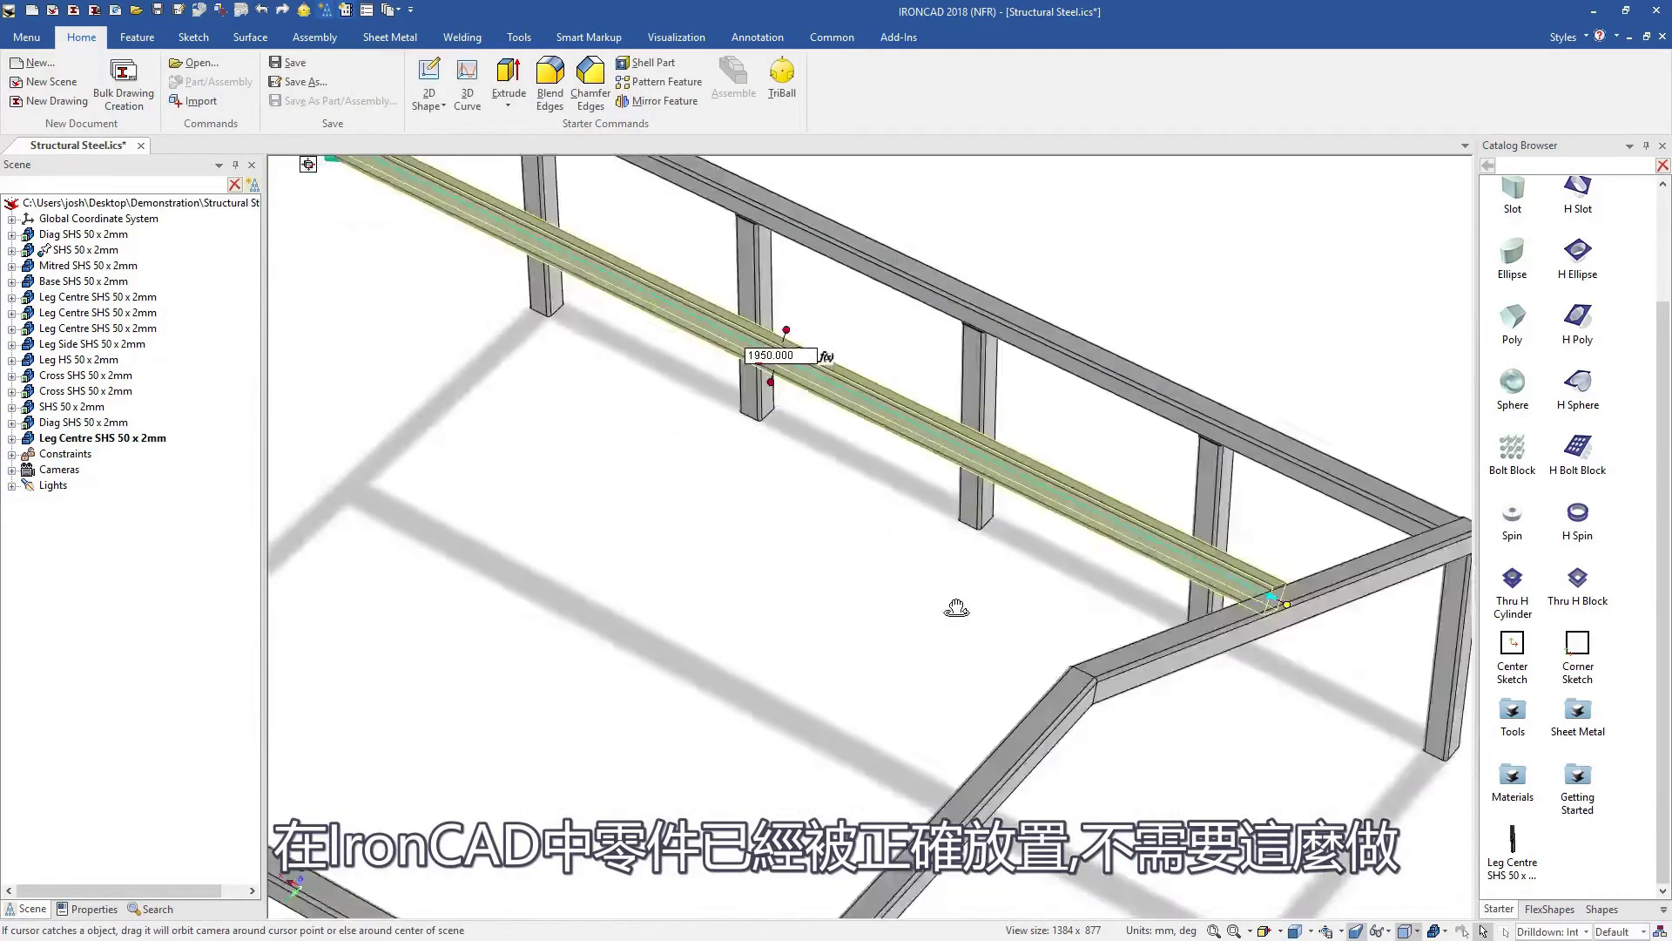
Step: Repeat-copy the centre member along the rail into three evenly spaced tubes
left_click(898, 379)
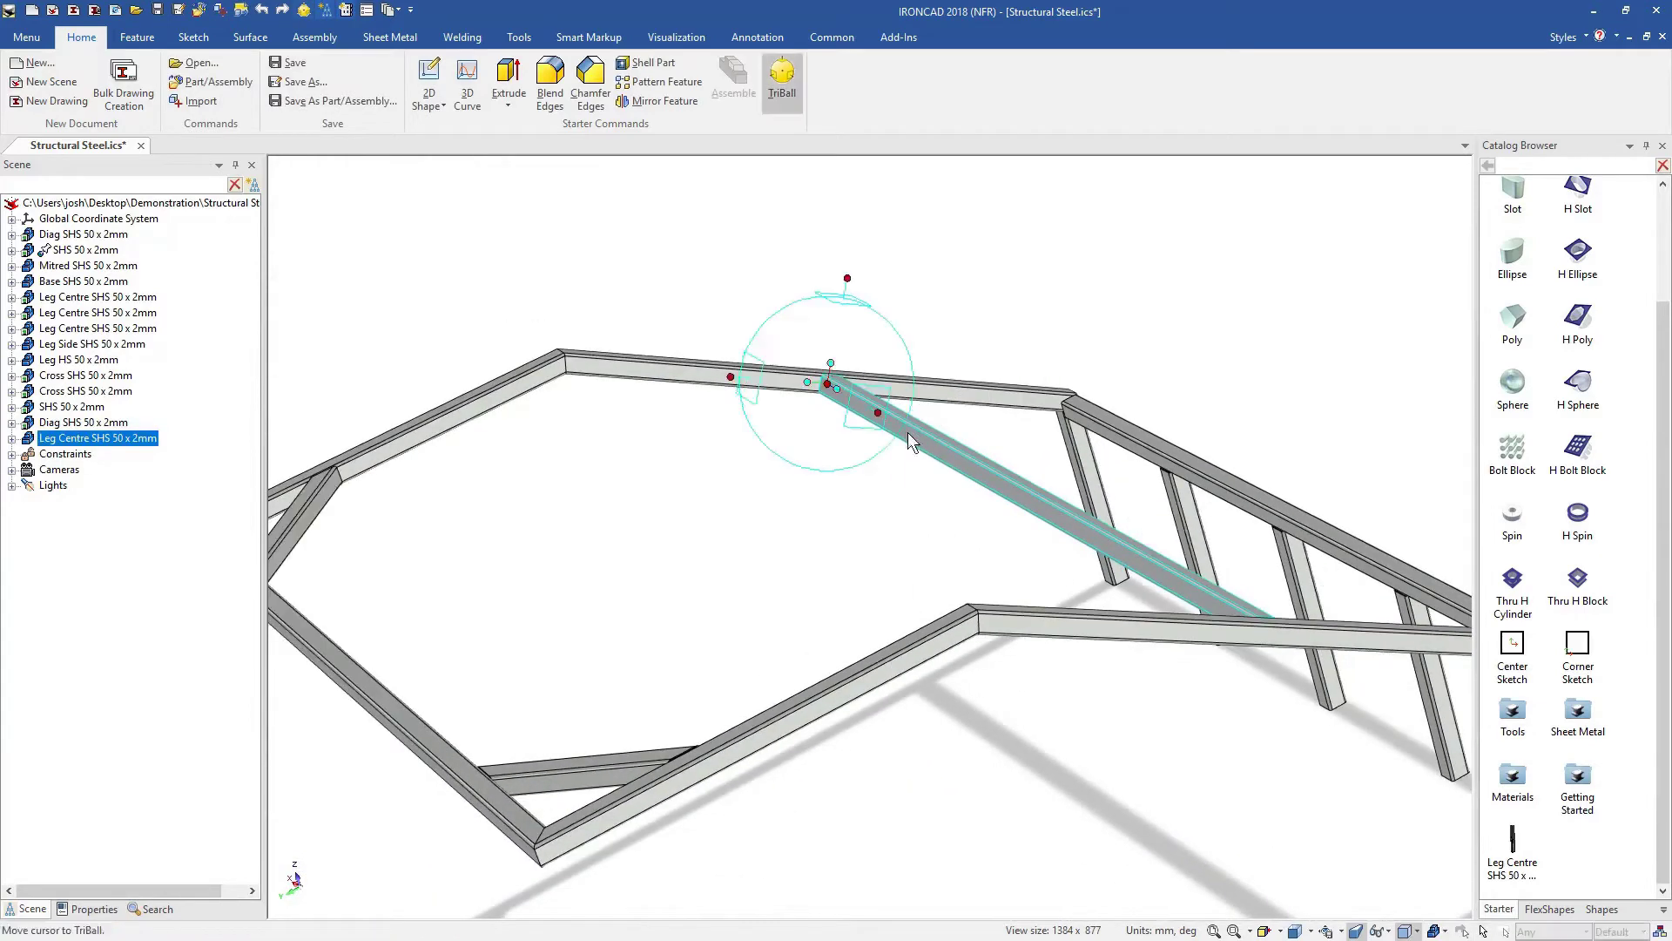
right_click_drag(739, 379, 974, 399)
left_click(810, 432)
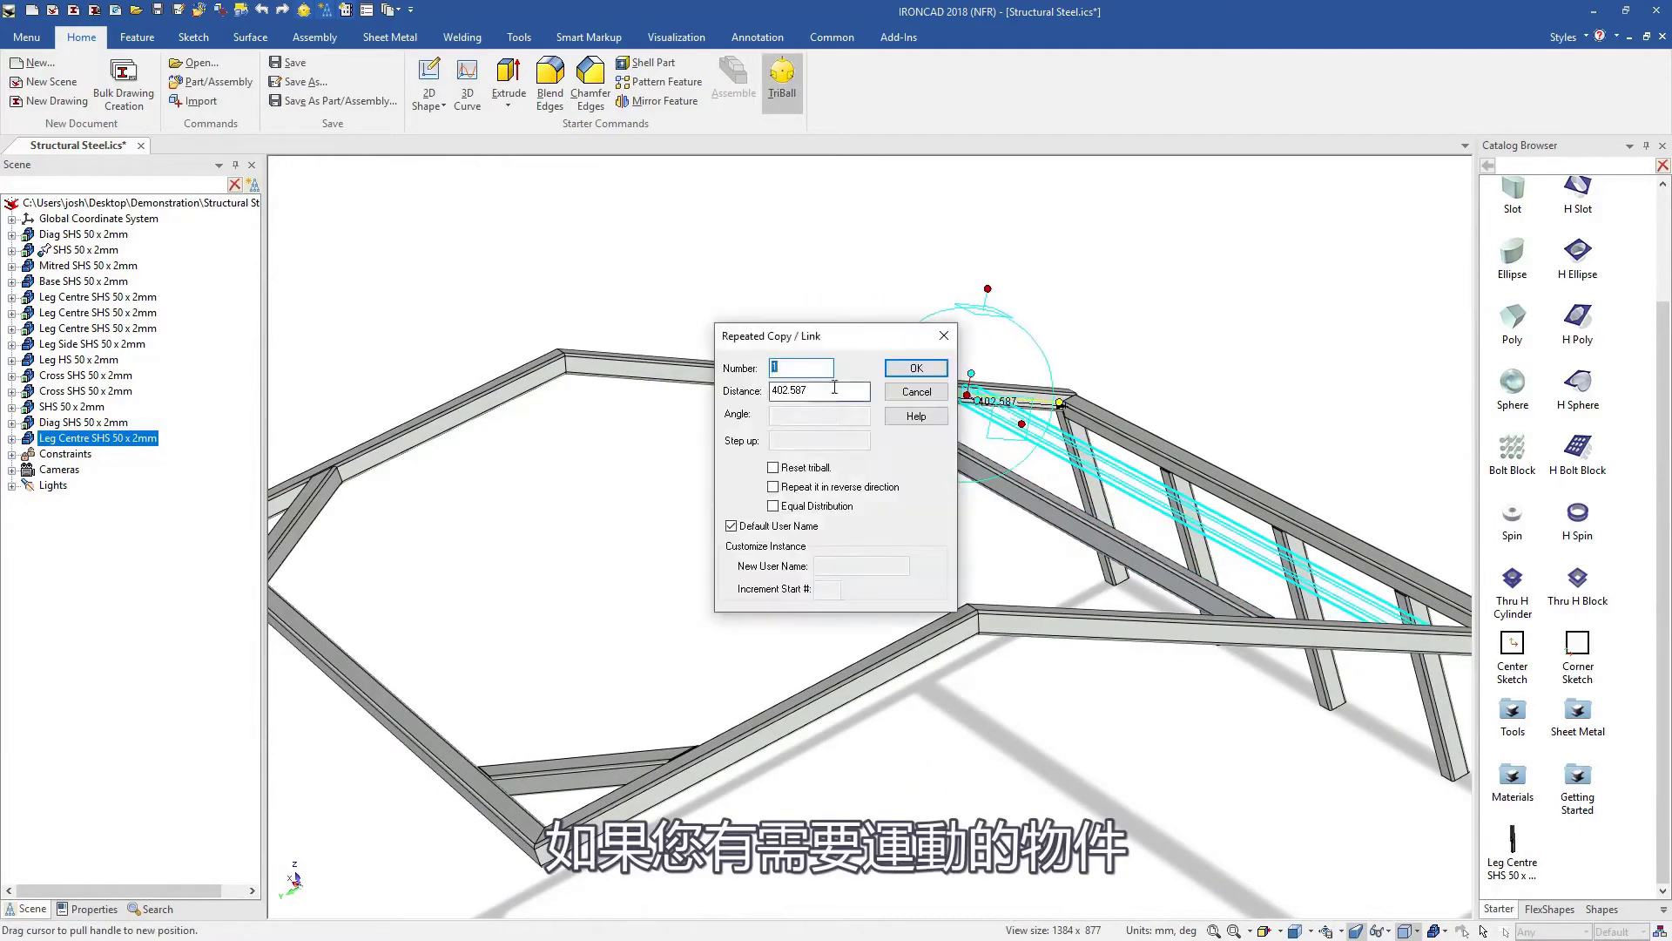
left_click(773, 486)
left_click(916, 370)
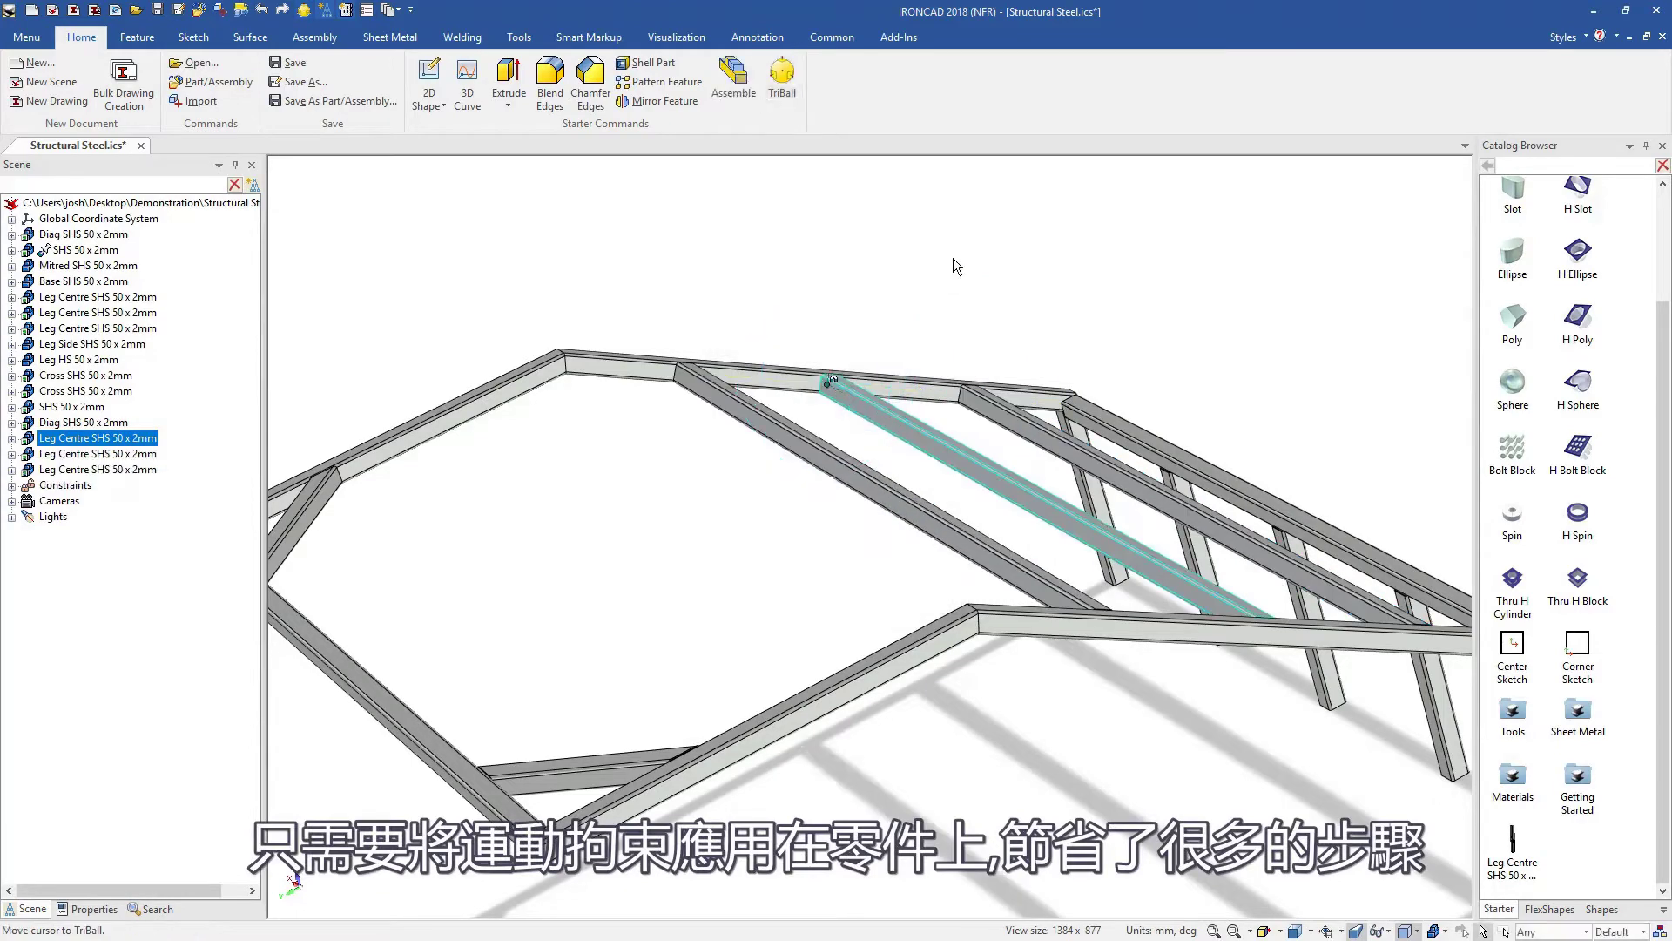
left_click(836, 732)
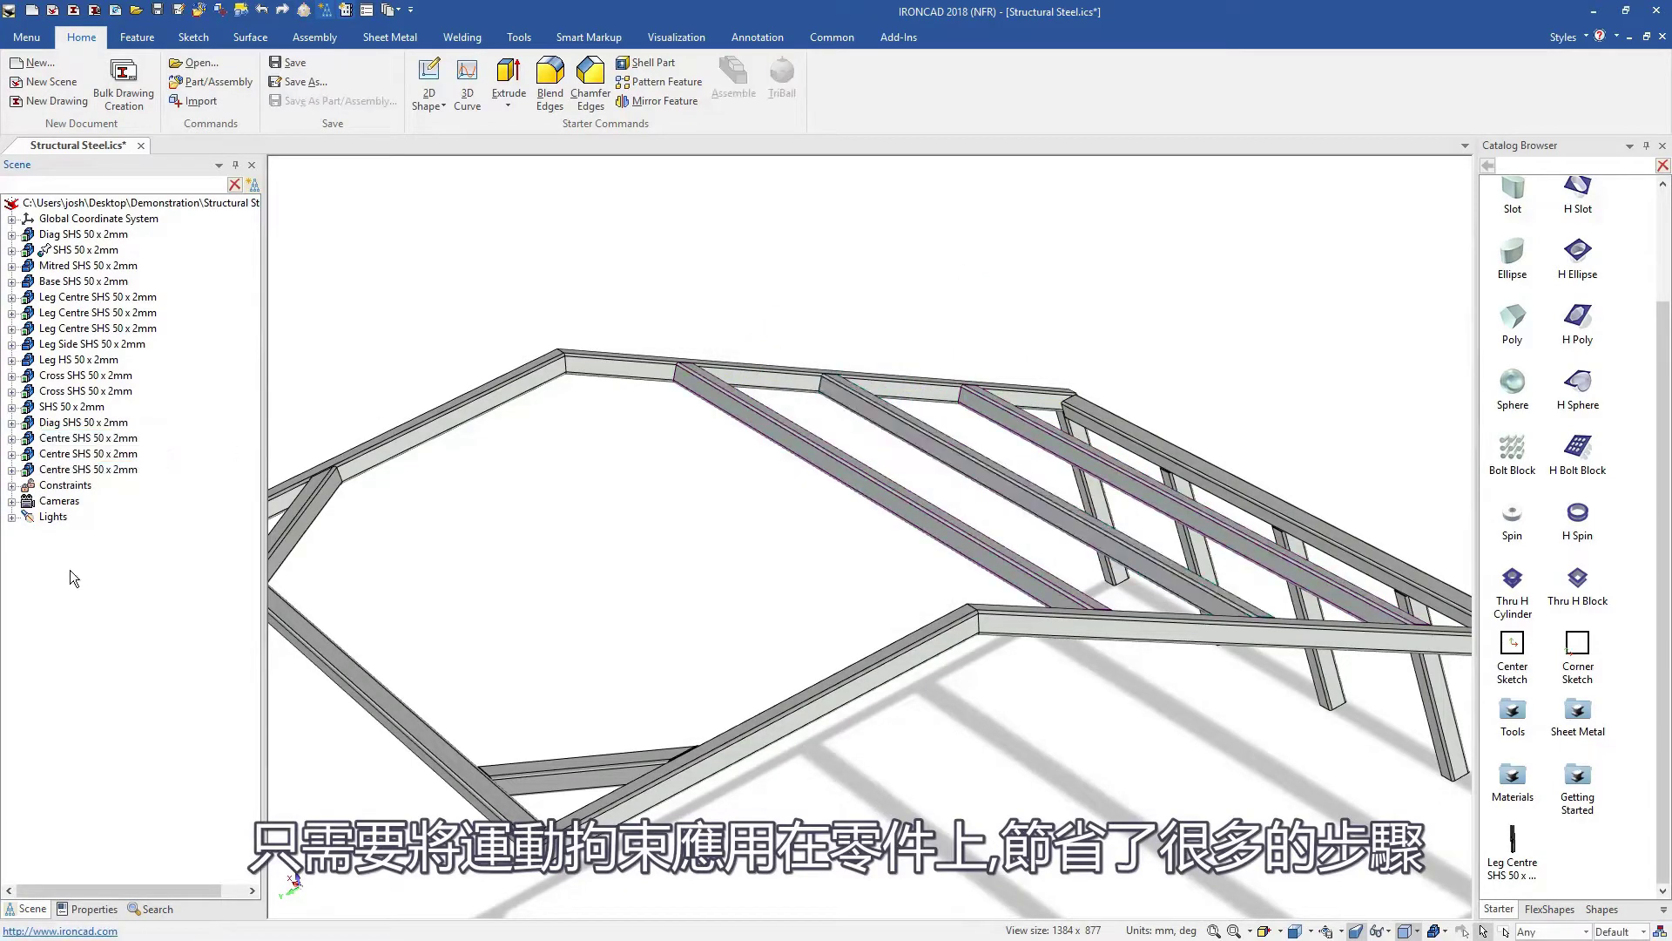
scroll(938, 505, "down", 3)
mouse_move(939, 504)
middle_mouse_down()
mouse_move(718, 542)
mouse_move(759, 575)
mouse_move(731, 562)
middle_mouse_up()
left_click_drag(510, 229, 1335, 869)
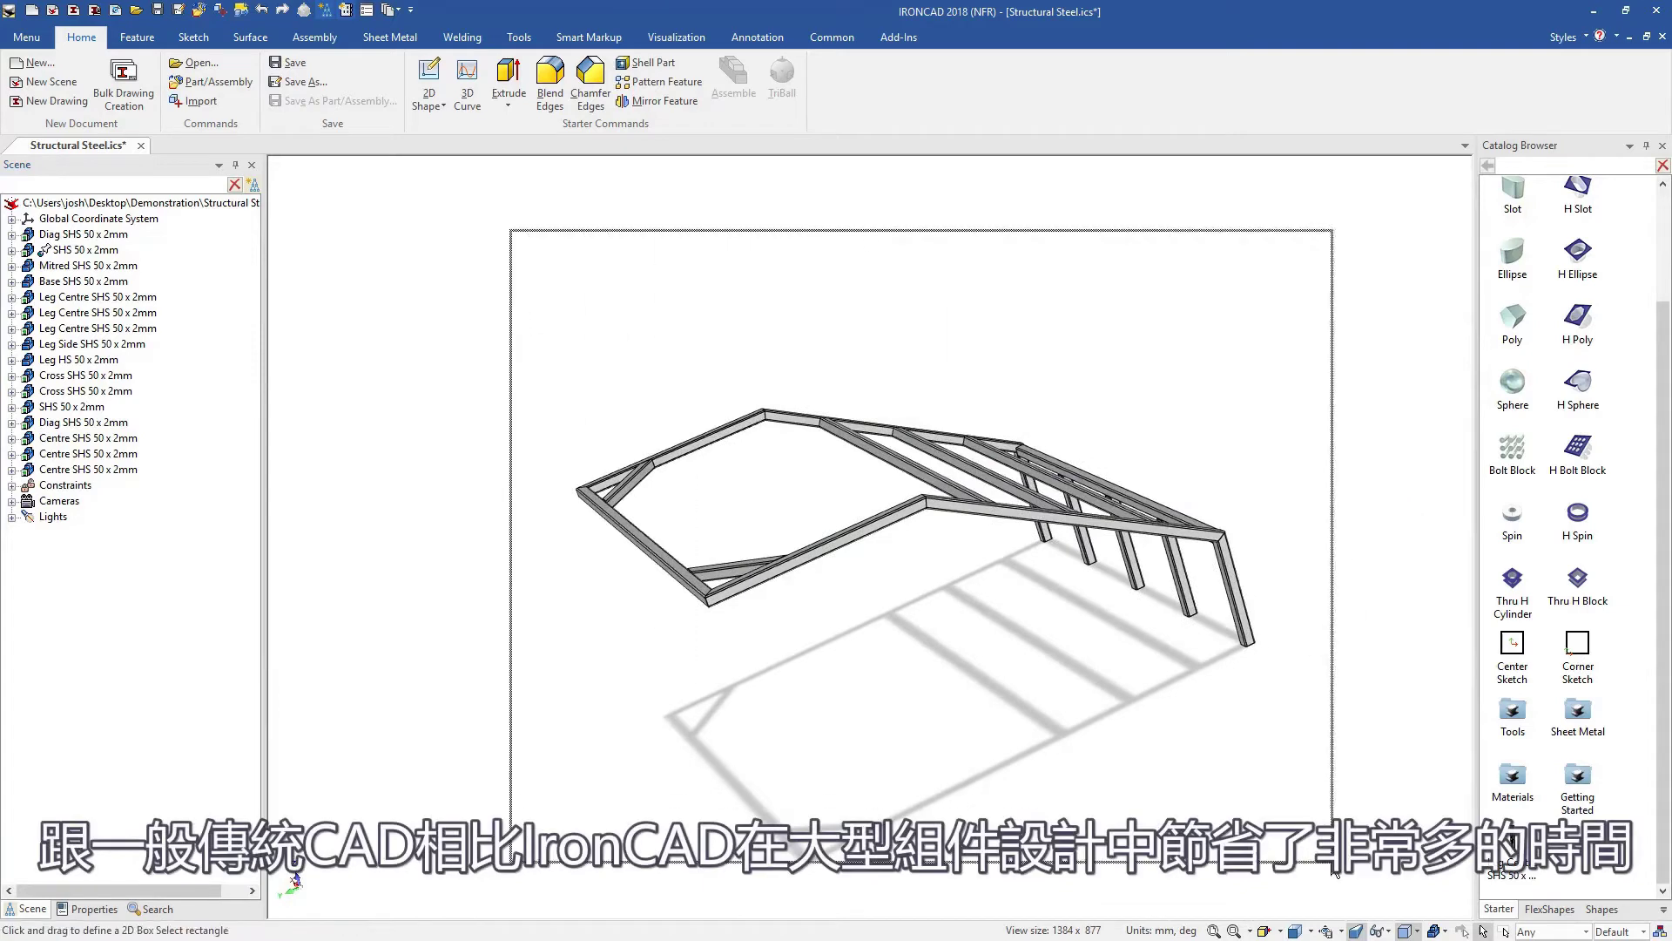
Step: Group all the selected frame members into one assembly
right_click(1000, 516)
left_click(1127, 265)
key("F10")
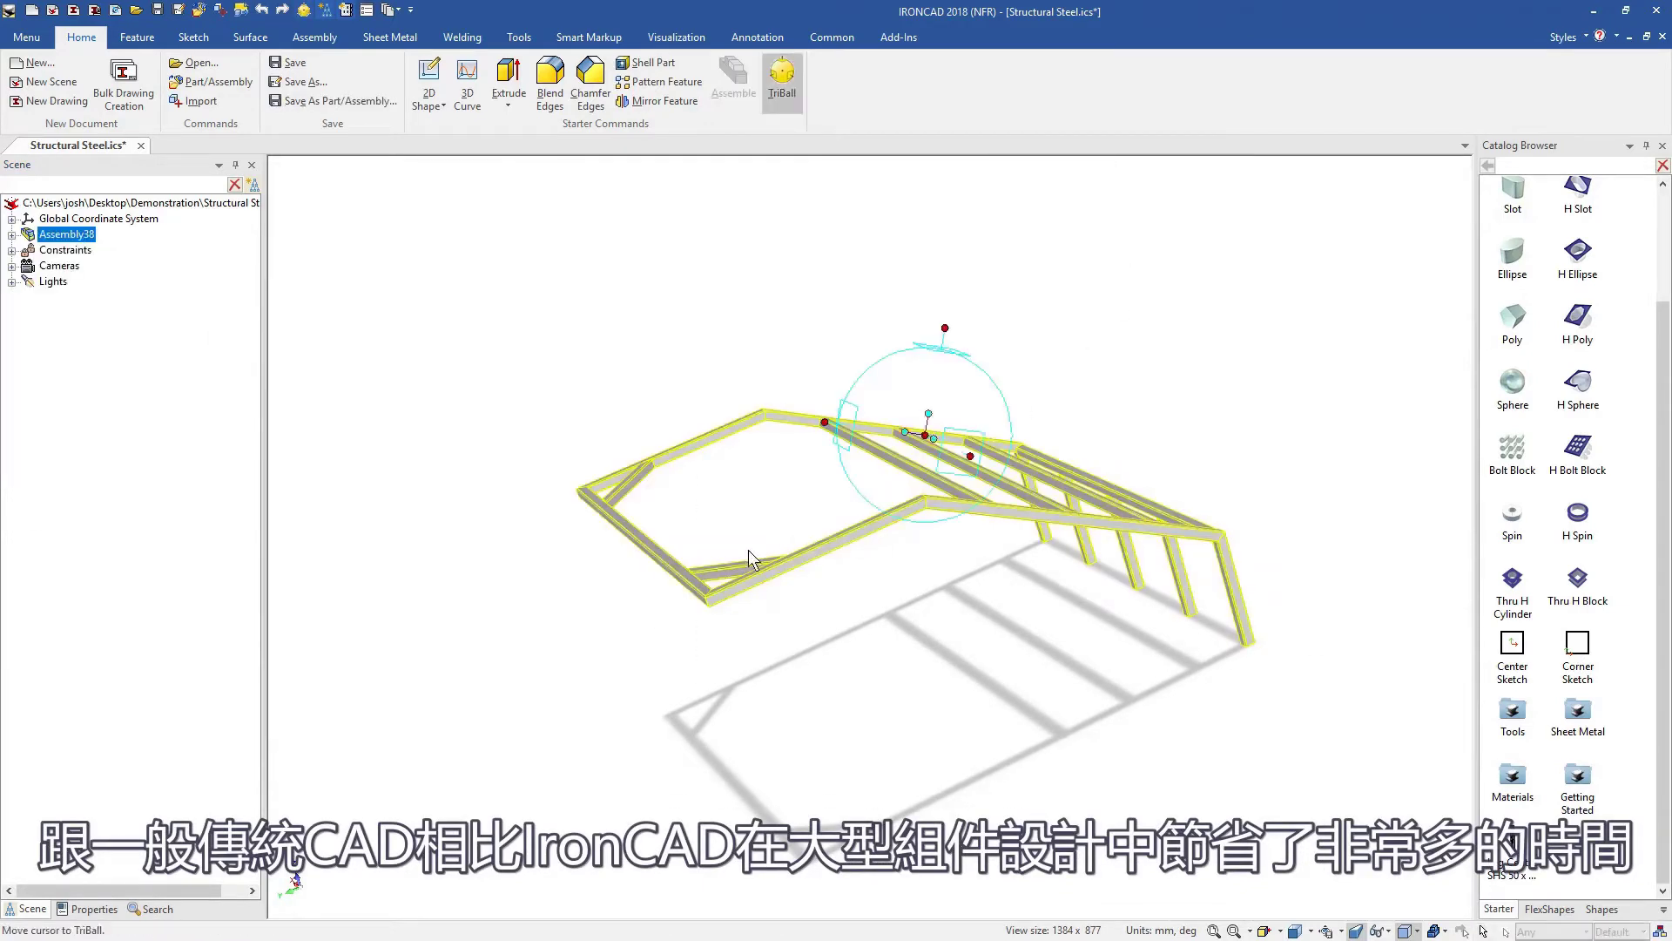
Step: Mirror-copy the frame assembly with a 200 offset beside the original
left_click_drag(928, 432, 782, 566)
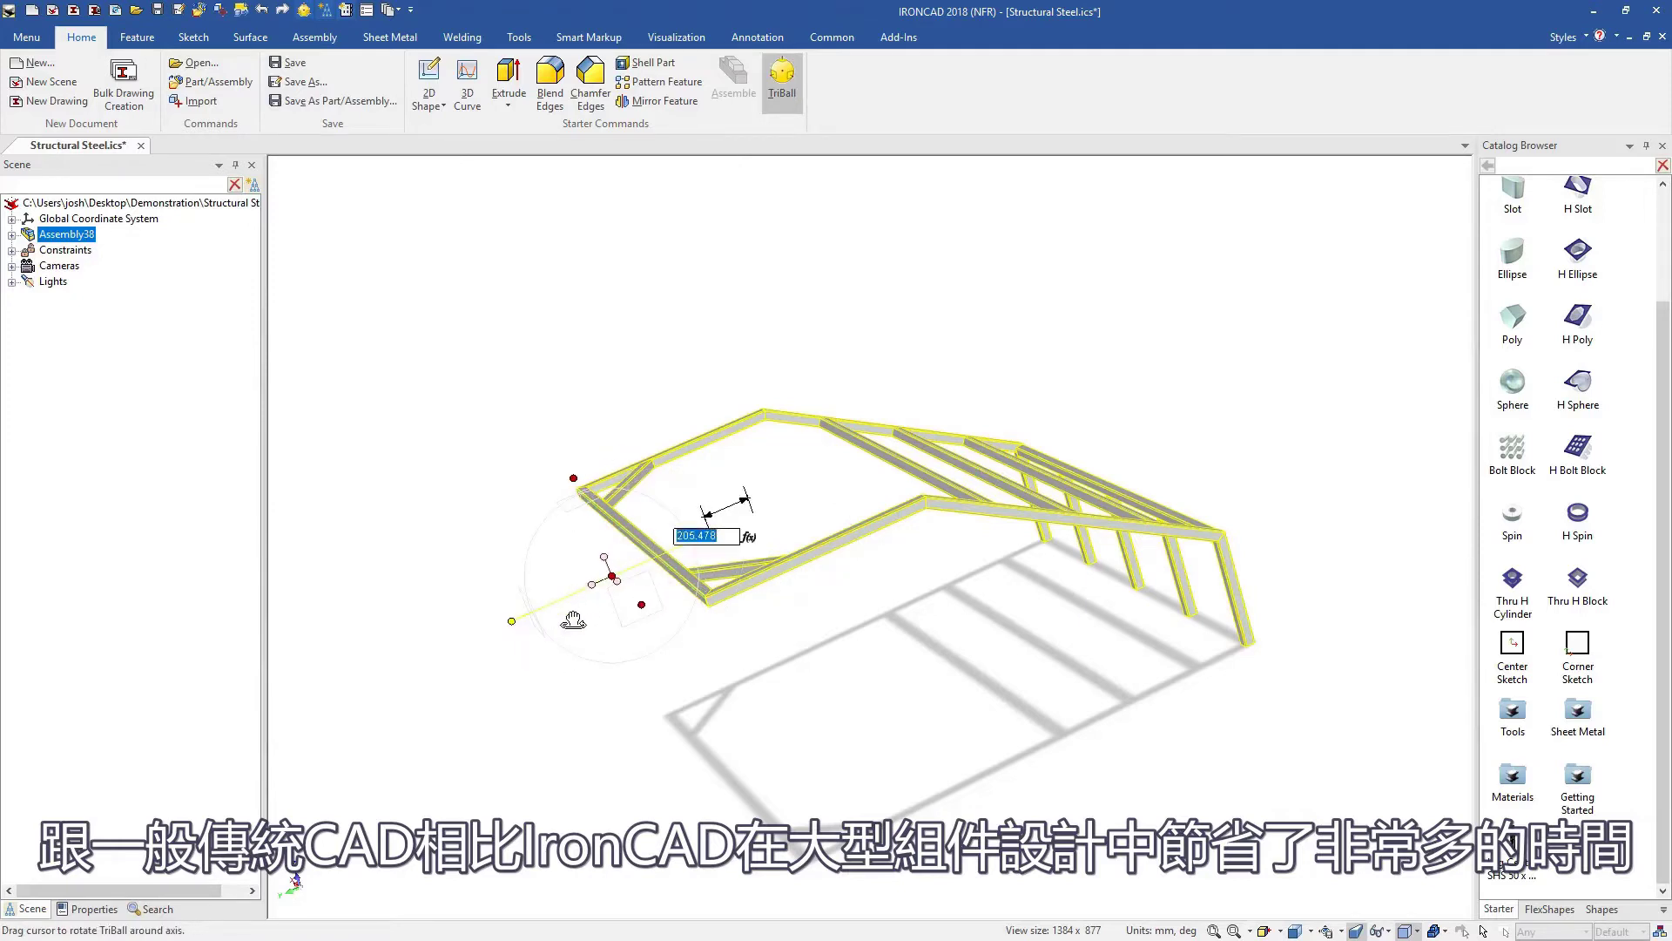
type("200")
key("Return")
right_click(603, 559)
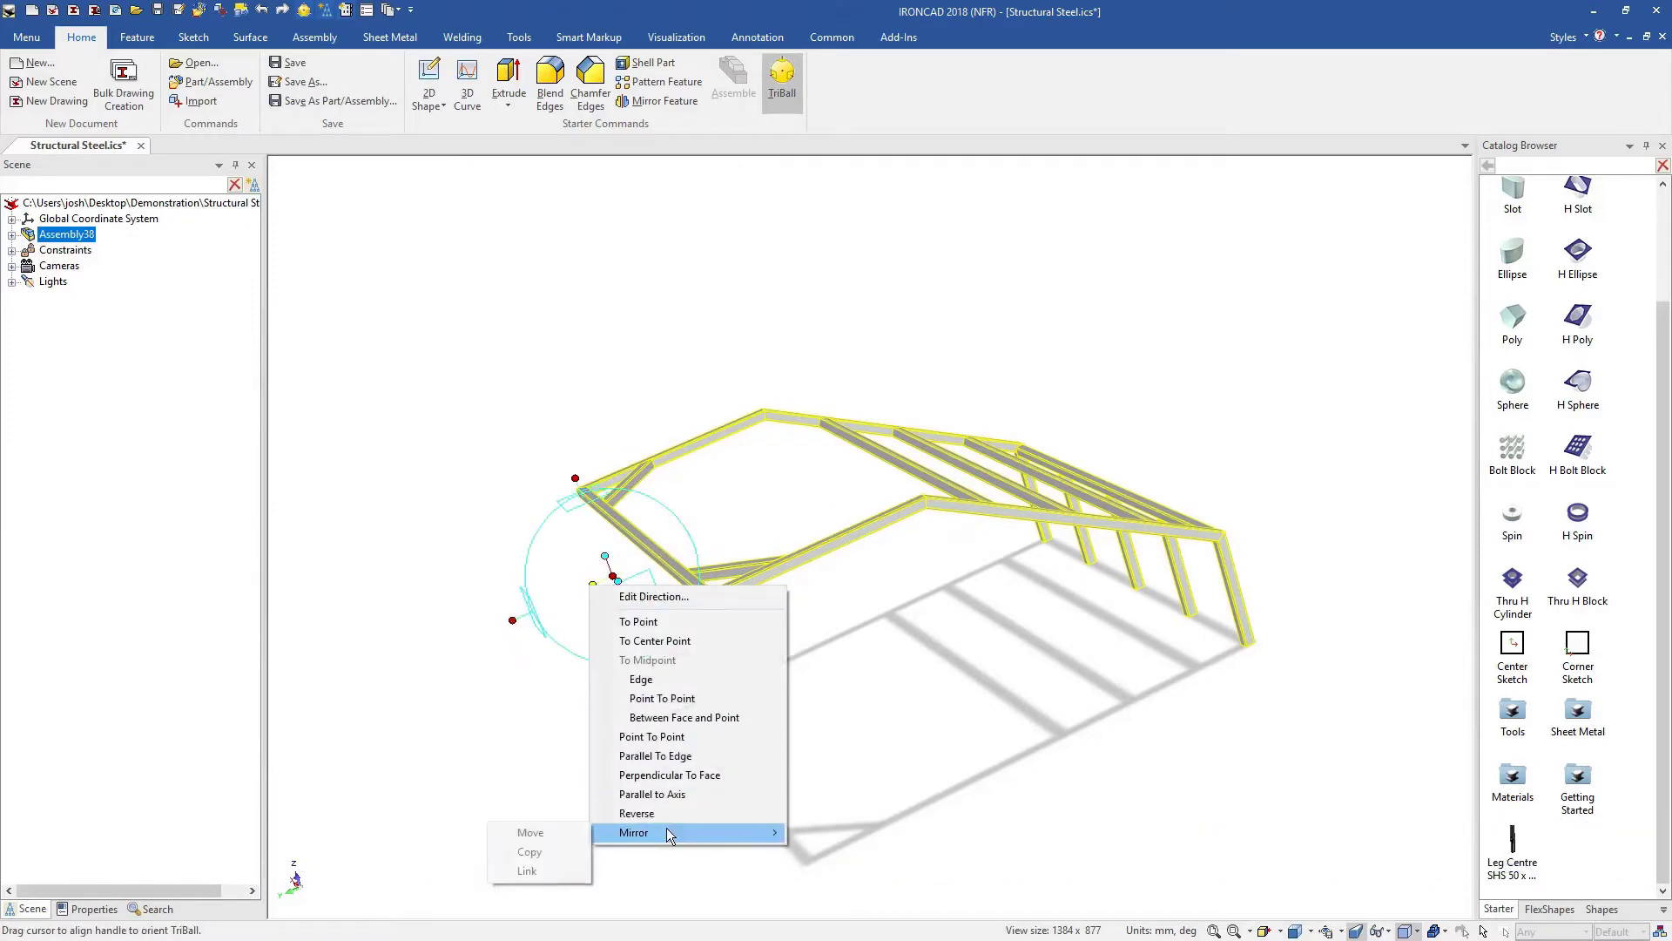
left_click(636, 826)
left_click(542, 867)
scroll(552, 746, "down", 3)
left_click(911, 668)
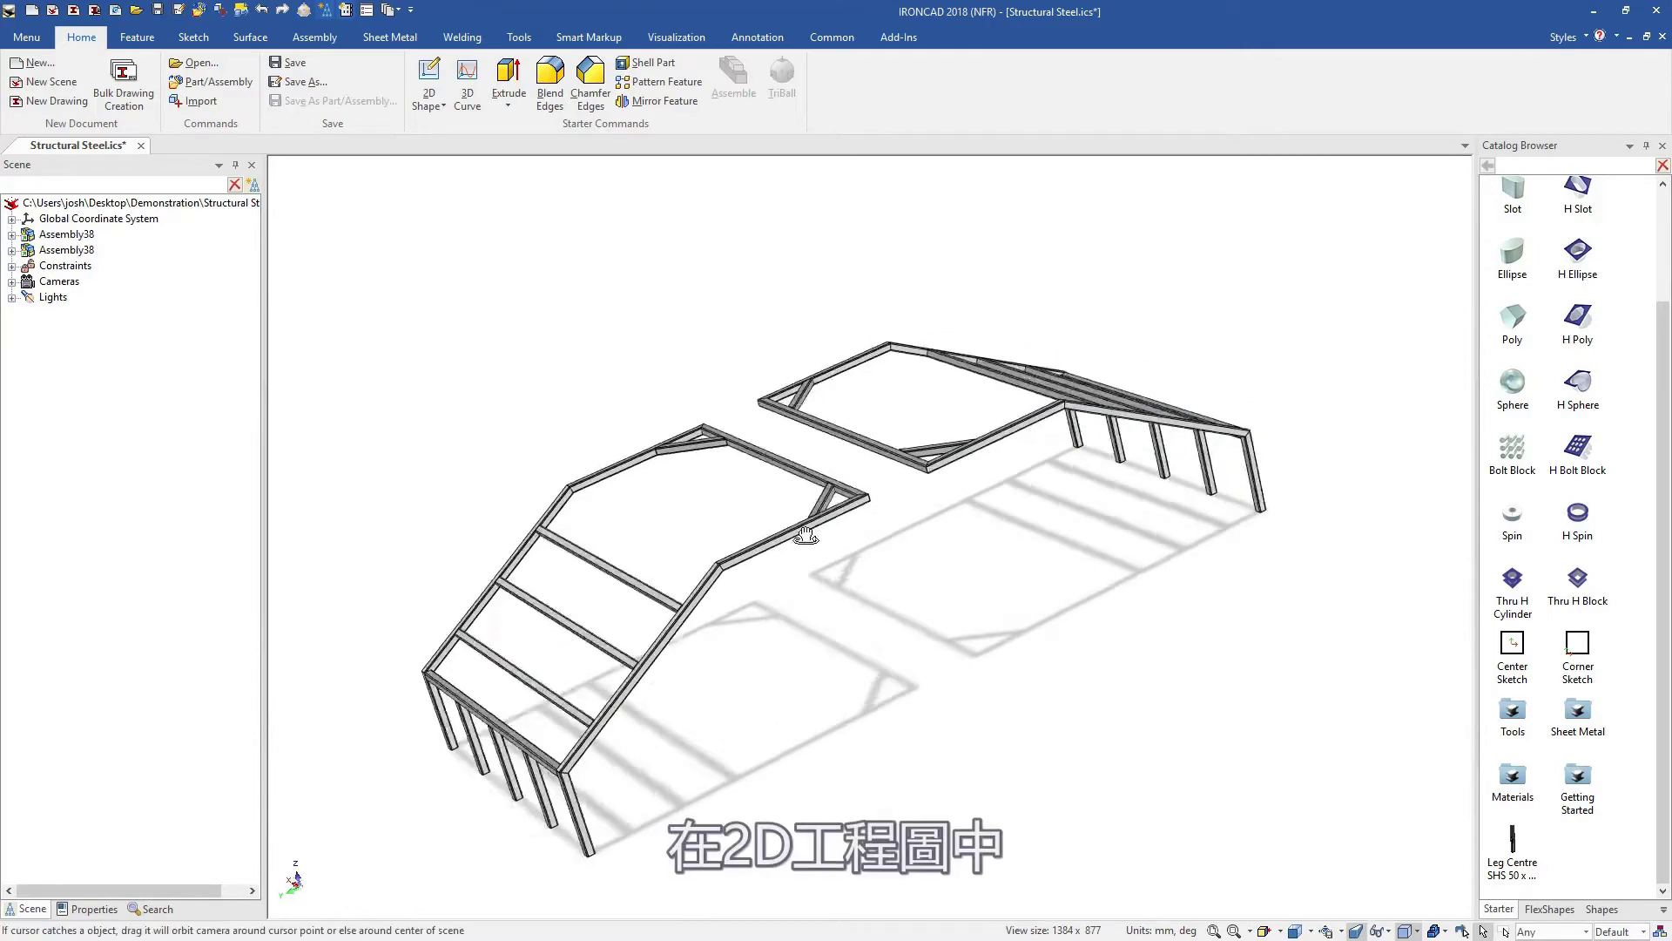
mouse_move(910, 667)
middle_mouse_down()
mouse_move(660, 524)
mouse_move(923, 602)
middle_mouse_up()
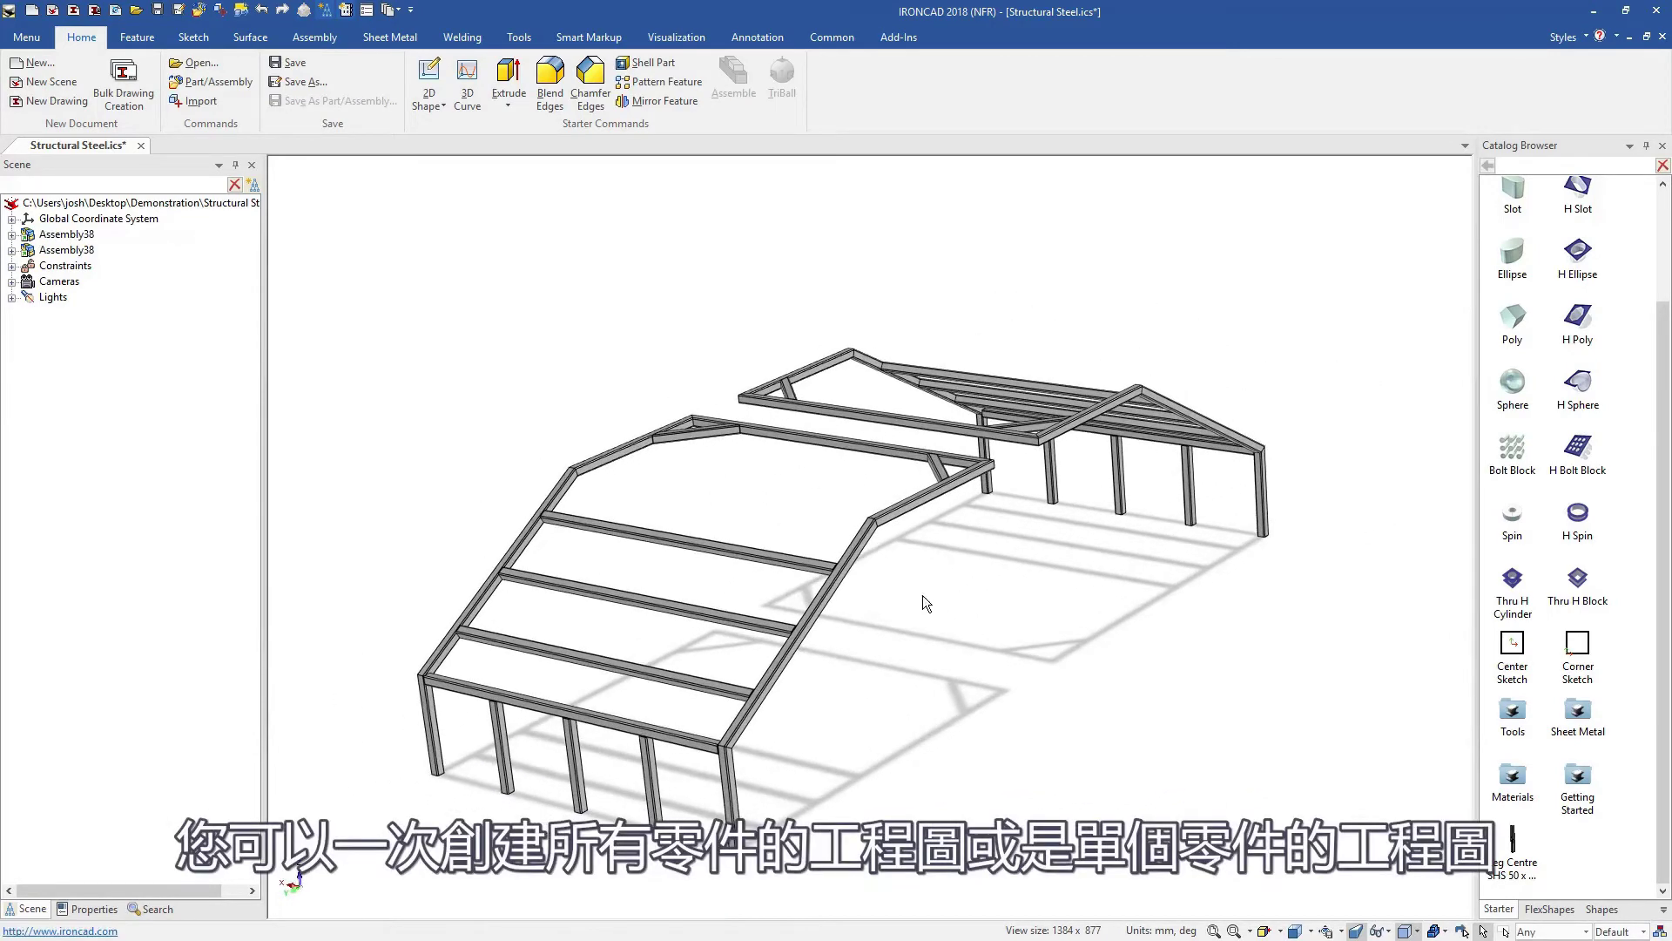
Step: Bulk-create a scene drawing using the Cut List with ISO template, plus a Leg Centre sheet
left_click(126, 87)
left_click(748, 306)
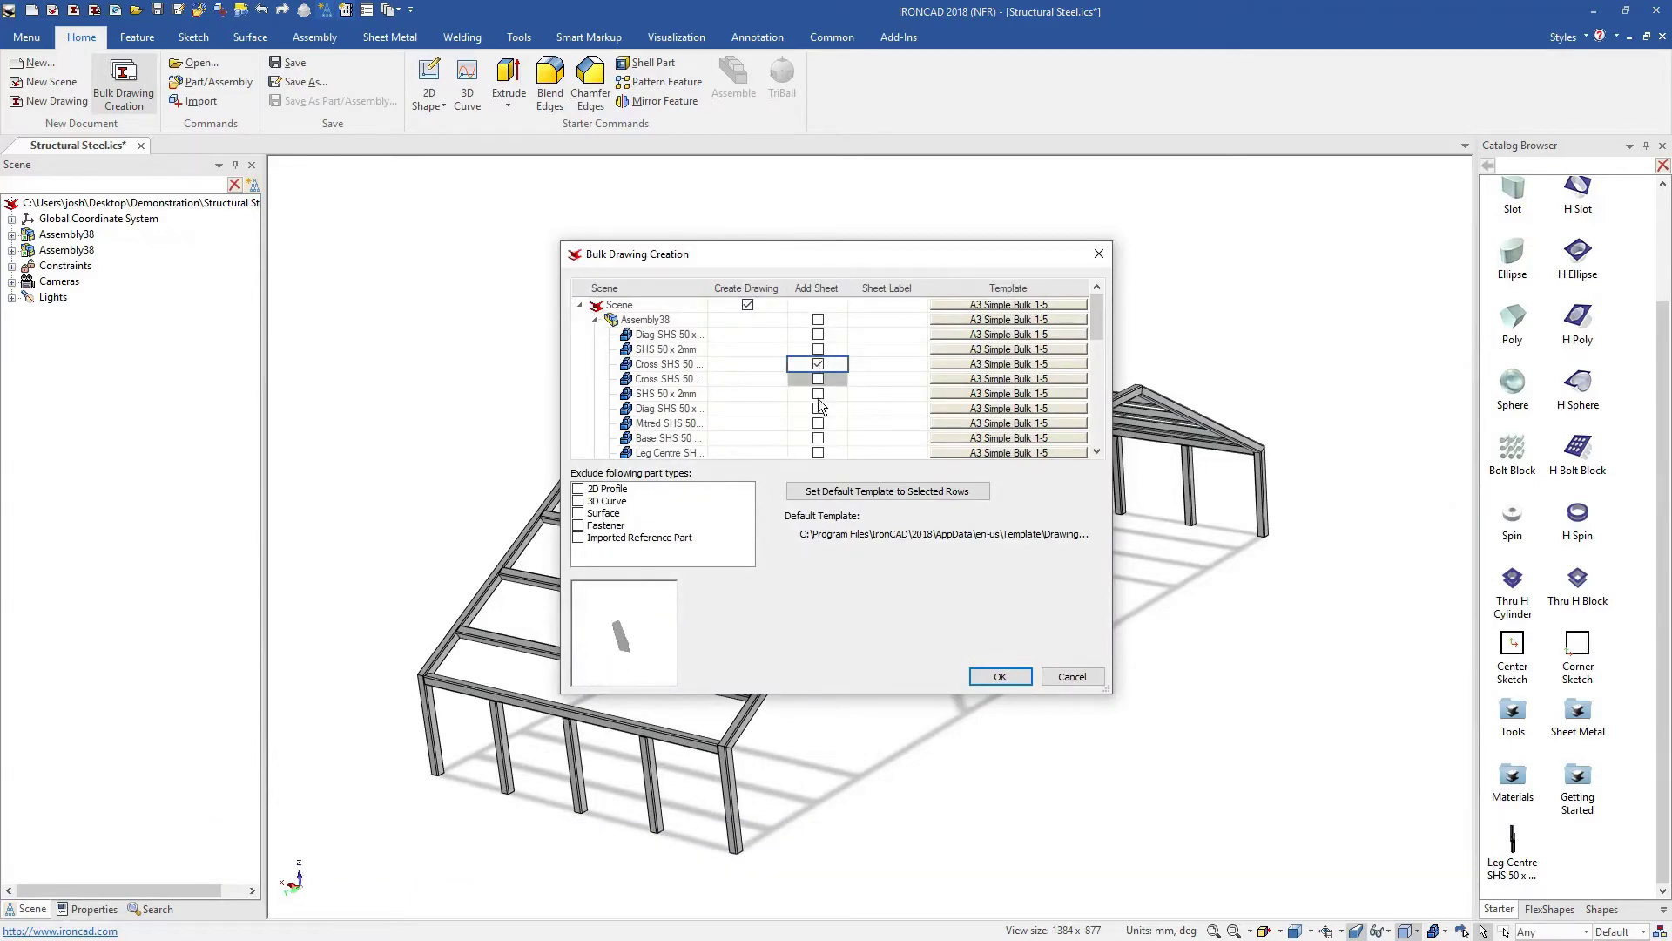
left_click(818, 453)
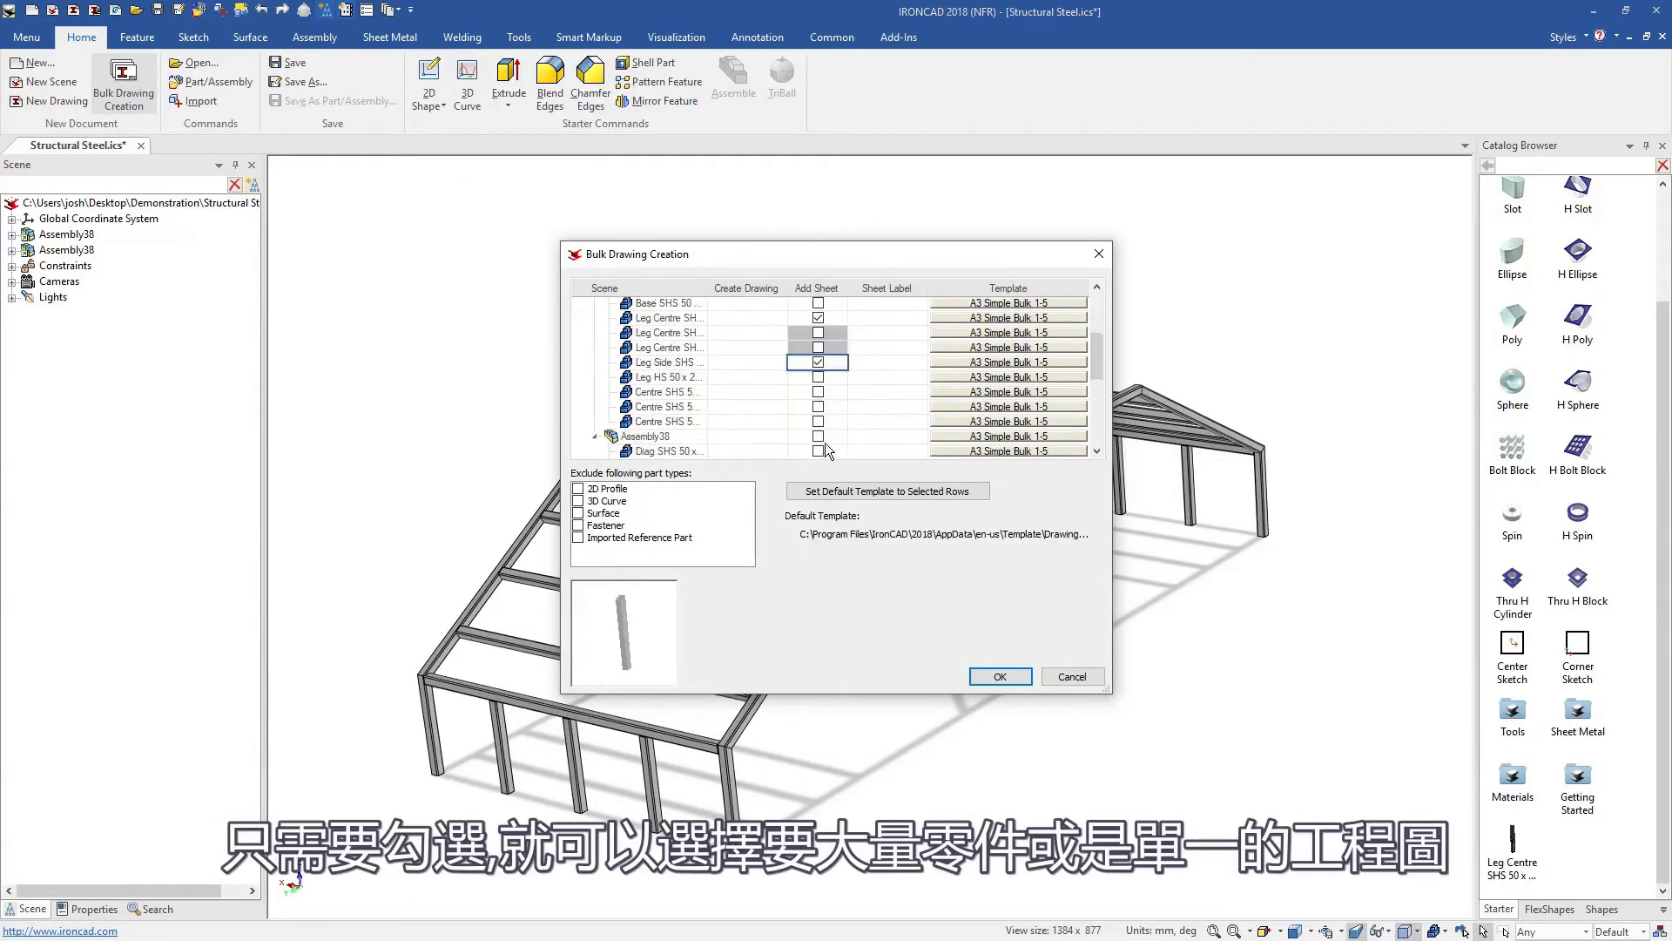
left_click(987, 306)
left_click(832, 324)
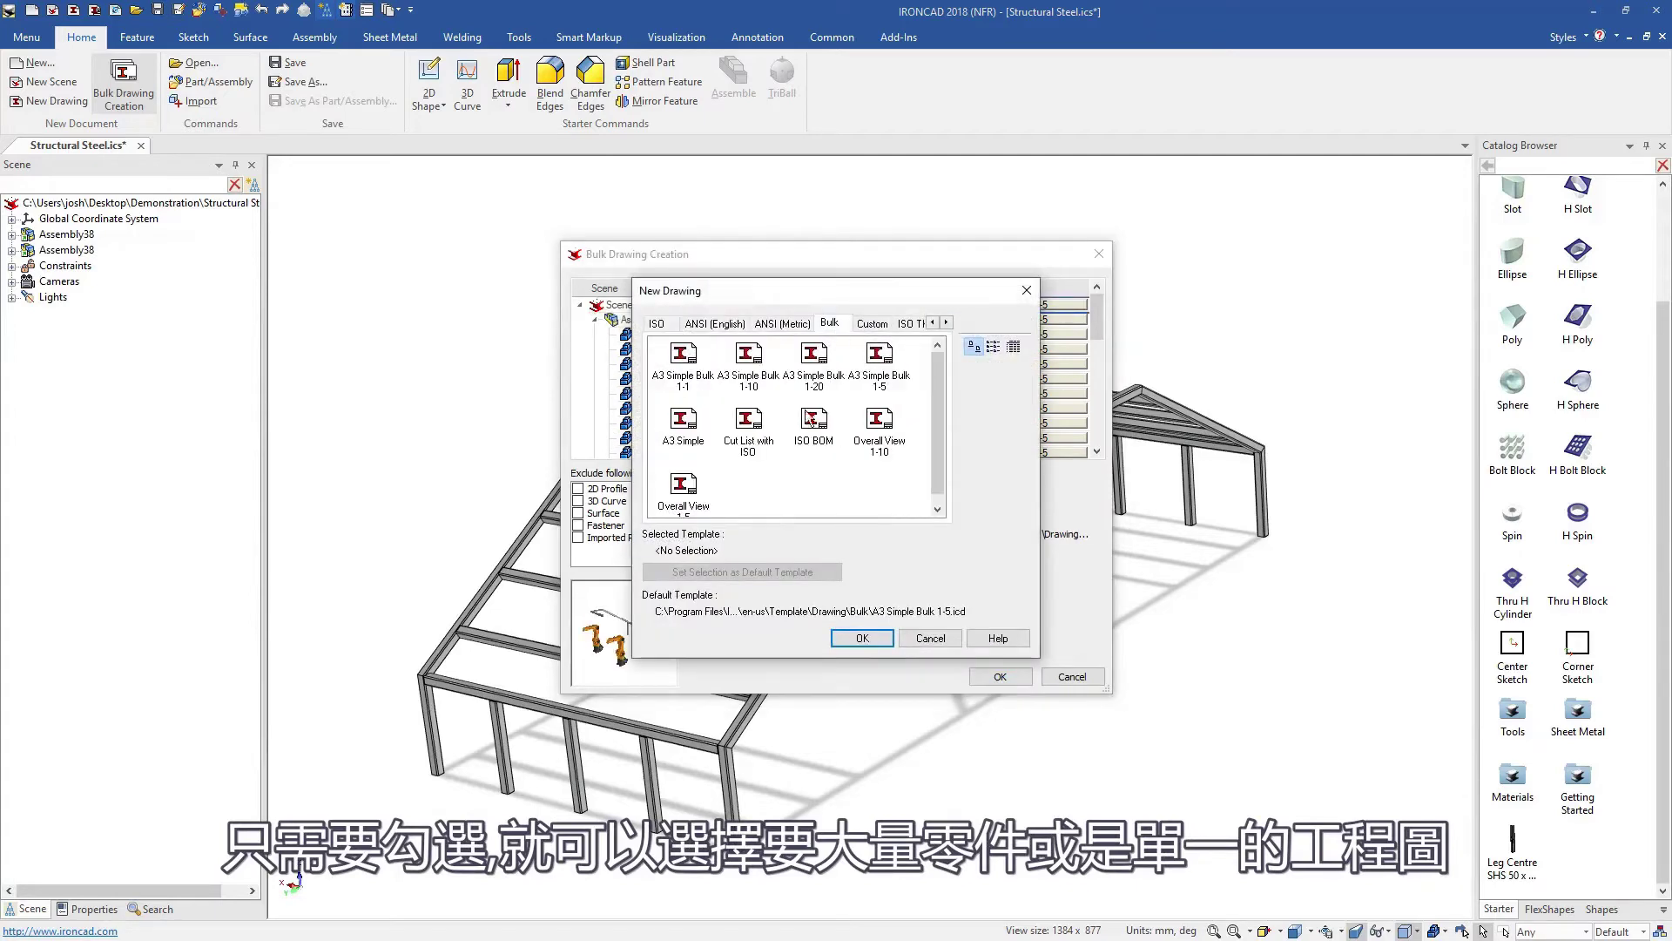
left_click(749, 424)
left_click(864, 638)
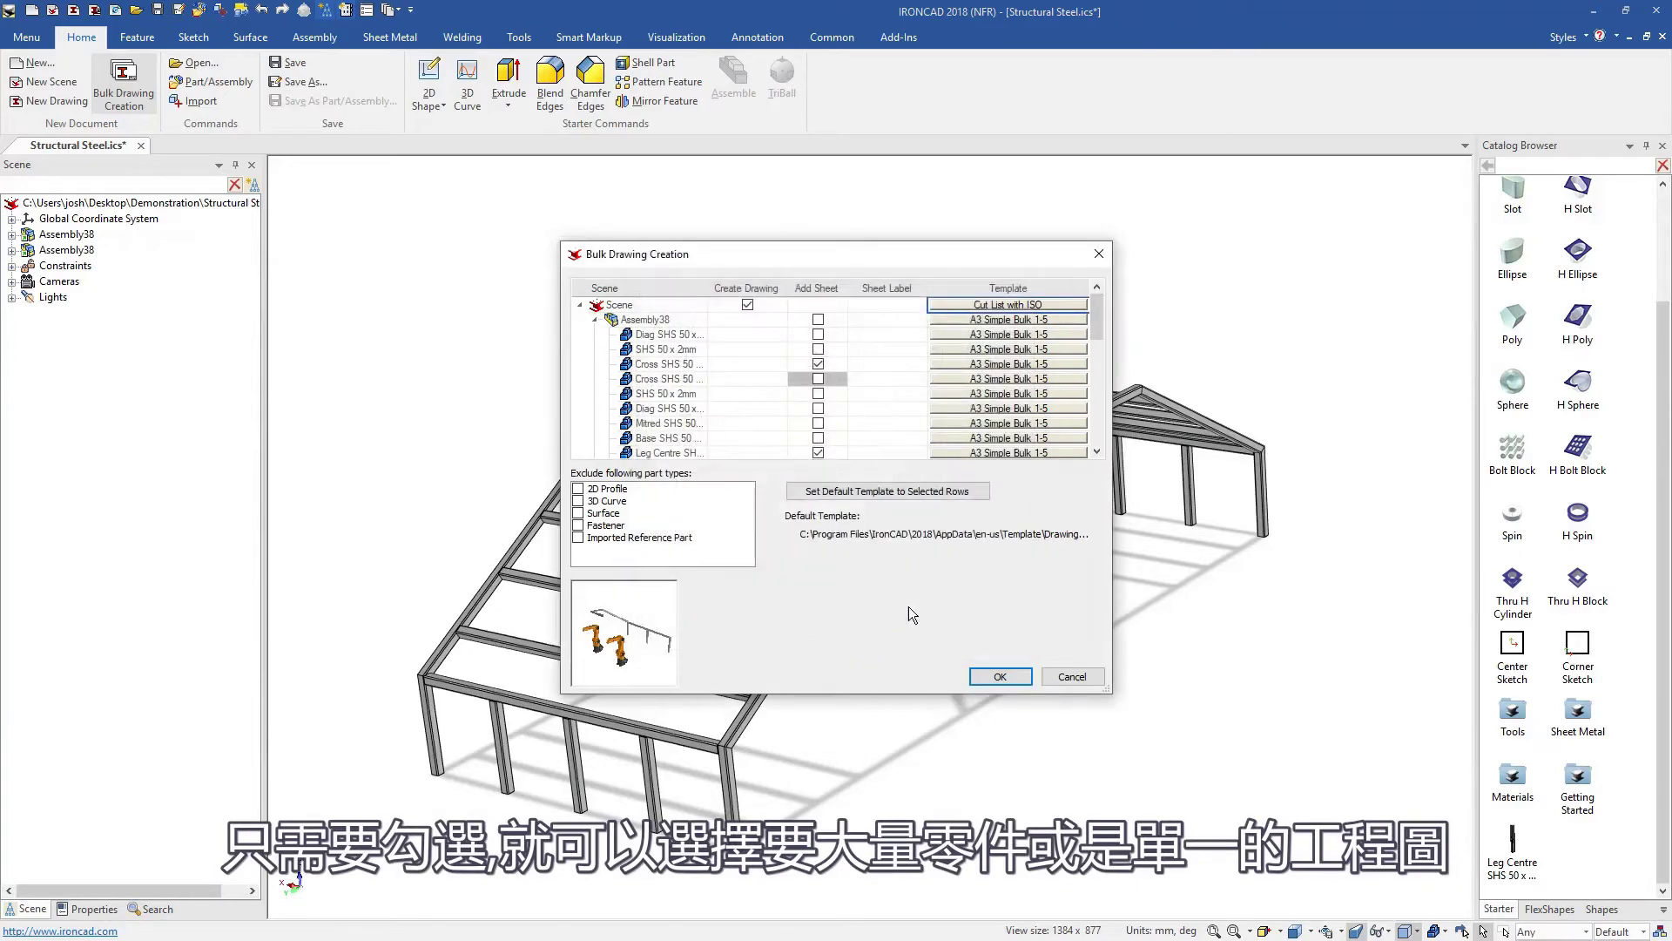
left_click(998, 675)
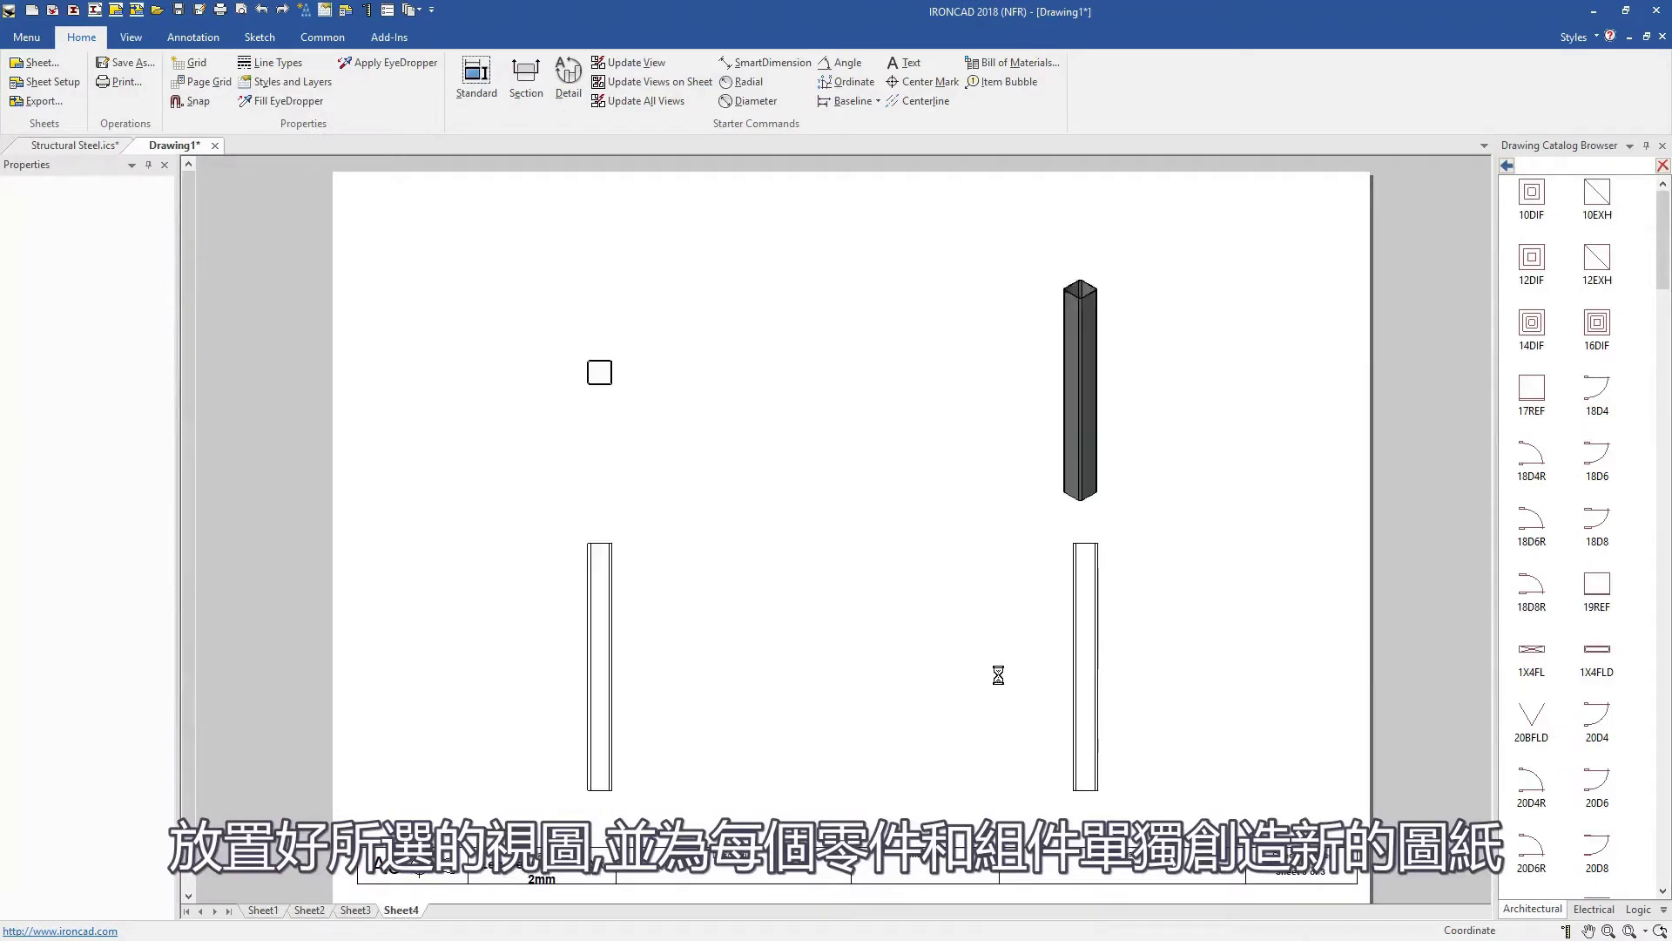
Step: Update the drawing views and review the cut list table on Sheet1
left_click(970, 425)
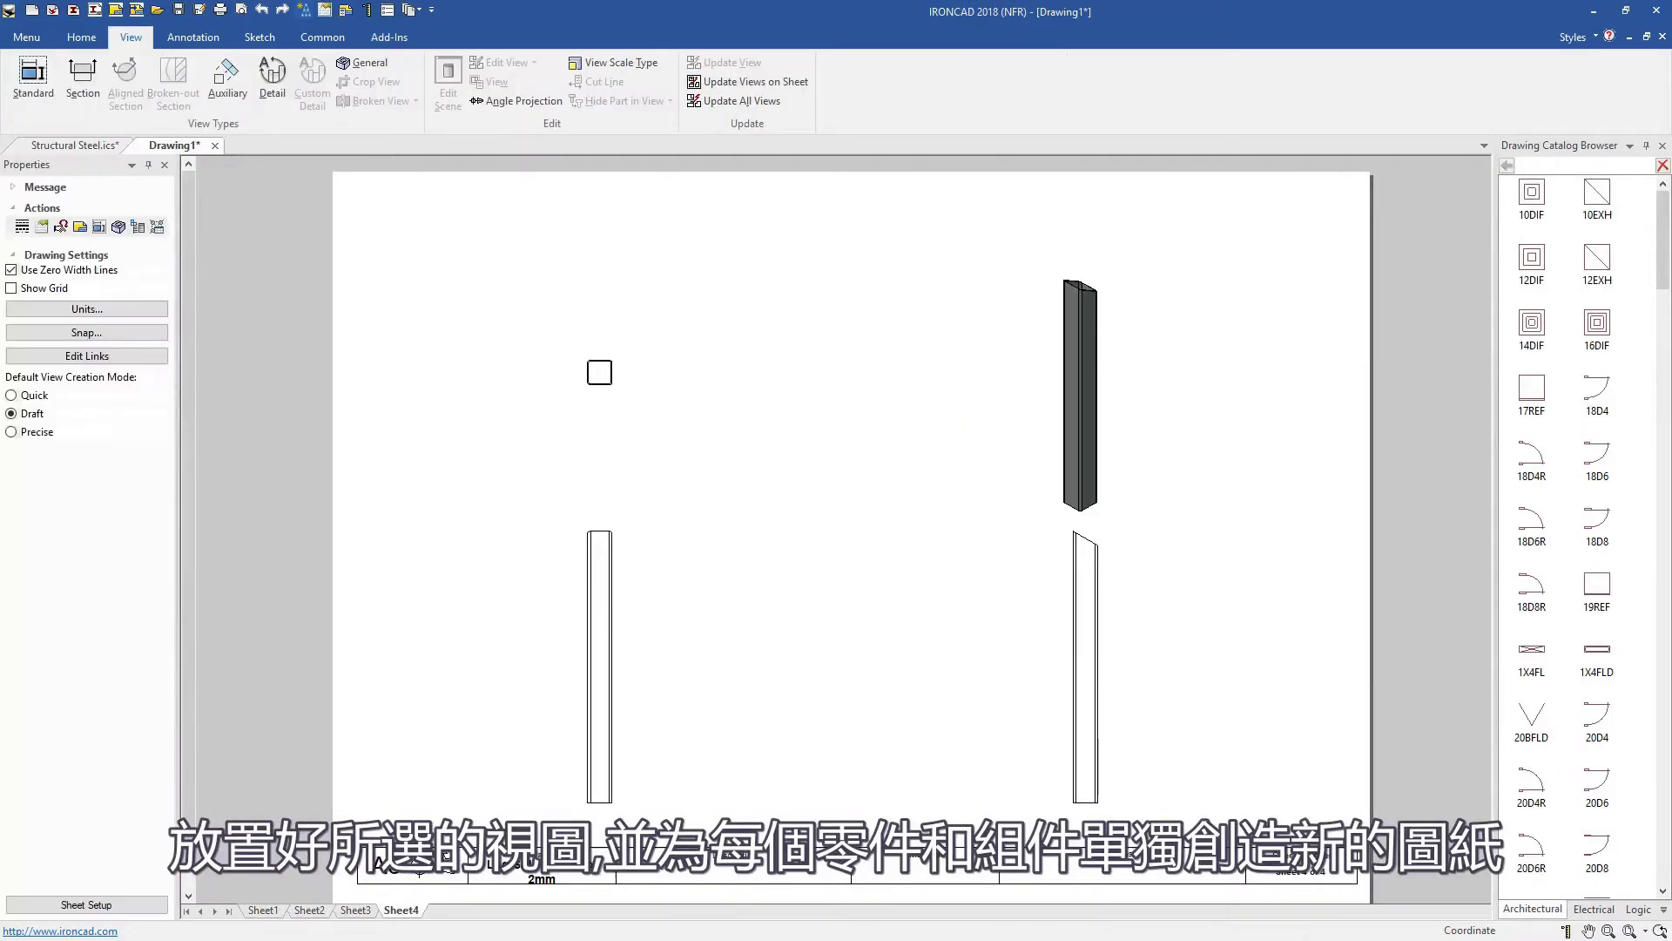
left_click(266, 910)
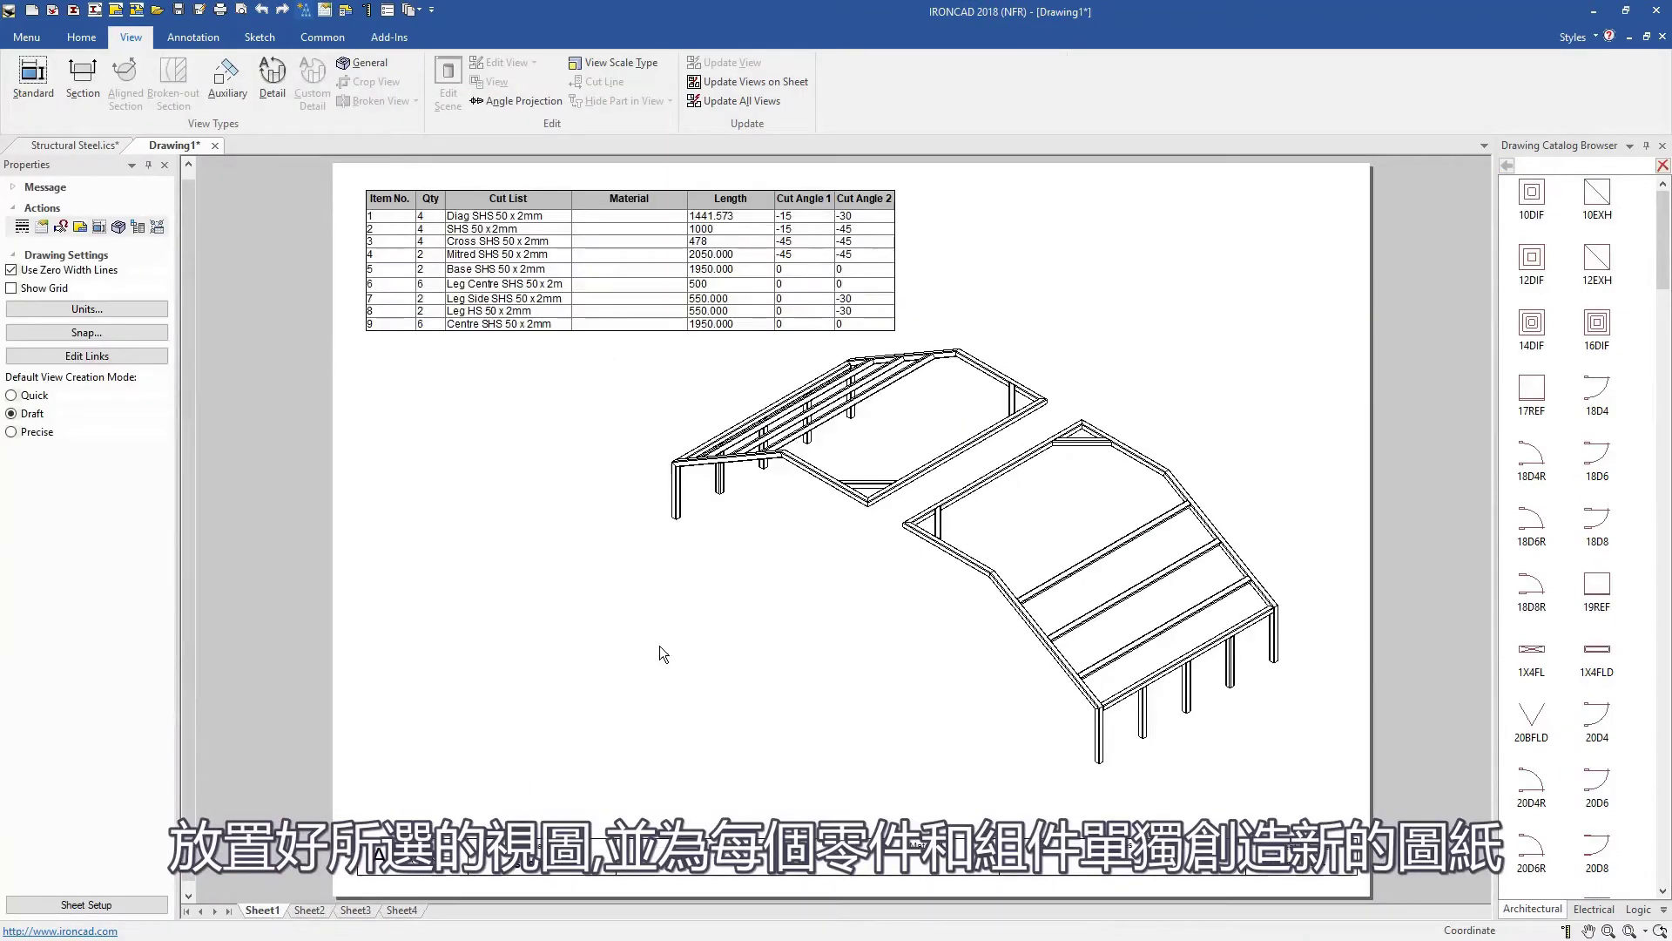
left_click(76, 144)
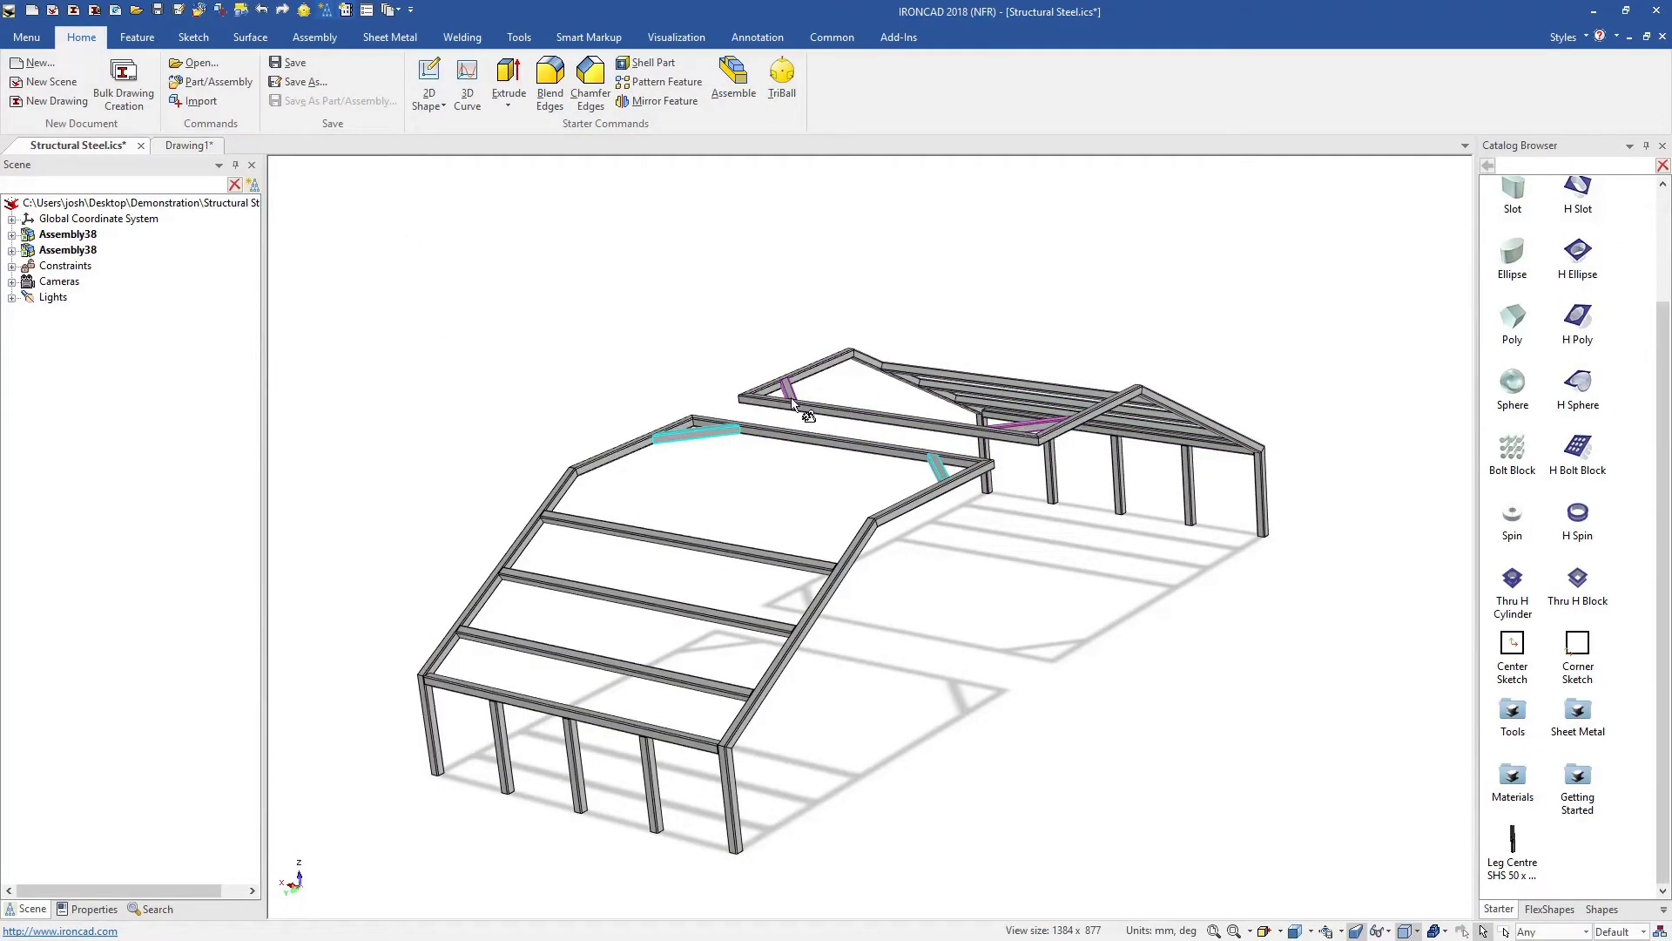
Step: Delete a brace beam from the Structural Steel frame and return to the cut list
key("Delete")
left_click(840, 541)
left_click(187, 145)
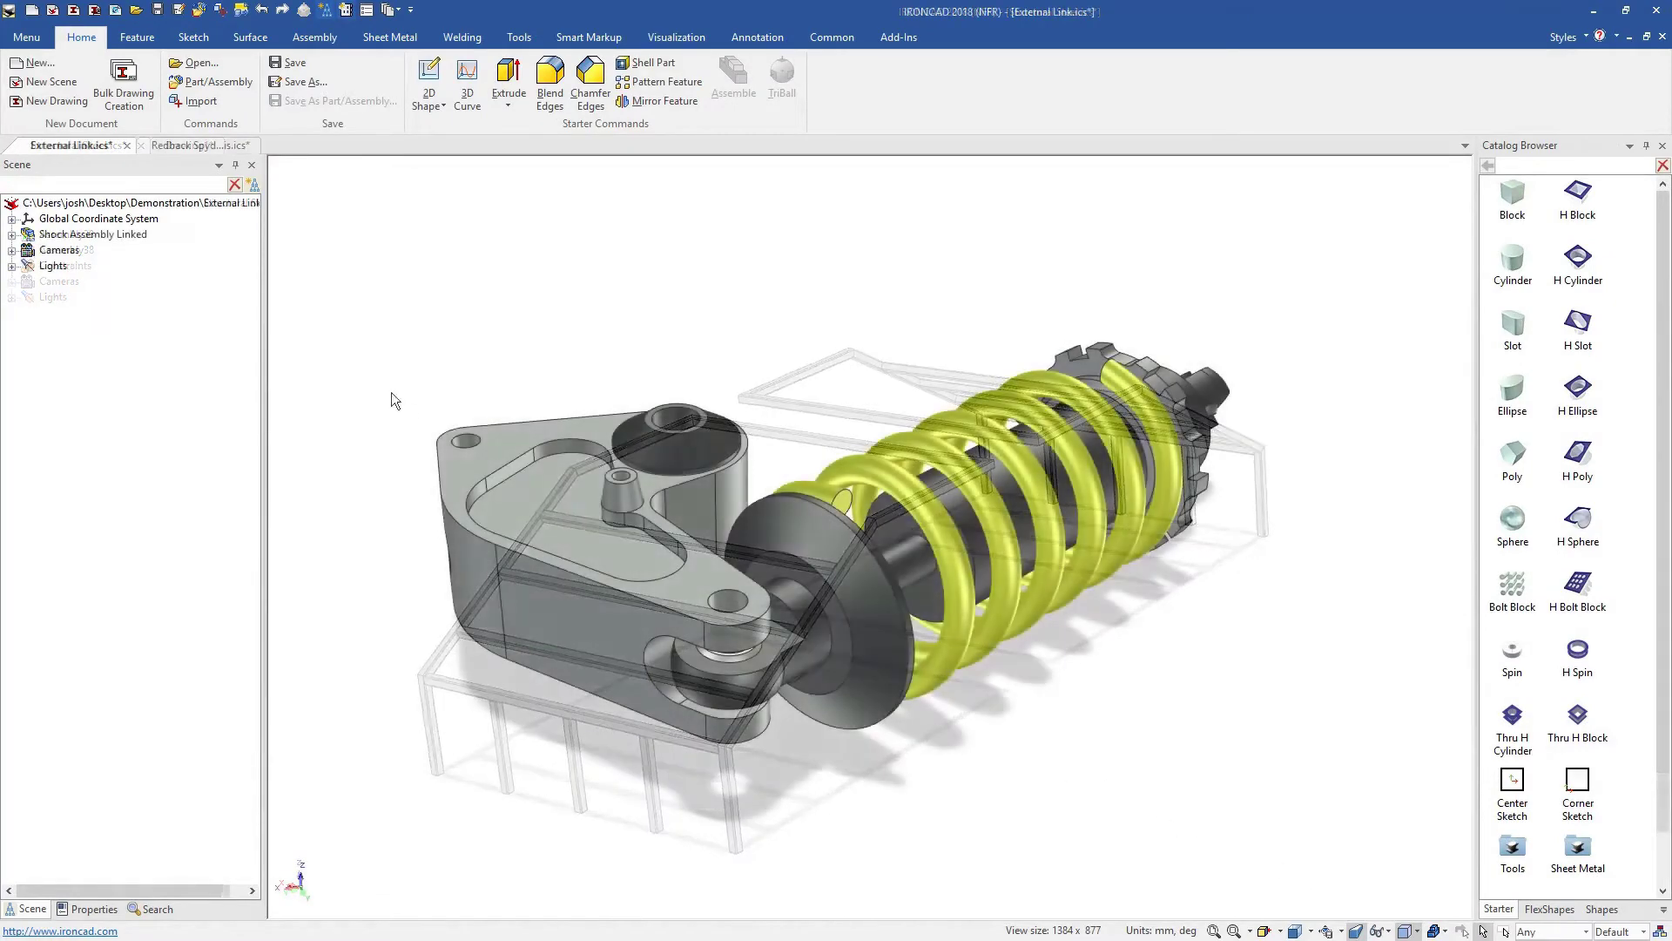
Step: Apply a blue material to the shock spring and a black material to its end cap
left_click(191, 145)
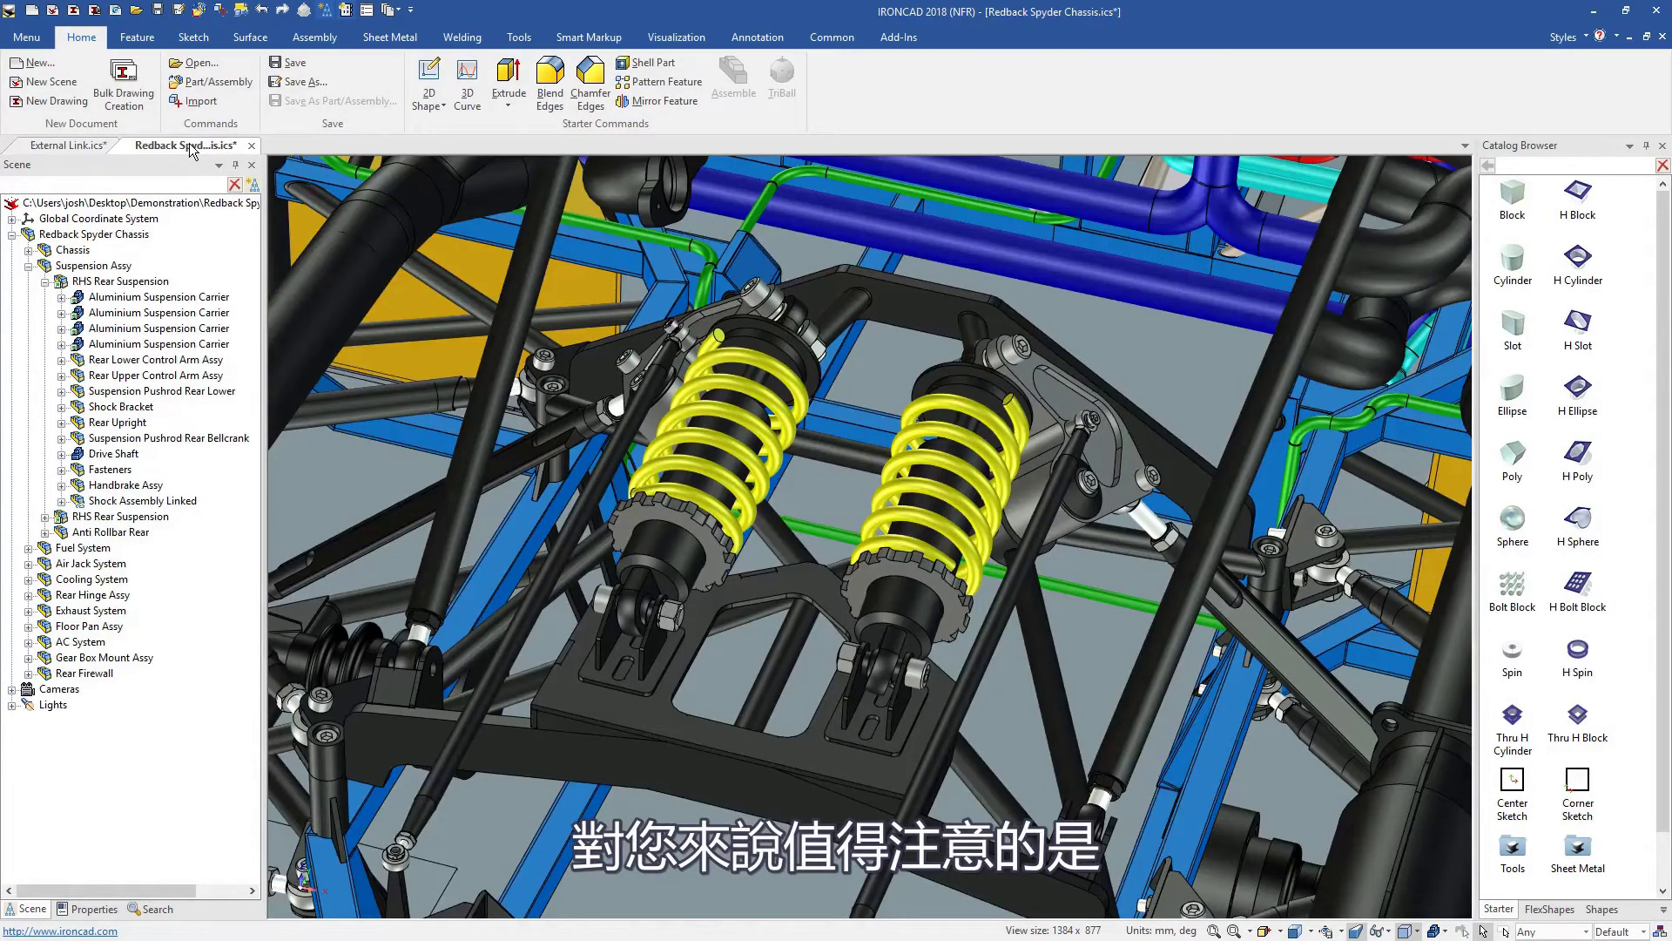
left_click(61, 146)
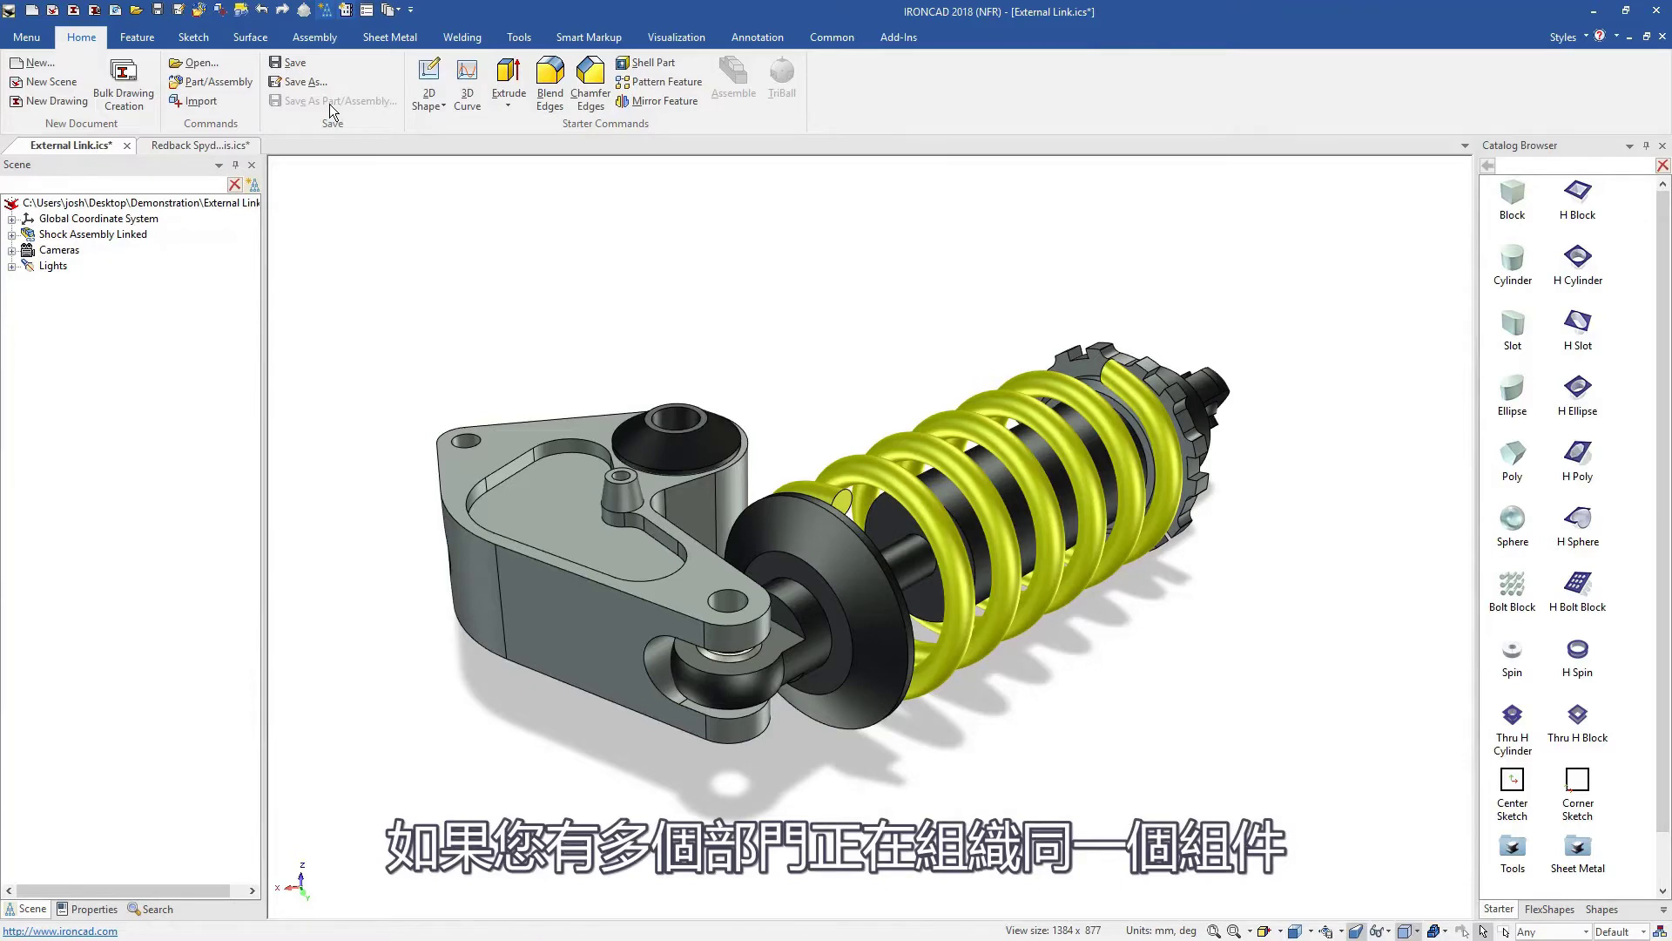
scroll(1534, 828, "down", 1)
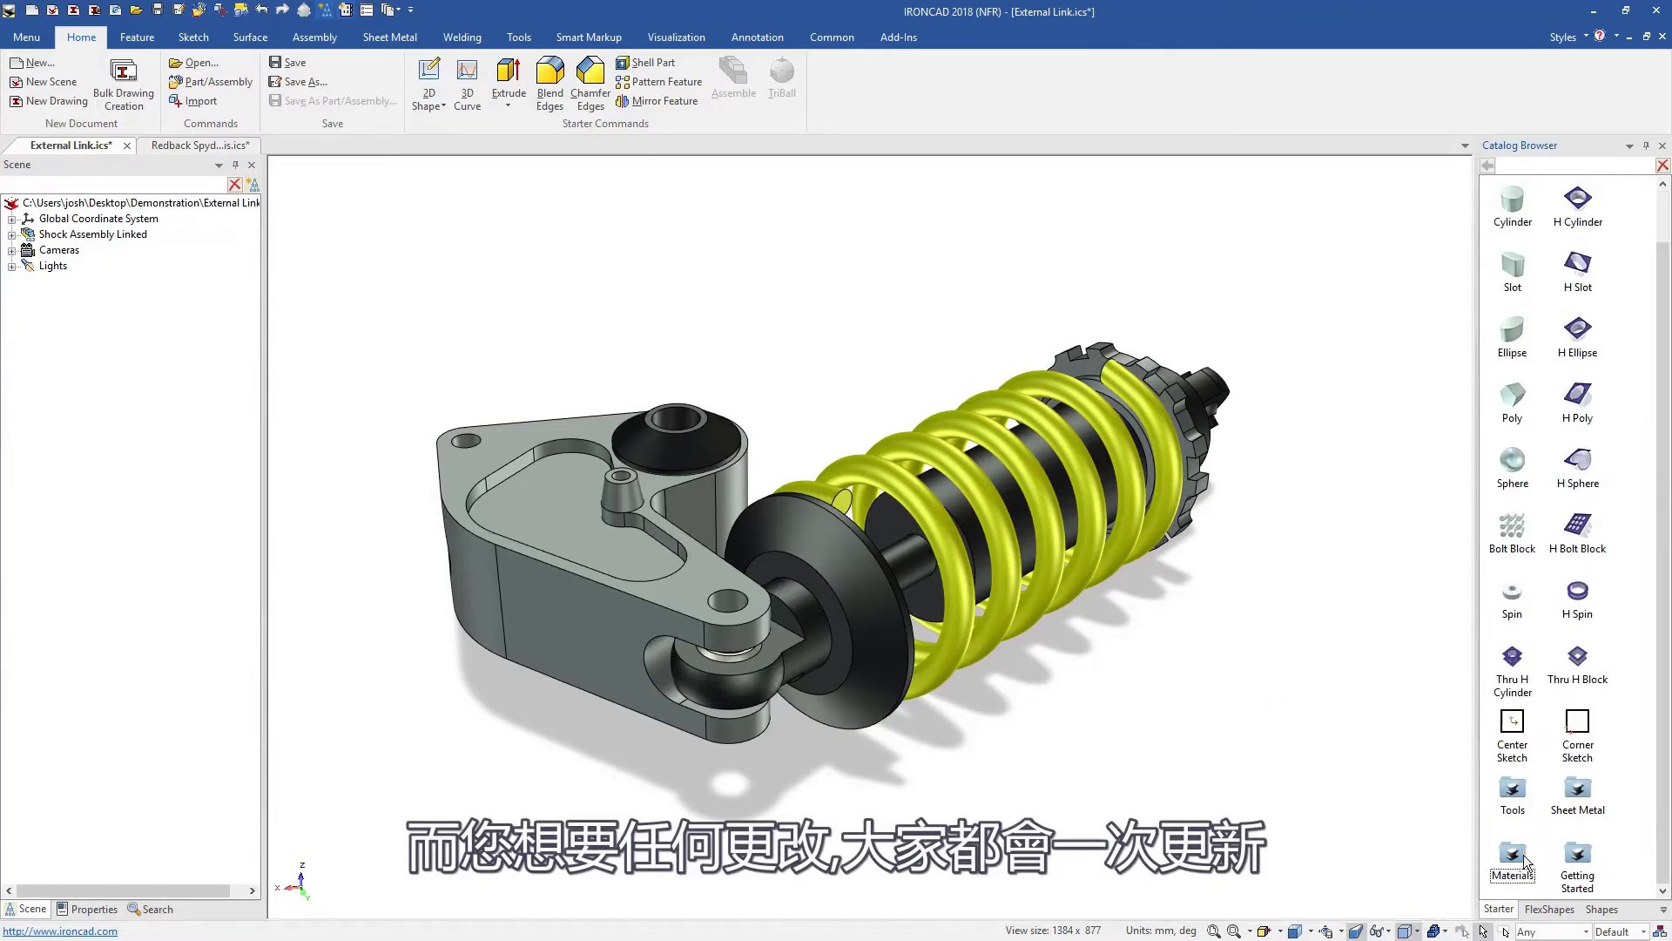
double_click(1513, 862)
left_click_drag(1485, 759, 1089, 572)
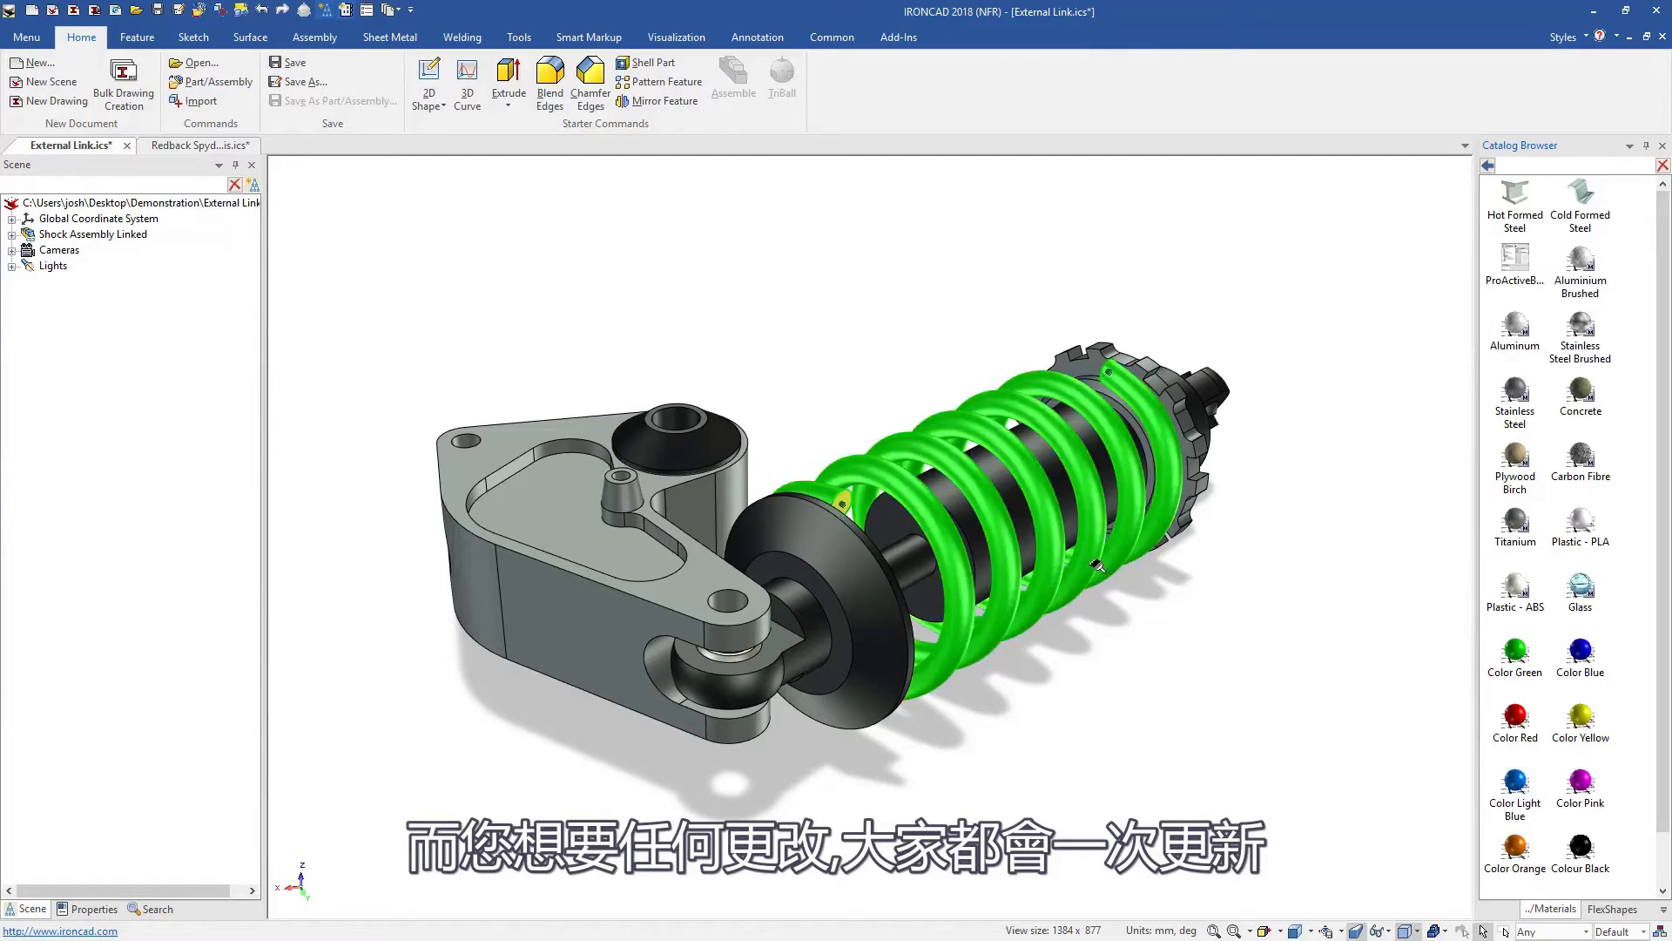
left_click(1203, 489)
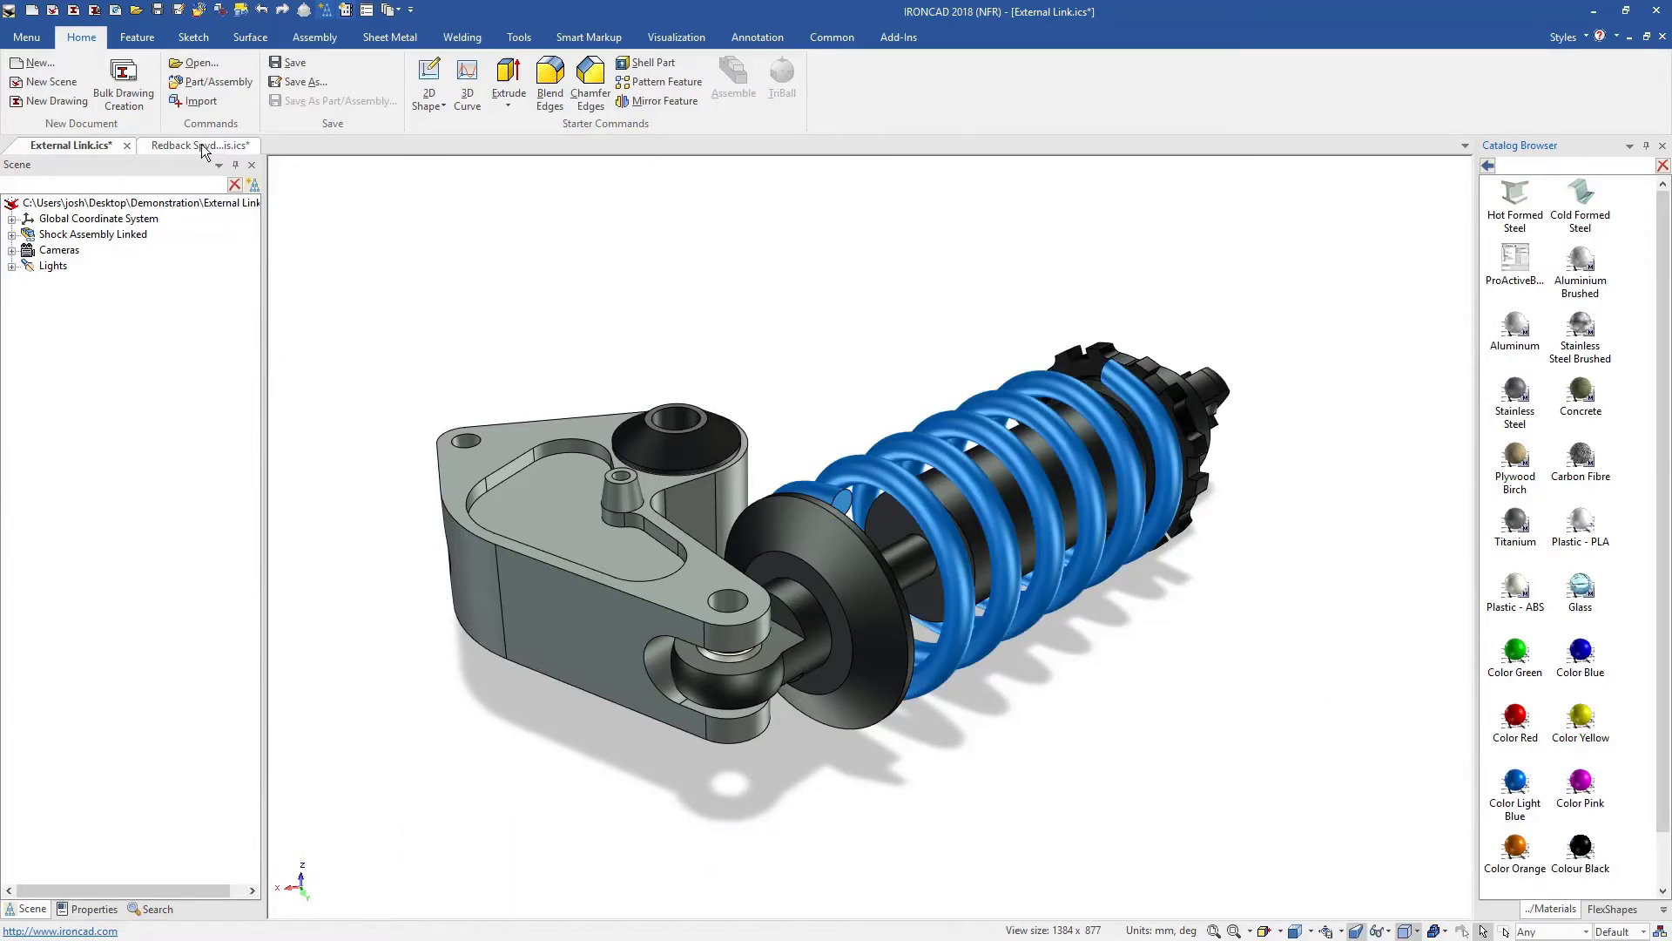
Step: Inspect the updated linked shock in the Redback Spyder Chassis, then return to External Link
left_click(201, 145)
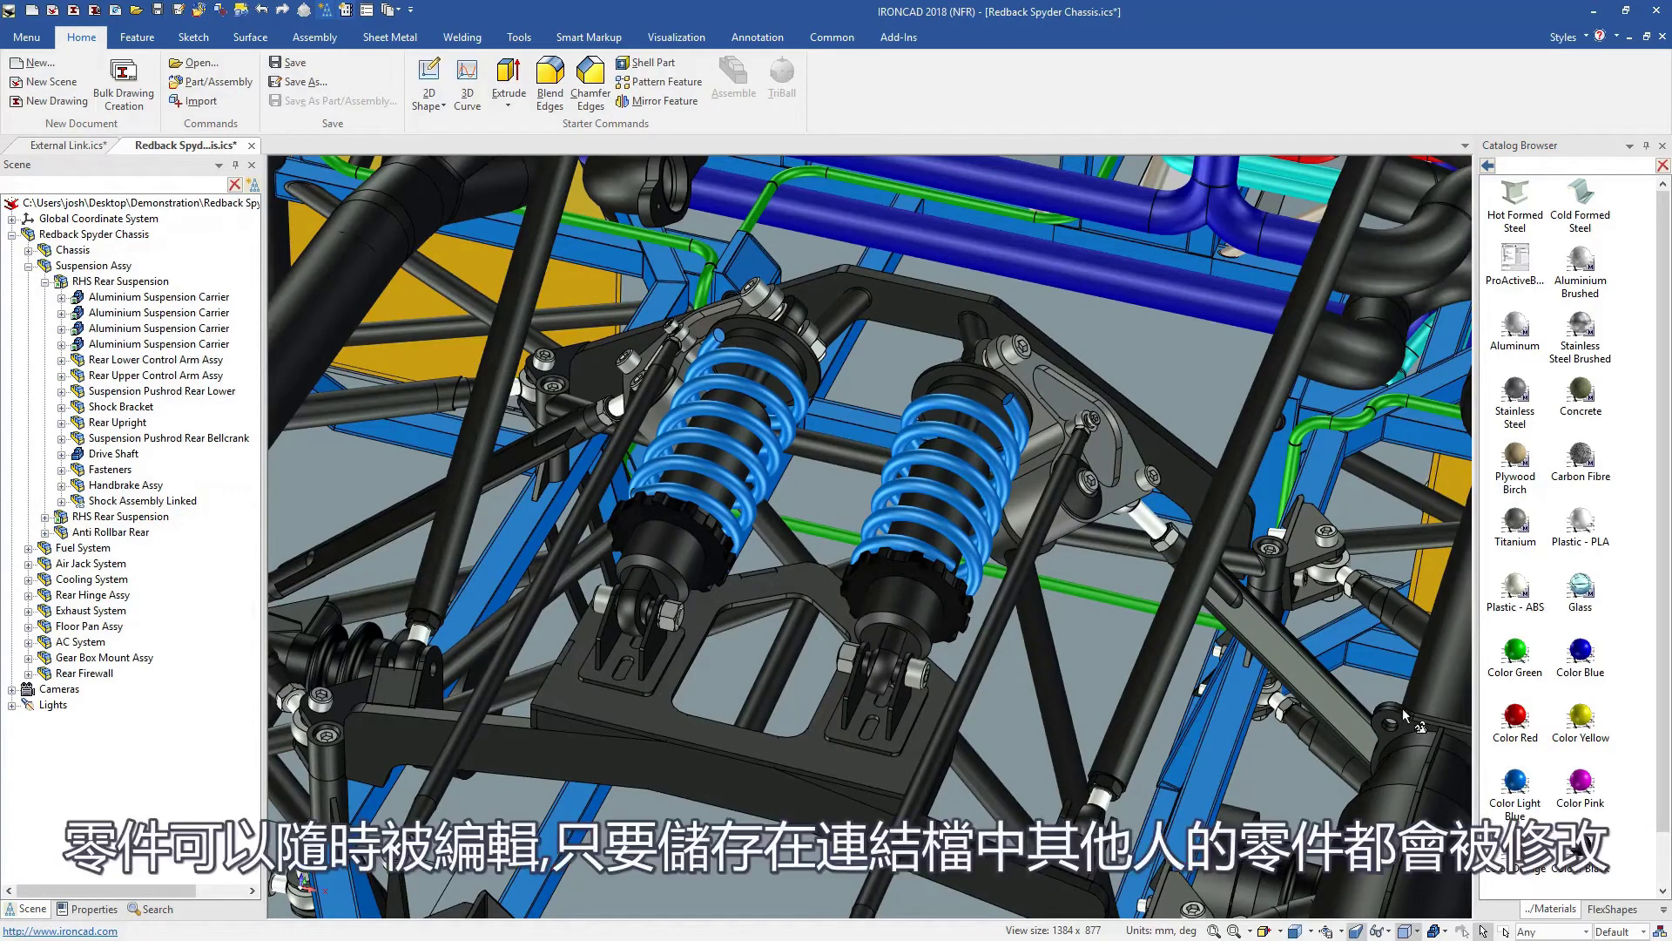
left_click(1107, 468)
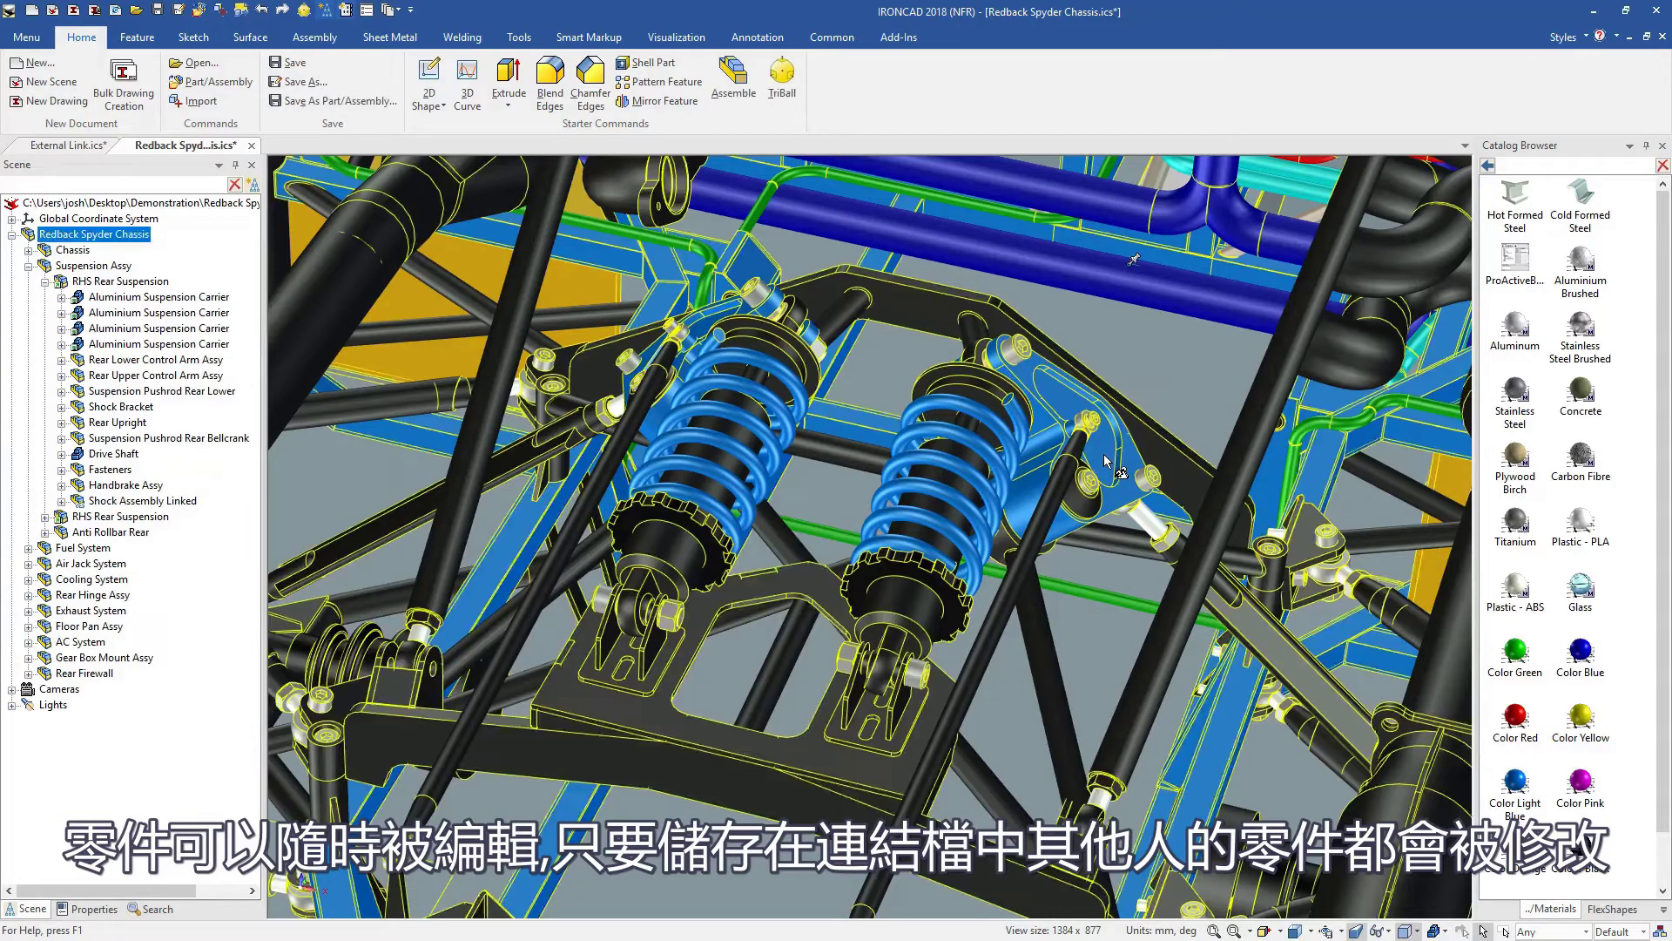
key("Escape")
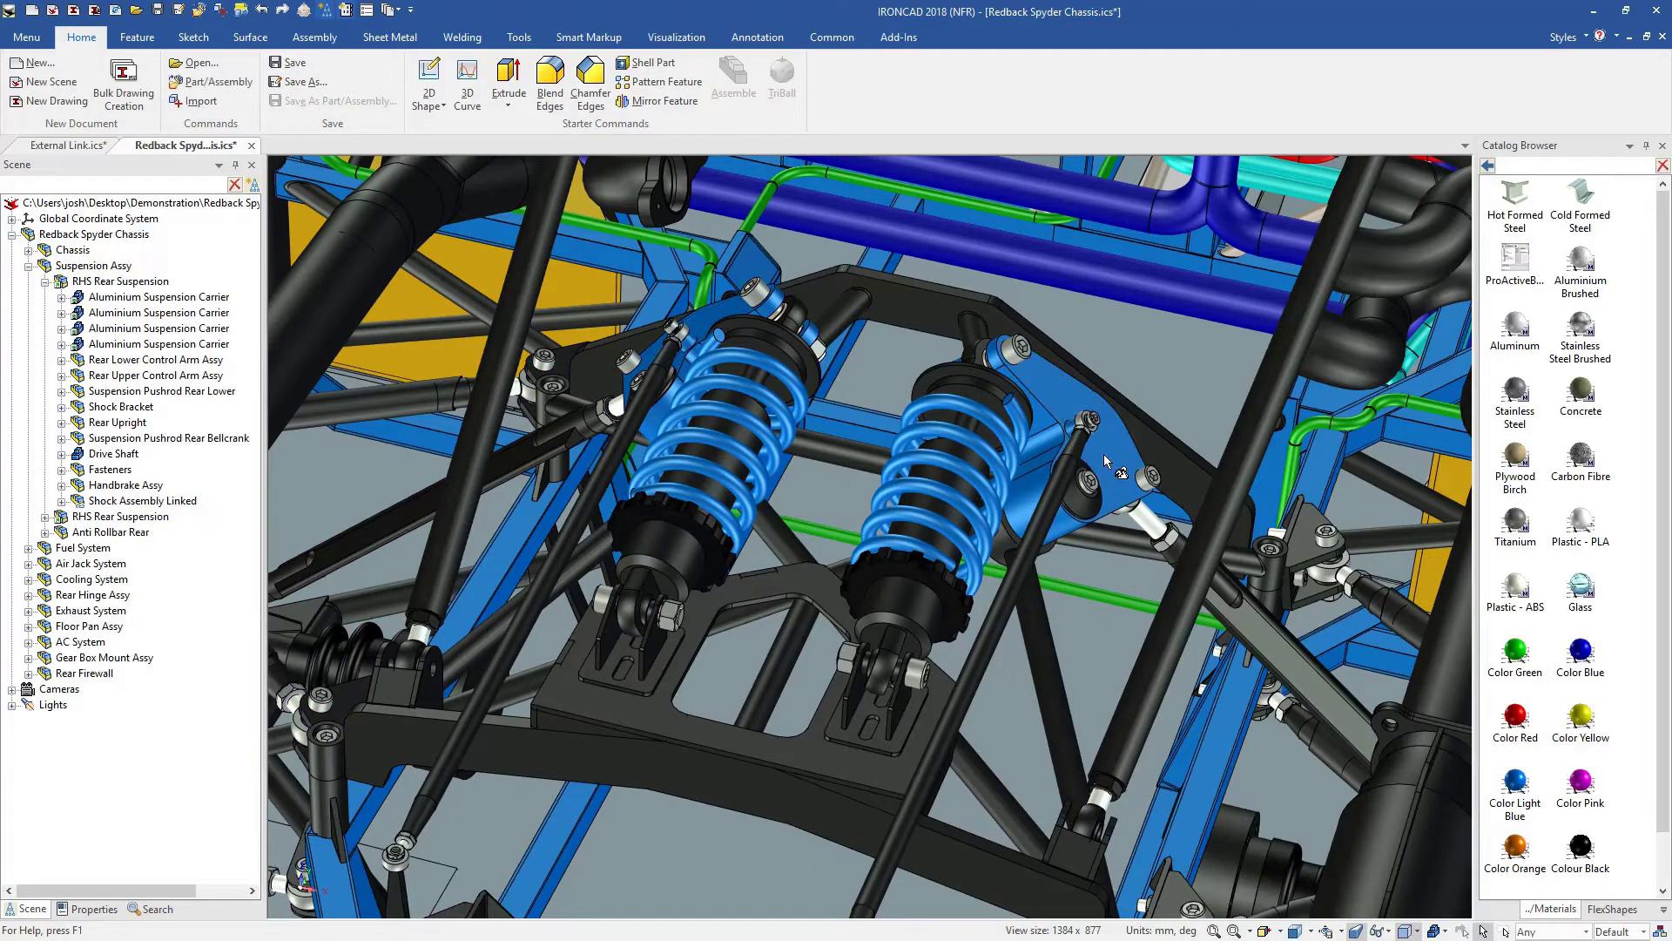
left_click(68, 145)
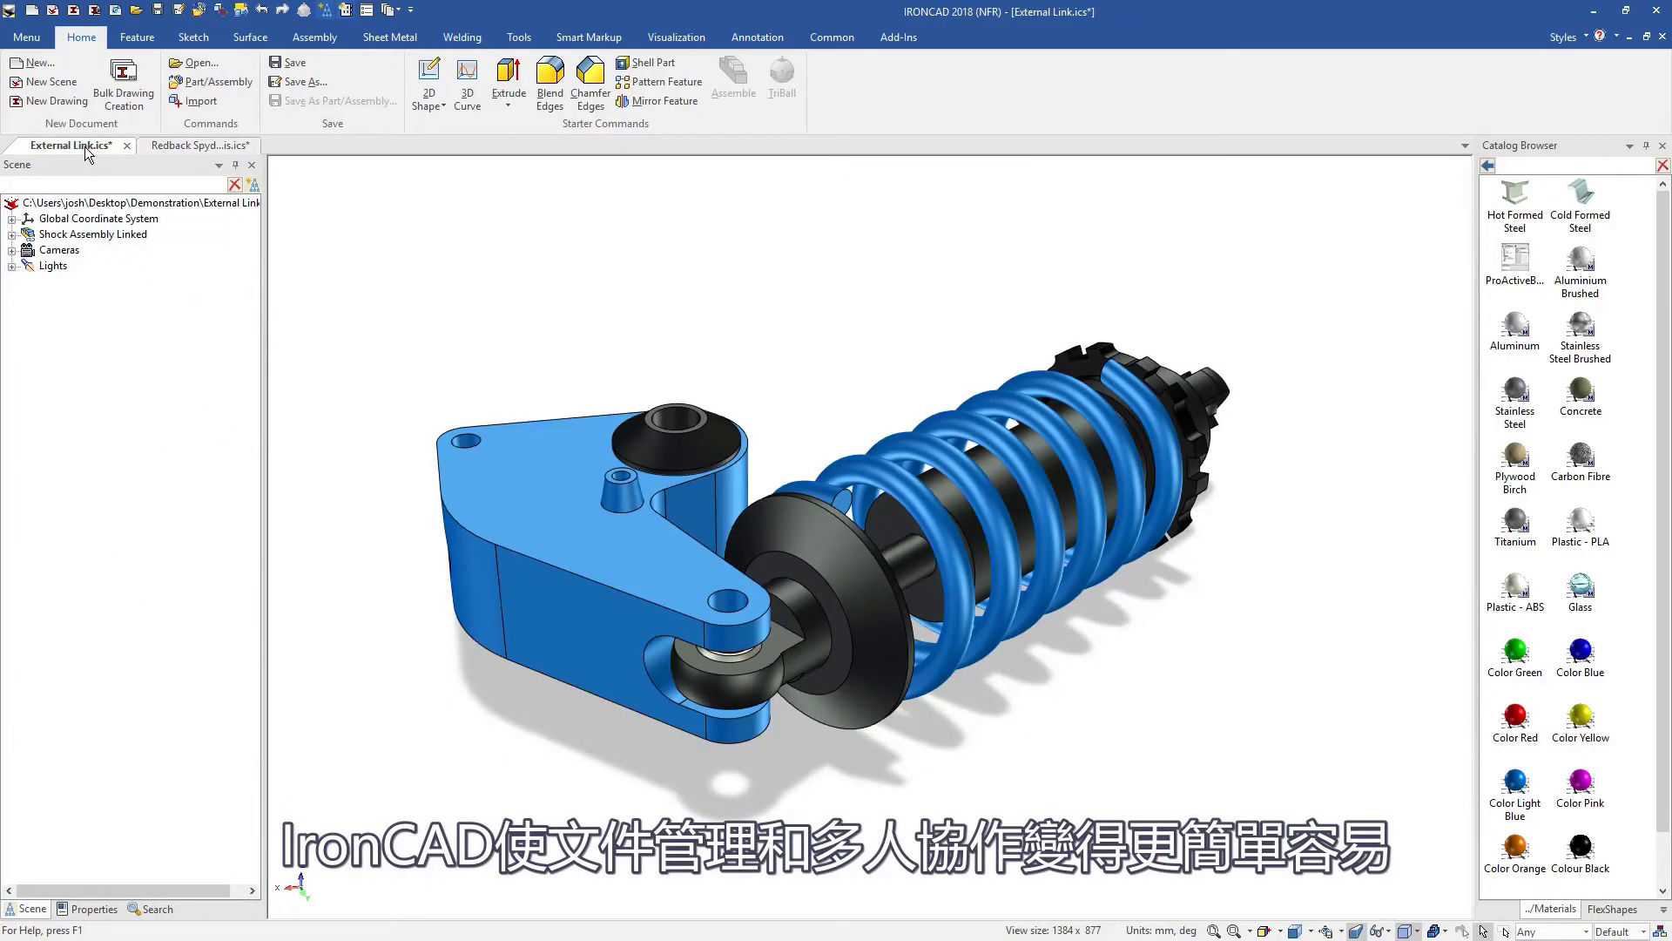
left_click(1489, 164)
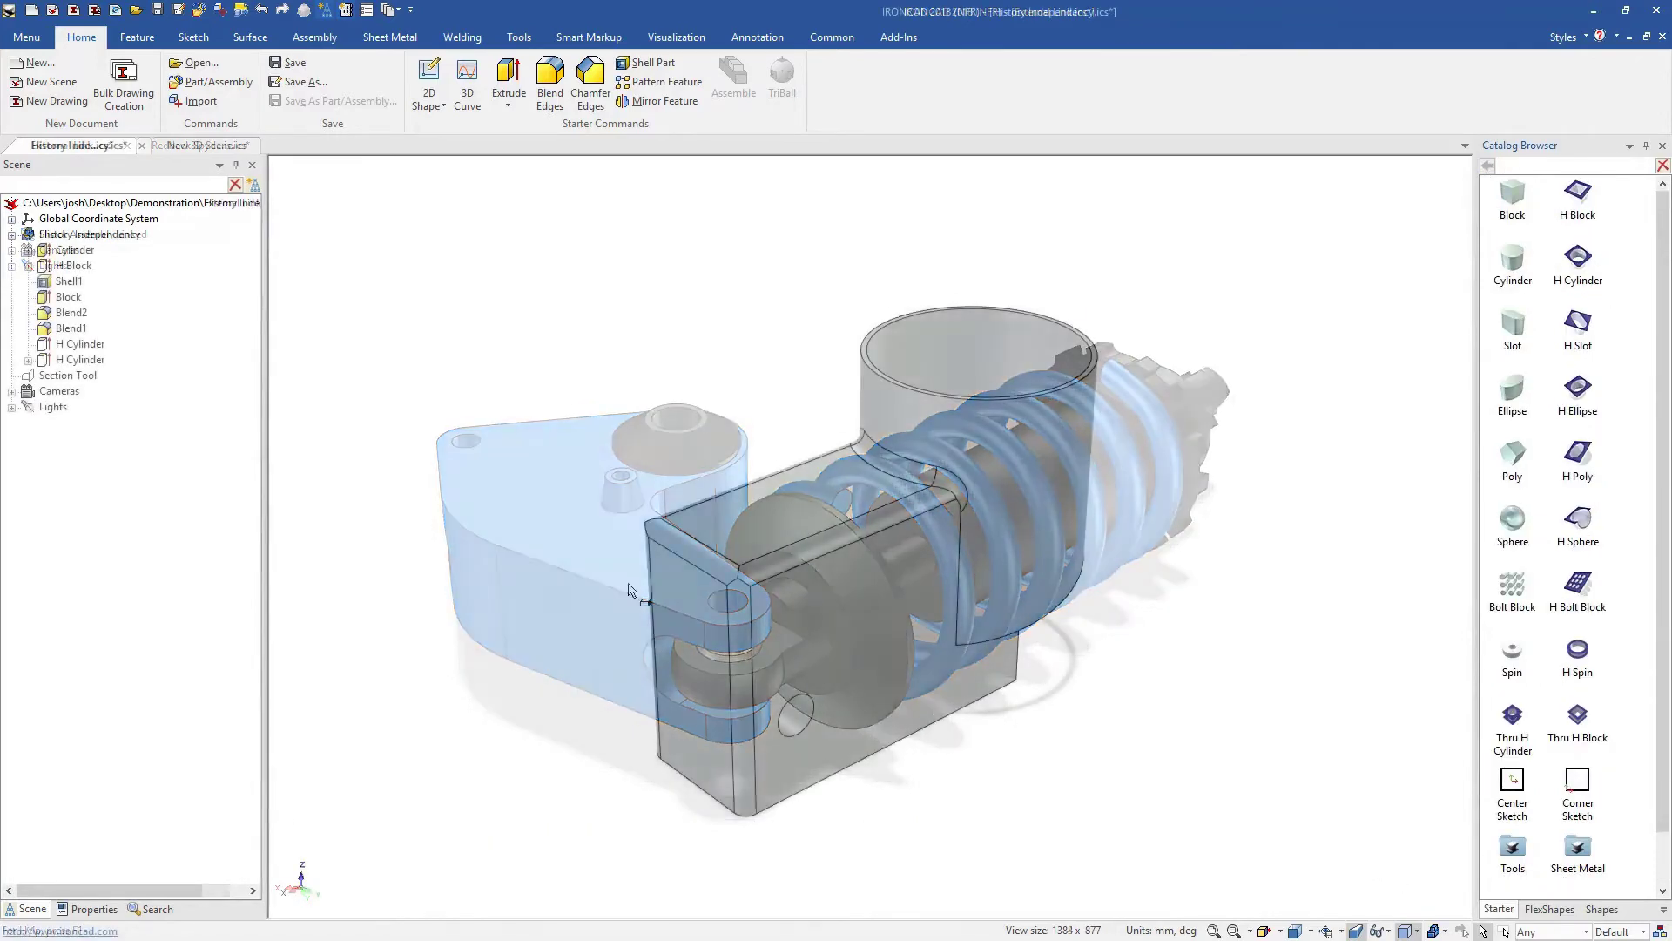
Step: Move H Block and Shell1 below the H Cylinders and swap Blend1 with Blend2
left_click(75, 250)
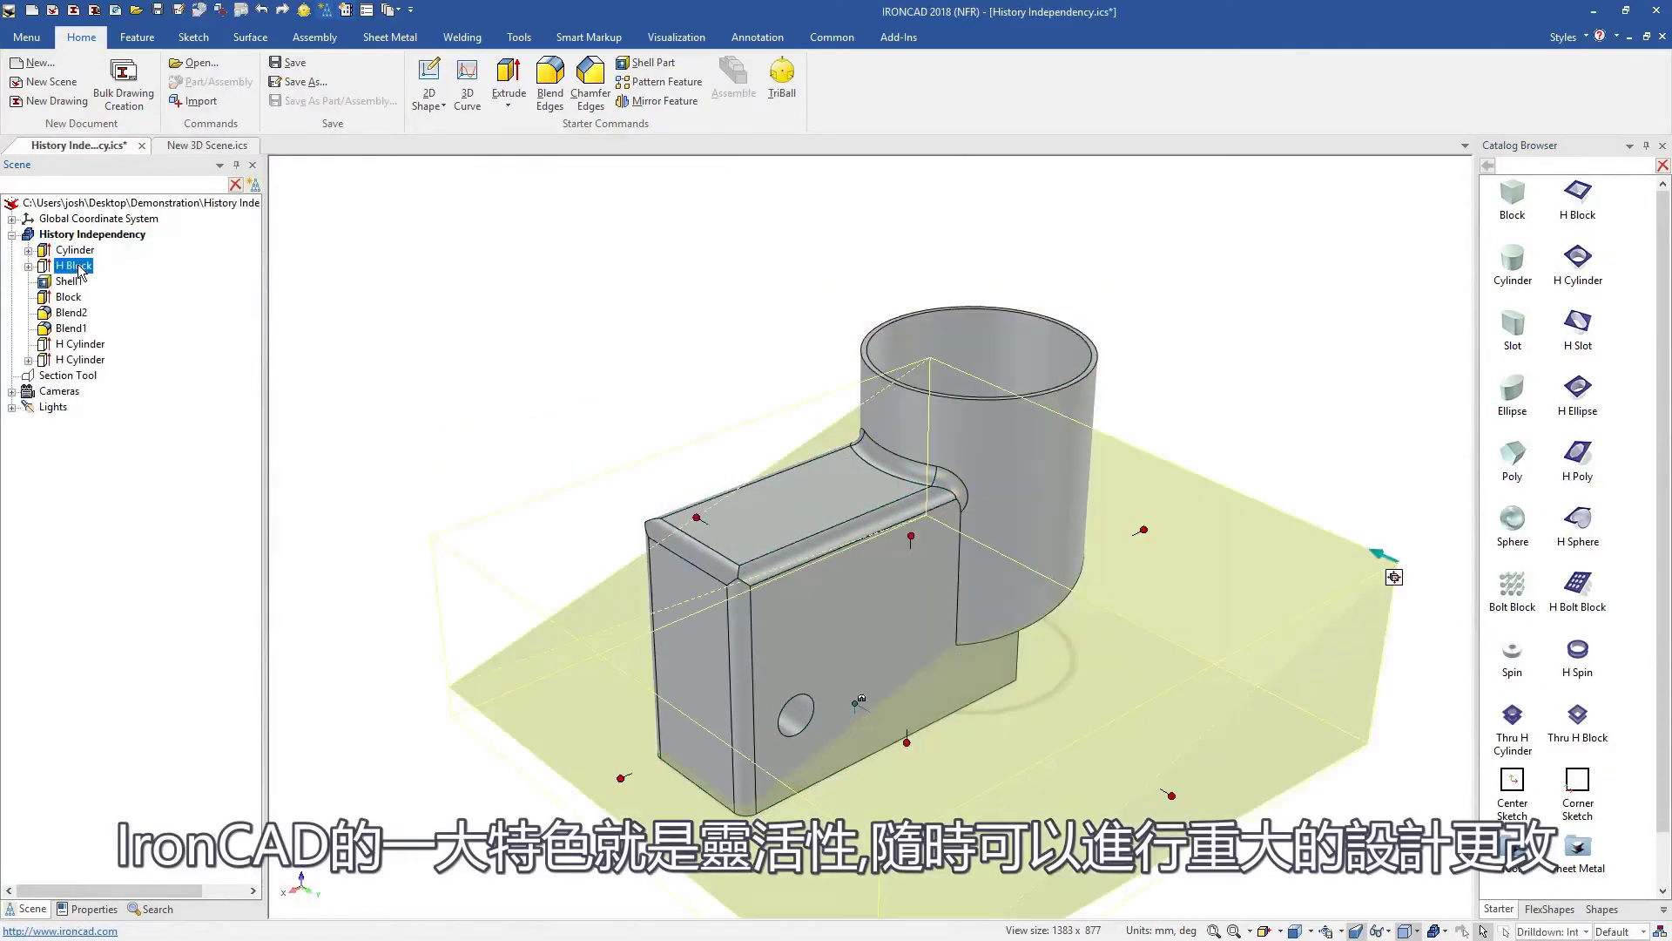
left_click(68, 281)
left_click(71, 311)
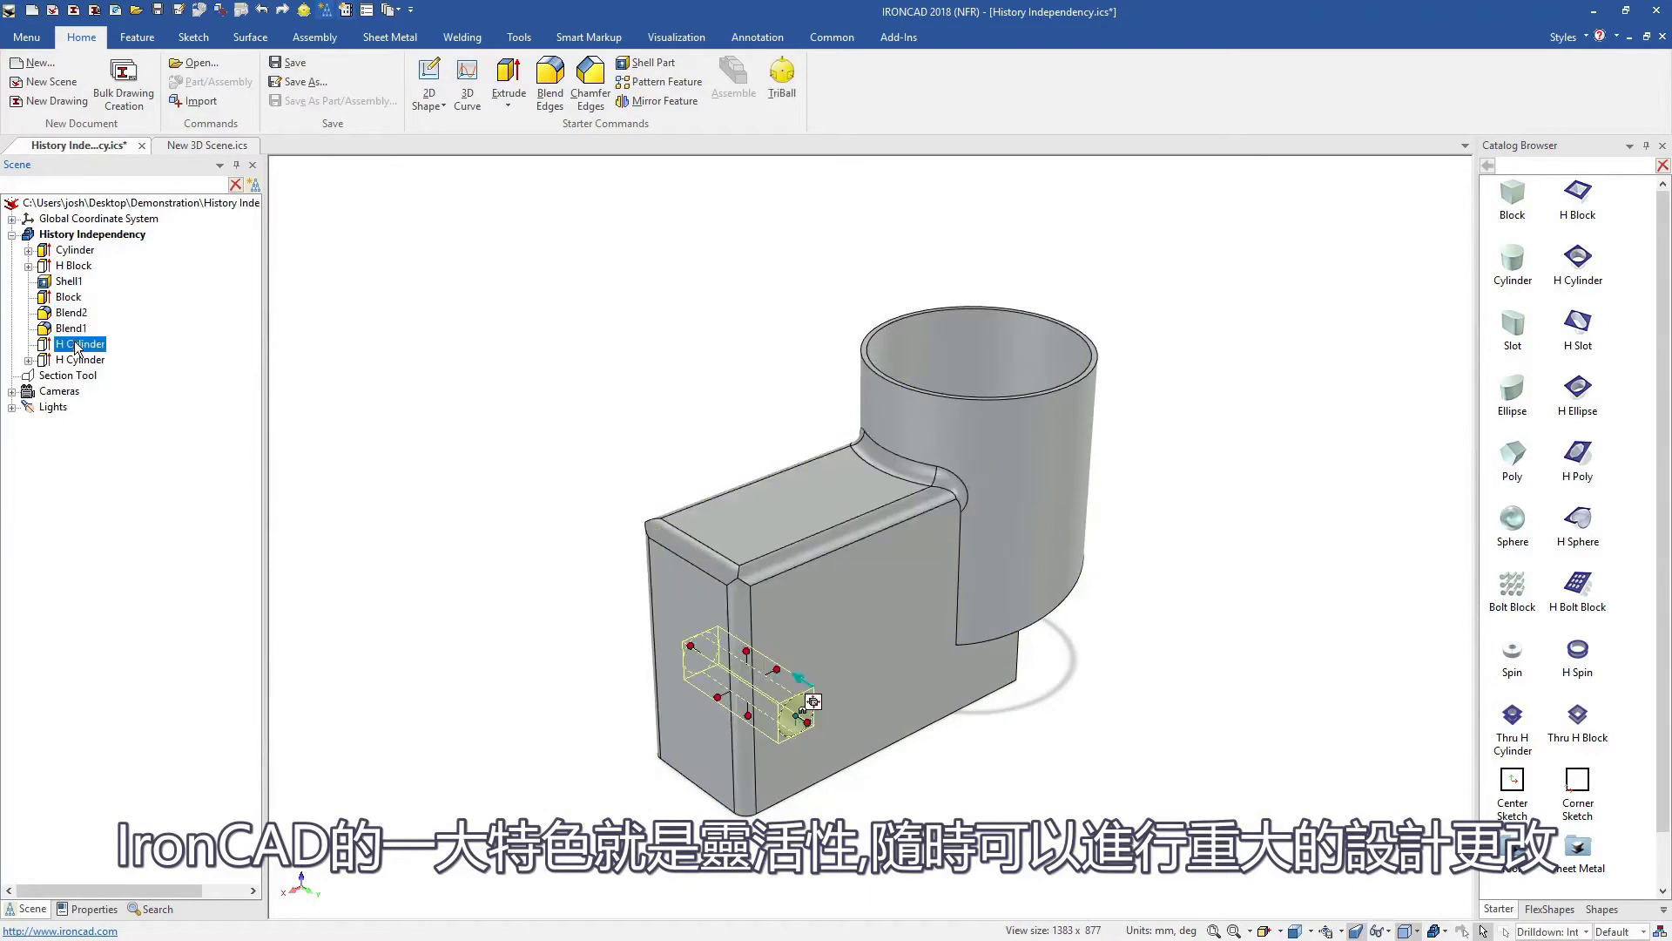
left_click(78, 344)
left_click(89, 469)
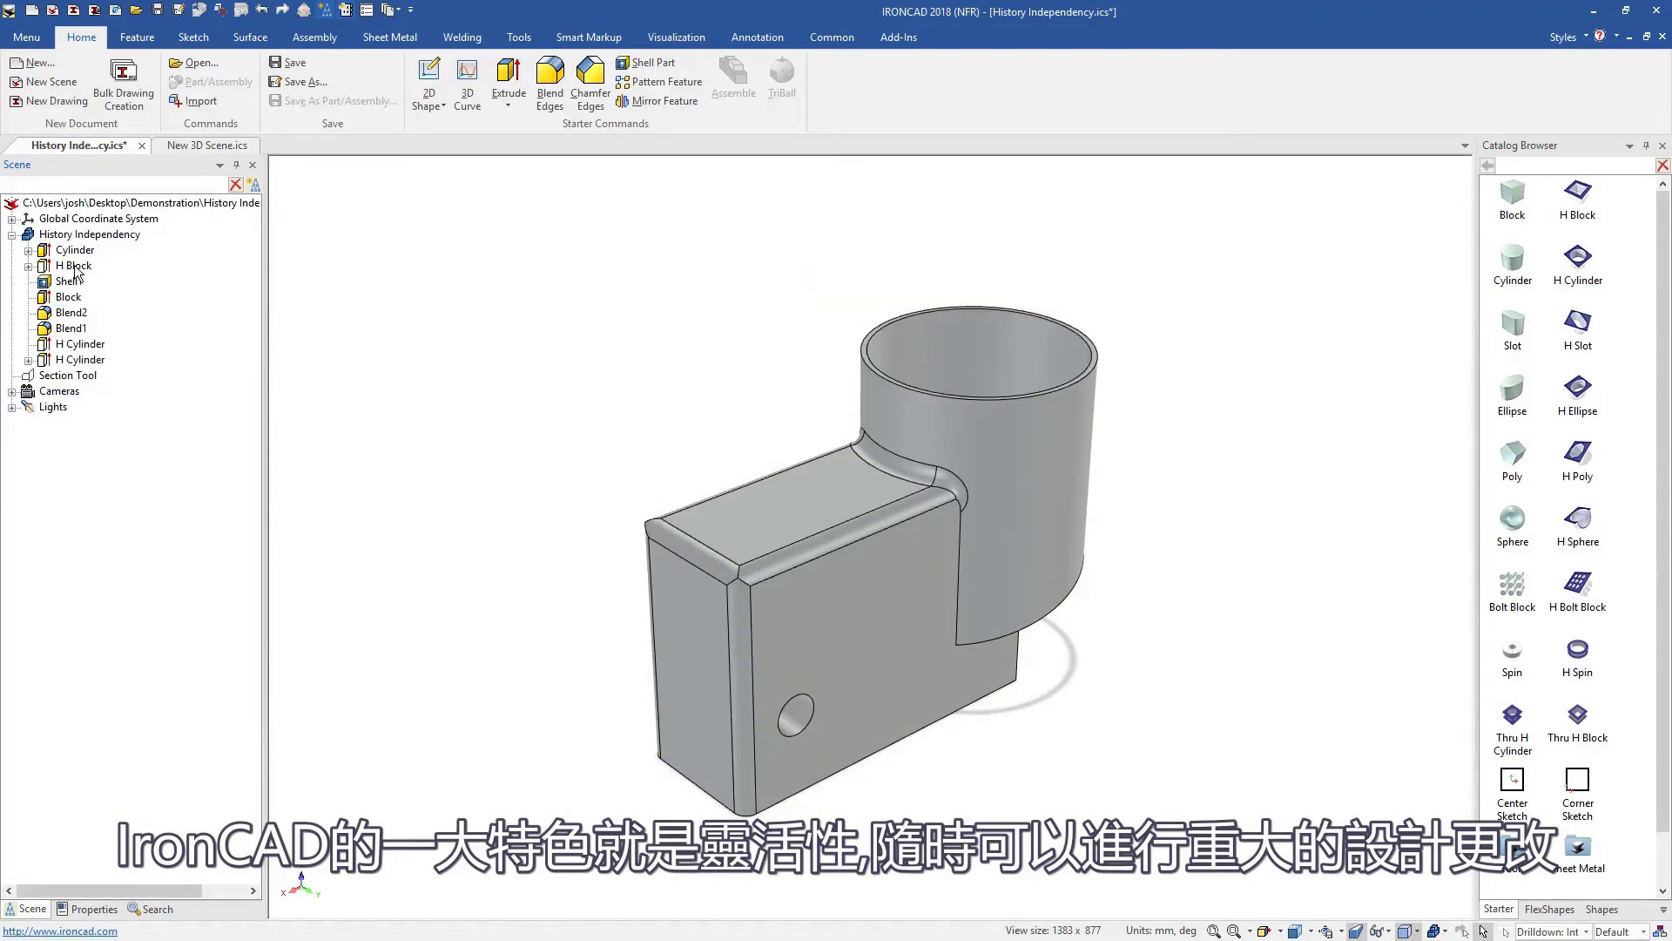
left_click_drag(75, 265, 82, 366)
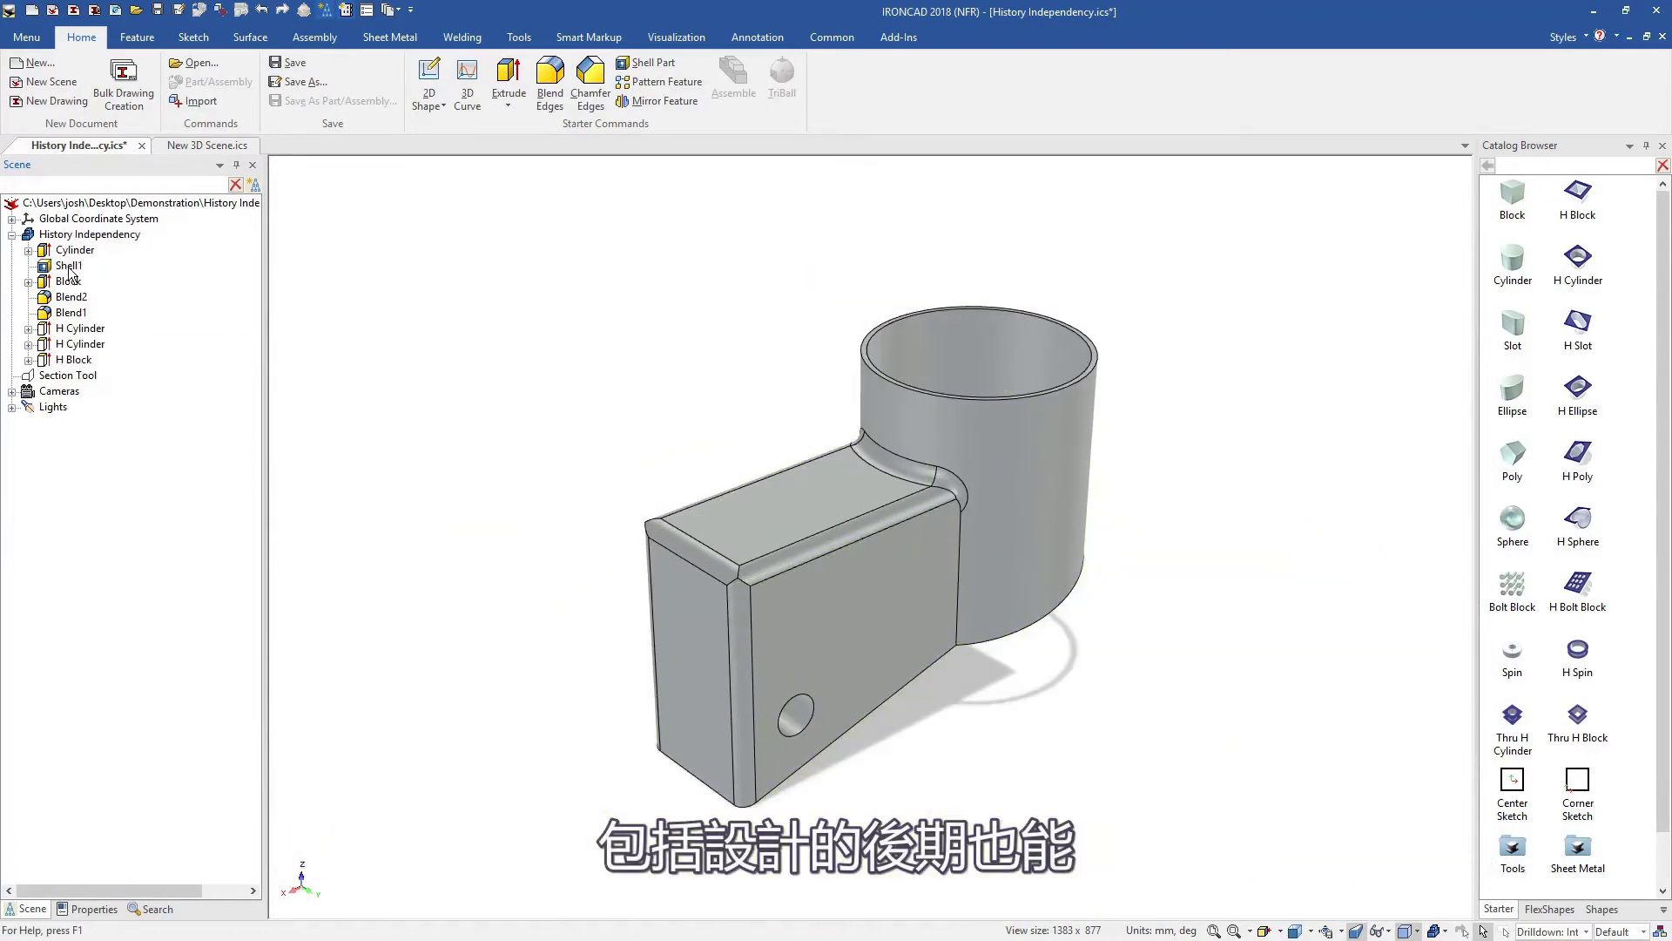
left_click(69, 265)
left_click_drag(69, 266, 78, 334)
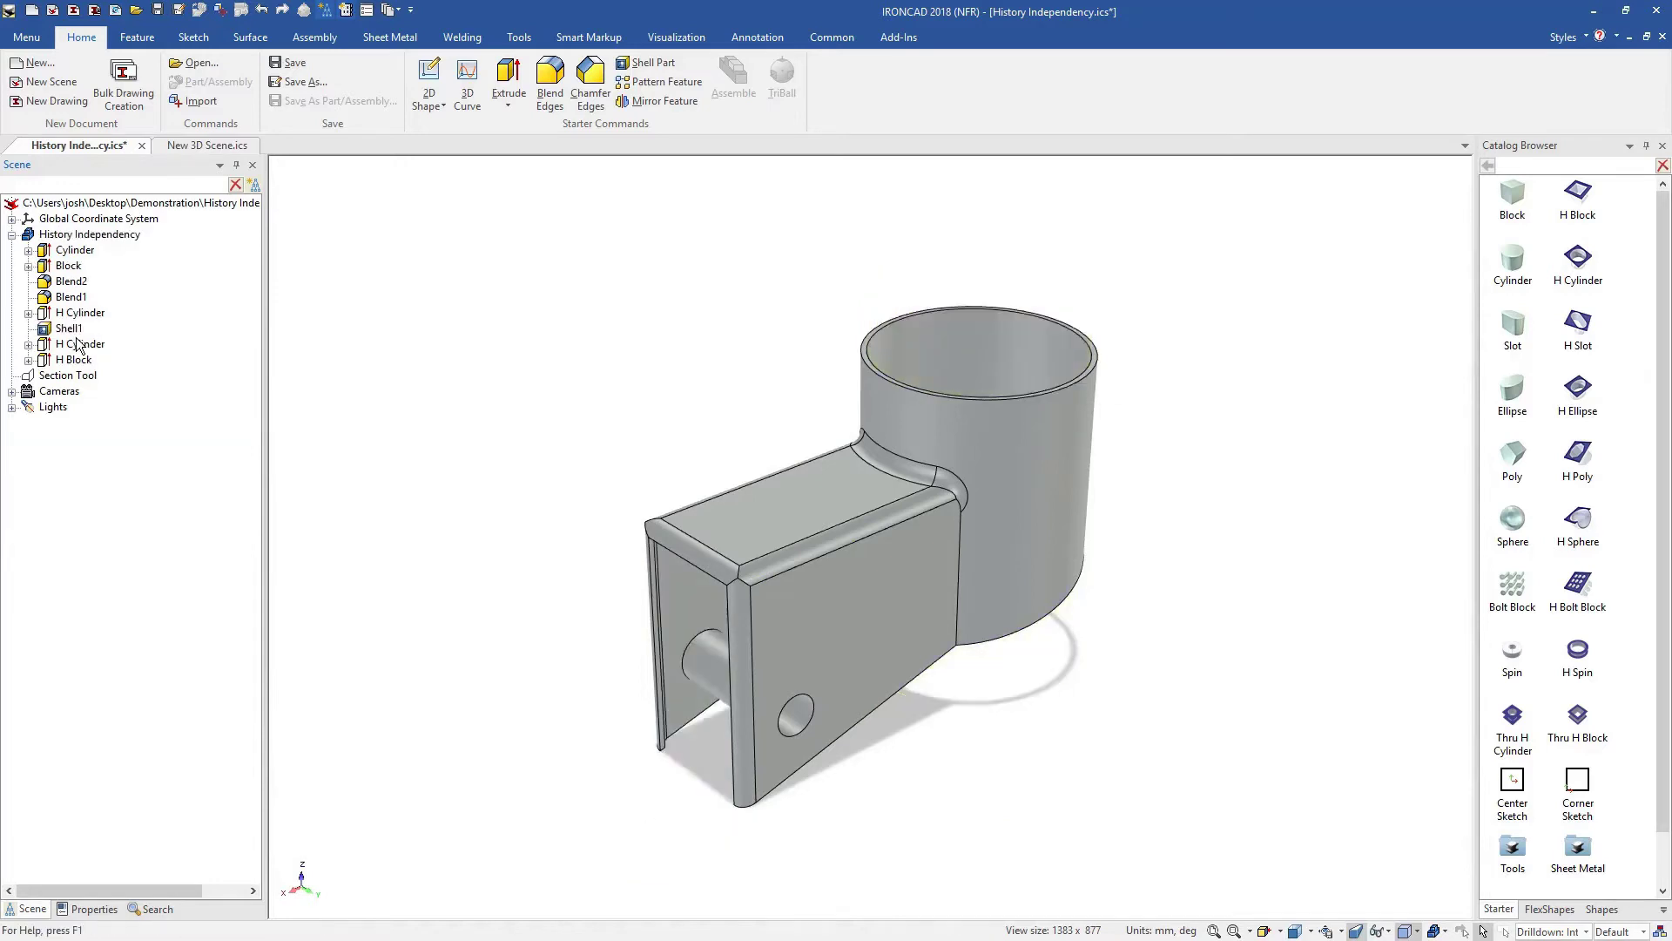
left_click_drag(70, 297, 72, 278)
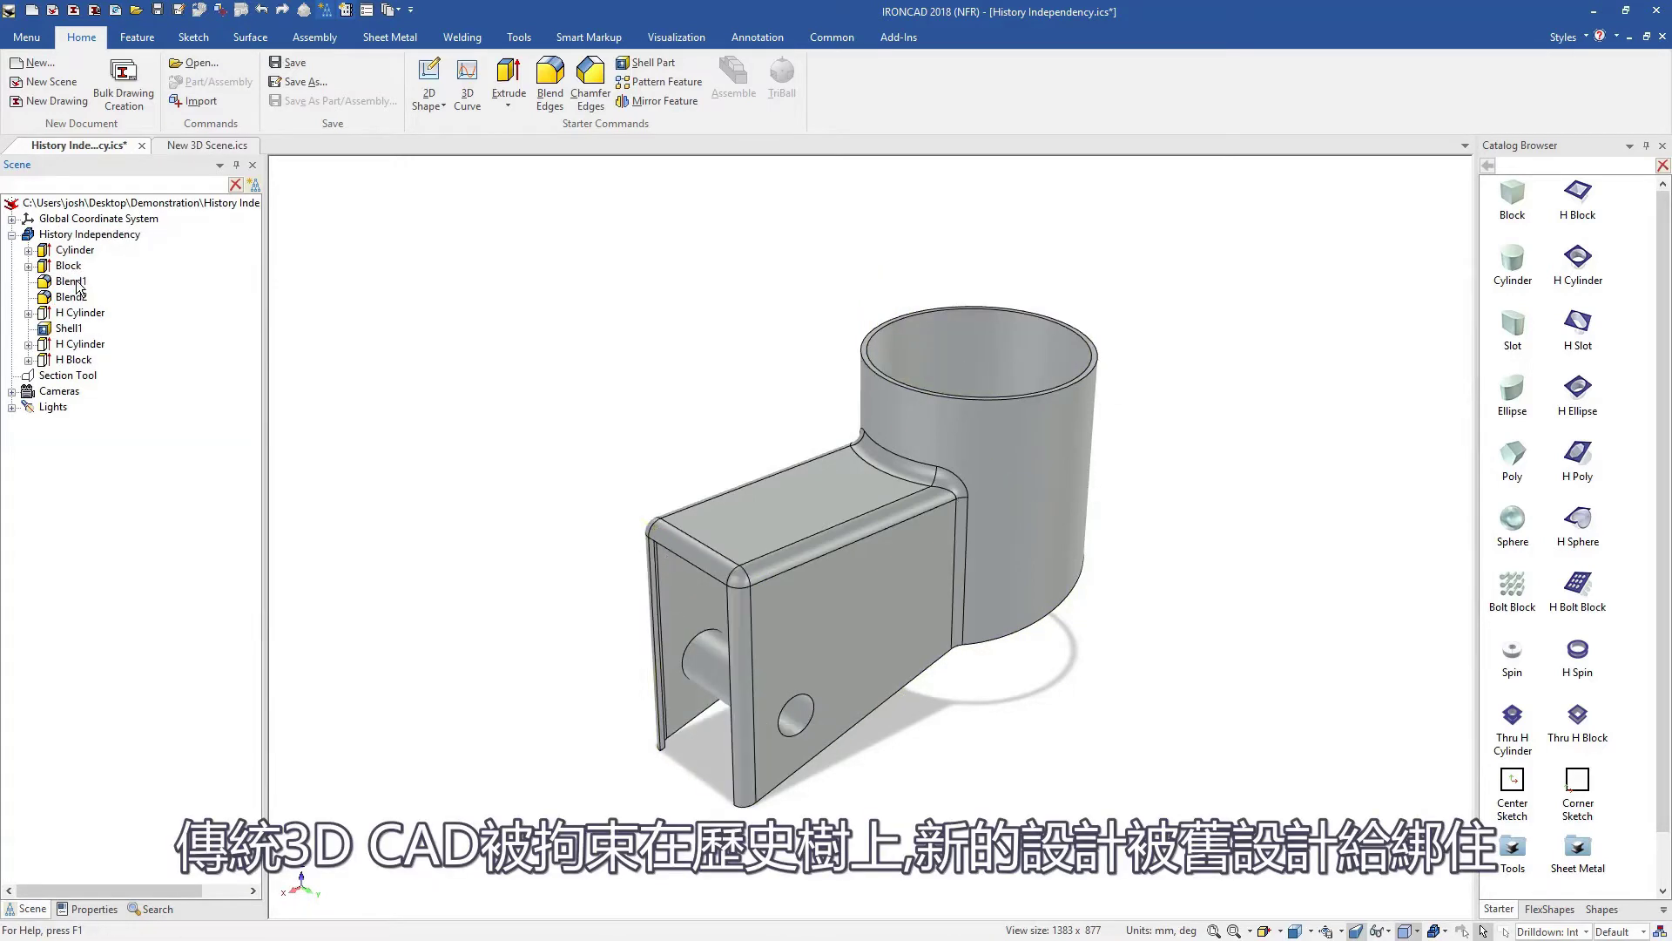
Step: Reorder the H Cylinders, placing one below Shell1 and one just below Cylinder
left_click(79, 343)
left_click(78, 314)
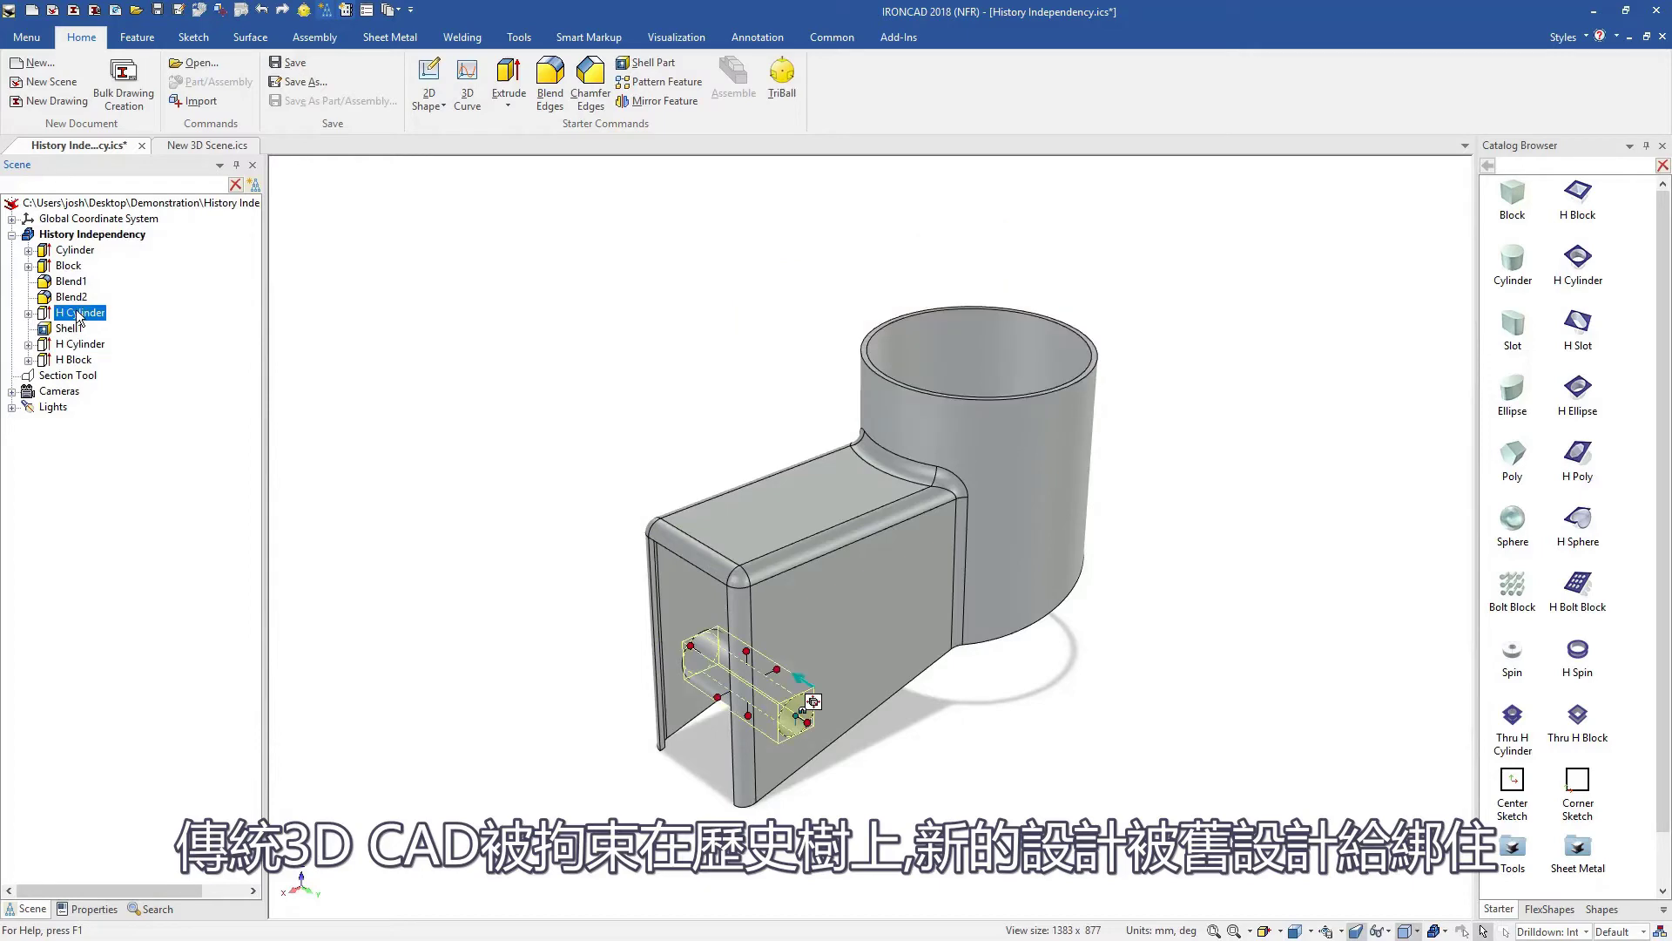
left_click_drag(79, 331, 81, 339)
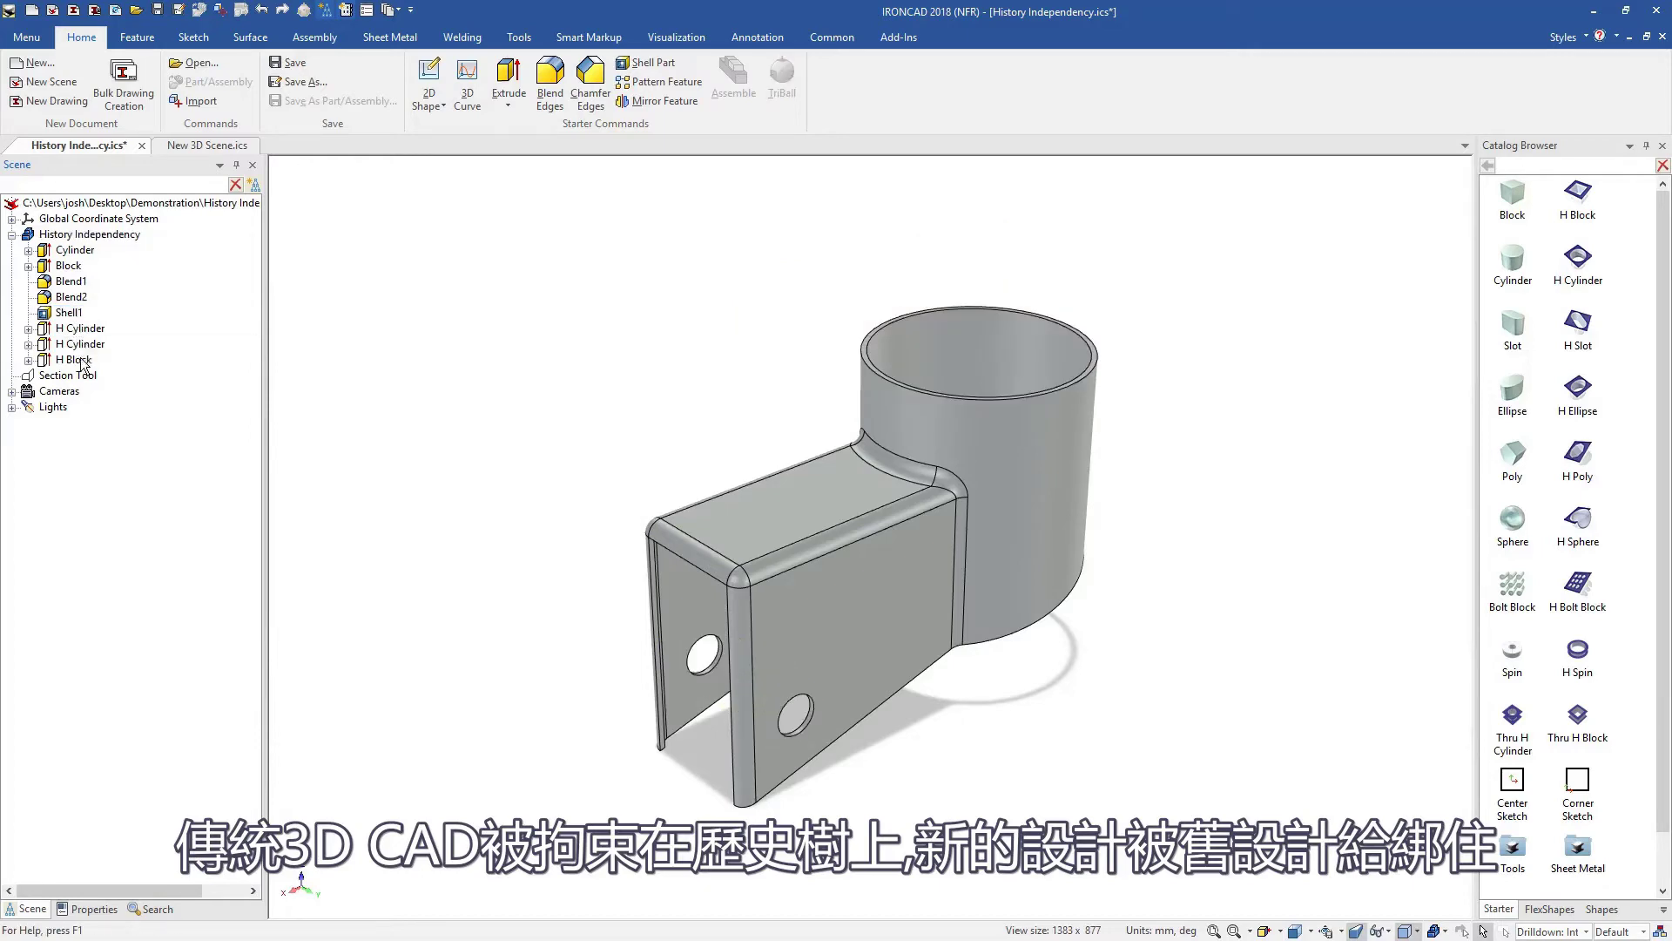
left_click(79, 328)
left_click_drag(79, 328, 91, 257)
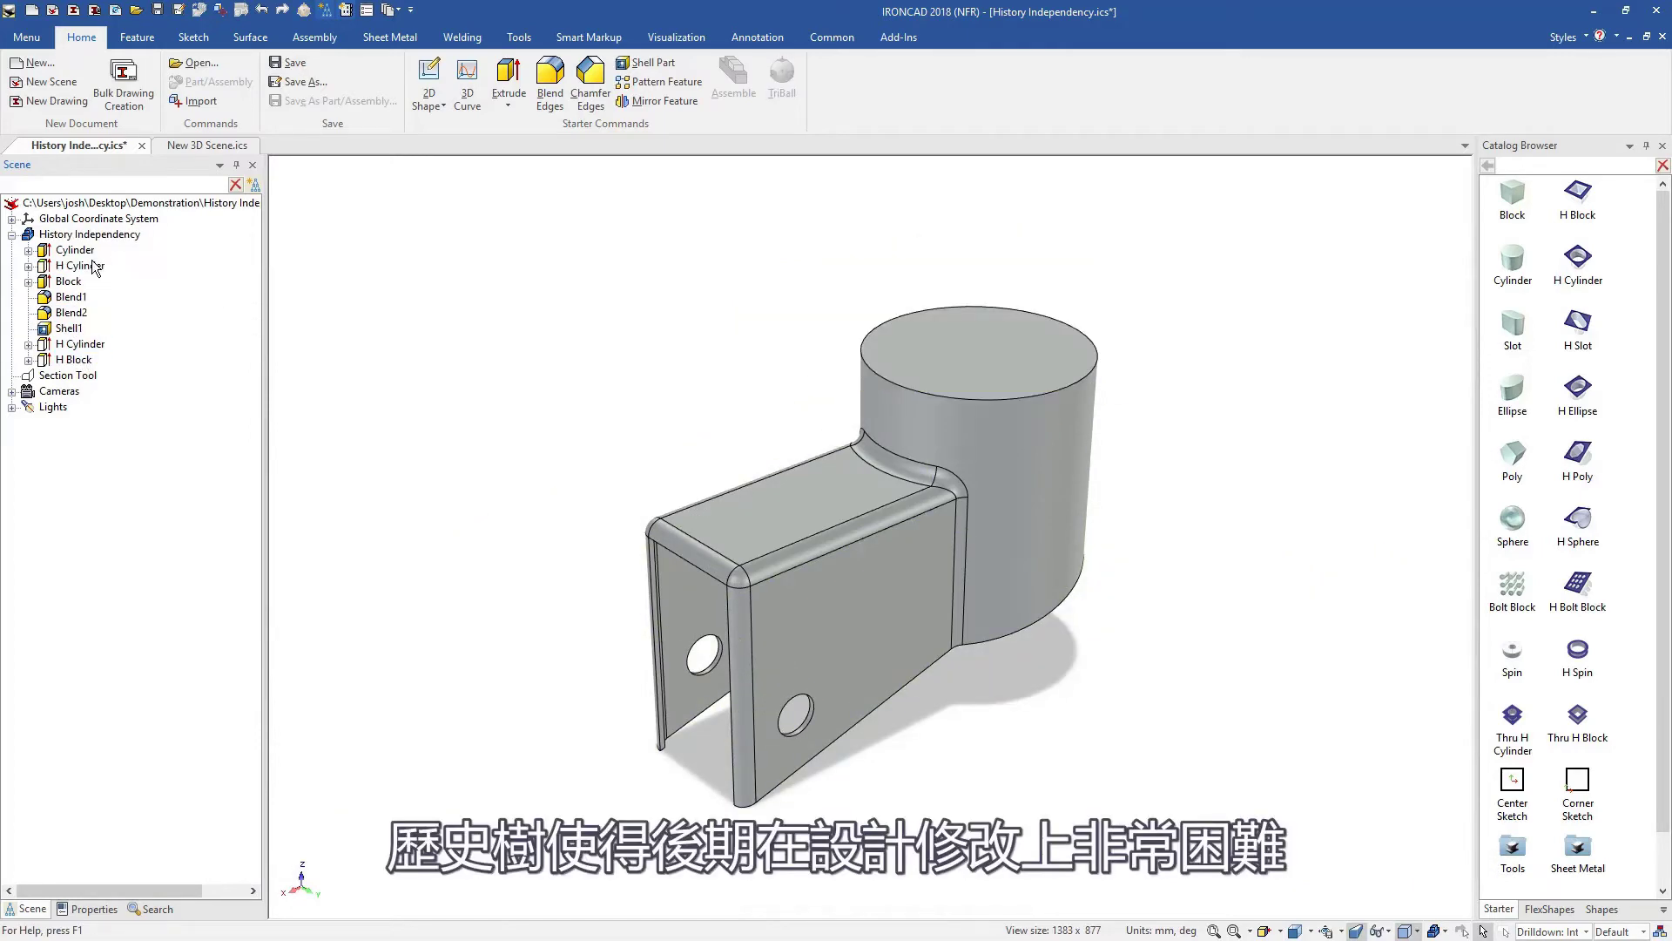
Step: Resize the H Cylinder cut in the cylinder top and show the model in section
left_click(78, 266)
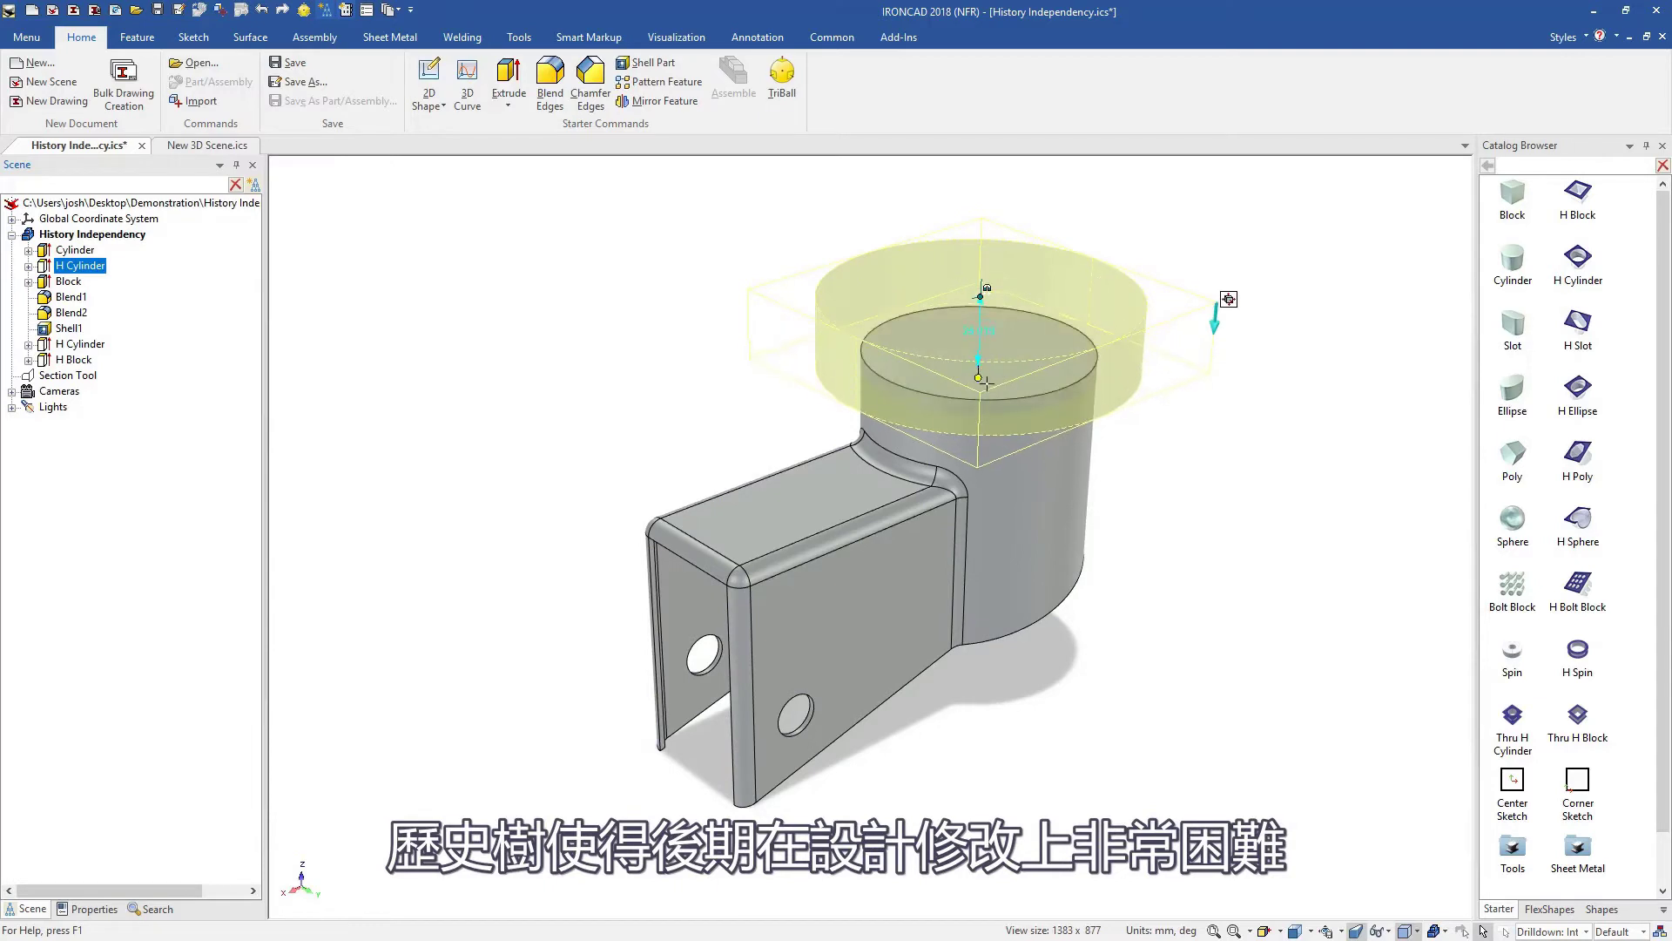
left_click_drag(980, 363, 992, 405)
left_click(77, 379)
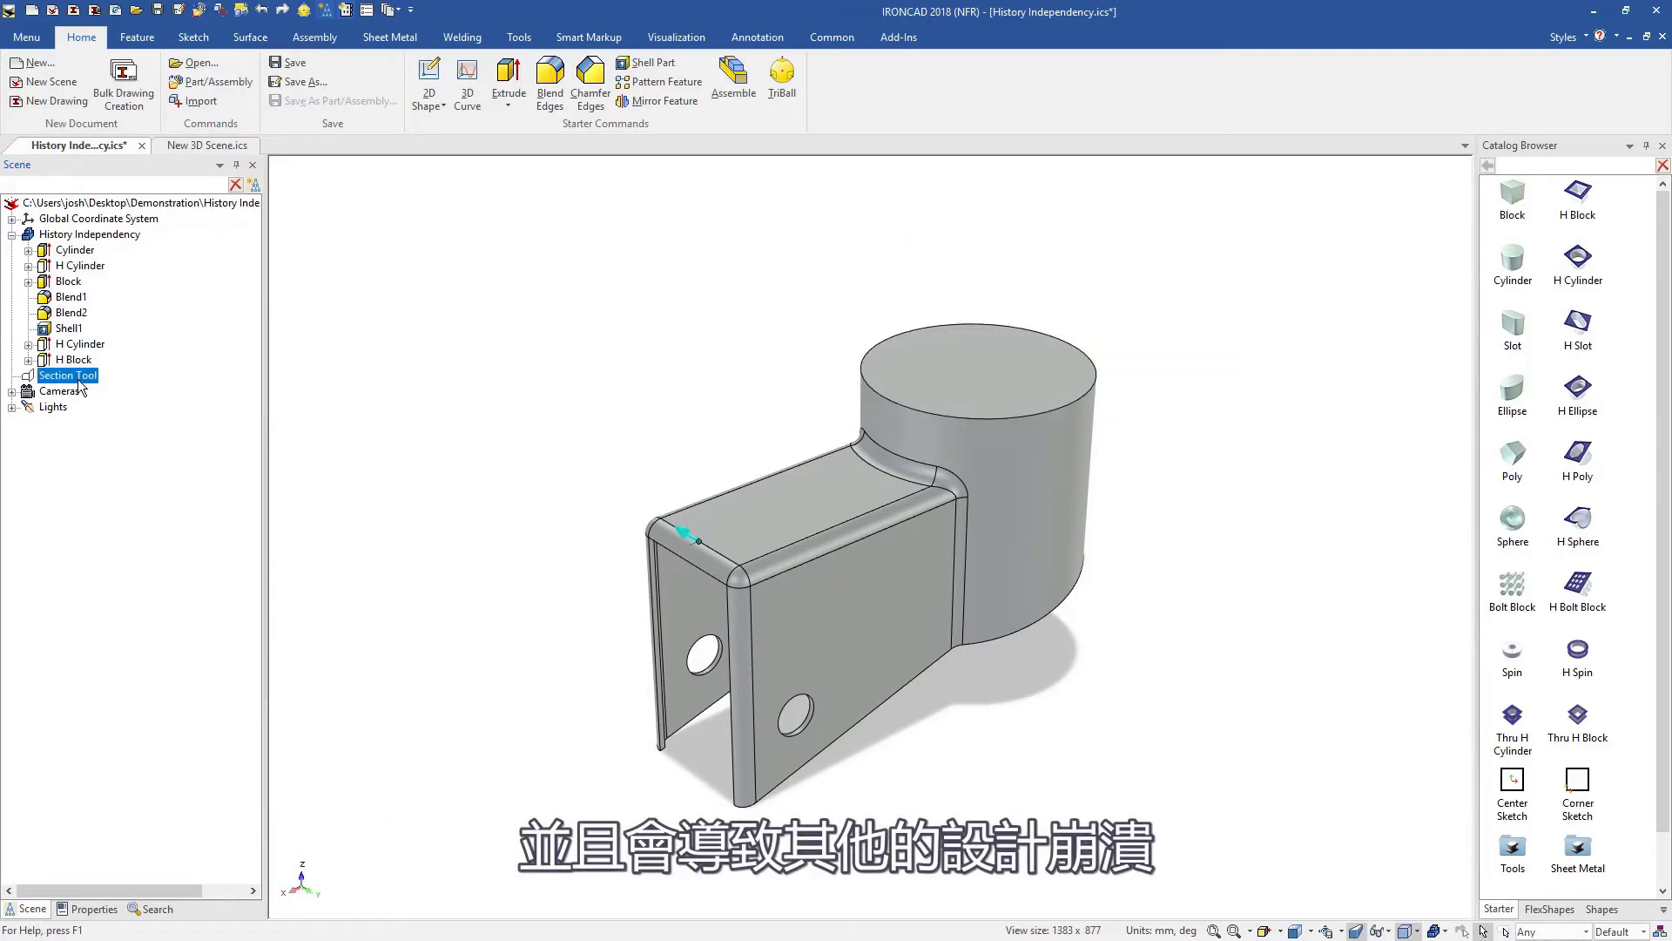
right_click(77, 379)
left_click(175, 487)
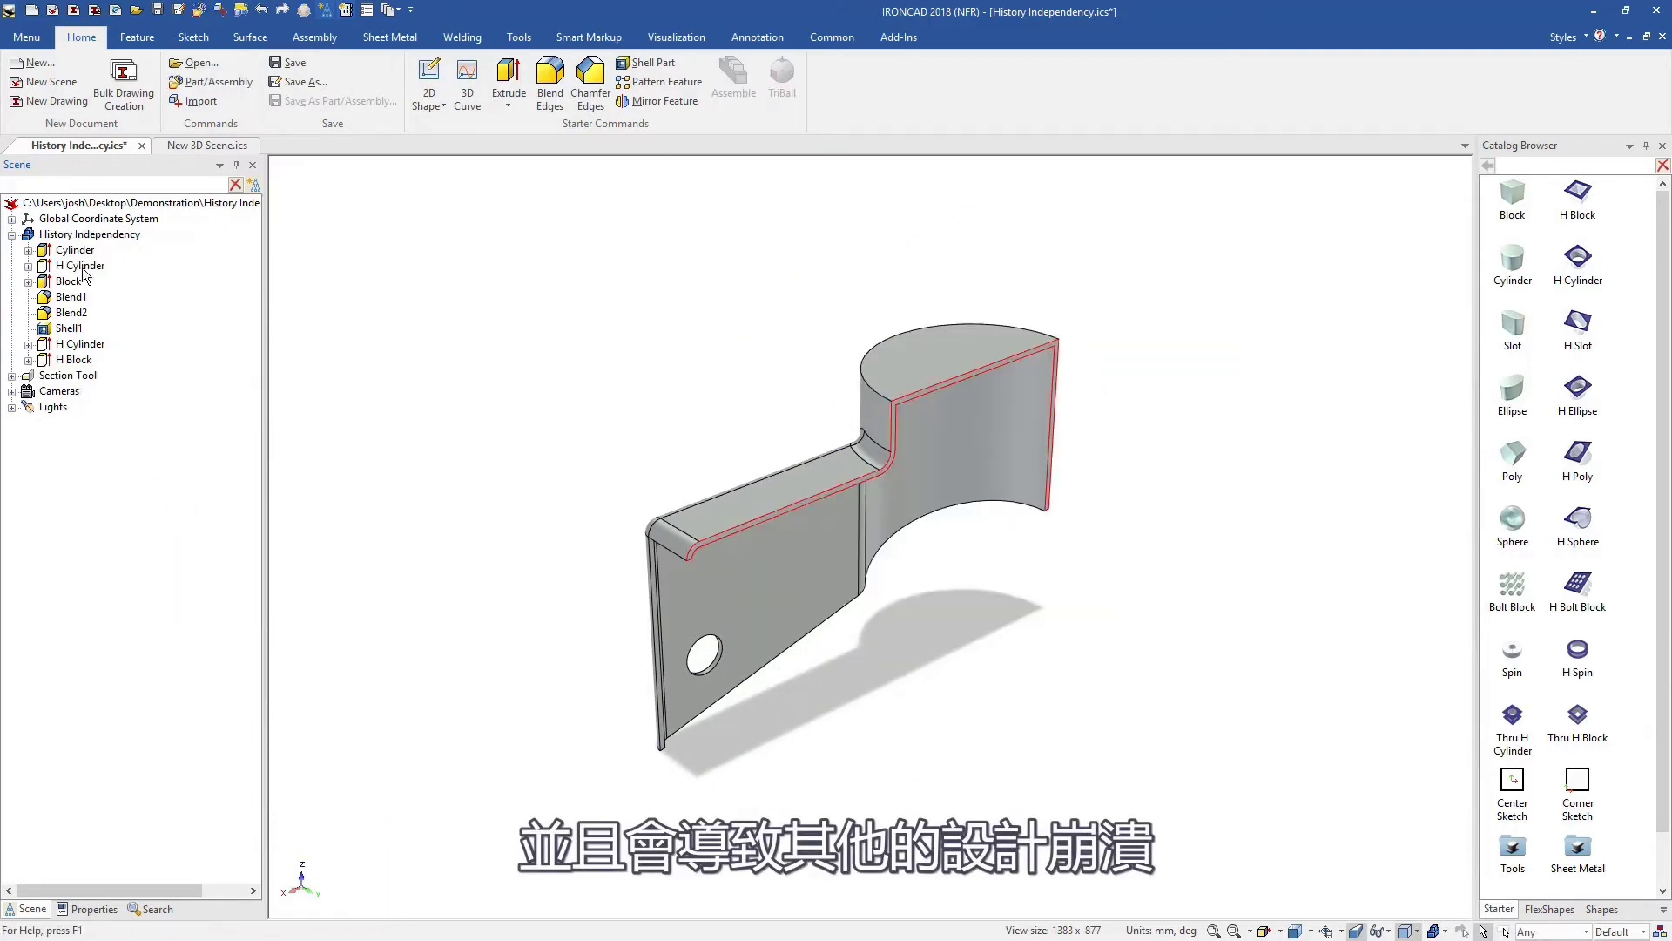
Step: Delete the H Cylinder hole feature from the cylinder
right_click(78, 264)
left_click(174, 532)
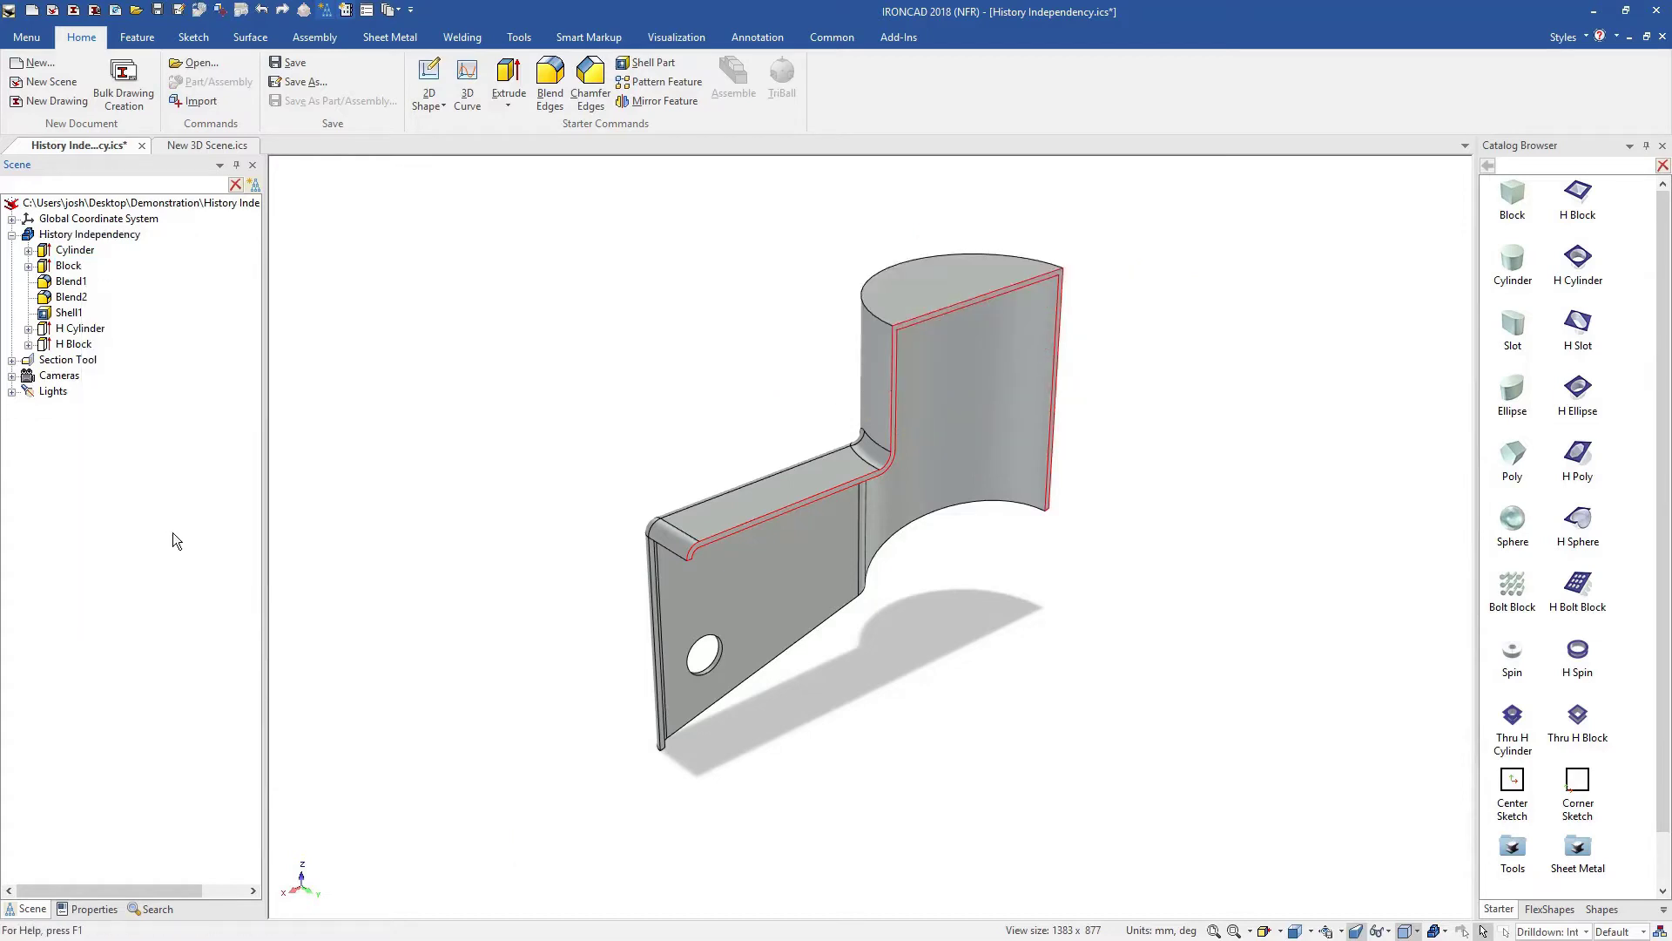
left_click(75, 250)
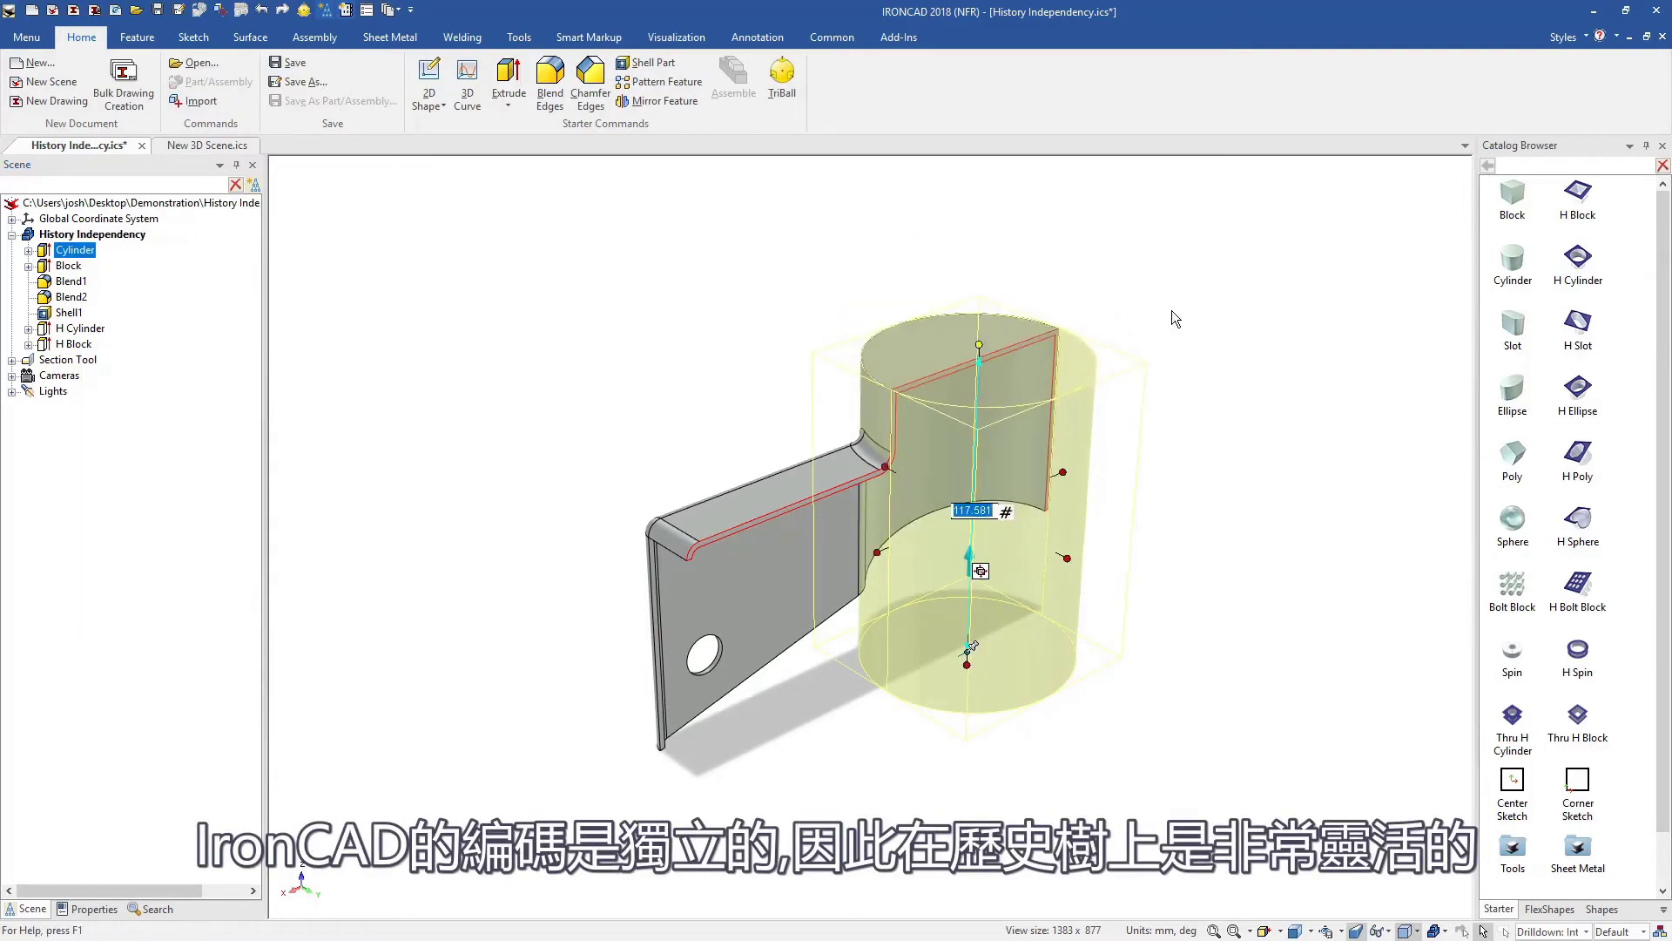
key("Delete")
Step: Edit the Cylinder's cross-section and delete its circle
right_click(74, 249)
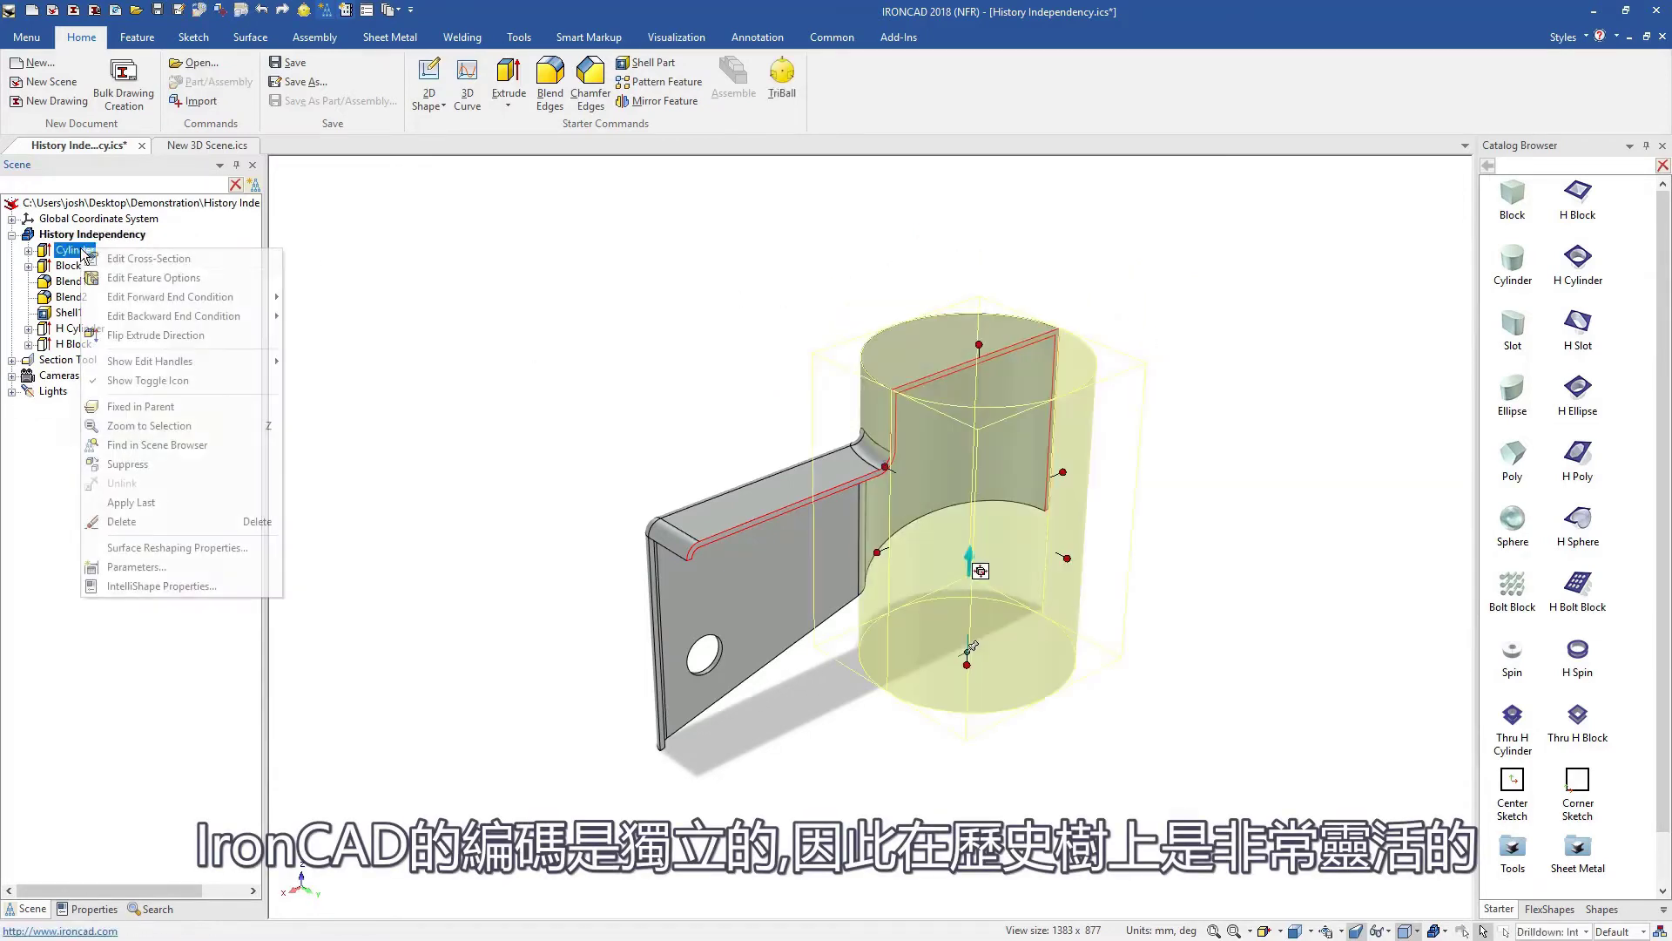
left_click(215, 259)
left_click(836, 440)
right_click(855, 451)
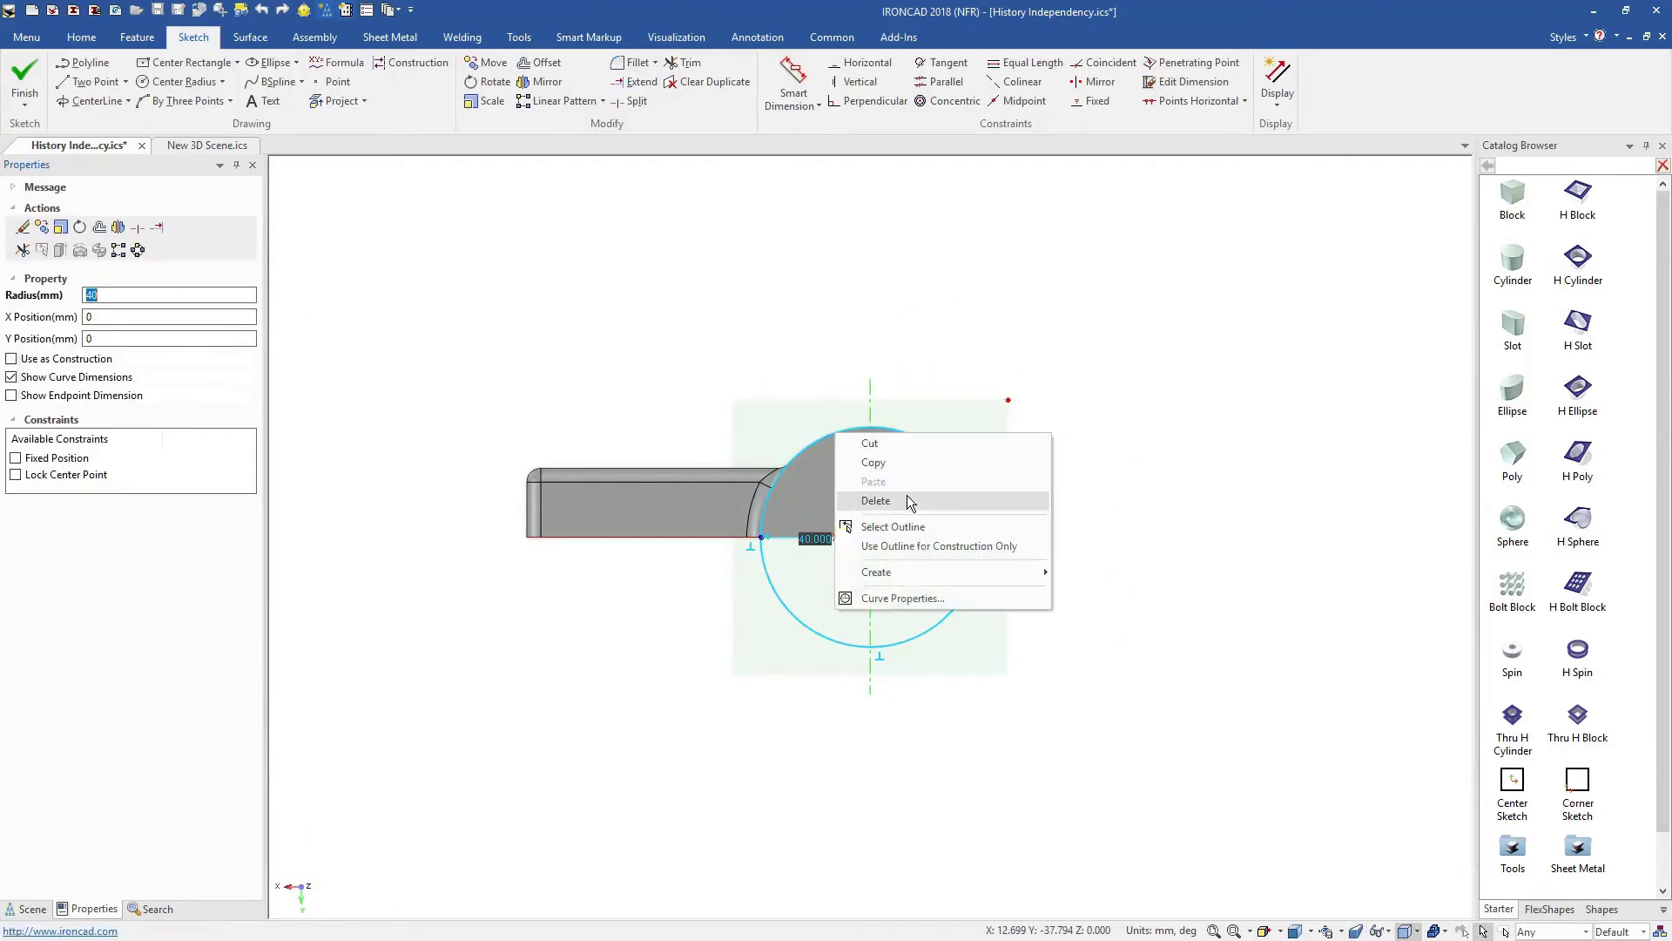
left_click(906, 501)
Step: Draw a centre rectangle around the semicircle and fillet its left corners
left_click(194, 68)
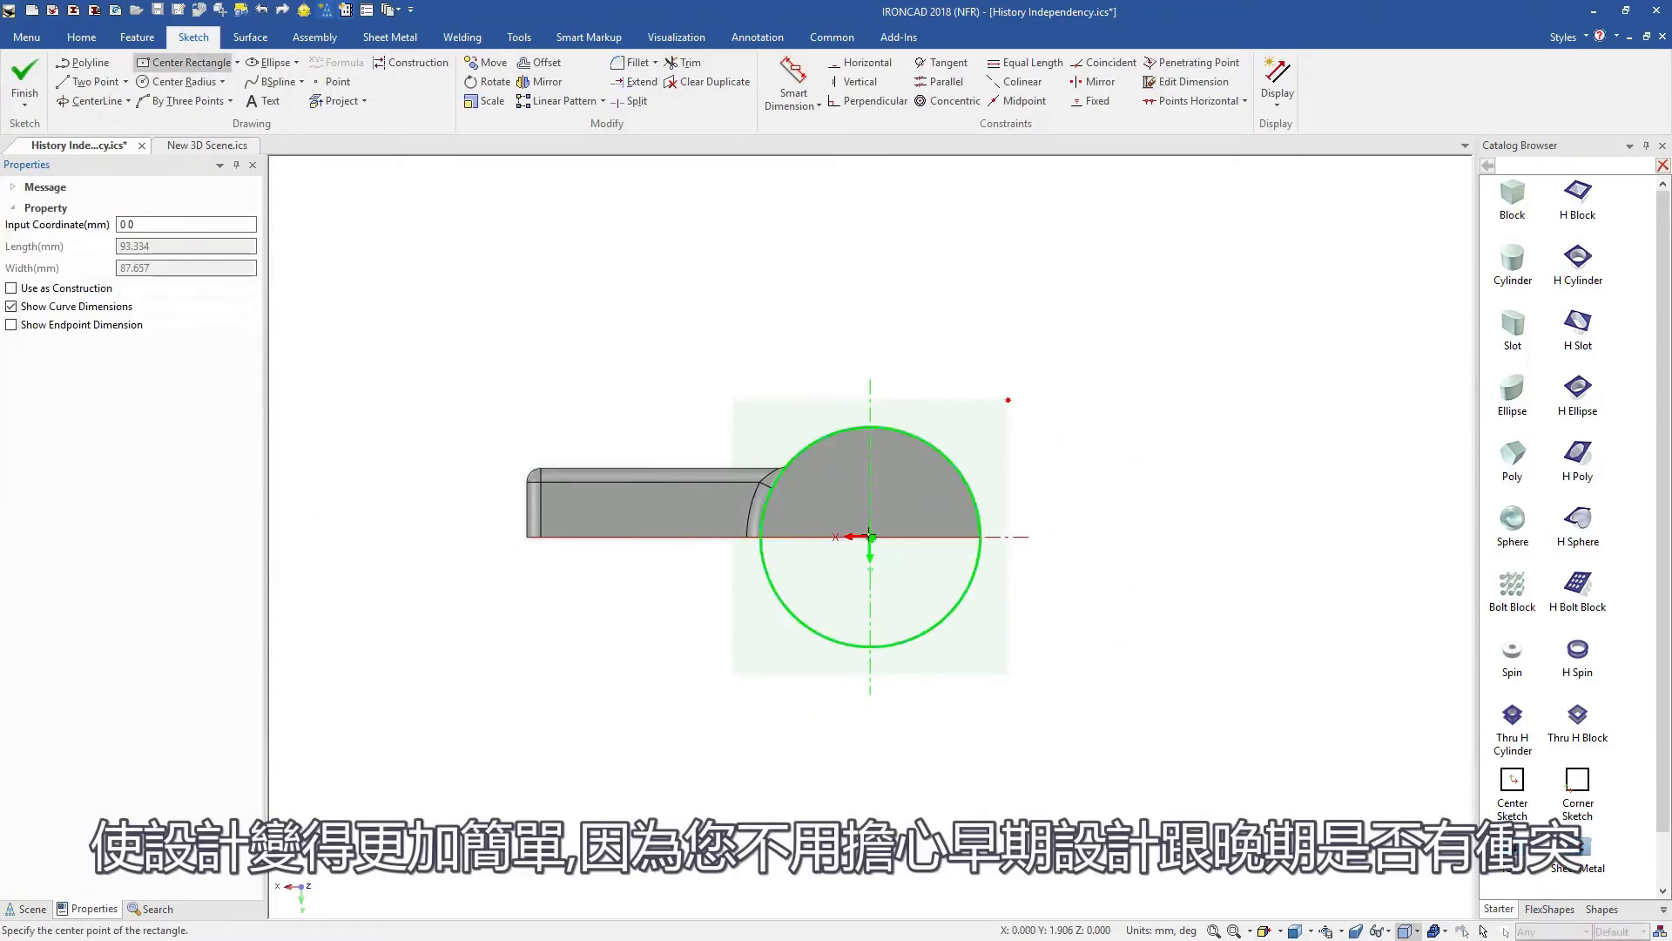
left_click(869, 537)
left_click(746, 420)
left_click(628, 63)
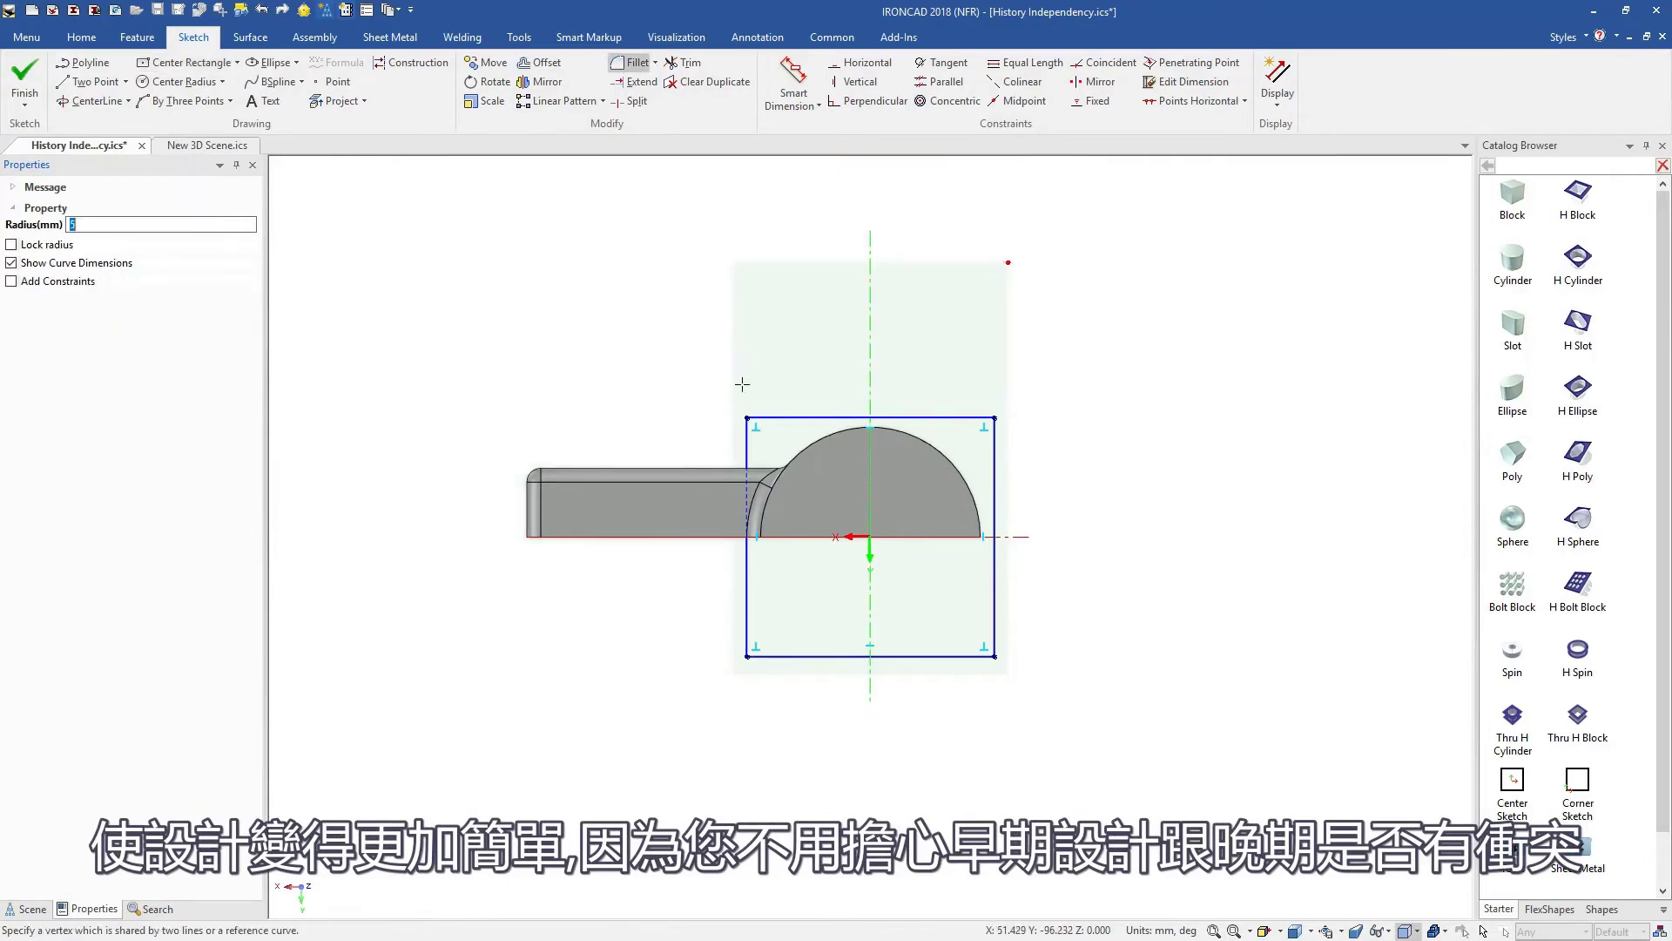
left_click(746, 419)
left_click(748, 655)
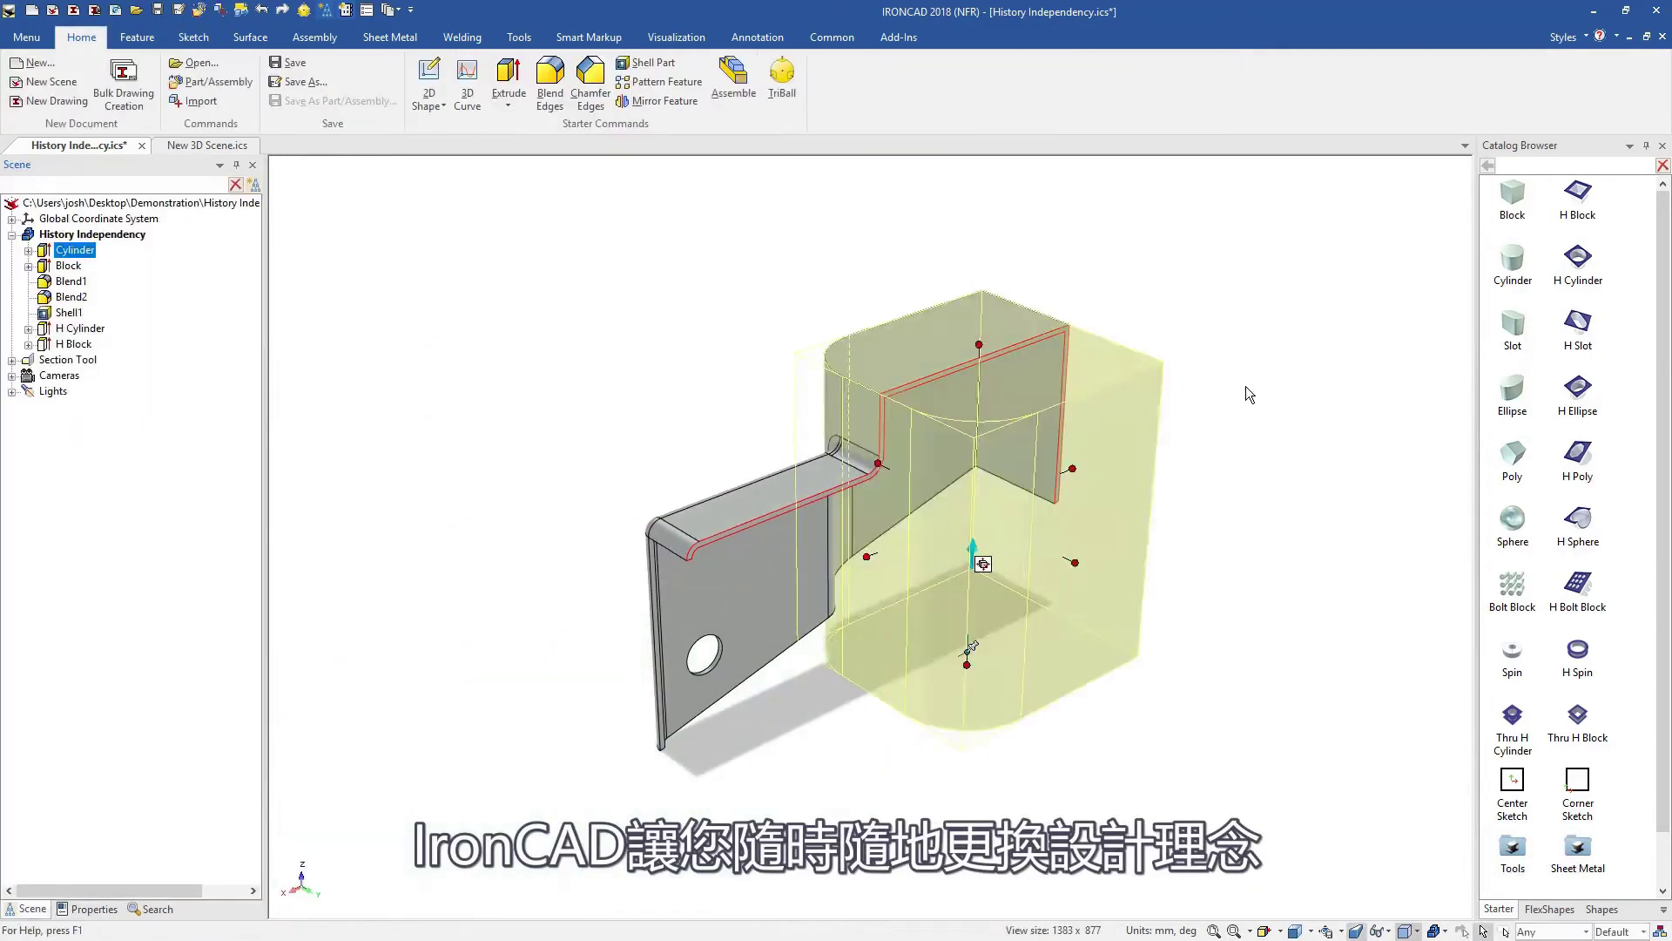
Step: Turn off the section cut, delete the upright Cylinder feature, and select the remaining part
right_click(89, 361)
left_click(163, 462)
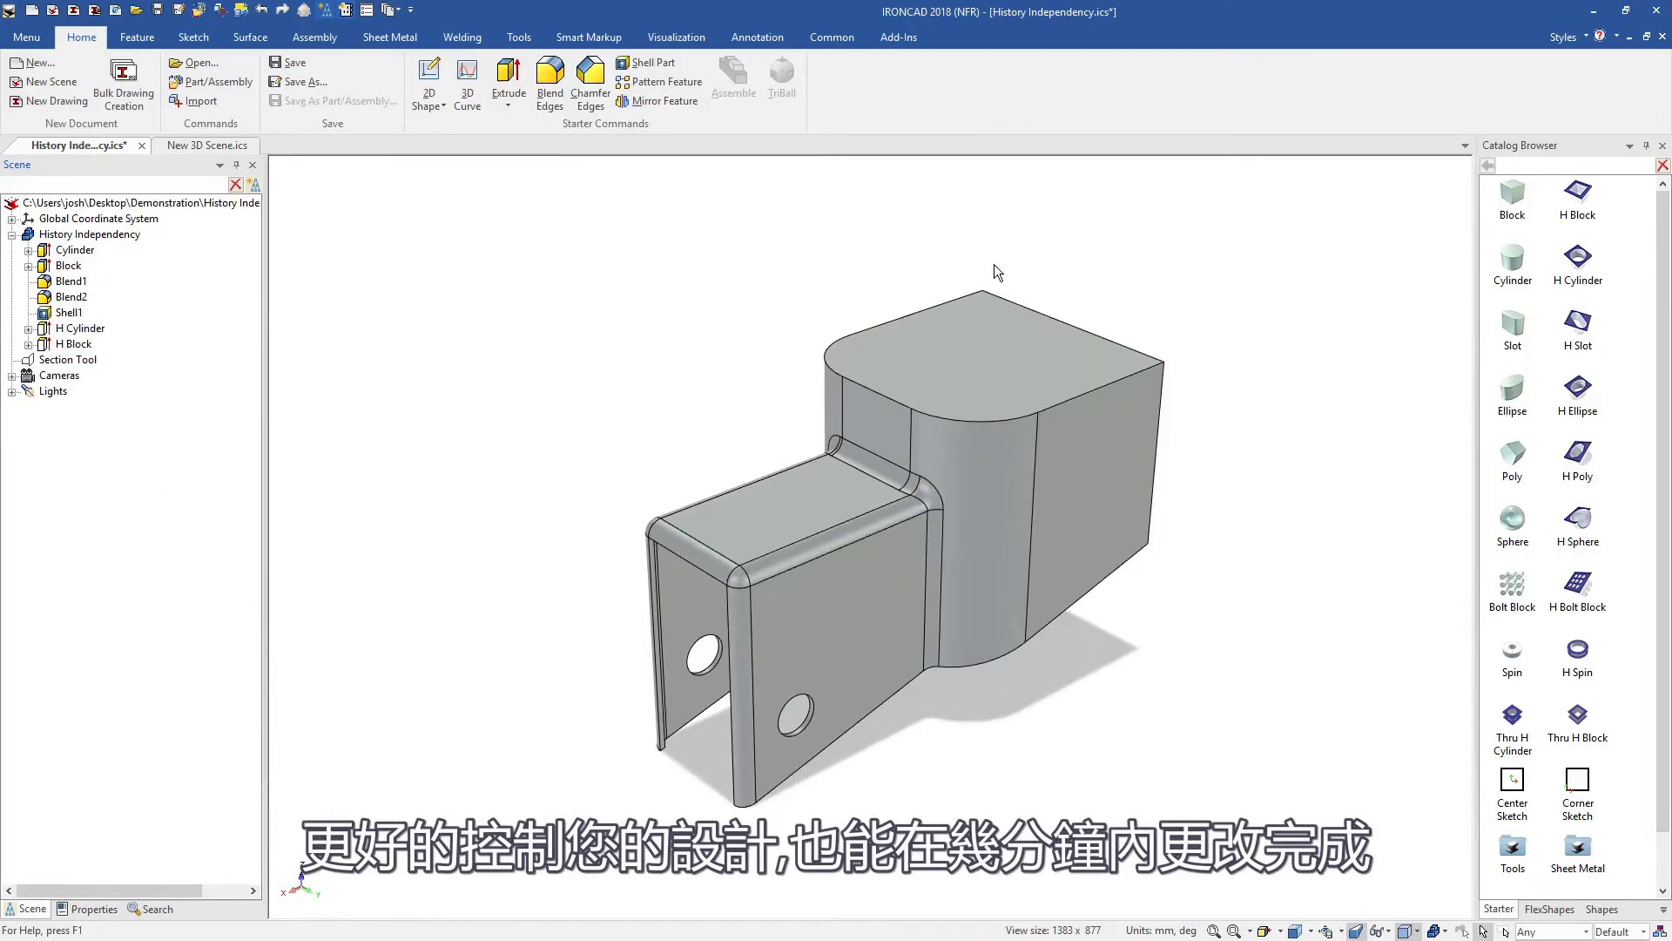
left_click(1009, 360)
right_click(1010, 360)
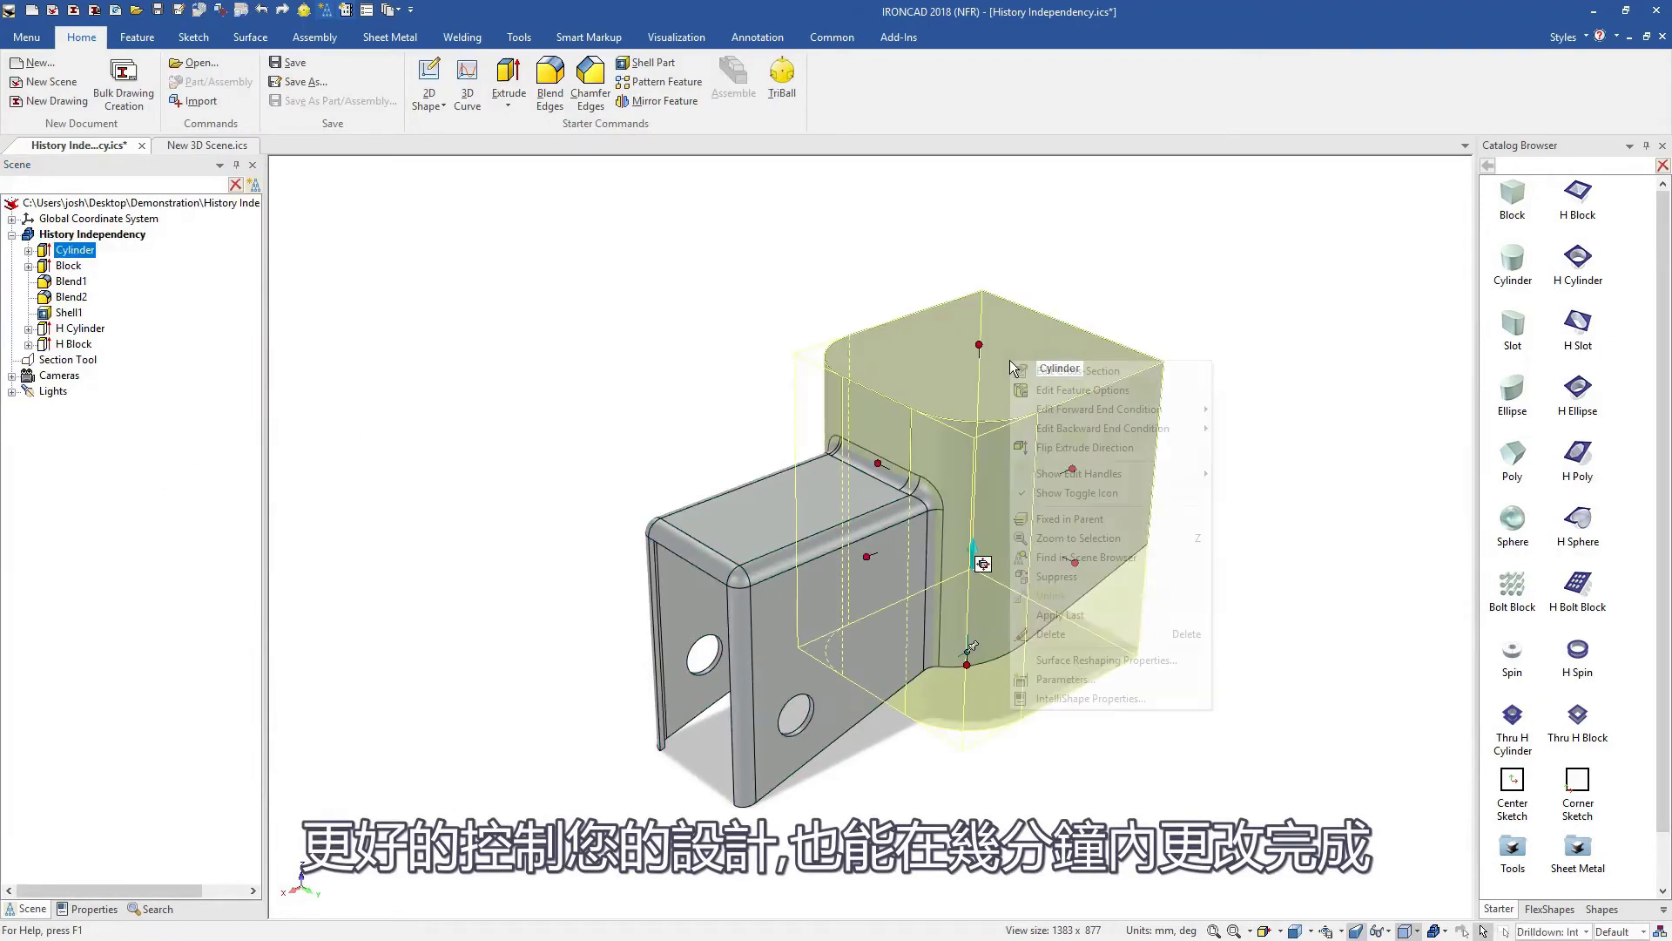
left_click(1123, 635)
left_click(896, 570)
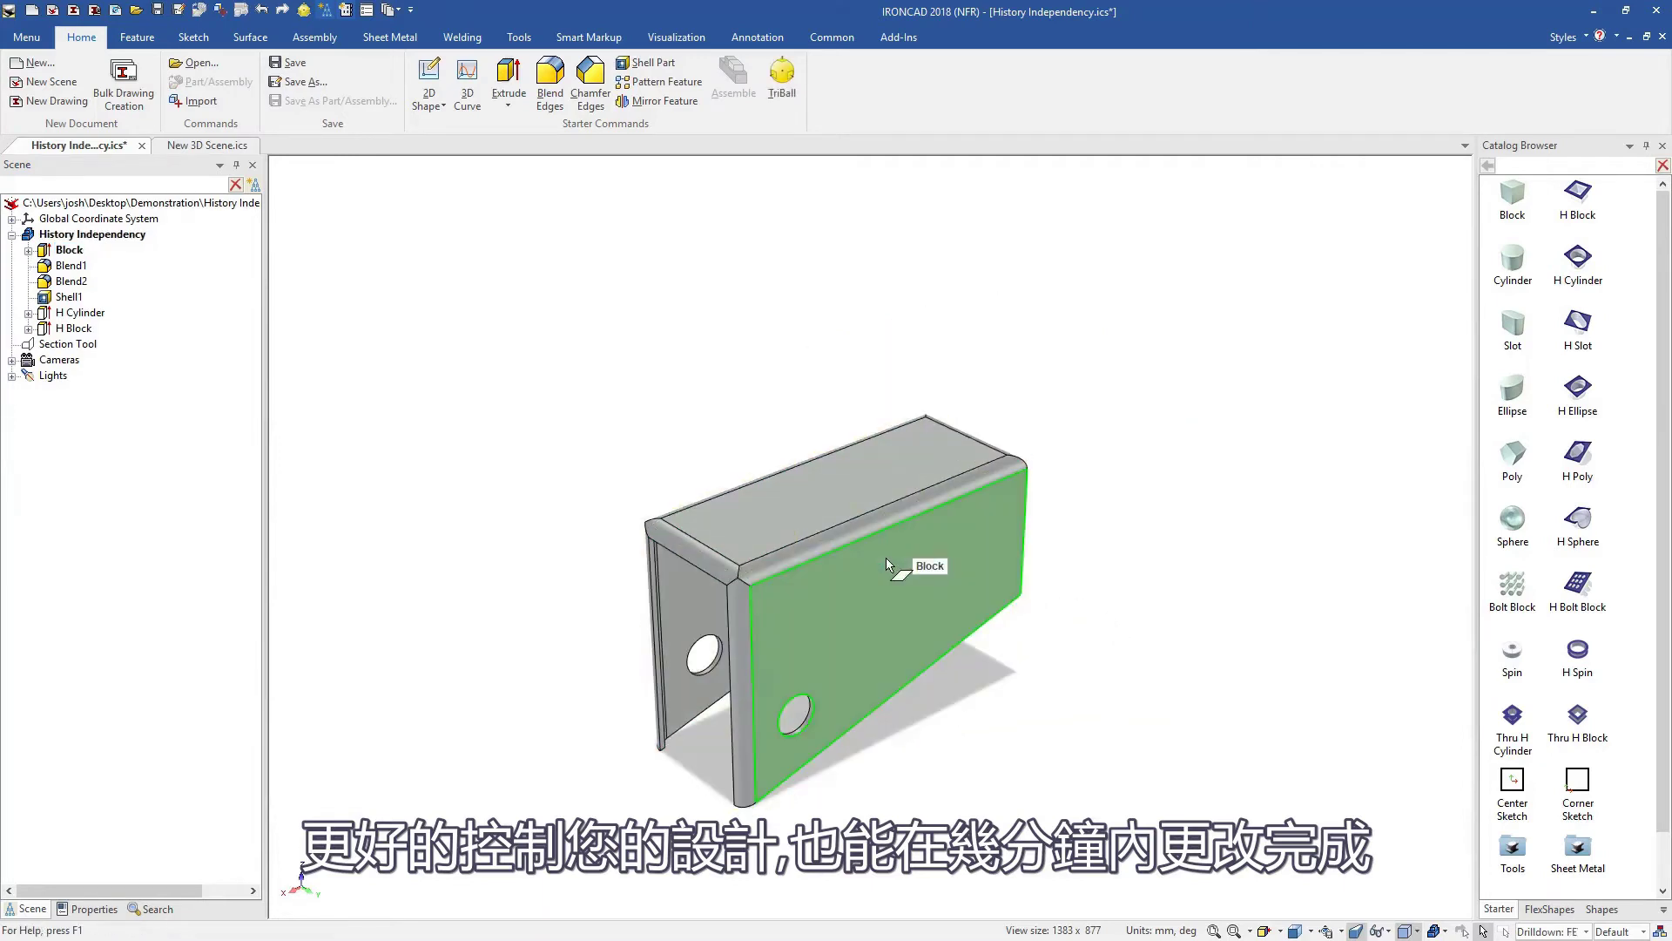
left_click(887, 564)
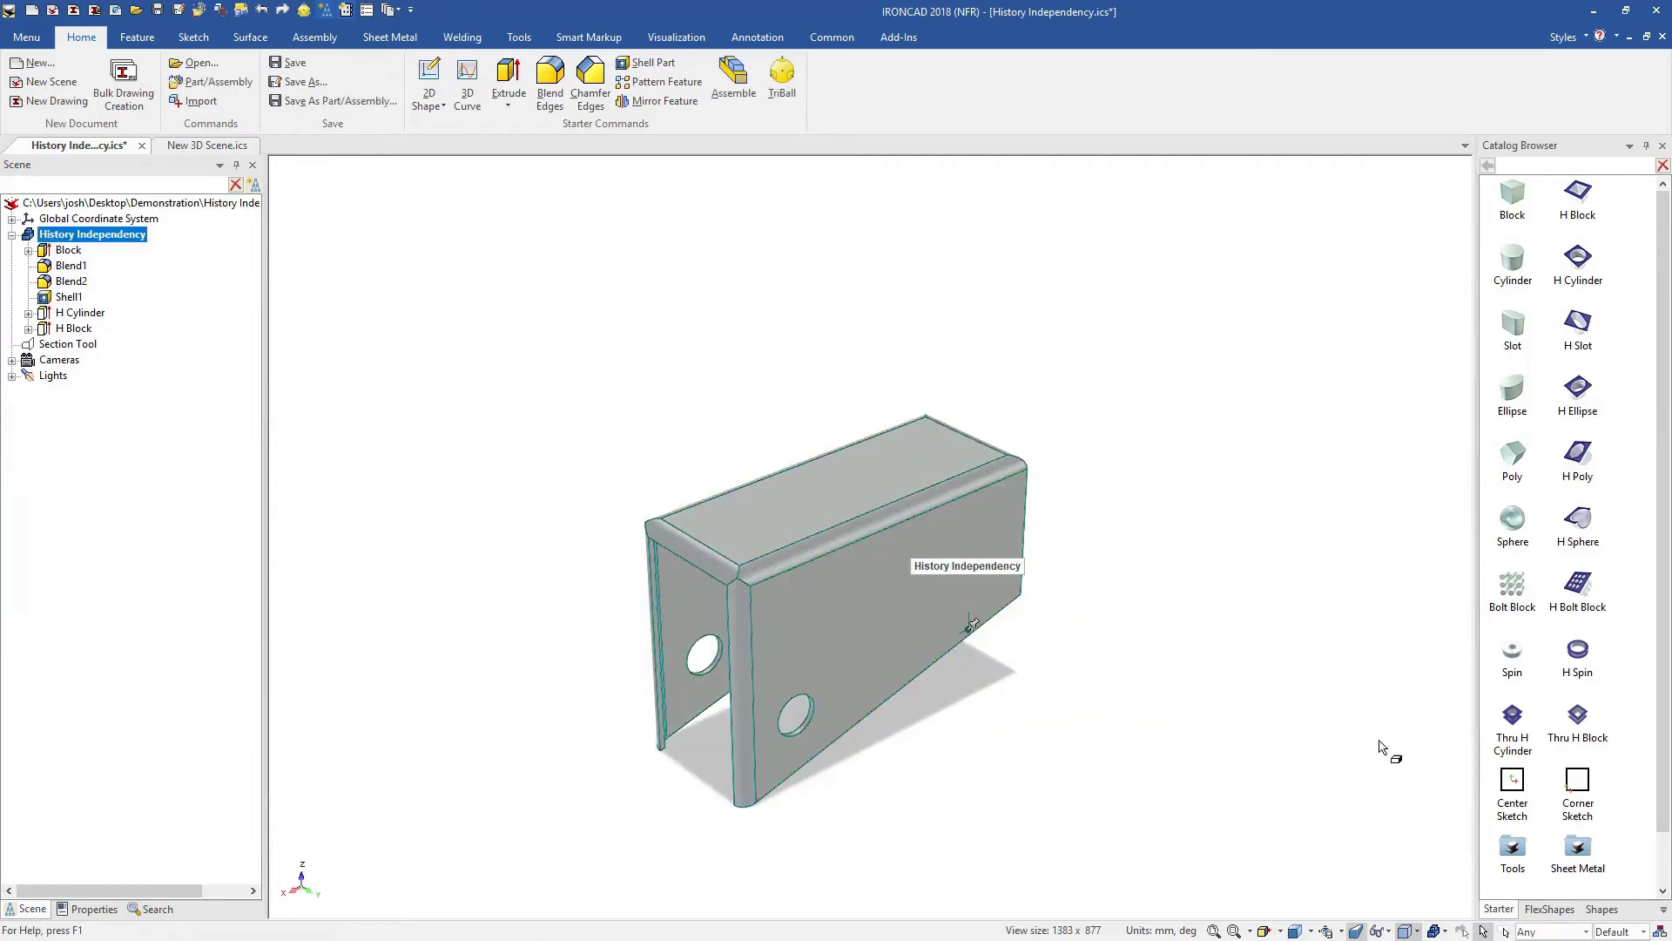
scroll(1533, 796, "down", 3)
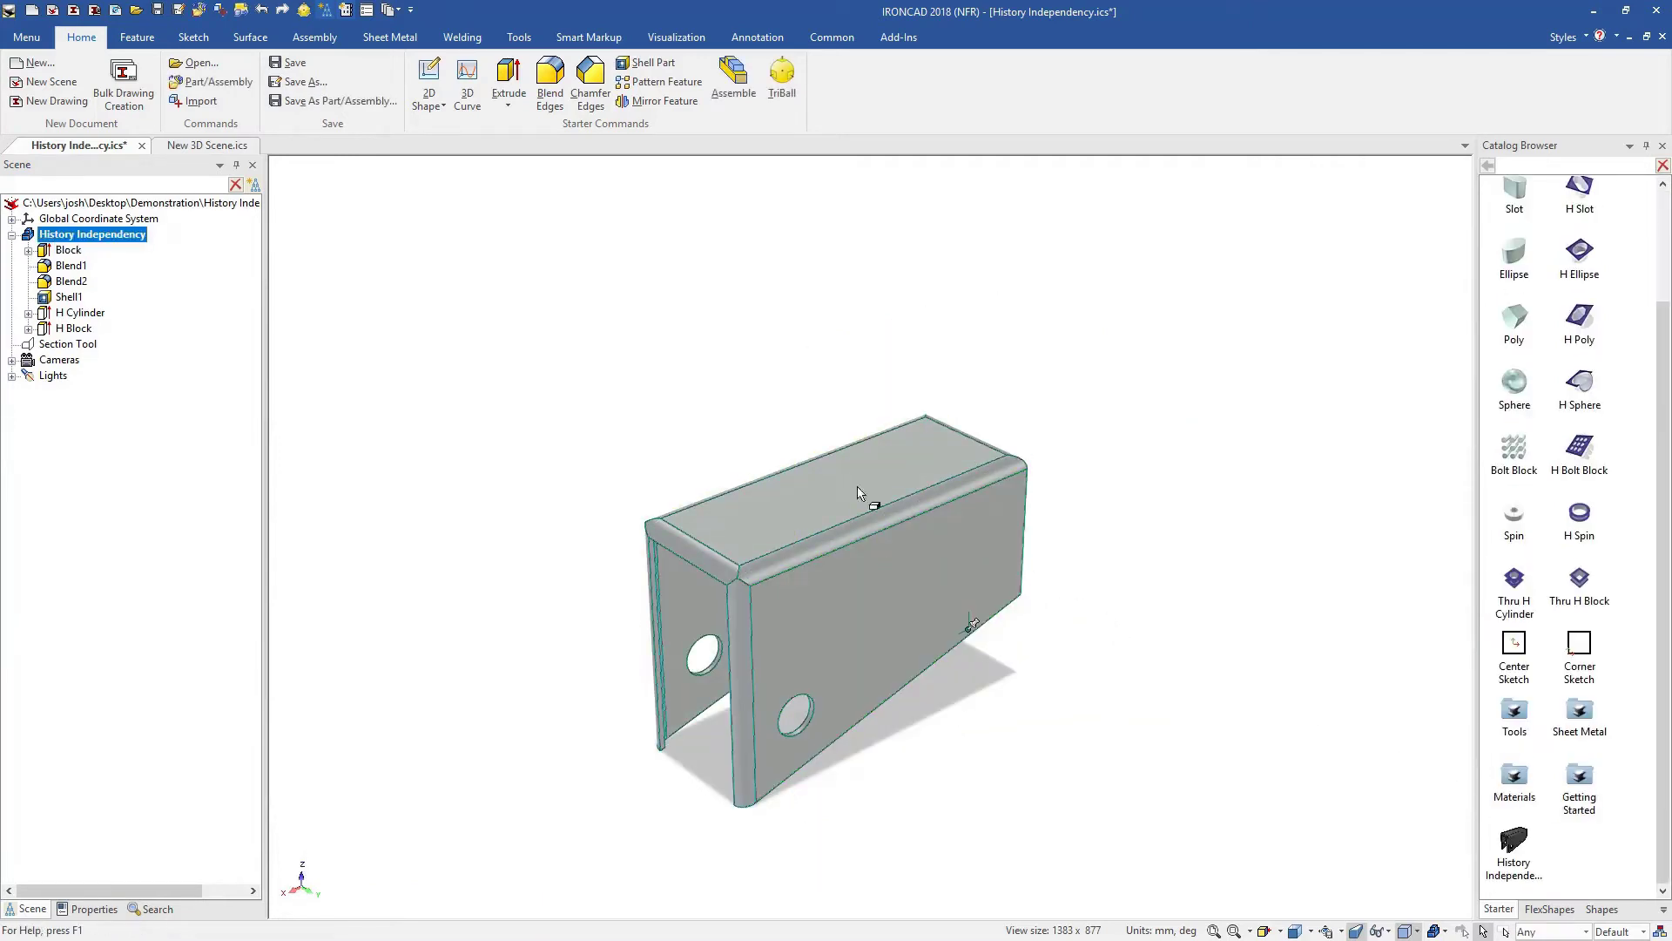
Step: Drop the bracket into the new scene and create a mirrored copy with the TriBall
left_click_drag(858, 494, 832, 669)
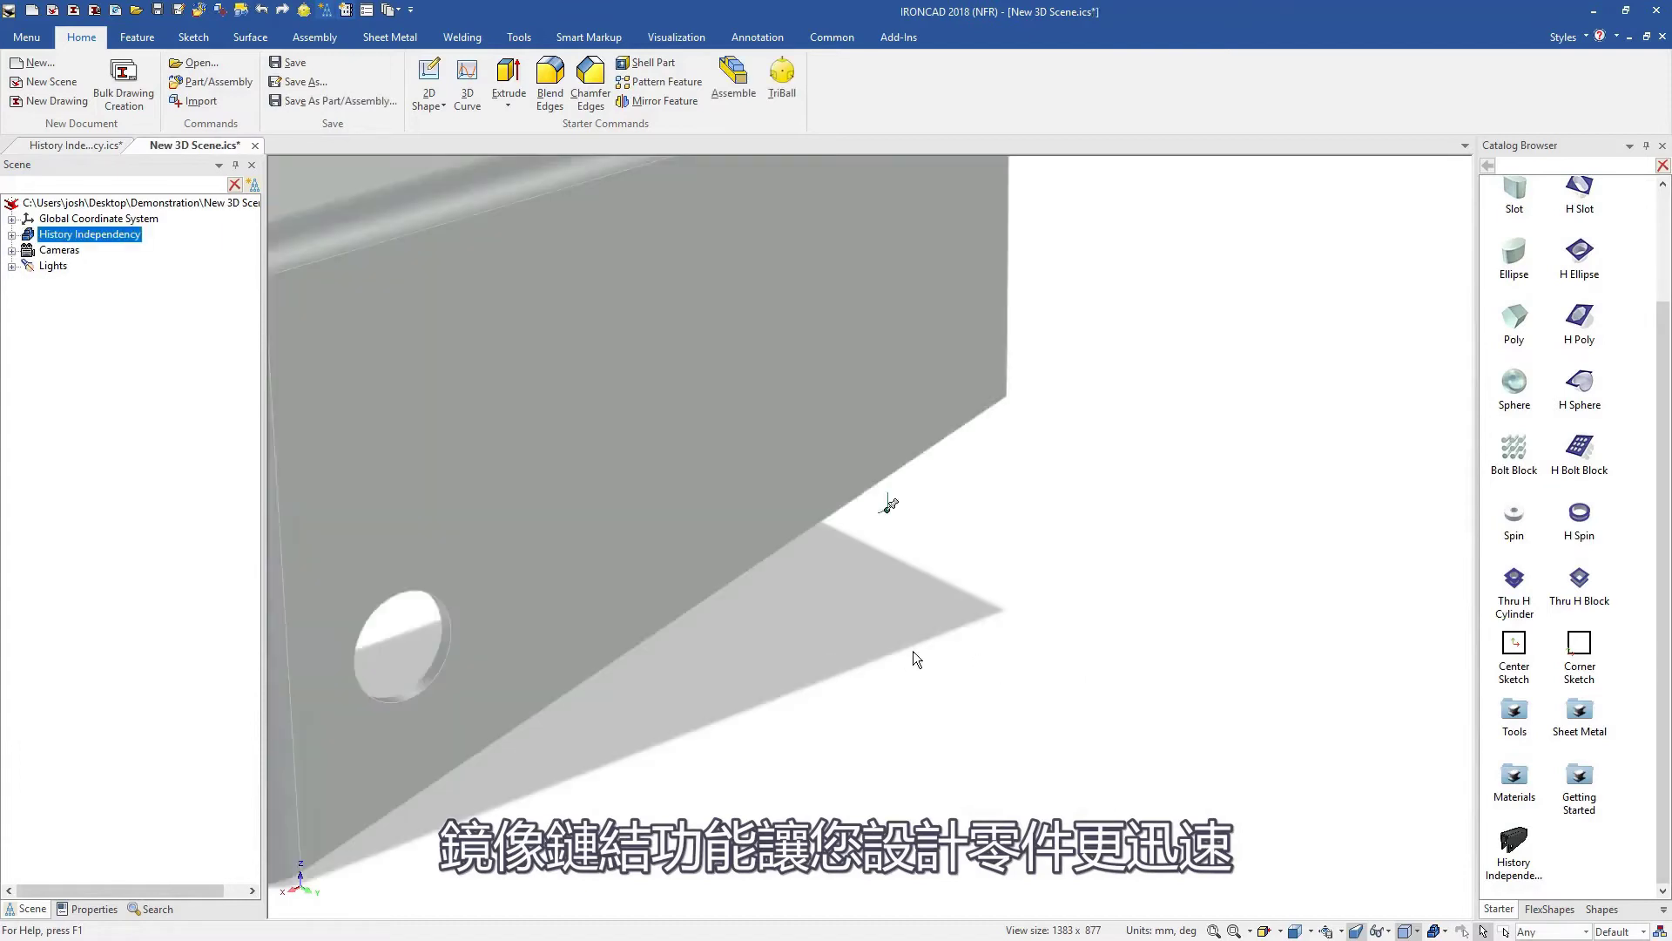
scroll(912, 651, "down", 5)
key("F10")
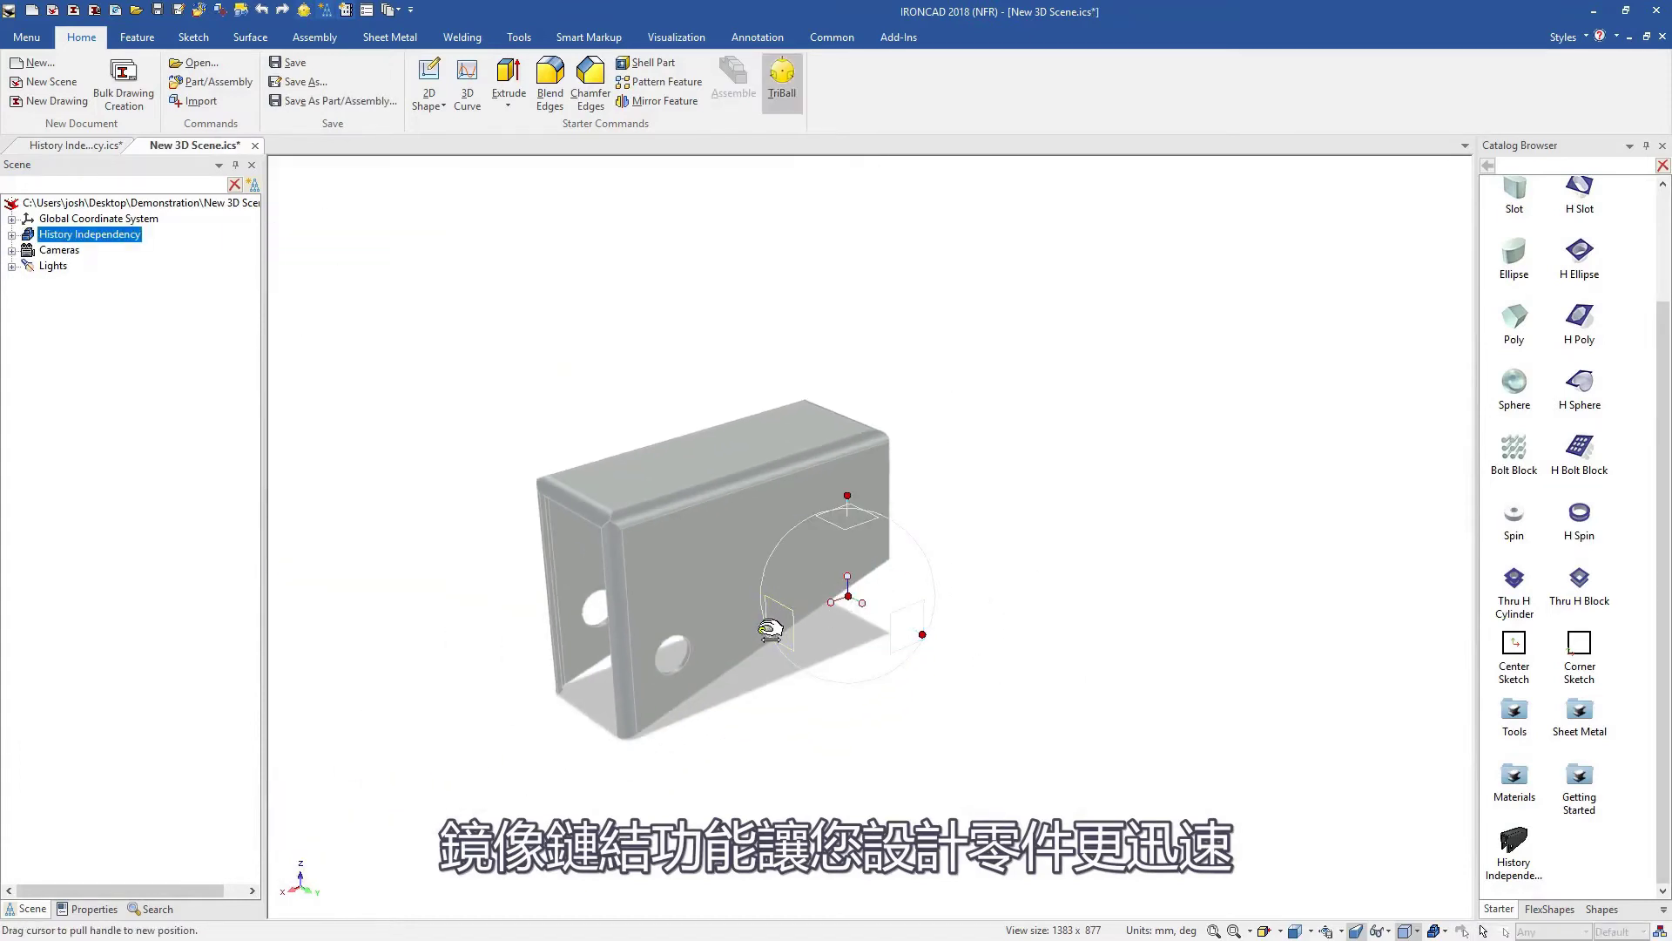
right_click(994, 538)
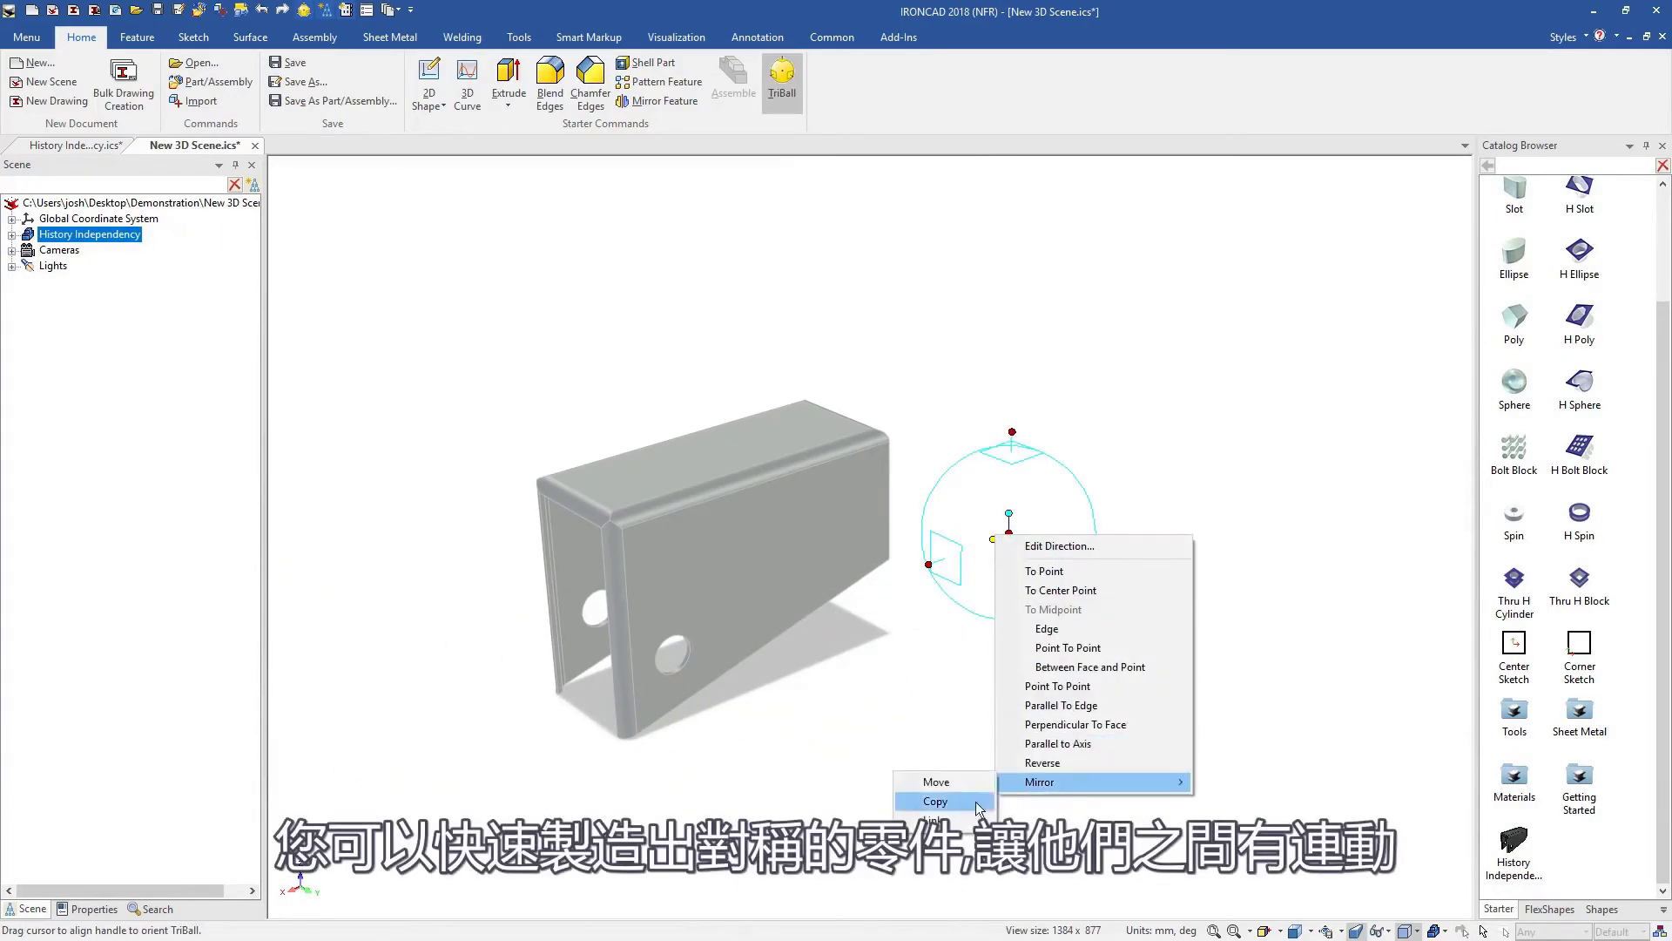
left_click(977, 802)
left_click(820, 621)
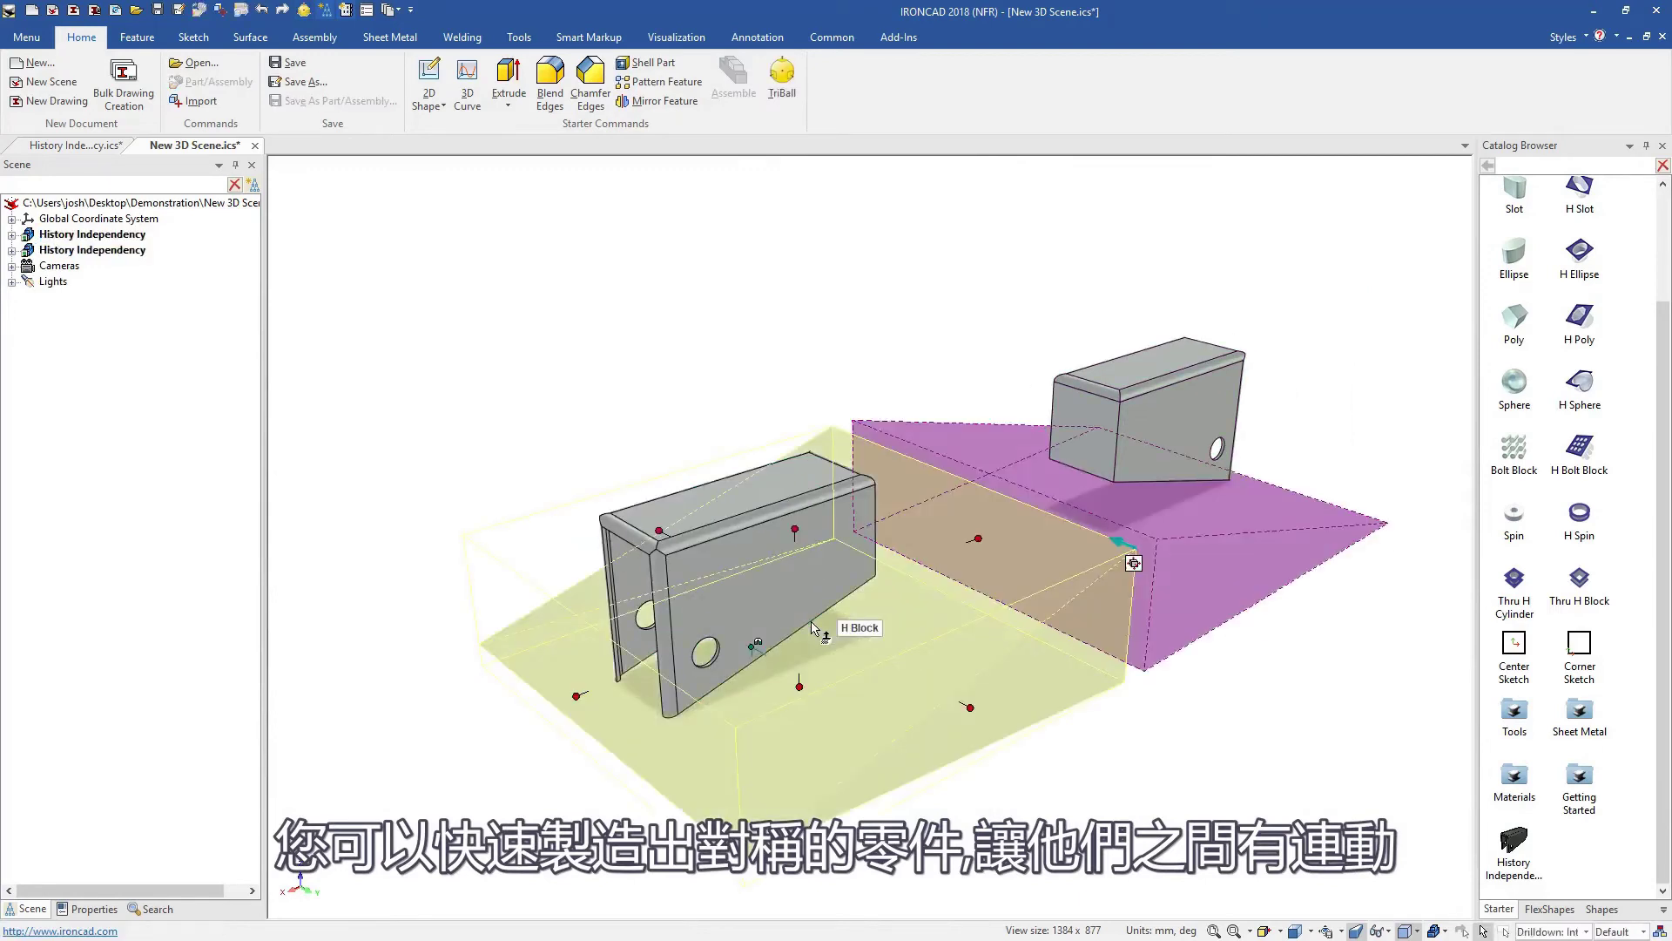
left_click(816, 631)
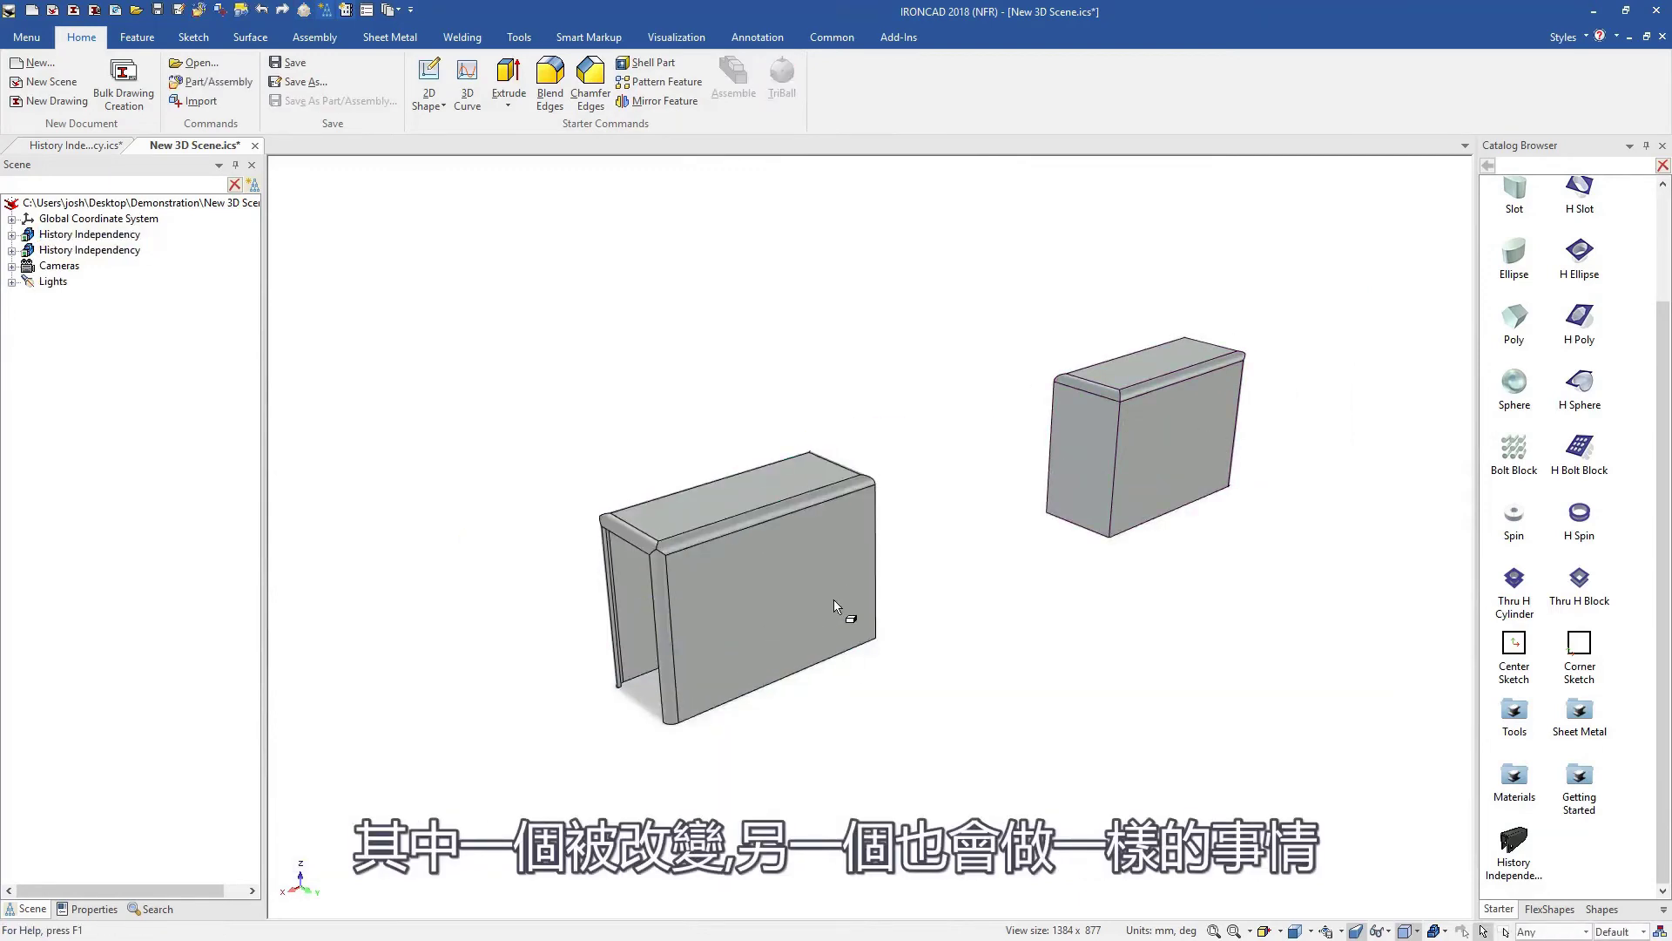
Step: Narrow the block so the linked mirrored copy updates with it
left_click(878, 564)
left_click_drag(852, 529, 783, 549)
left_click(904, 689)
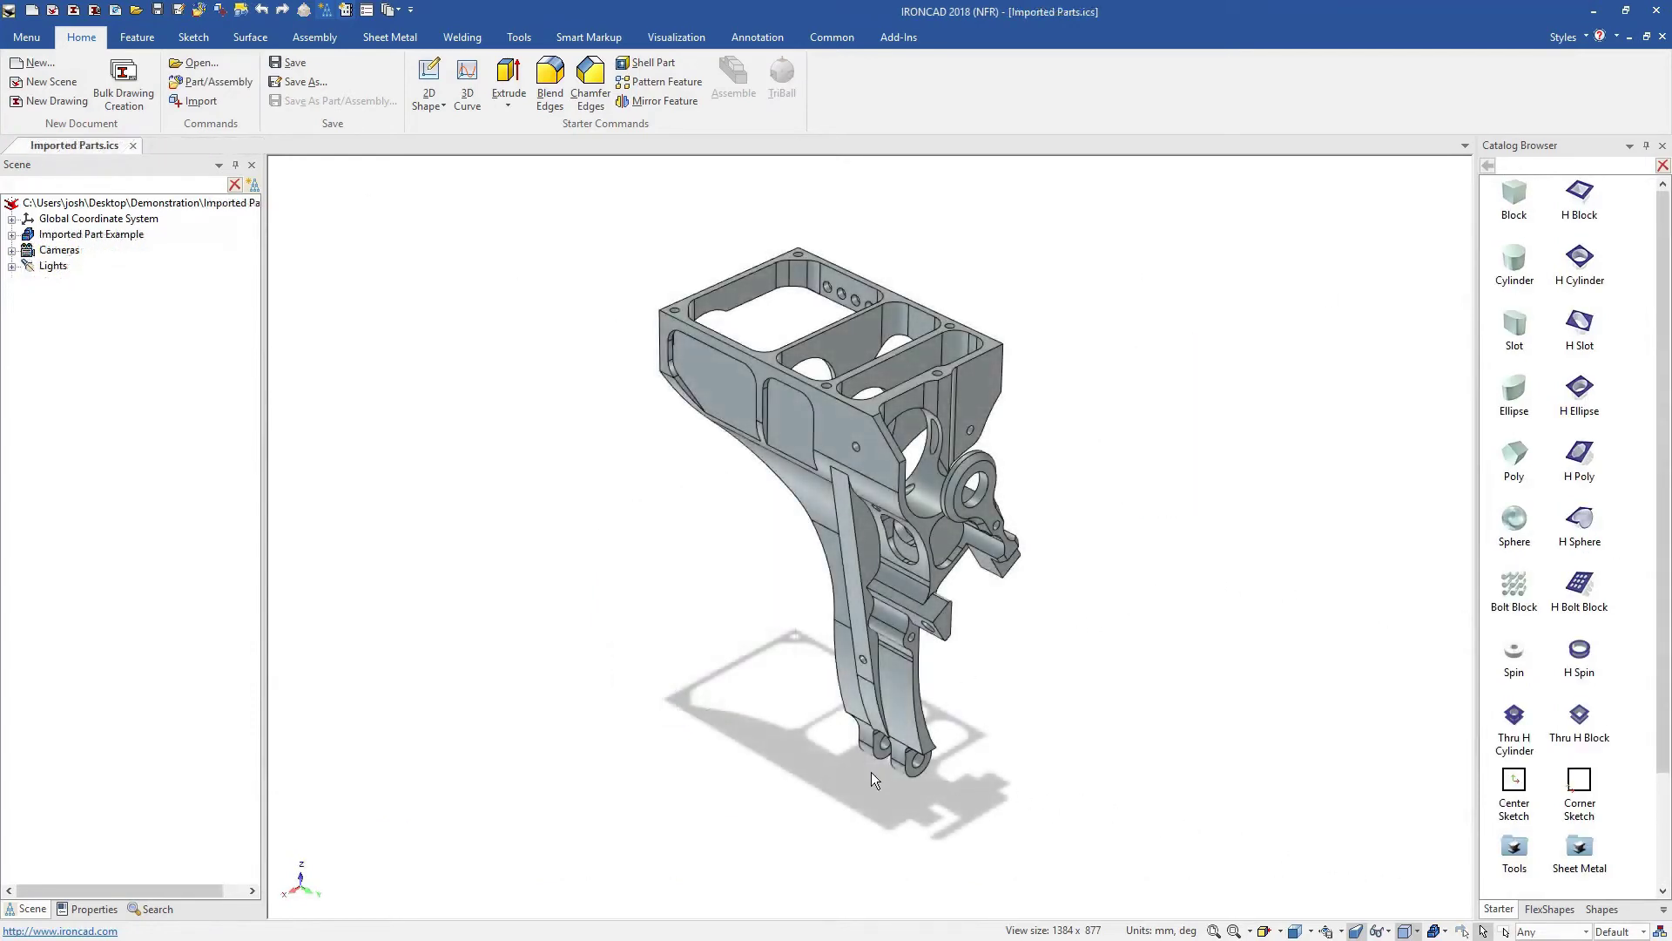
scroll(871, 773, "up", 4)
scroll(902, 654, "up", 3)
Step: Delete the two fillet faces beside the bracket's lower lugs
mouse_move(880, 516)
middle_mouse_down()
mouse_move(1051, 222)
mouse_move(967, 506)
middle_mouse_up()
left_click(654, 576)
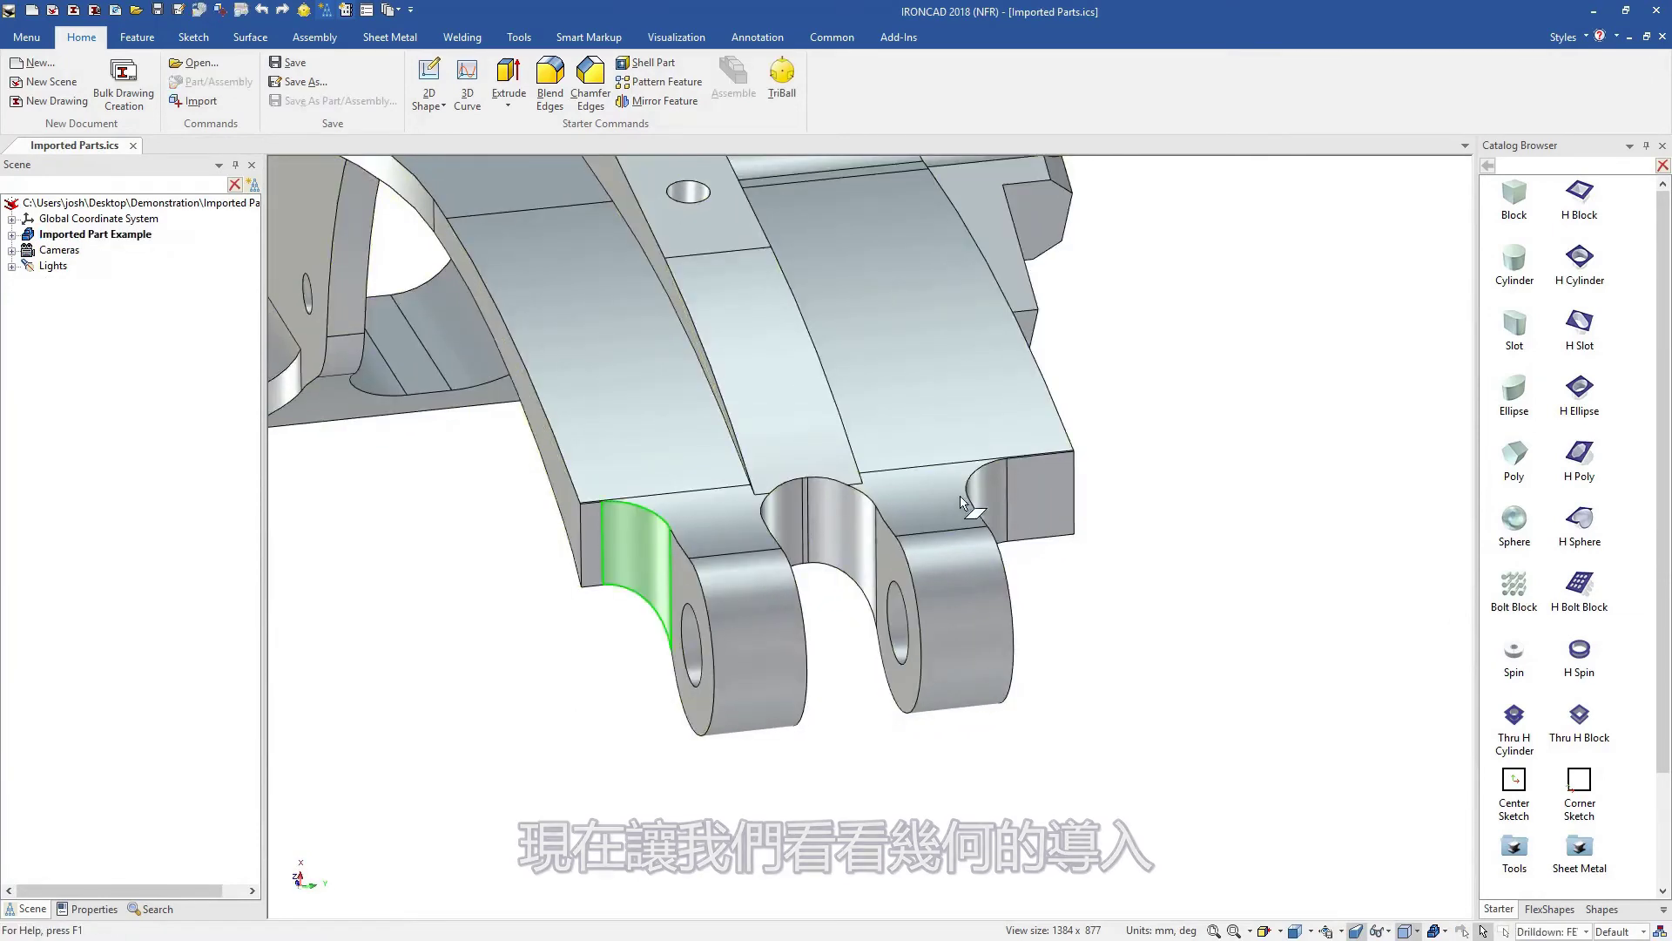
left_click(988, 494, "shift")
right_click(990, 484)
left_click(1025, 607)
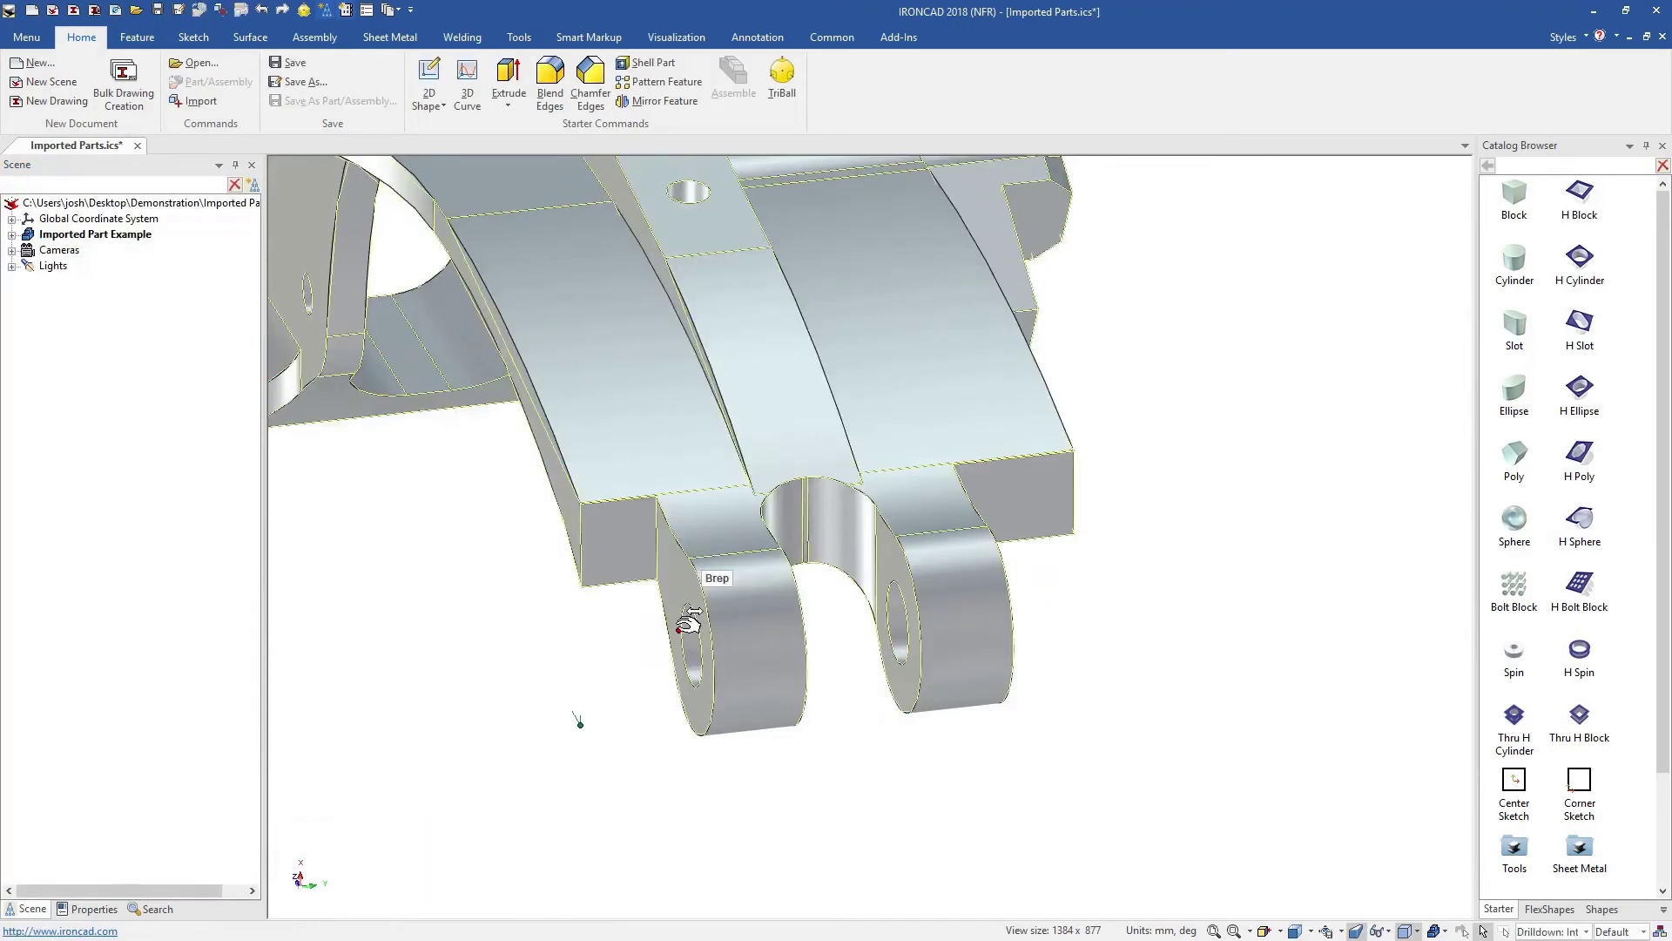
Step: Move a lug face outward to extend it, then select the part at the upper lug hole
middle_click_drag(627, 549, 837, 560)
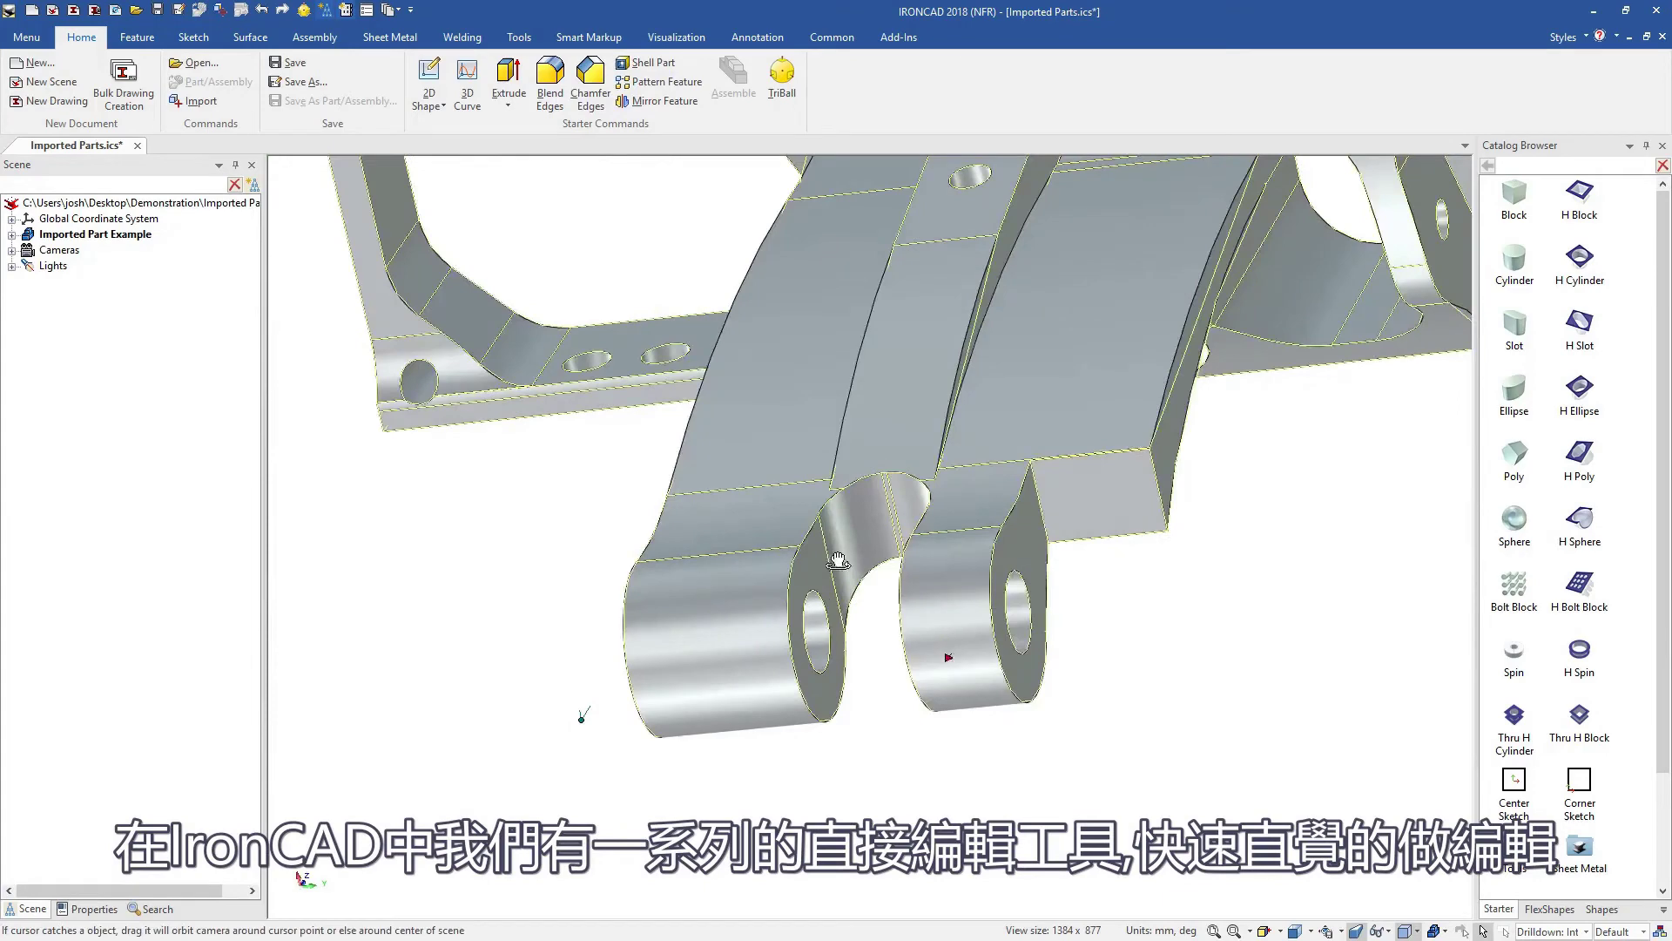
left_click_drag(1035, 600, 1258, 549)
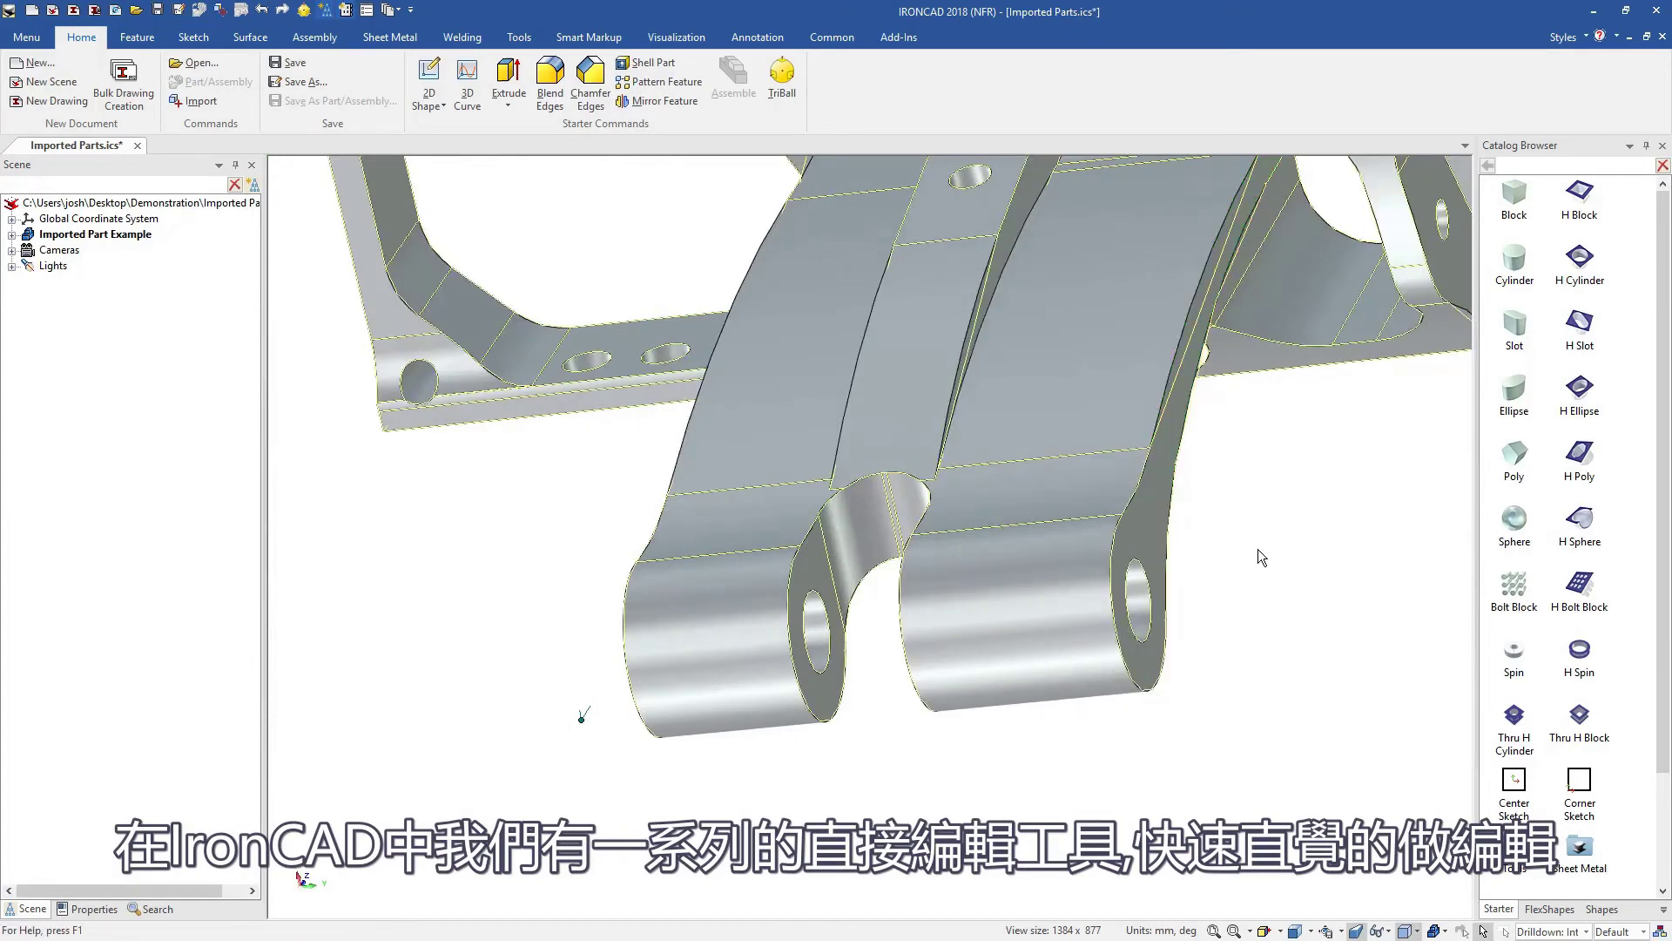
middle_click_drag(1001, 598, 785, 392)
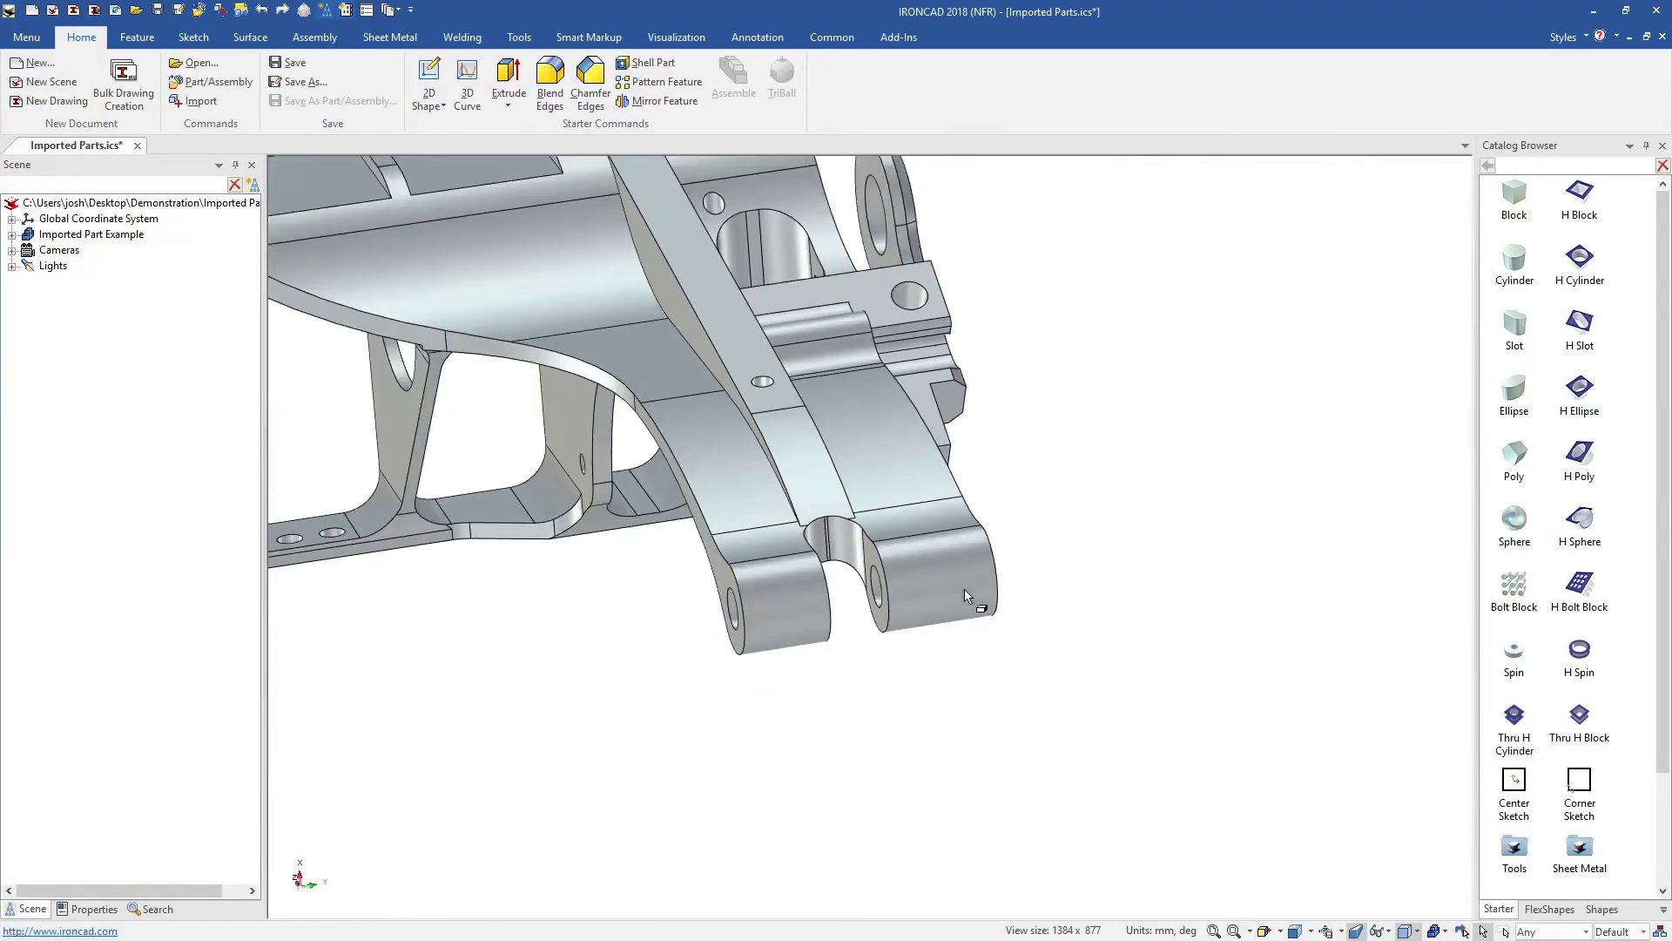
scroll(857, 271, "up", 4)
scroll(857, 271, "up", 3)
scroll(863, 327, "up", 3)
scroll(869, 392, "up", 3)
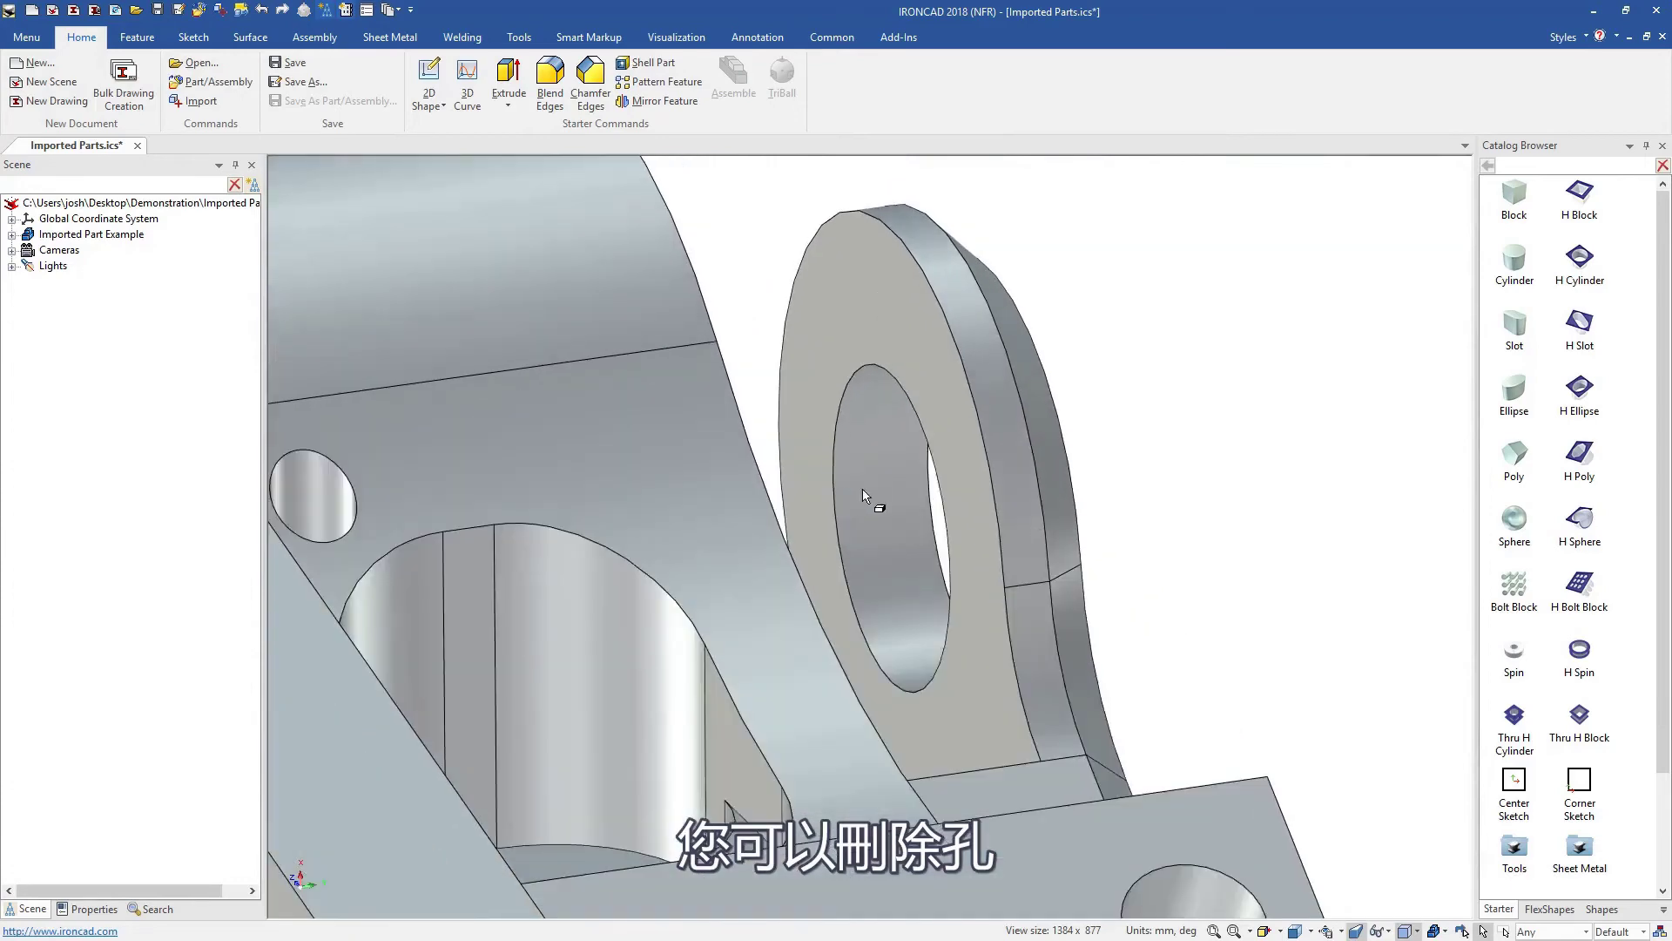
left_click(878, 480)
Step: Set the upper lug hole's face radius to 2
right_click(889, 487)
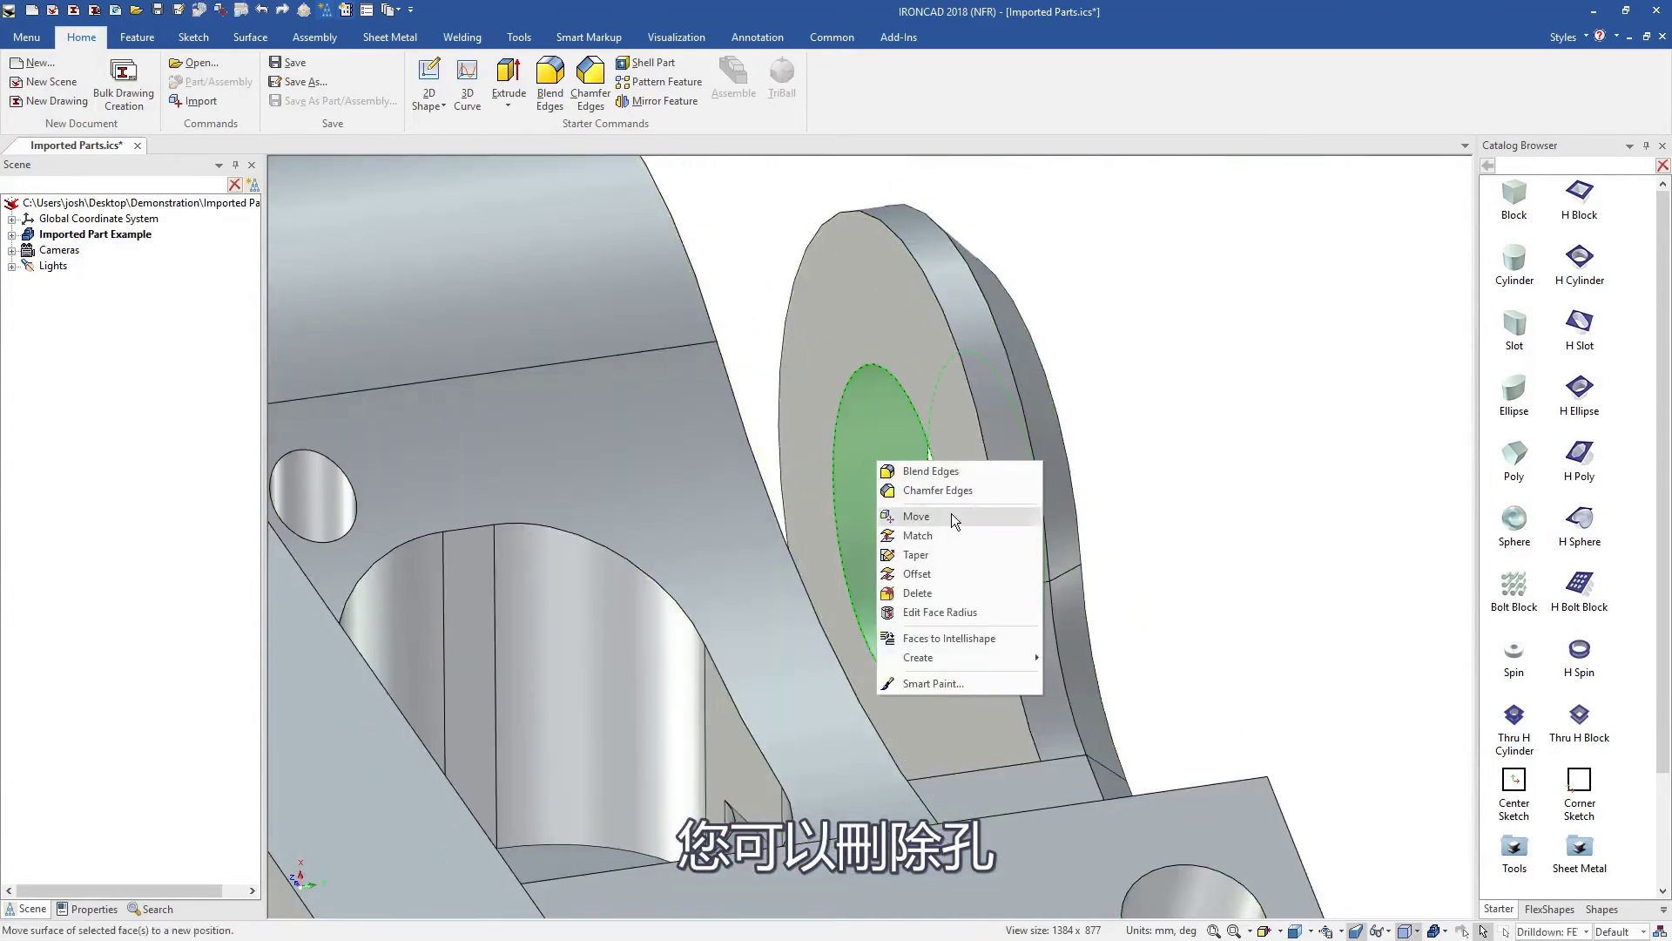
left_click(1020, 610)
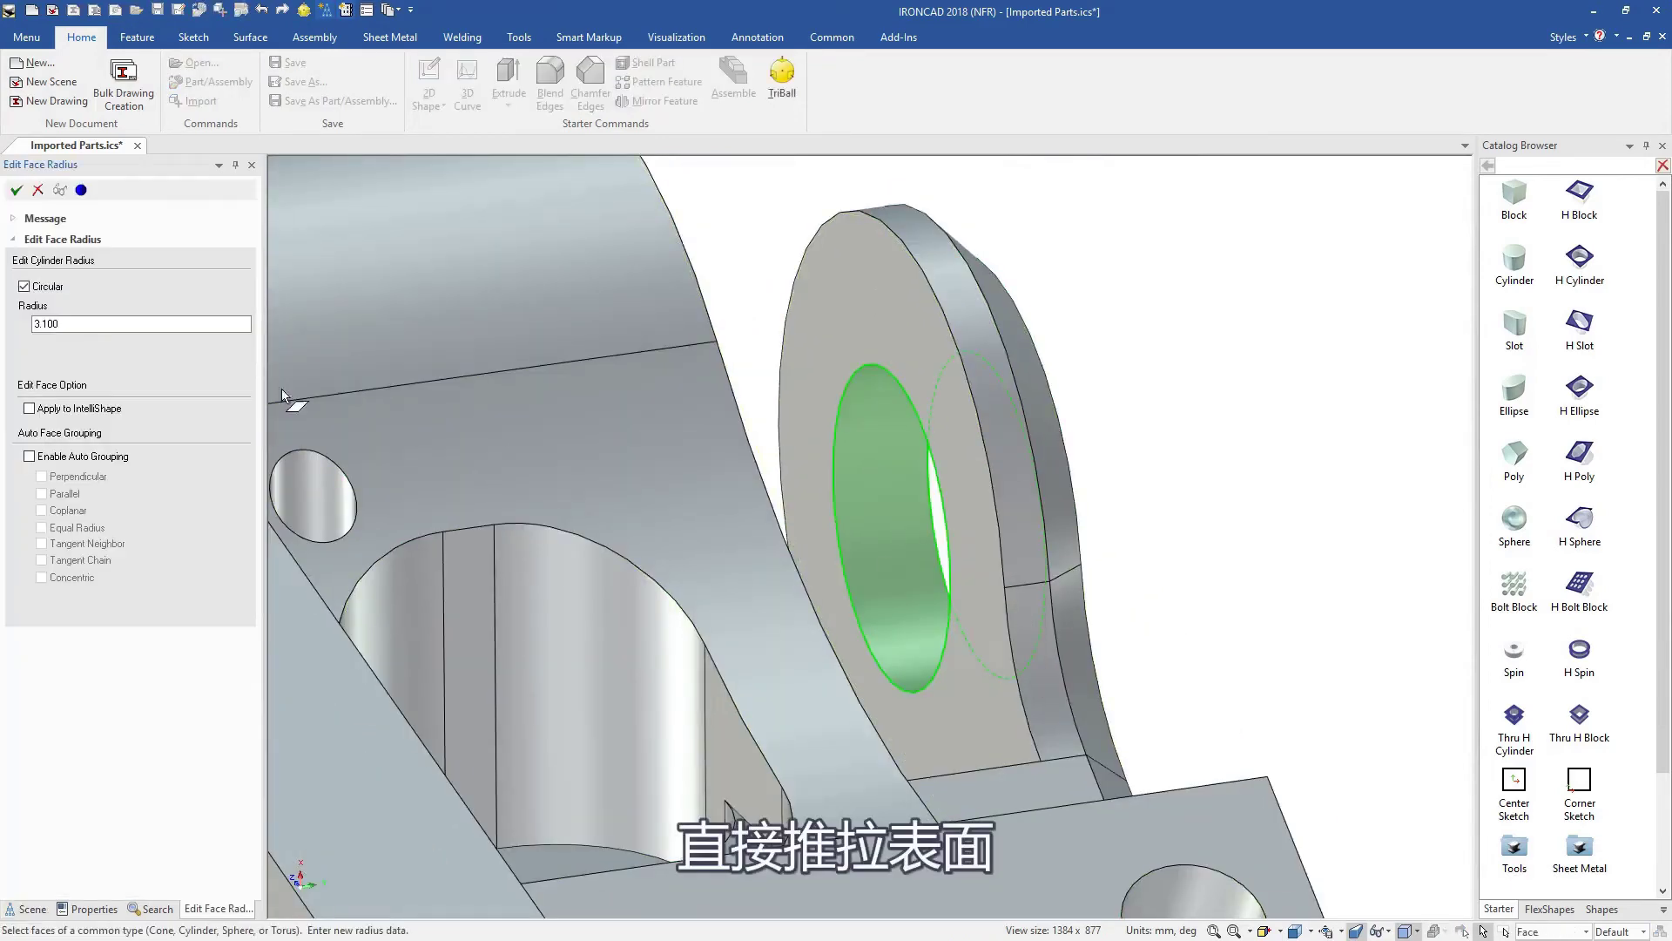
left_click(16, 190)
scroll(593, 688, "down", 6)
scroll(594, 689, "down", 3)
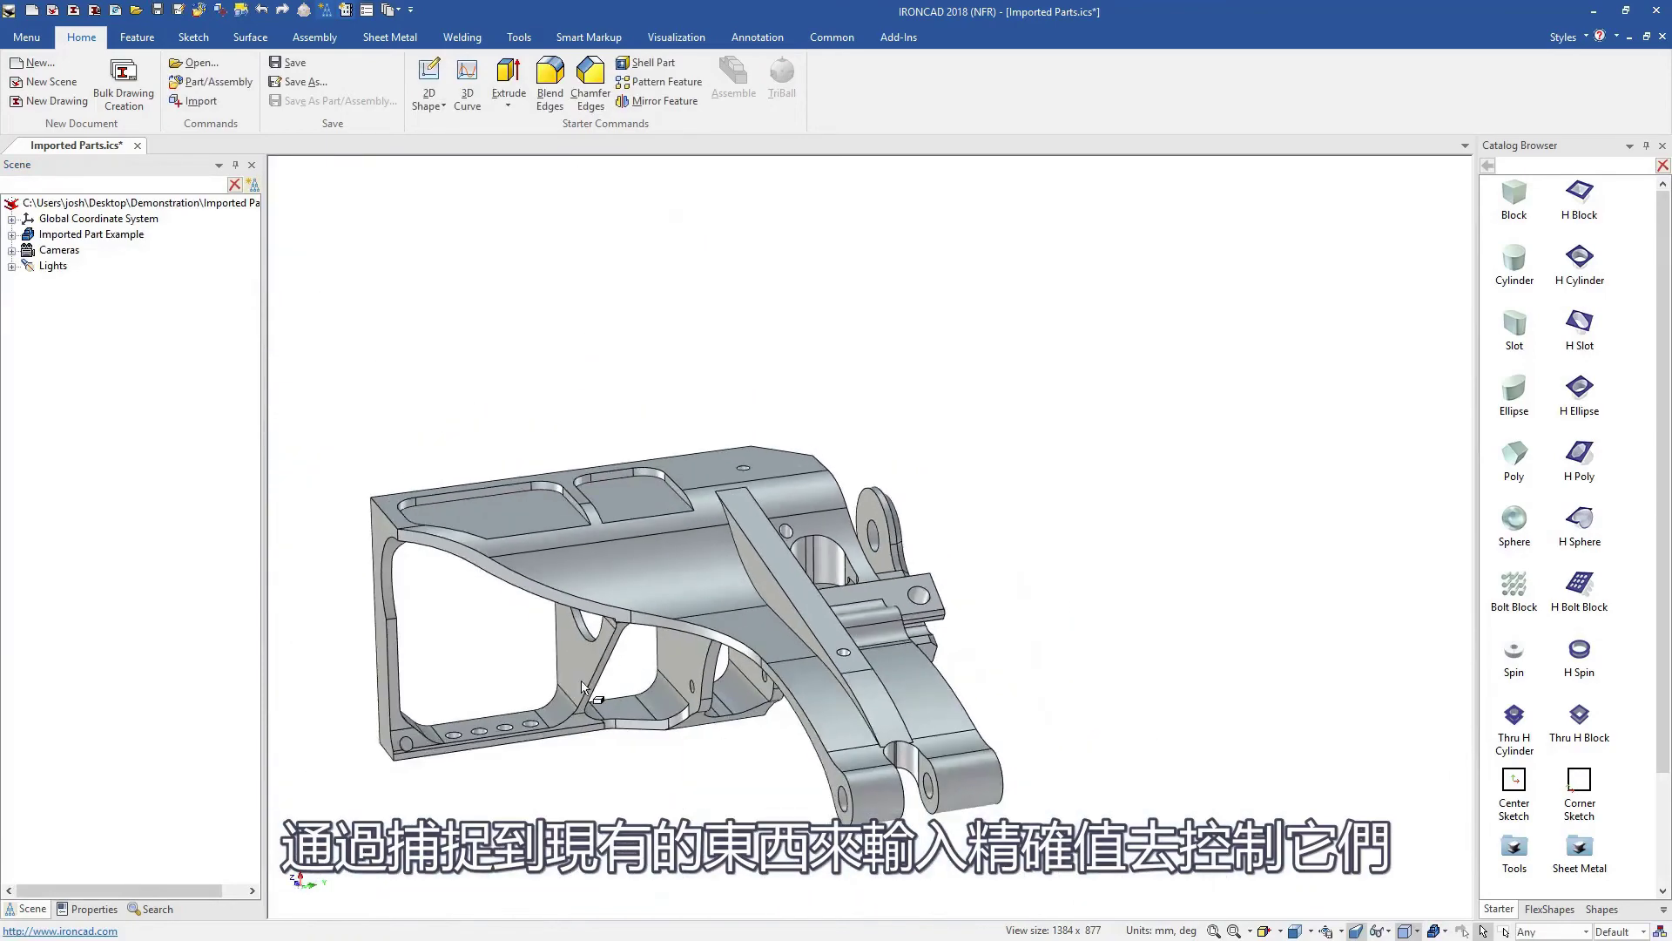
mouse_move(593, 653)
middle_mouse_down()
mouse_move(480, 501)
mouse_move(637, 684)
middle_mouse_up()
scroll(479, 501, "up", 5)
Step: Push the frame's end face outward and tilt it about an axis with the TriBall
left_click(638, 690)
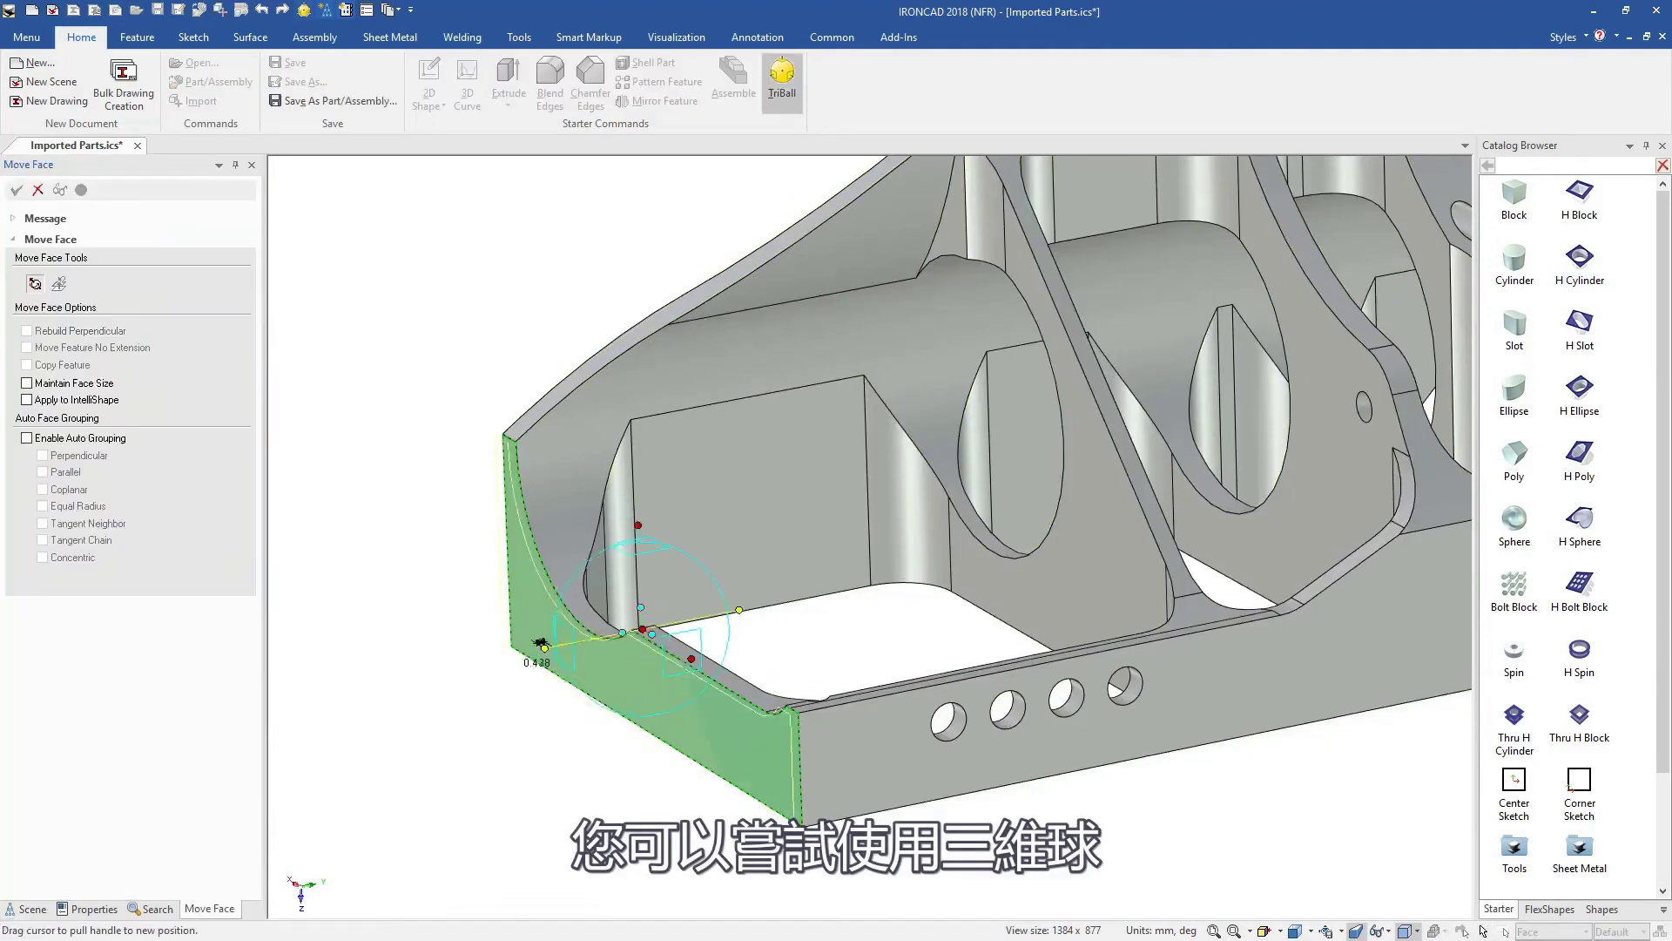
left_click_drag(543, 643, 549, 653)
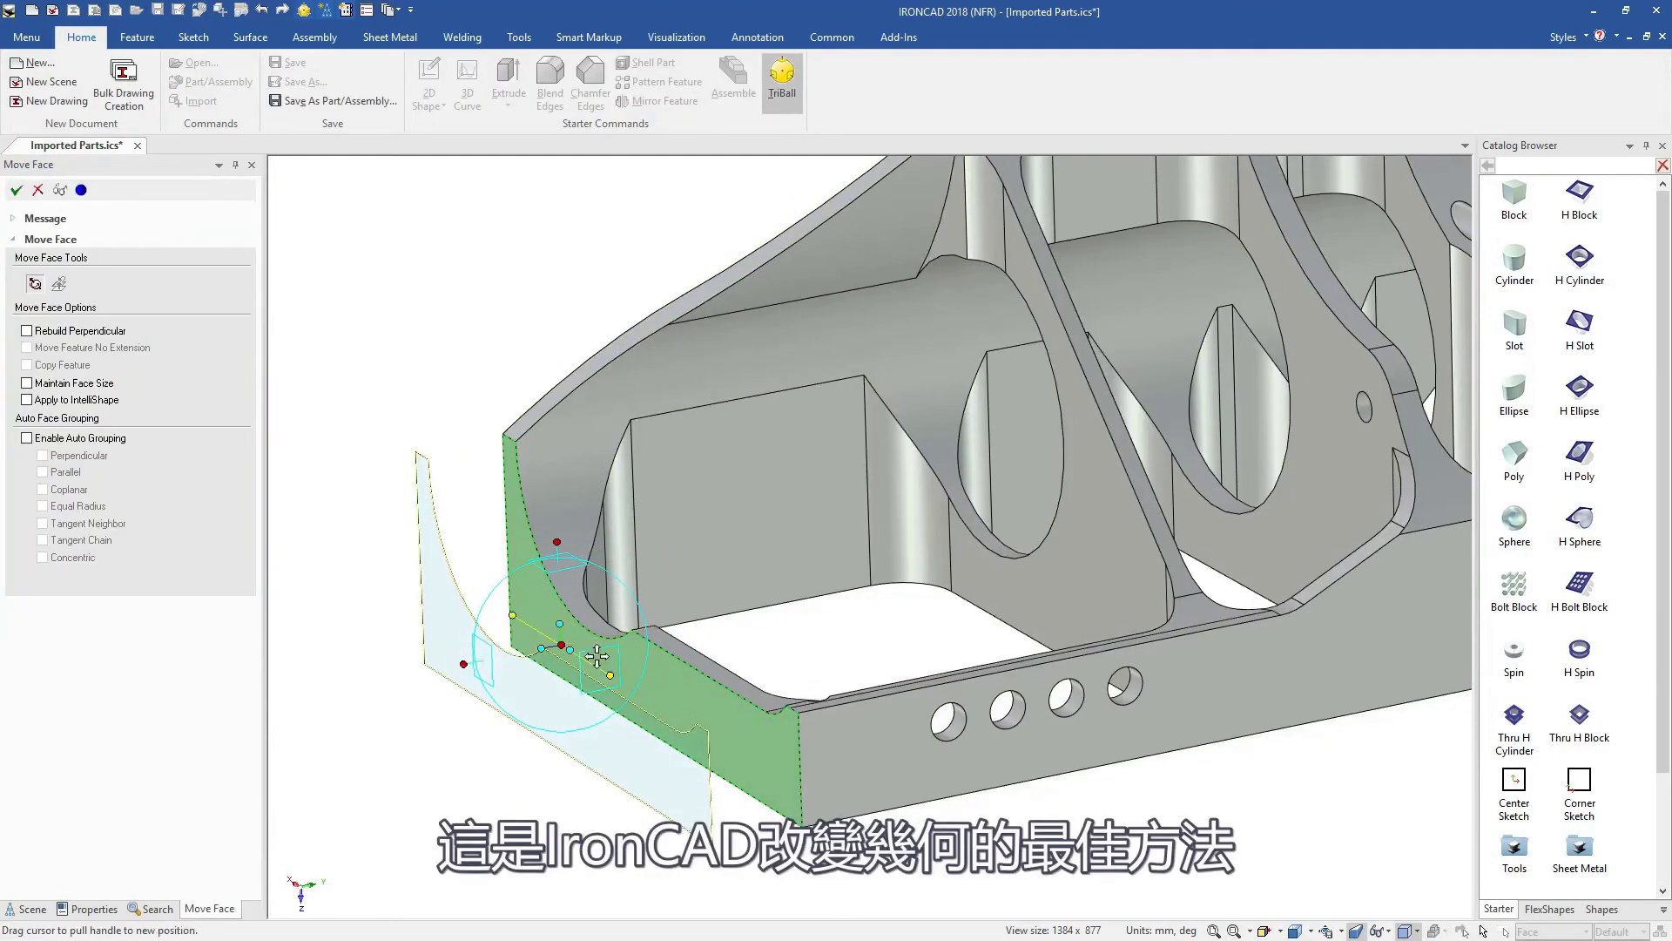
left_click_drag(587, 614, 576, 612)
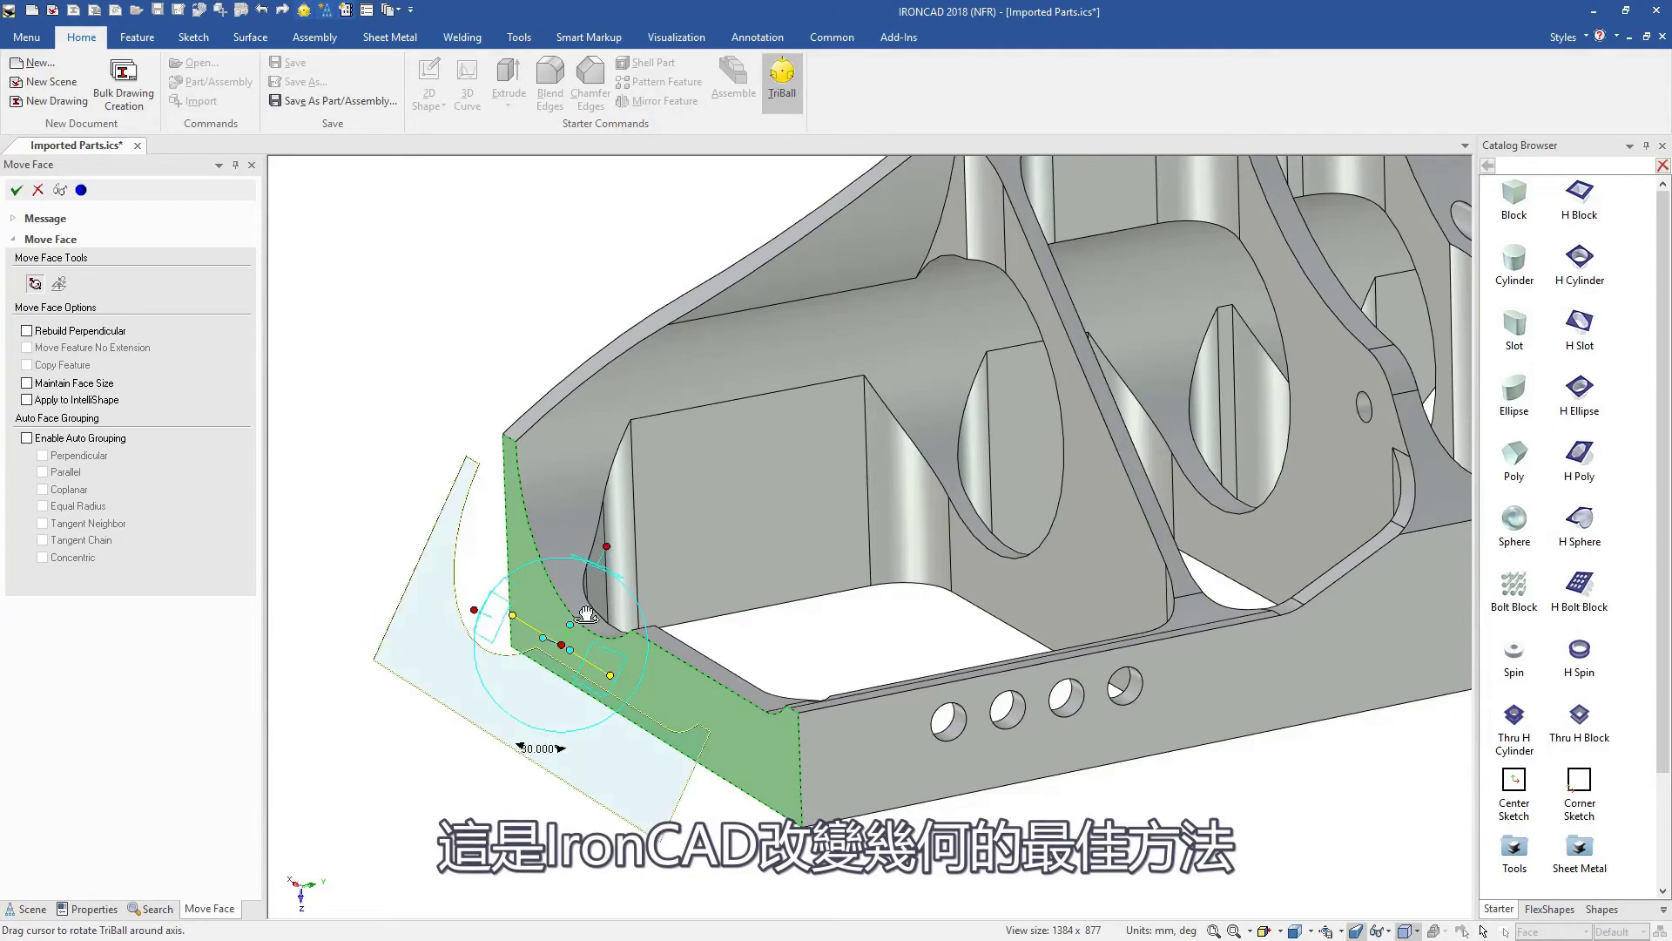
left_click(848, 640)
mouse_move(848, 639)
middle_mouse_down()
mouse_move(915, 680)
mouse_move(1040, 693)
mouse_move(1017, 650)
middle_mouse_up()
scroll(1040, 692, "up", 3)
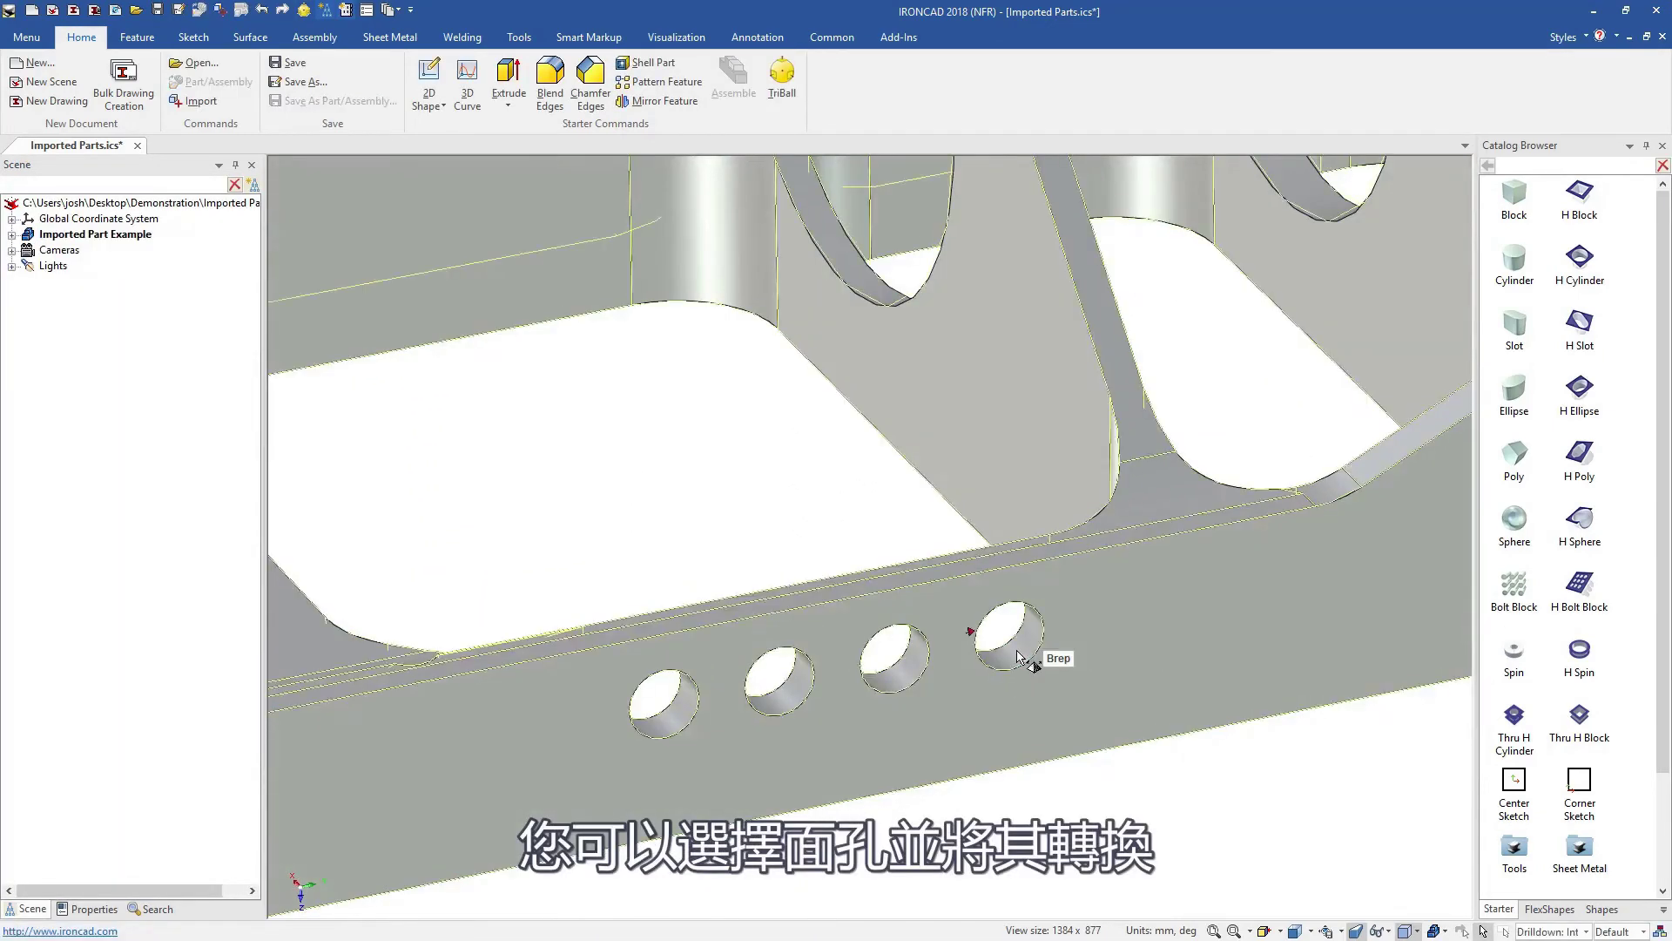
Step: Convert the row of holes into linked IntelliShape features and edit their cross-section
right_click(1016, 627)
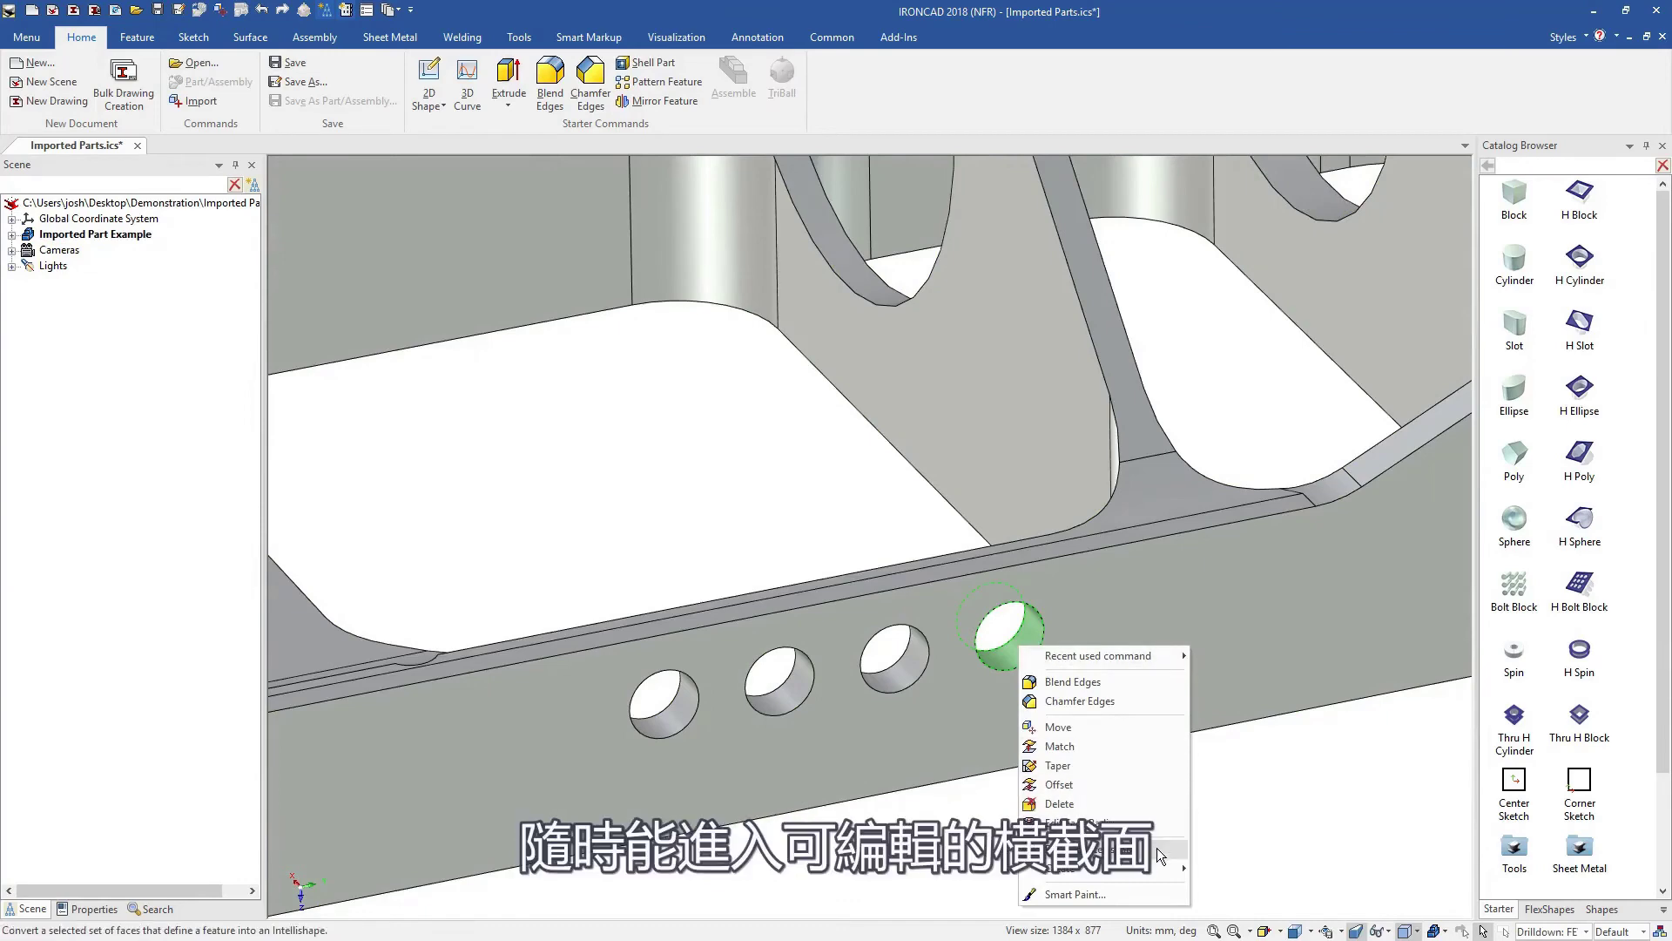
left_click(1157, 849)
left_click(1025, 645)
right_click(1025, 646)
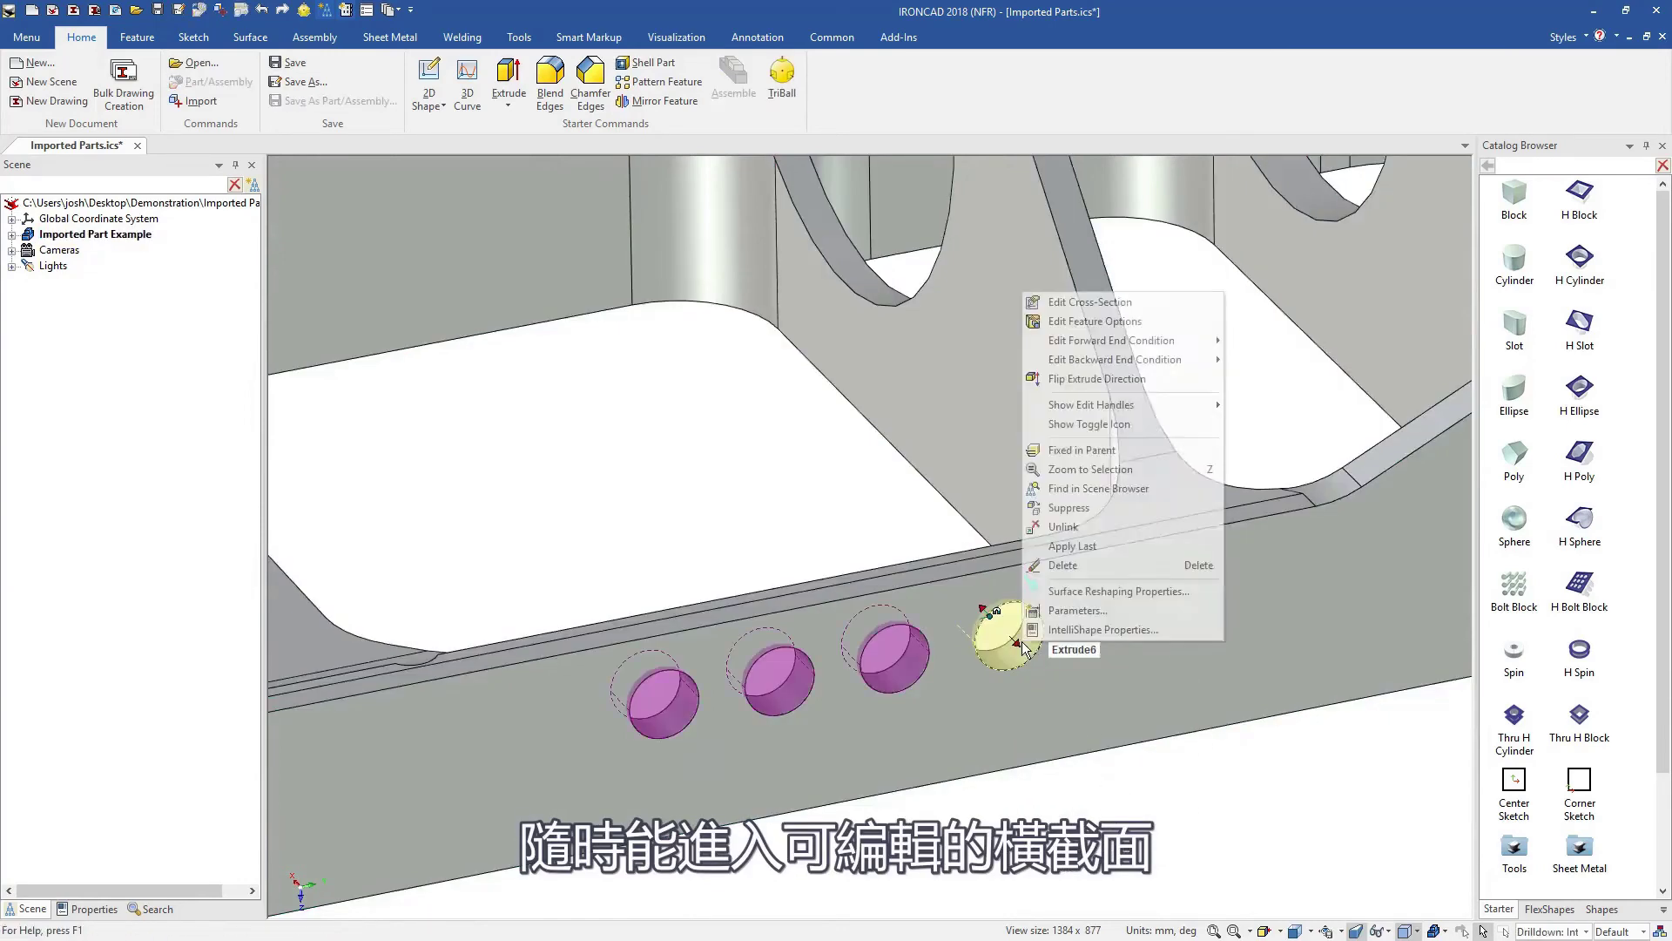
left_click(1085, 322)
scroll(876, 559, "up", 3)
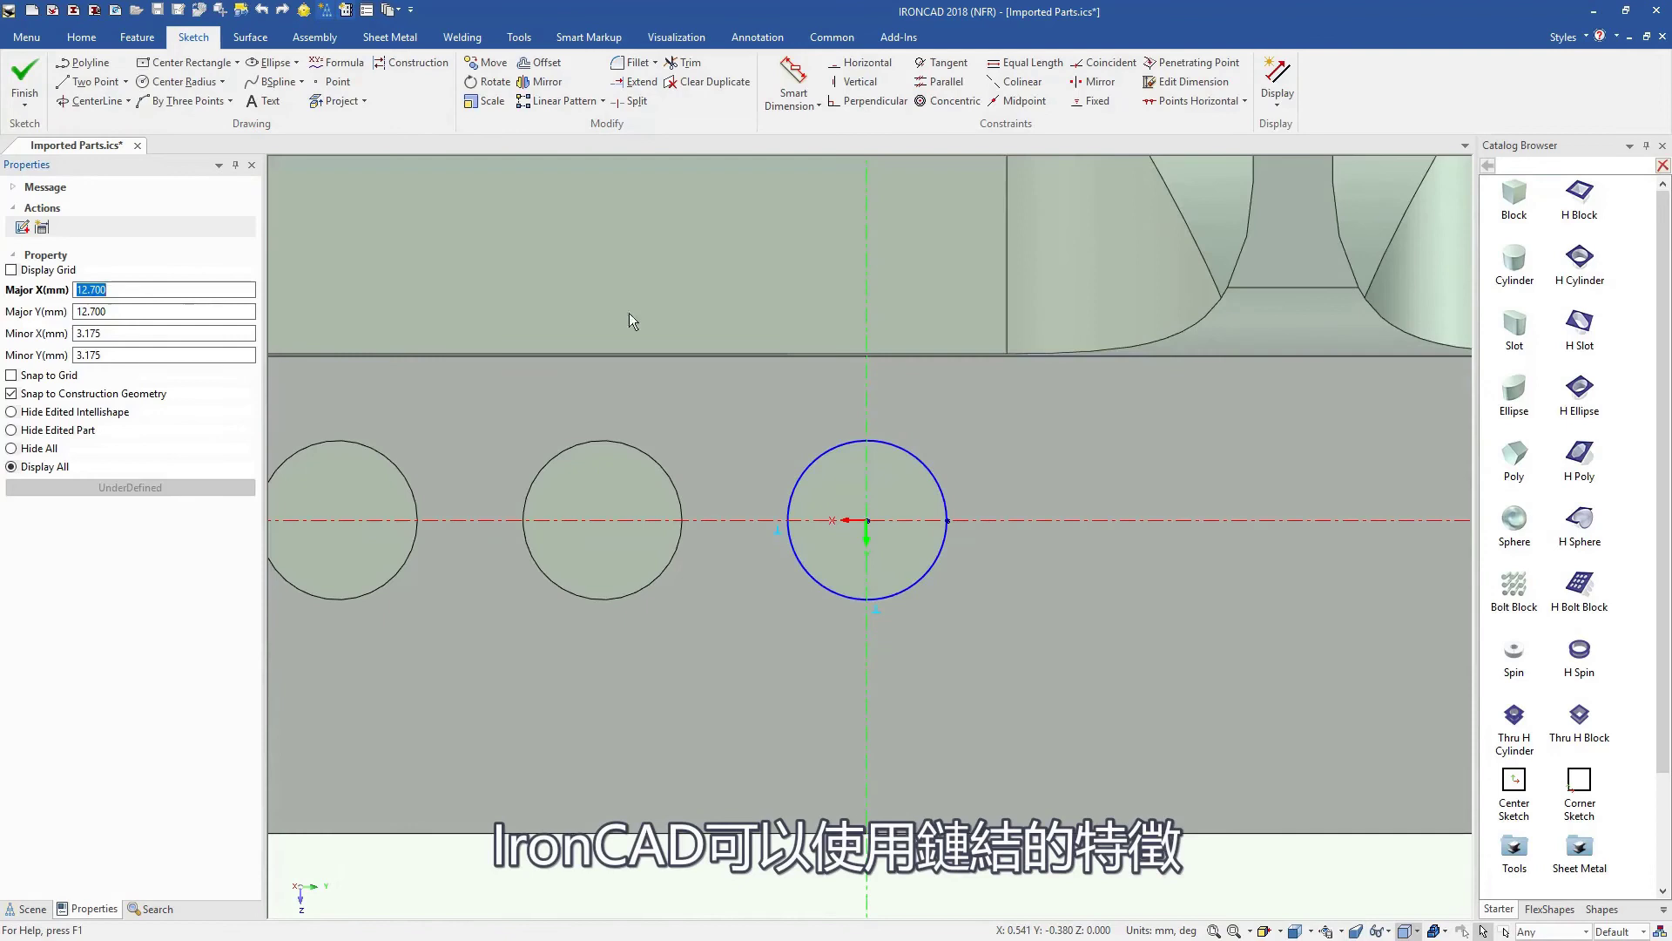
Step: Draw a centred rectangle through the circle and trim it into a keyhole profile
left_click(189, 63)
left_click(868, 520)
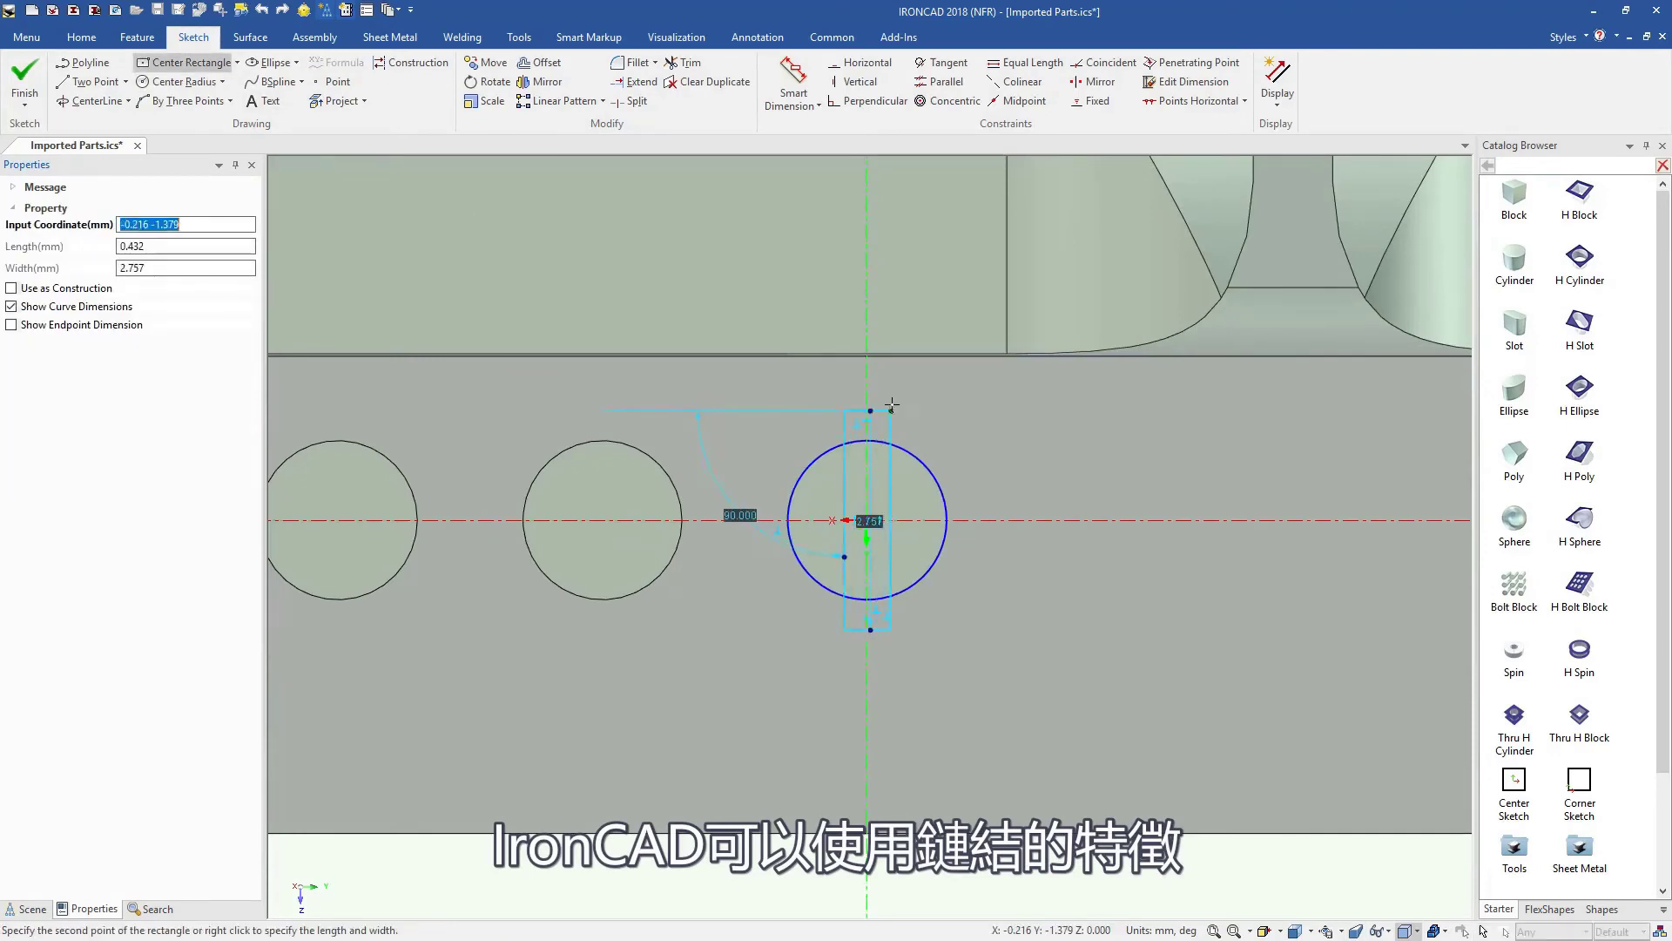
left_click(912, 408)
left_click(682, 62)
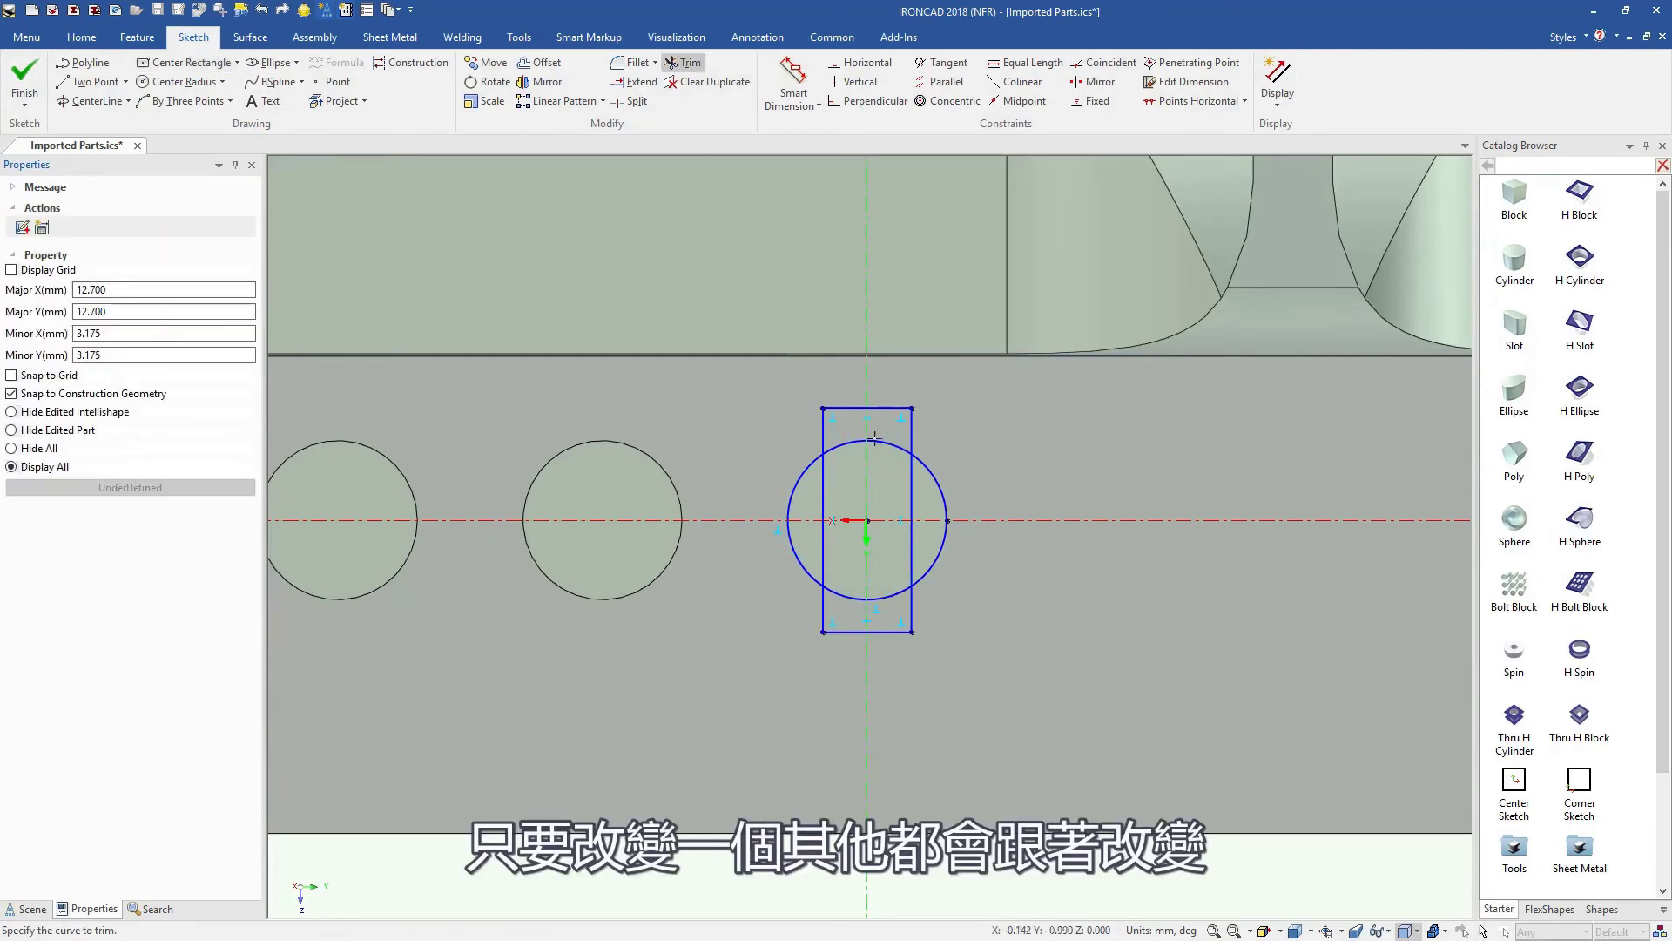
left_click(25, 71)
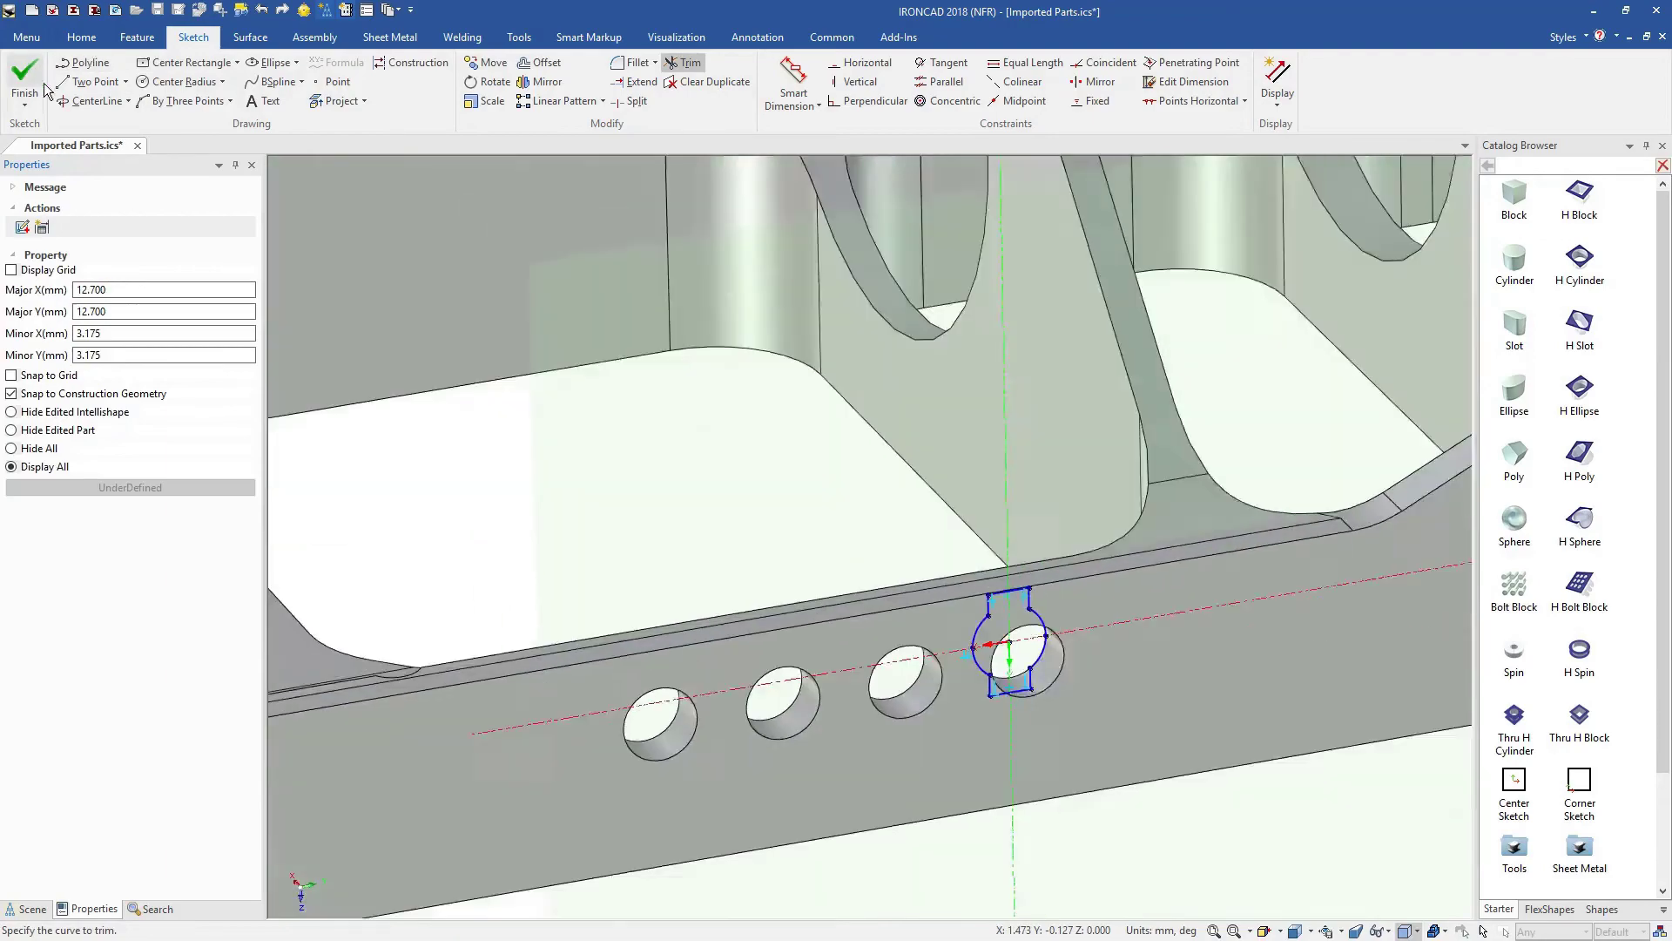
middle_click_drag(920, 742, 836, 563)
scroll(836, 562, "down", 3)
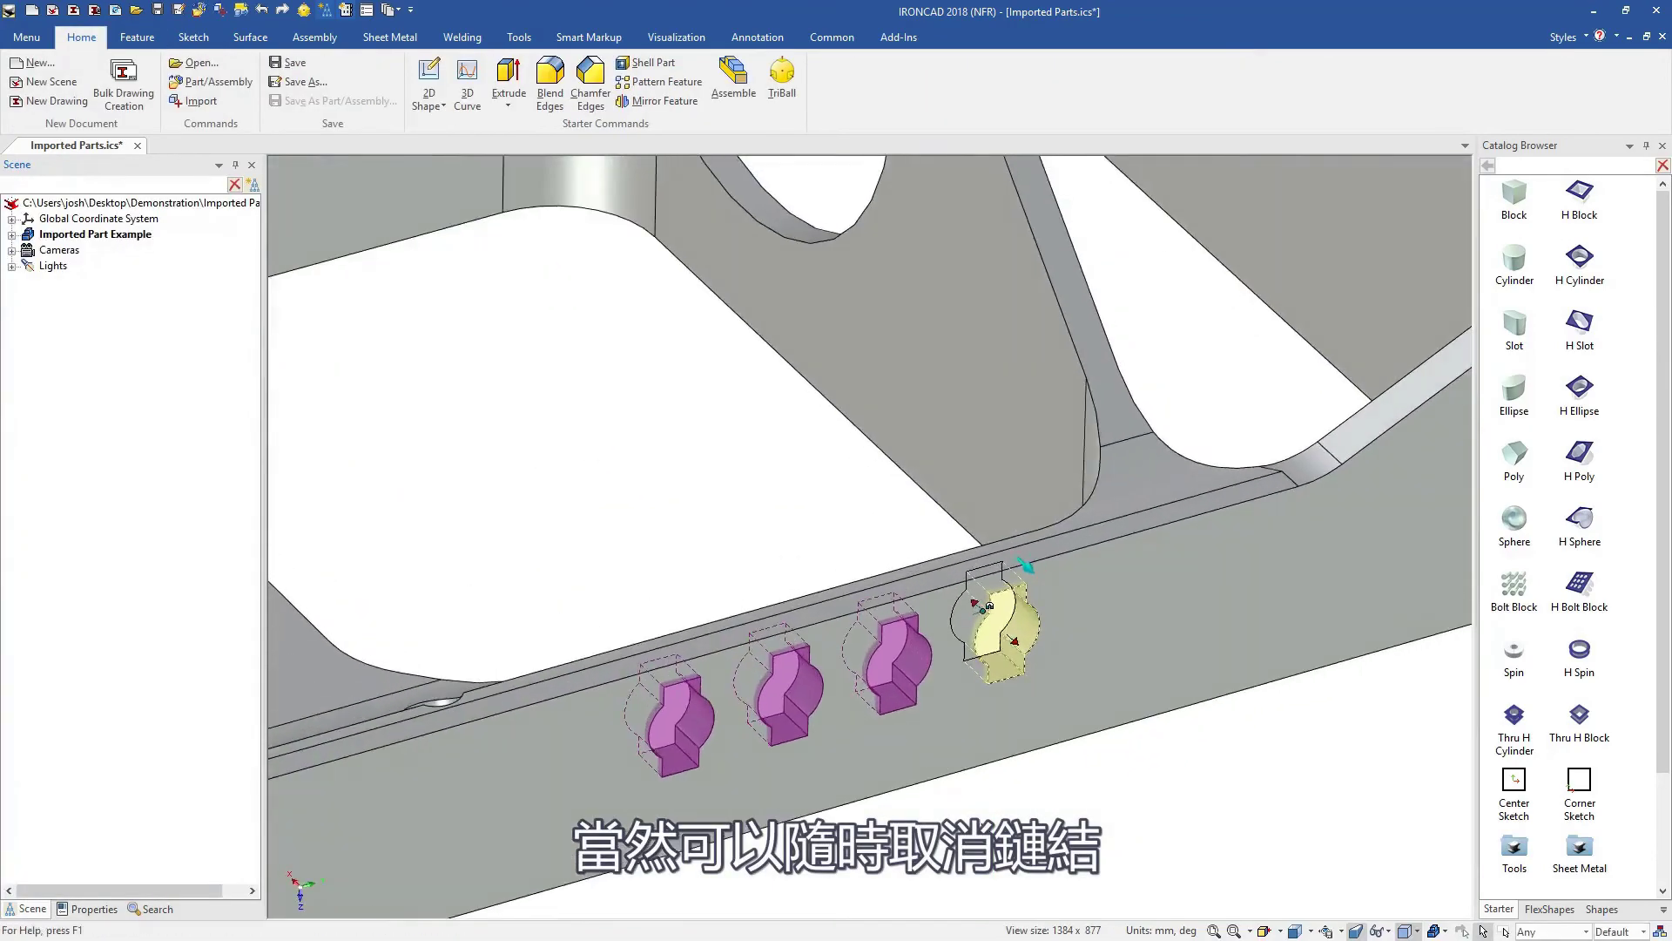
Step: Delete the two recessed pocket faces from the top plate, leaving it flat
left_click(837, 732)
mouse_move(836, 653)
middle_mouse_down()
mouse_move(796, 278)
mouse_move(731, 393)
mouse_move(836, 311)
middle_mouse_up()
scroll(732, 392, "up", 3)
left_click(728, 438)
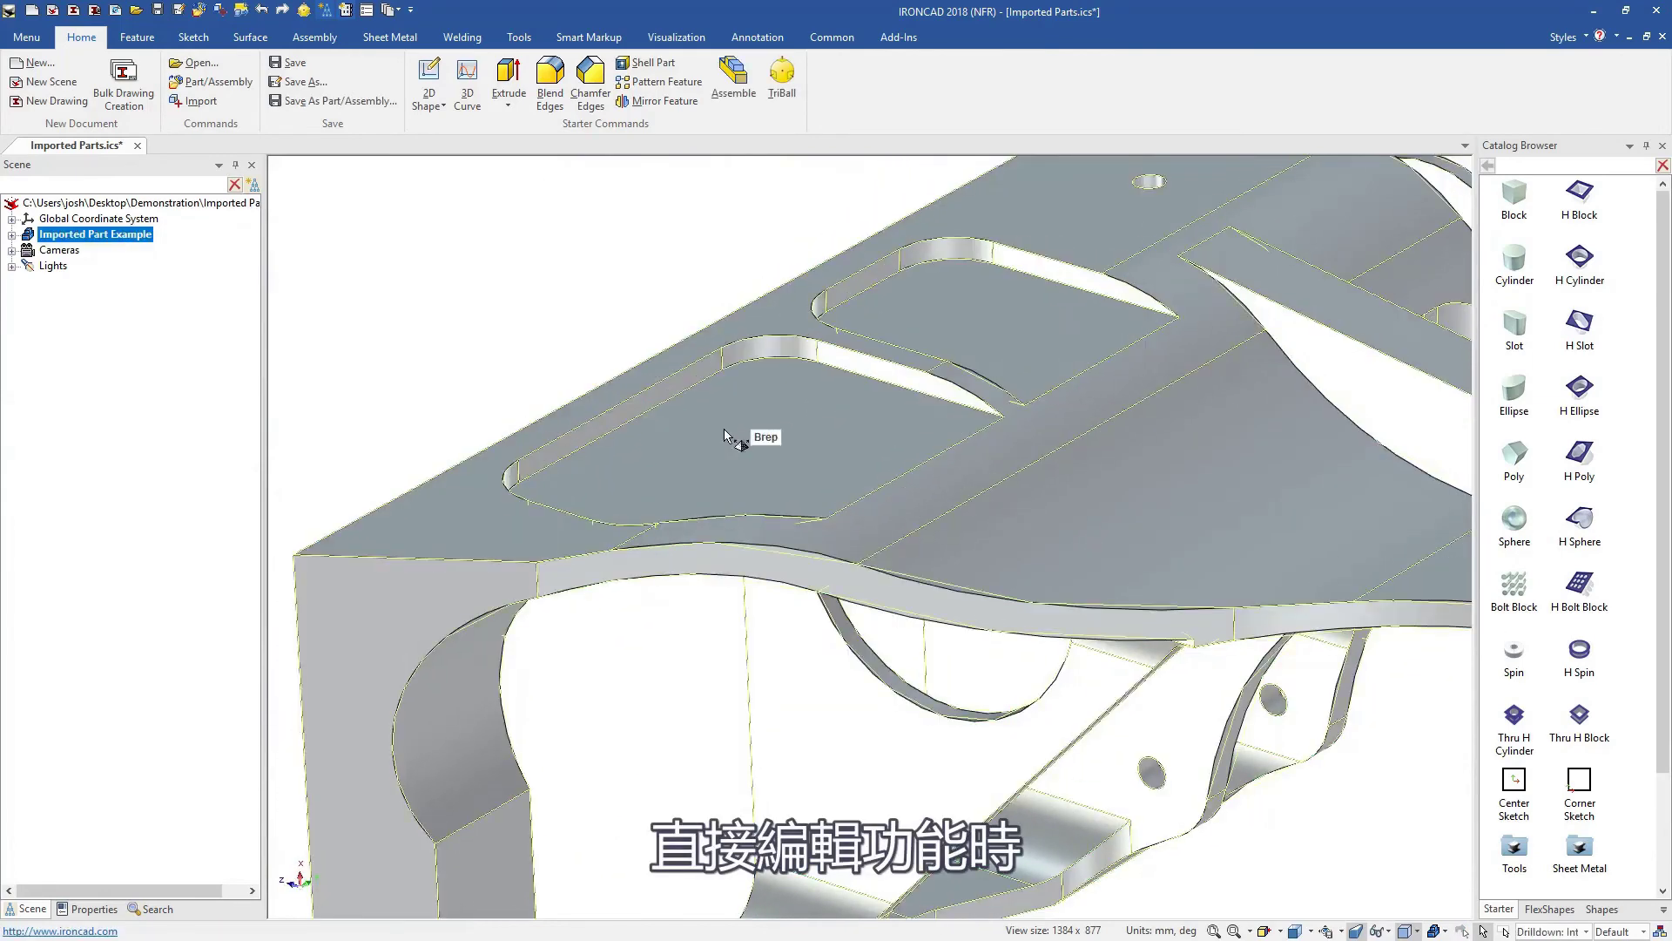
left_click(654, 431)
key("Delete")
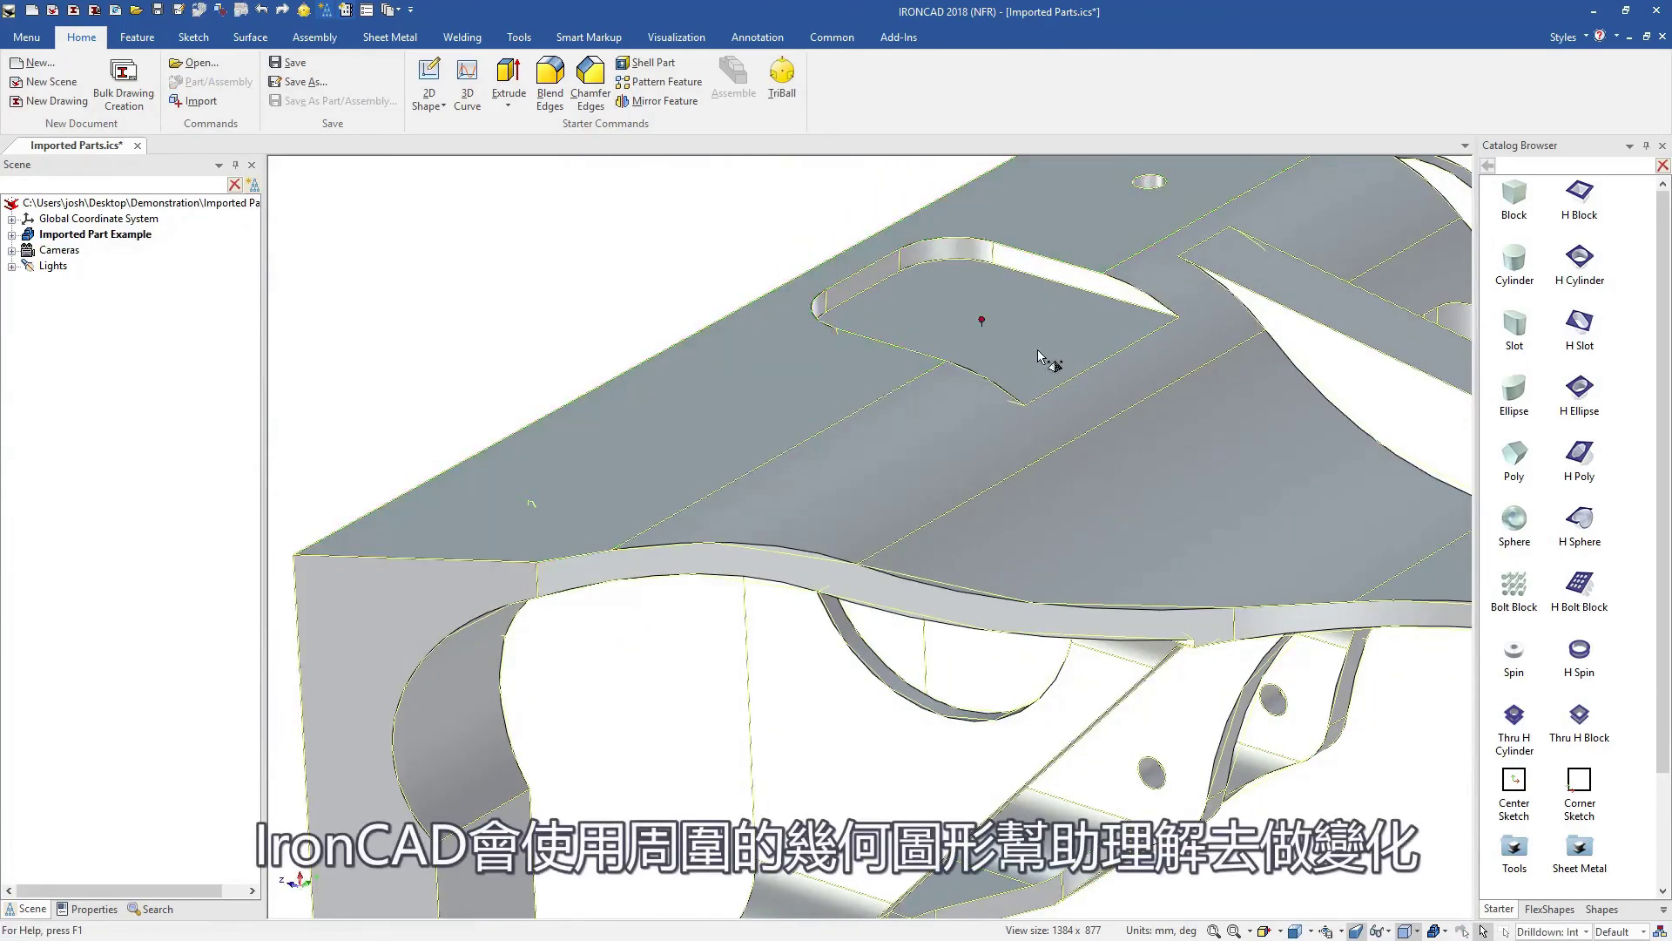
left_click(992, 314)
key("Delete")
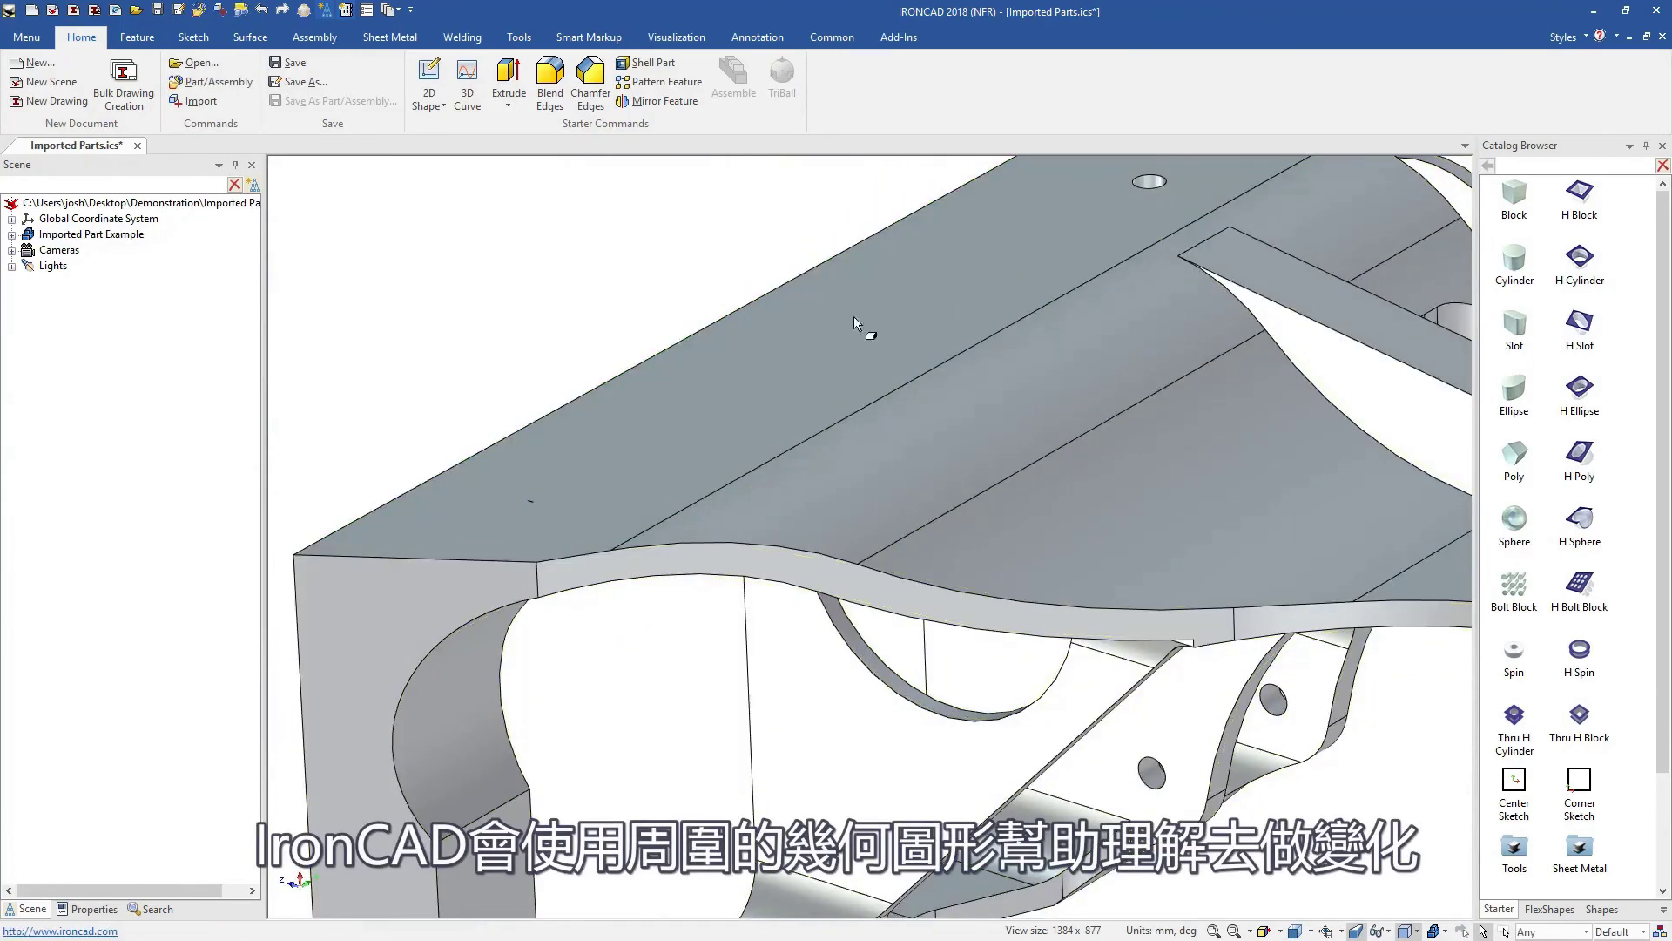
mouse_move(810, 287)
middle_mouse_down()
mouse_move(893, 323)
mouse_move(862, 373)
middle_mouse_up()
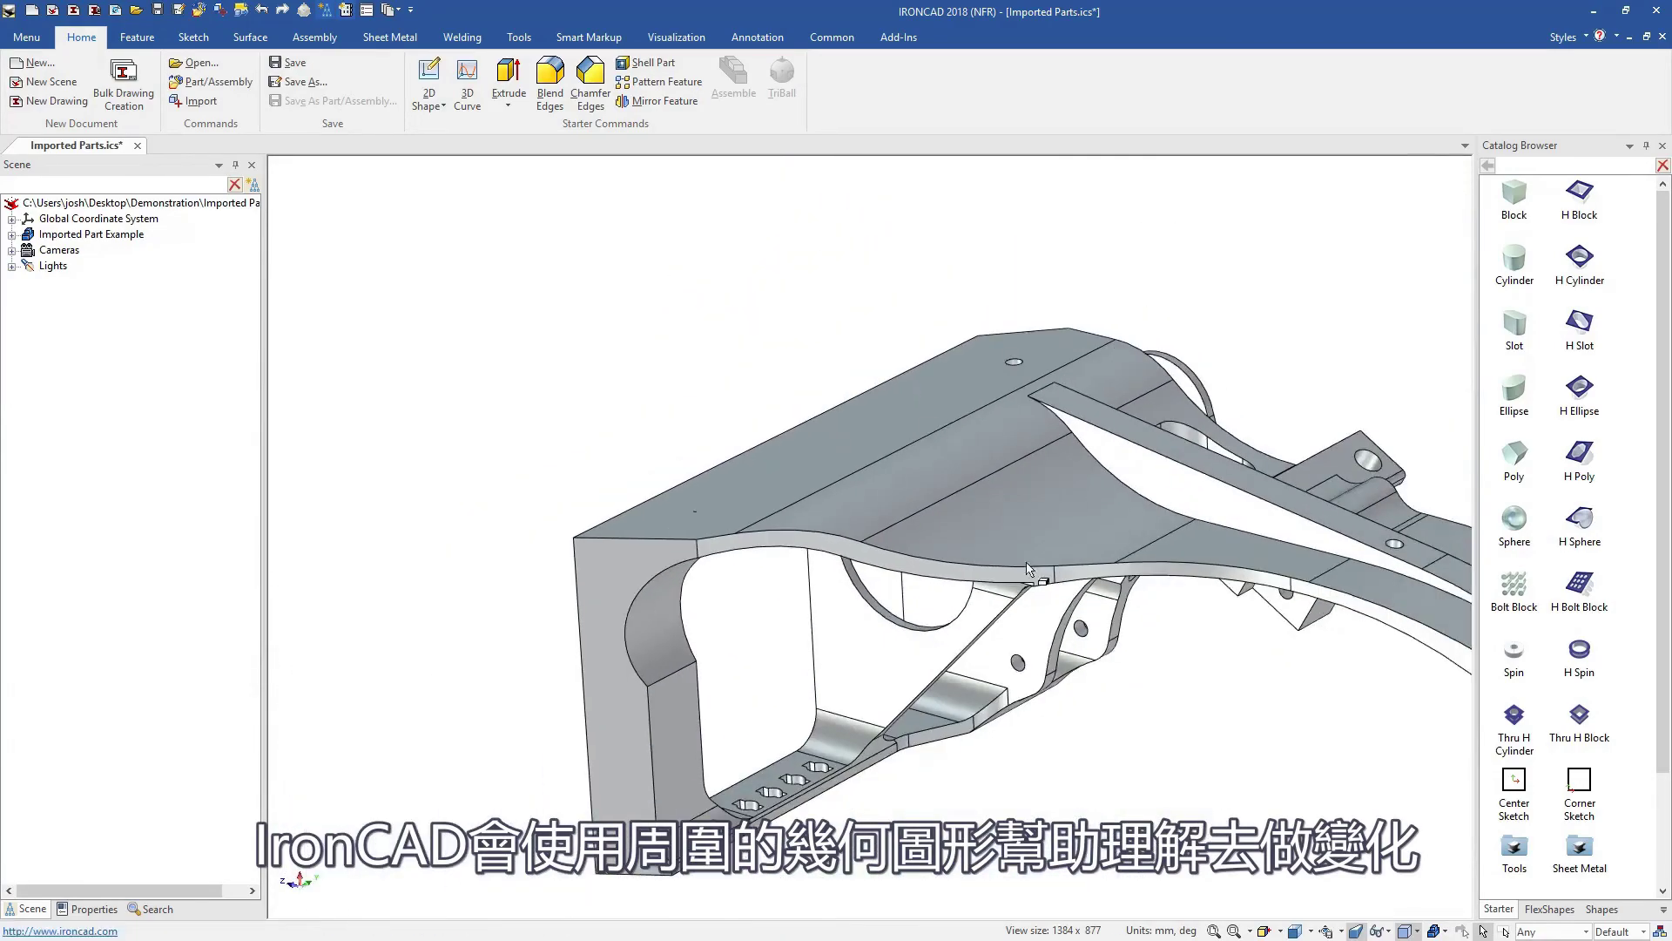
scroll(932, 591, "up", 5)
Step: Drop an H Block from the Catalog Browser onto the part's flat inner wall
middle_click_drag(934, 591, 899, 581)
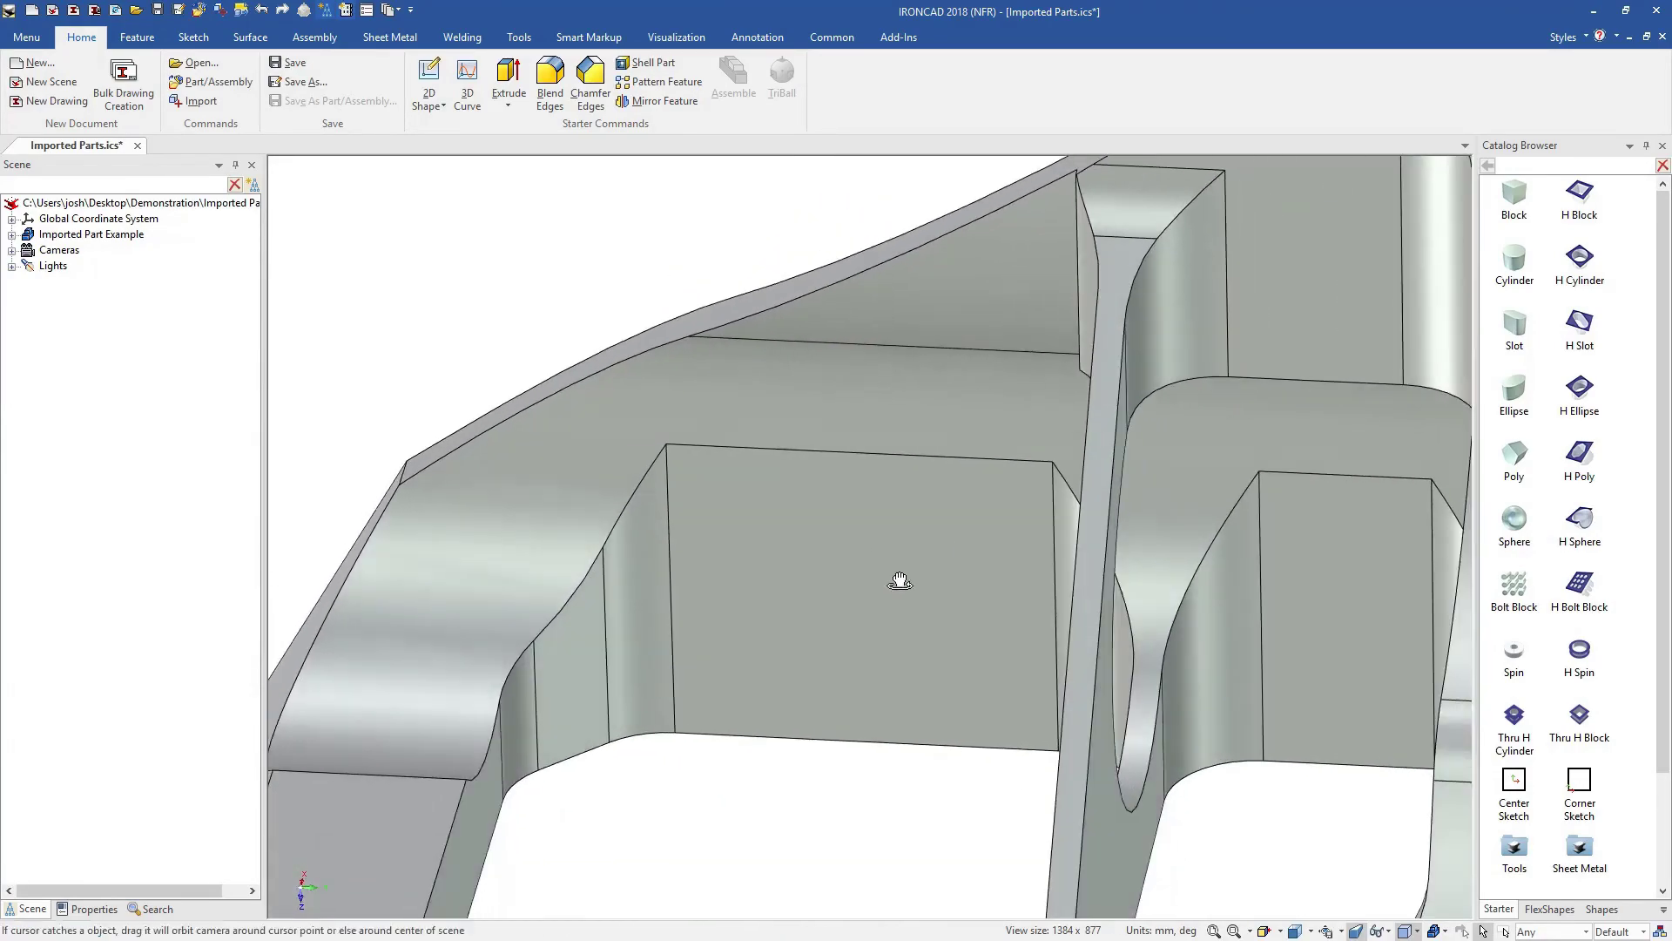
left_click_drag(1580, 202, 872, 598)
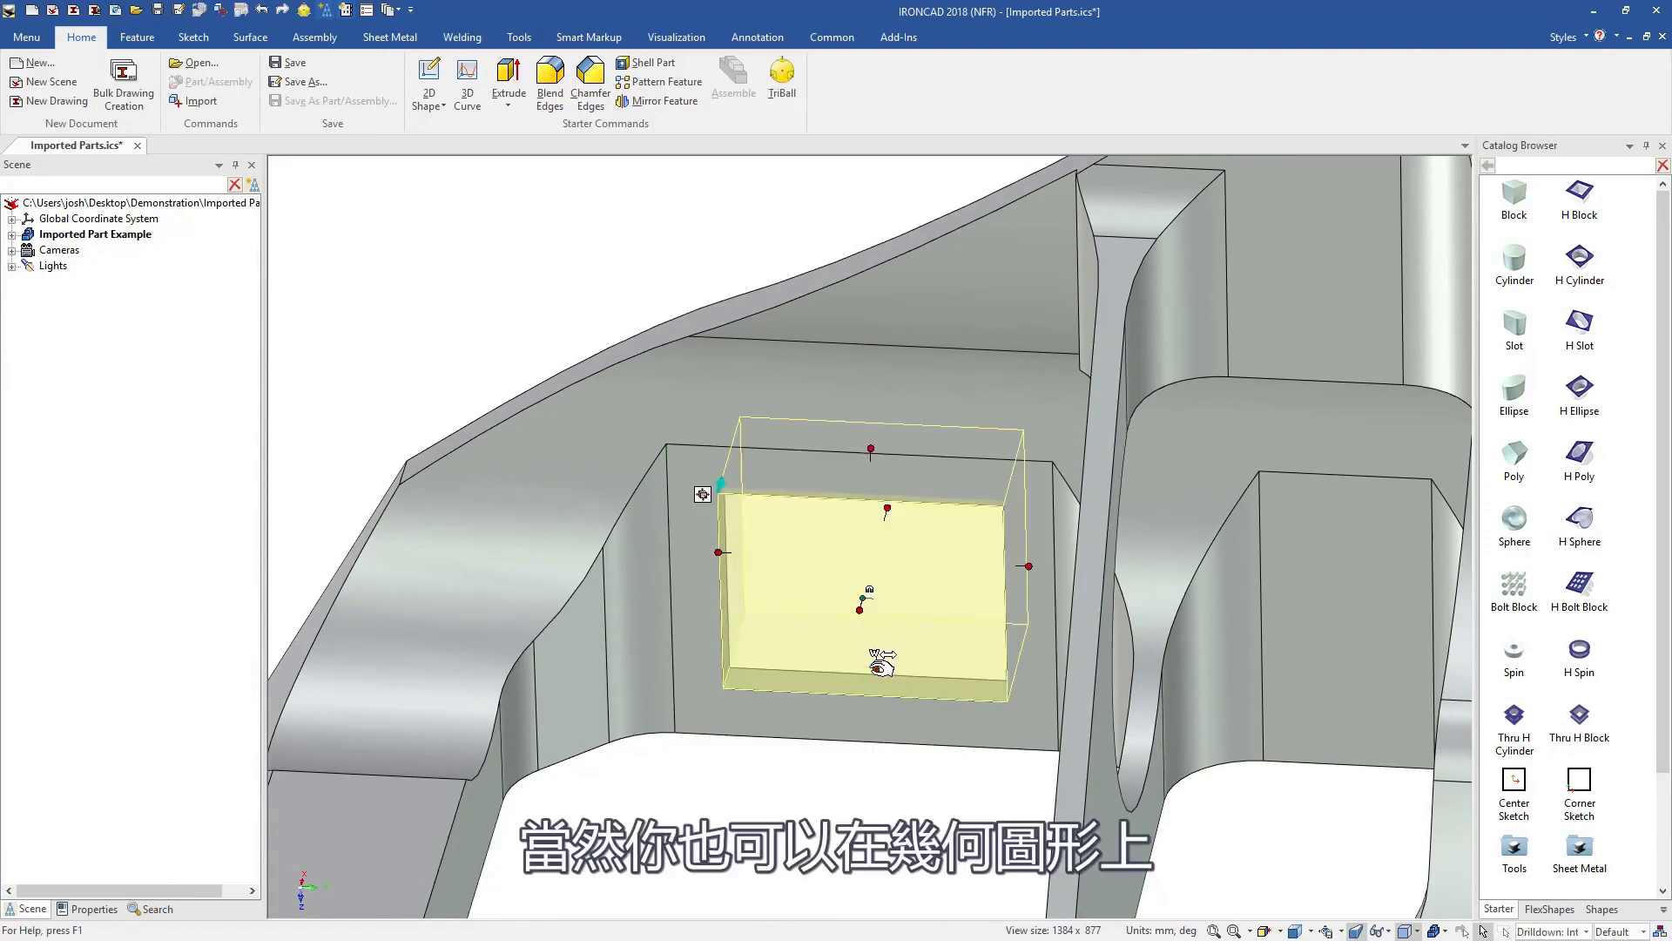